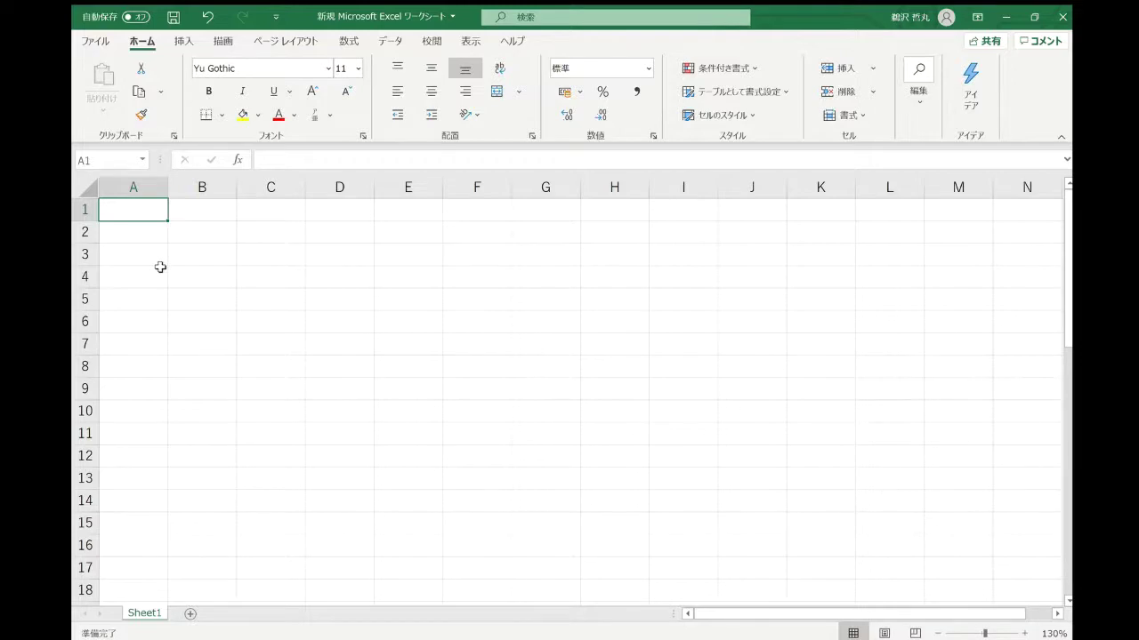
Enter the heading 条件 in cell A1
{"action": "type", "text": "jouken"}
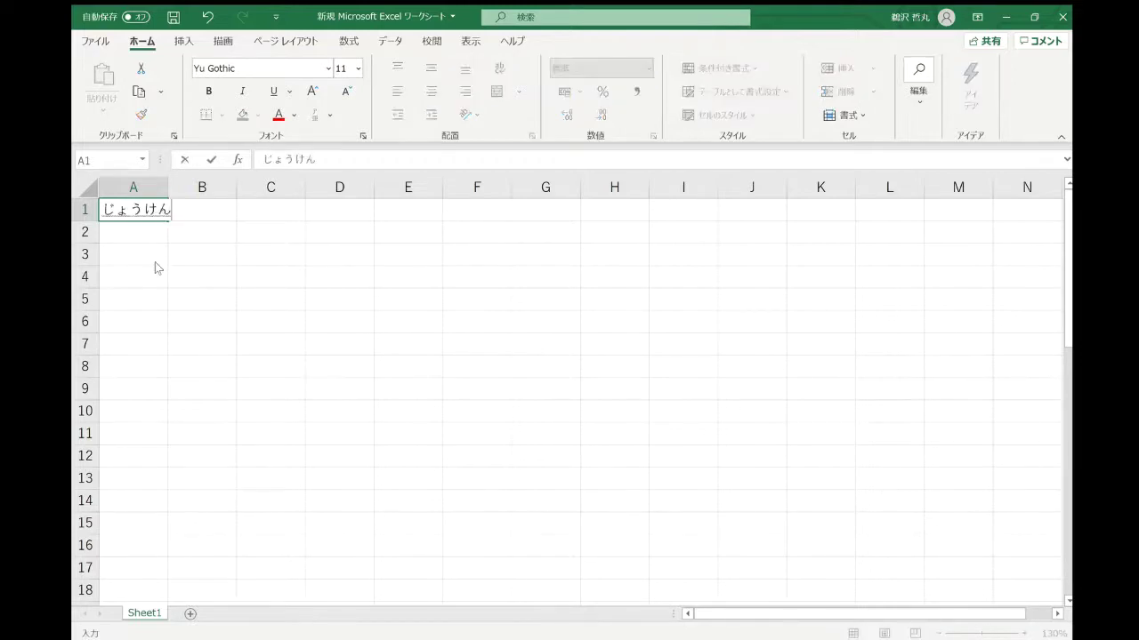
{"action": "key", "text": "space"}
{"action": "key", "text": "Return"}
{"action": "key", "text": "Tab"}
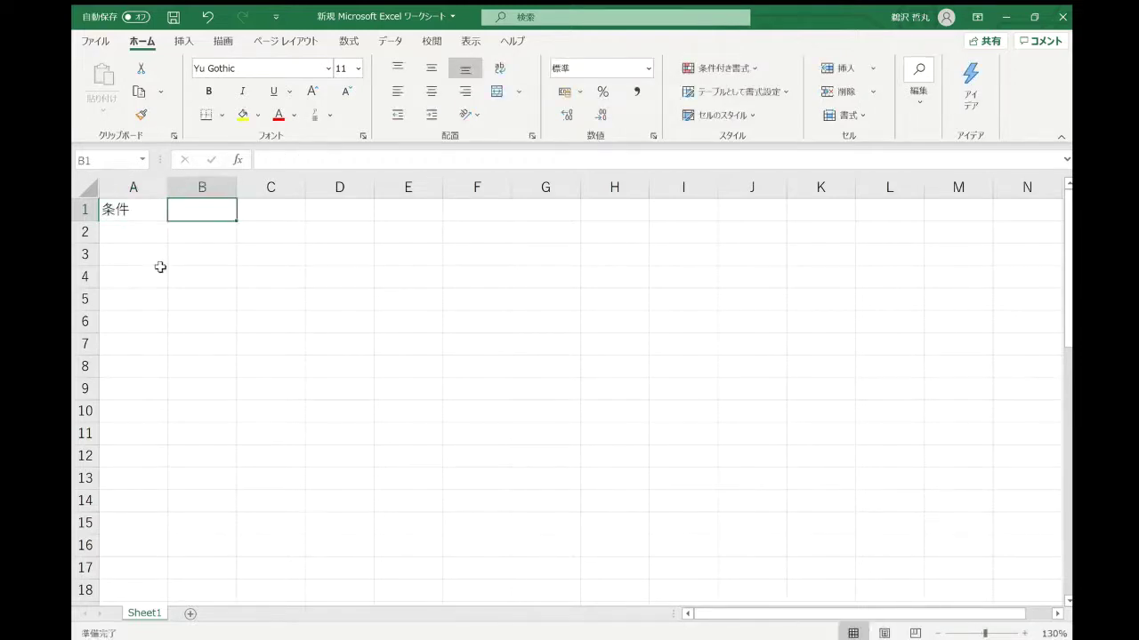
Fill in the catalyst row with the label 触媒 in A2 and KI in B2
{"action": "key", "text": "Down"}
{"action": "key", "text": "Left"}
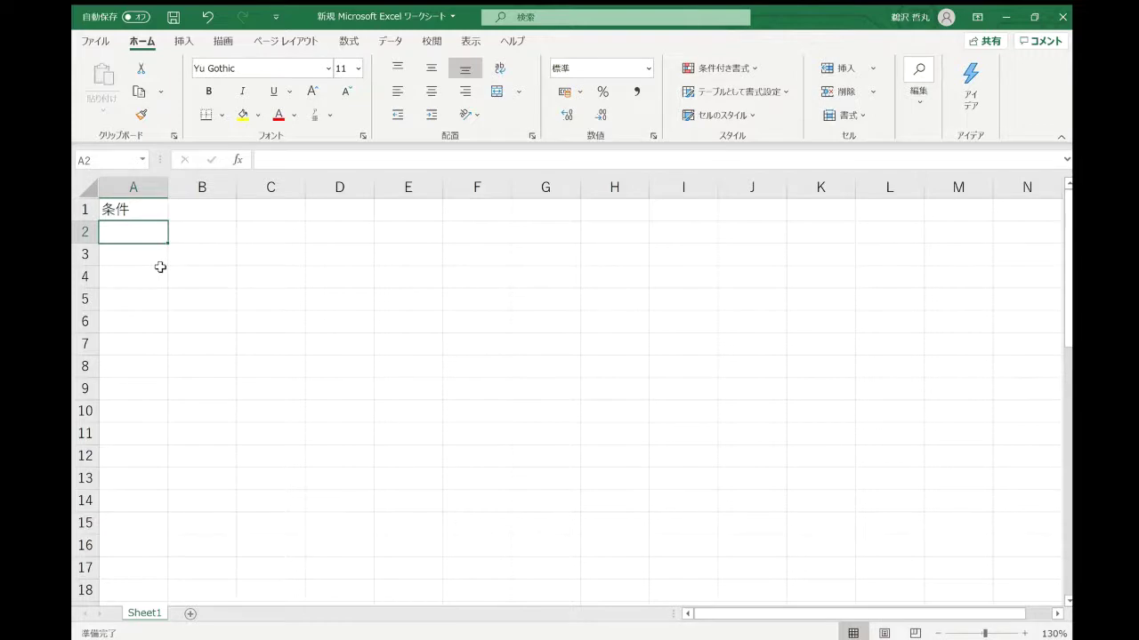
{"action": "type", "text": "shokubai"}
{"action": "key", "text": "space"}
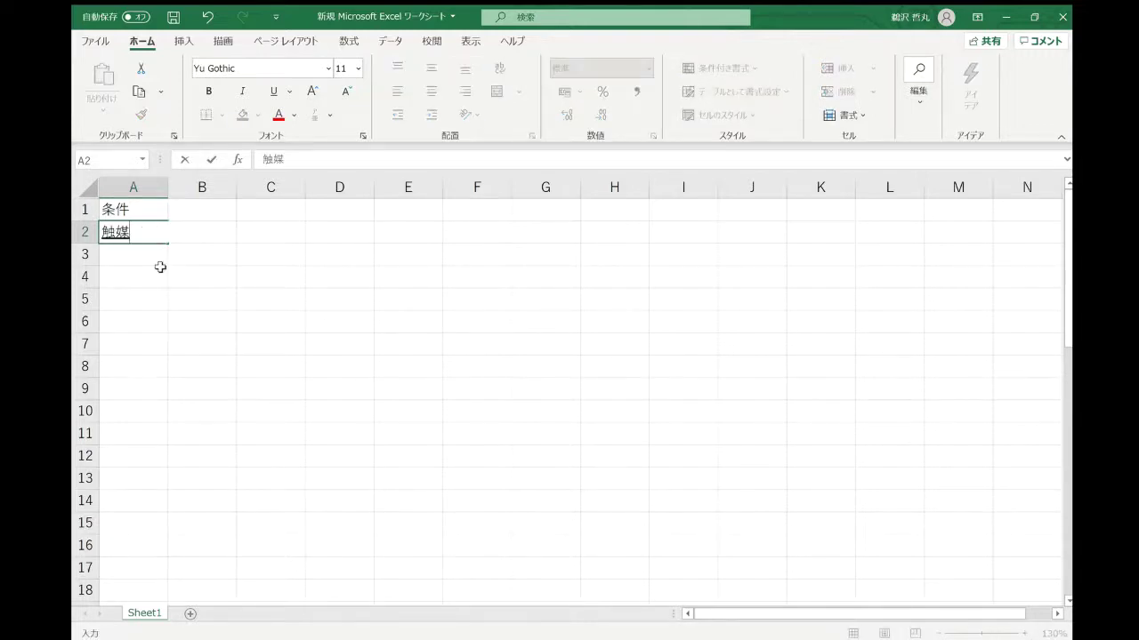
{"action": "key", "text": "Return"}
{"action": "key", "text": "Tab"}
{"action": "type", "text": "Kl"}
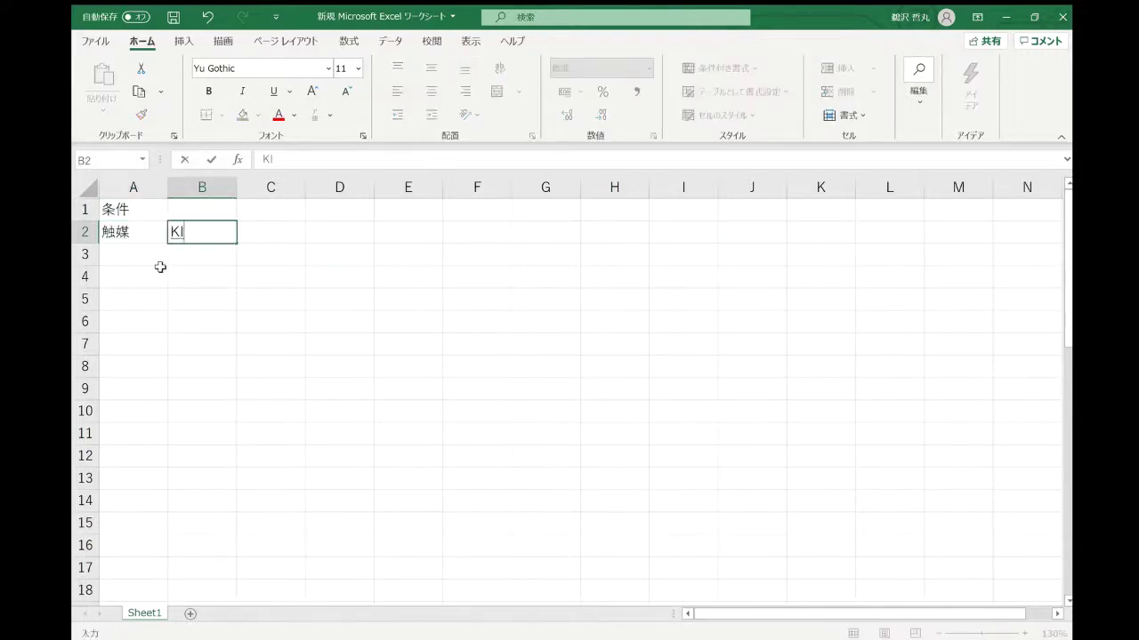
{"action": "key", "text": "Return"}
Fill in row 3 with the label 濃度, the value 1 and the unit mol/L across columns A to C
{"action": "left_click", "coordinate": [160, 266]}
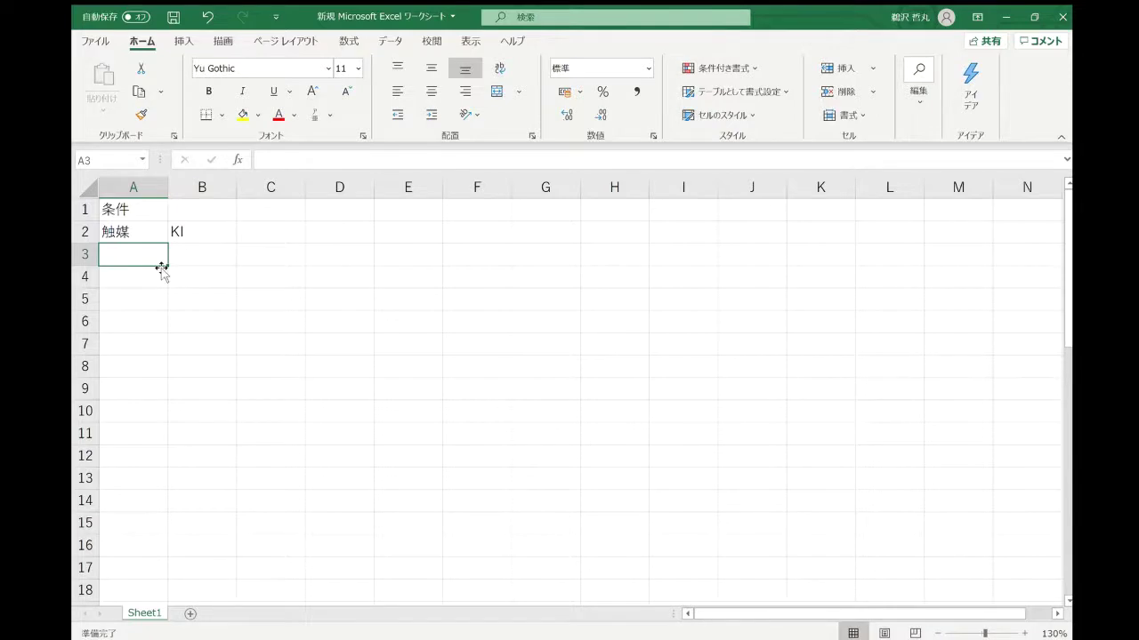
{"action": "type", "text": "濃度"}
{"action": "key", "text": "Return"}
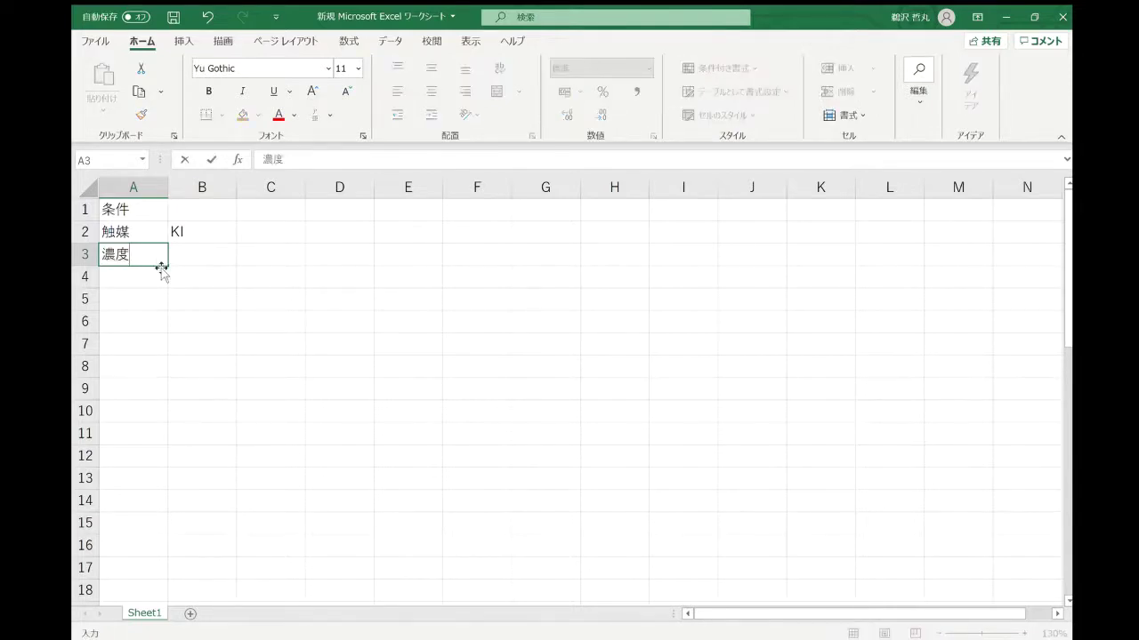
{"action": "key", "text": "Tab"}
{"action": "type", "text": "1"}
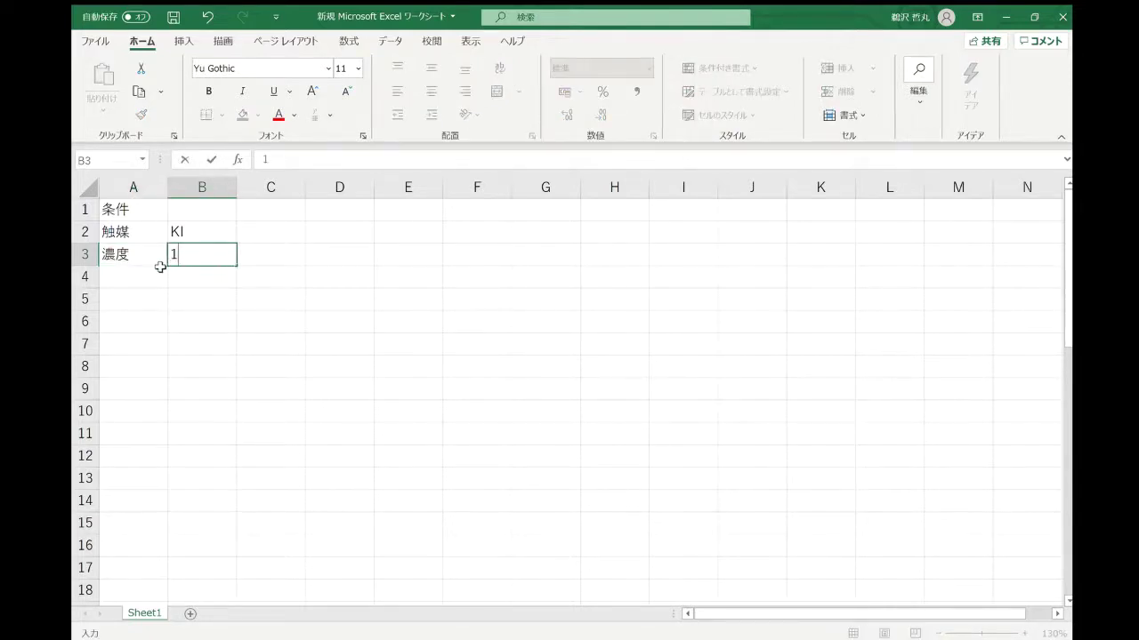
{"action": "key", "text": "Tab"}
{"action": "type", "text": "mol/L"}
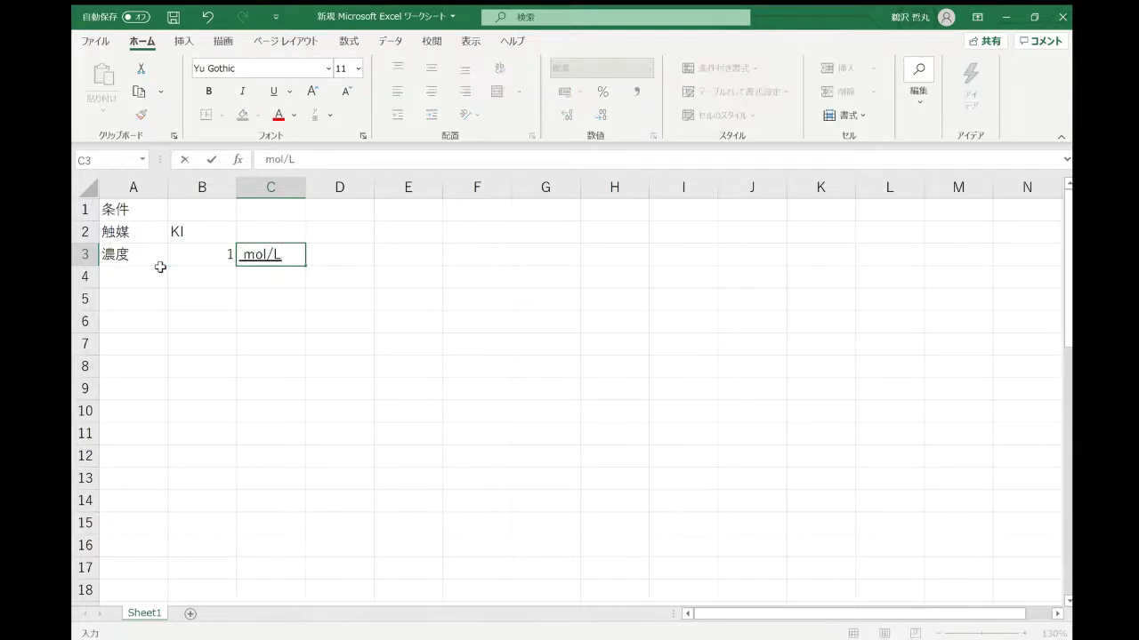
{"action": "key", "text": "Return"}
{"action": "key", "text": "Return"}
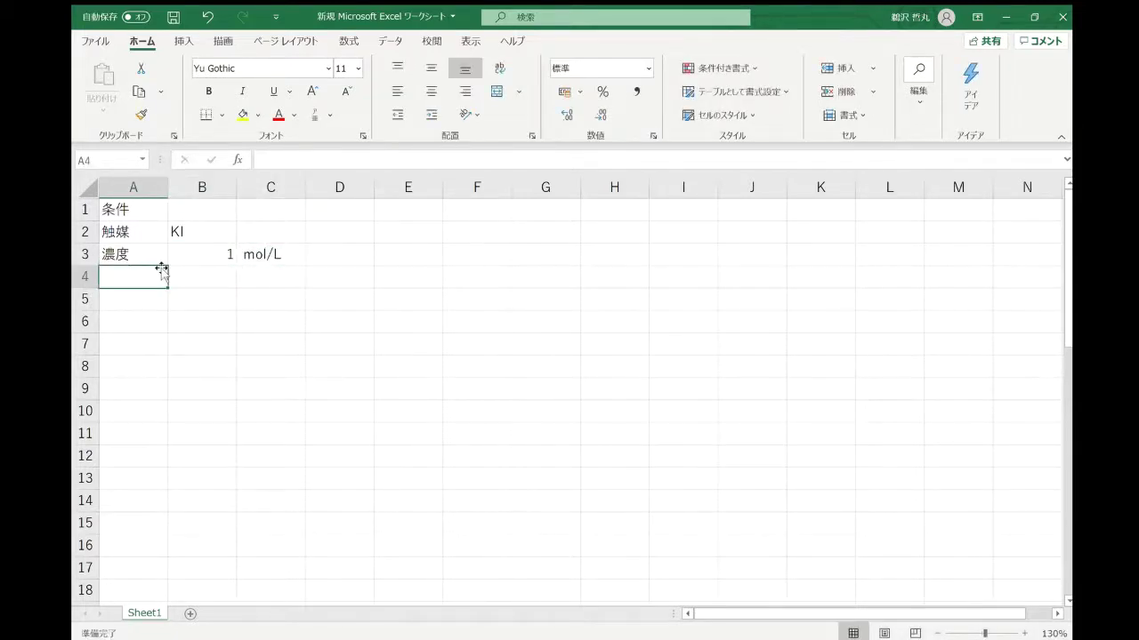
Fill in row 4 with the label 温度, the value 20 and the unit ℃ across columns A to C
{"action": "type", "text": "ondo"}
{"action": "key", "text": "space"}
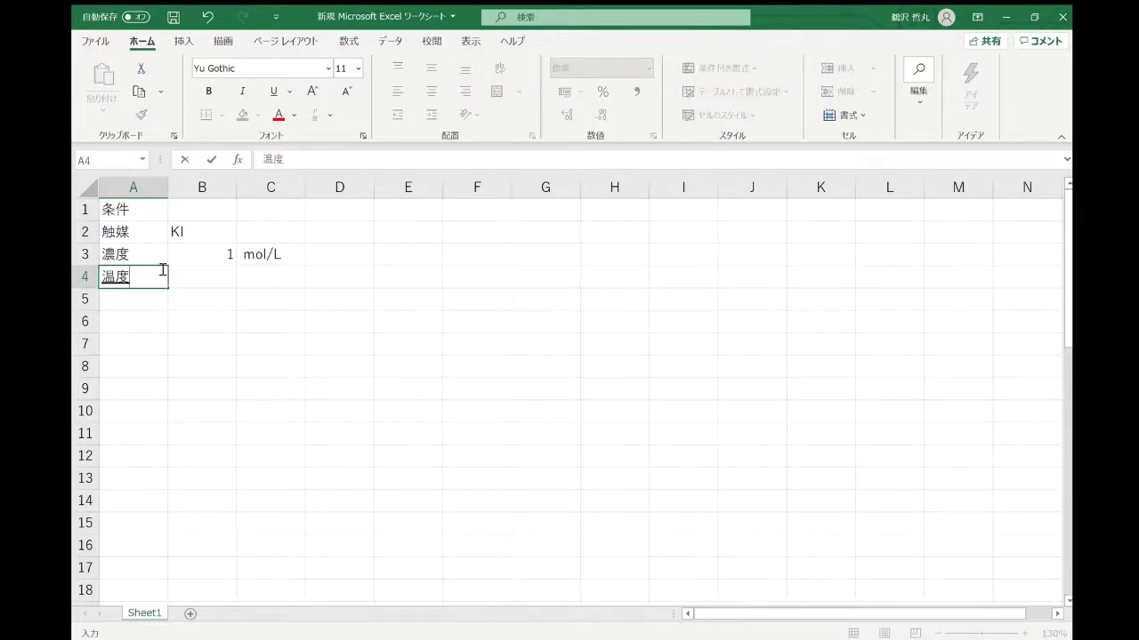
{"action": "key", "text": "Return"}
{"action": "key", "text": "Tab"}
{"action": "type", "text": "20"}
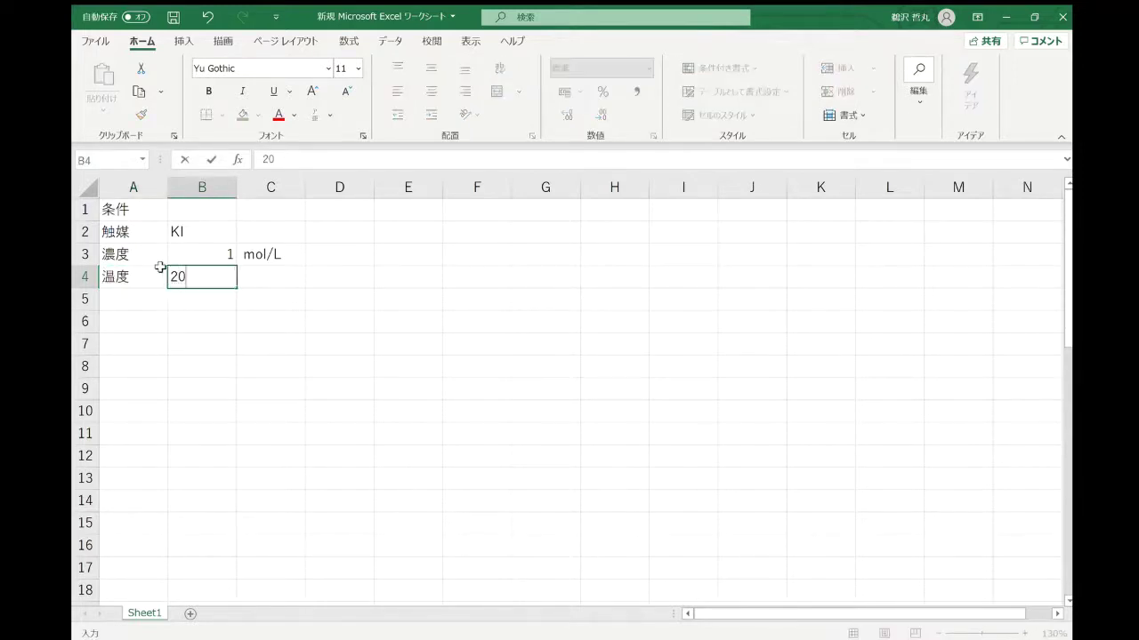
{"action": "key", "text": "Tab"}
{"action": "type", "text": "do"}
{"action": "key", "text": "space"}
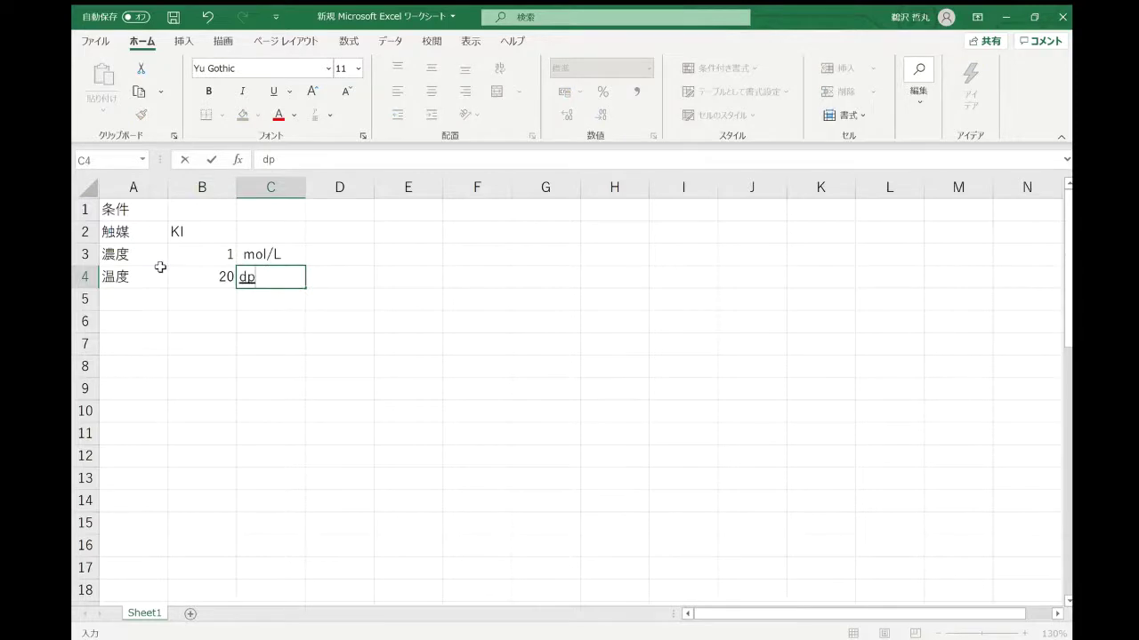
{"action": "key", "text": "BackSpace"}
{"action": "key", "text": "BackSpace"}
{"action": "type", "text": "do"}
{"action": "key", "text": "space"}
{"action": "key", "text": "Return"}
{"action": "key", "text": "Return"}
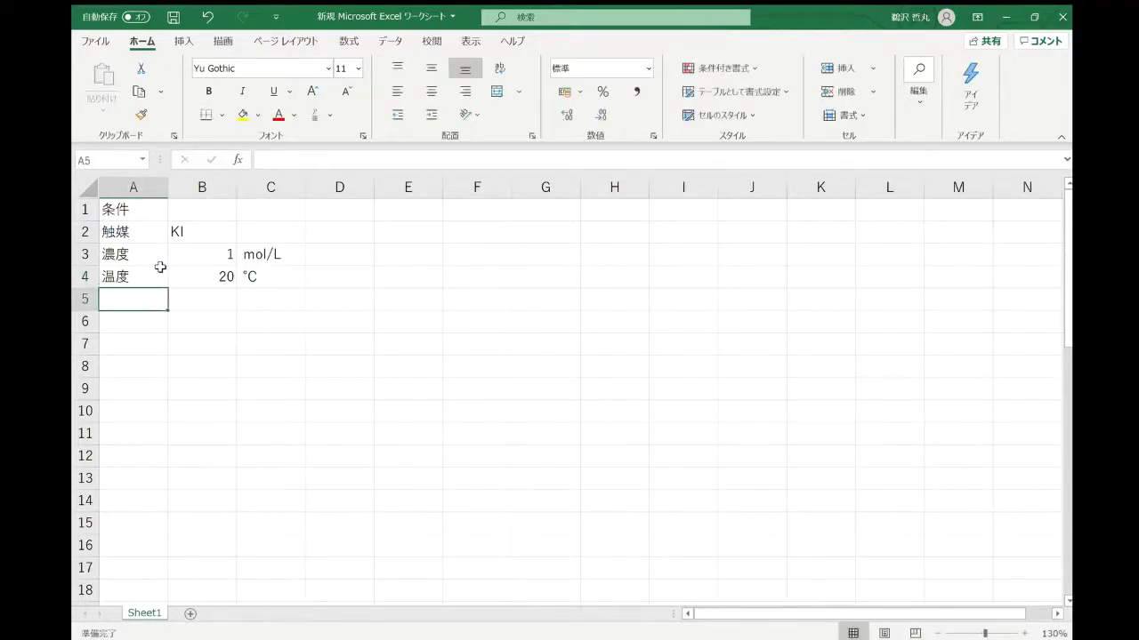
Fill in row 5 with the label 気圧, the value 759 and the unit mmHg in half-width characters
{"action": "type", "text": "kiatsu"}
{"action": "key", "text": "space"}
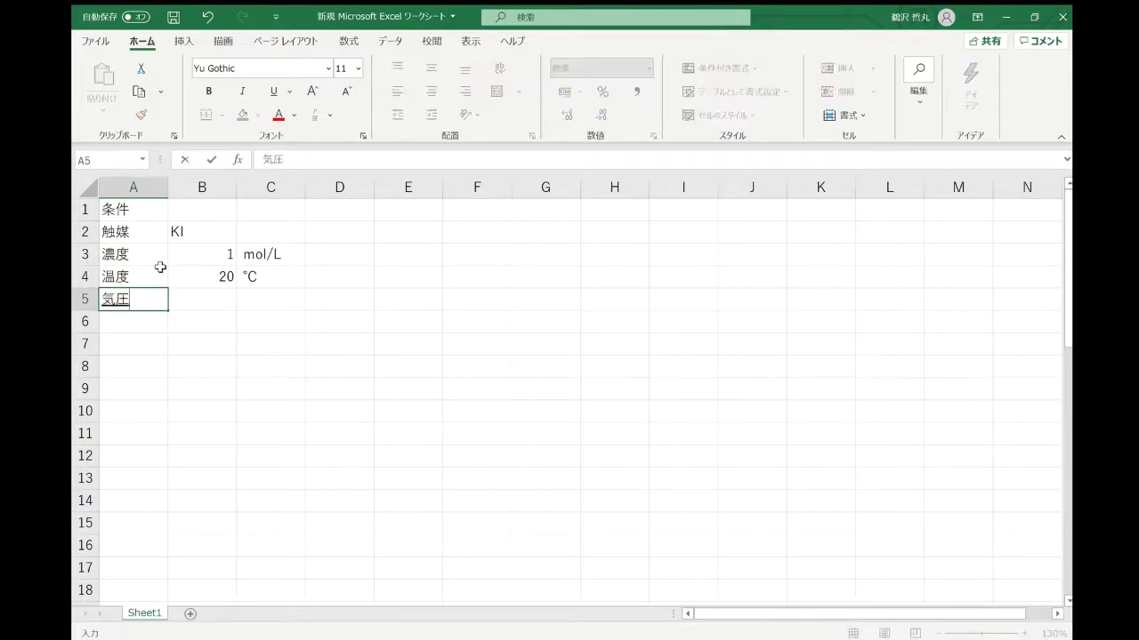
{"action": "key", "text": "Return"}
{"action": "key", "text": "Tab"}
{"action": "type", "text": "759"}
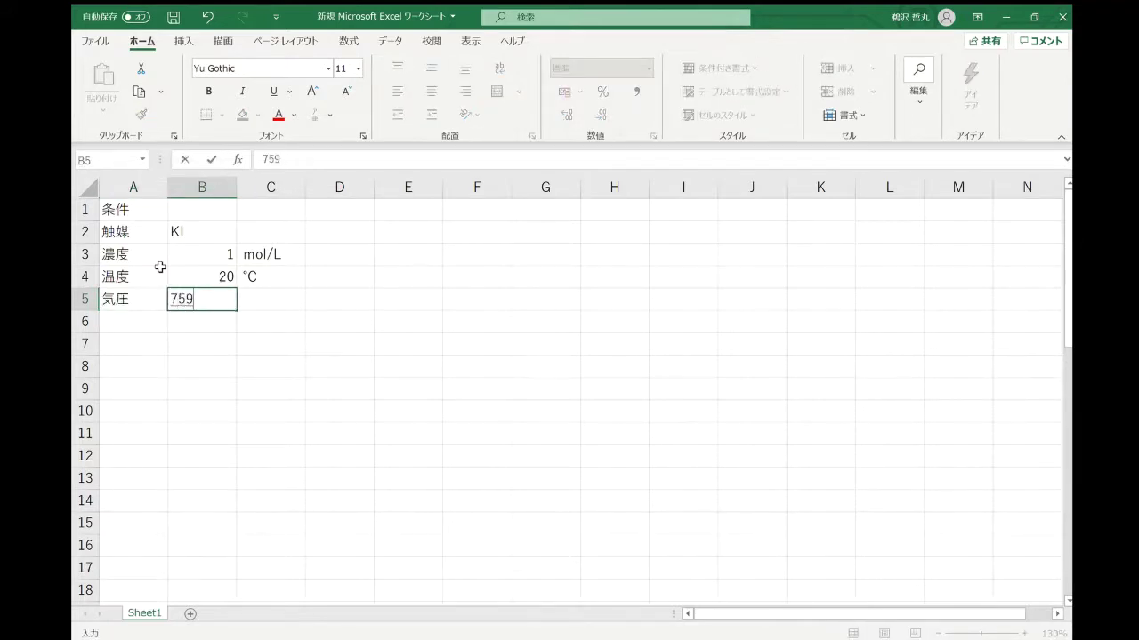
{"action": "key", "text": "Return"}
{"action": "key", "text": "Return"}
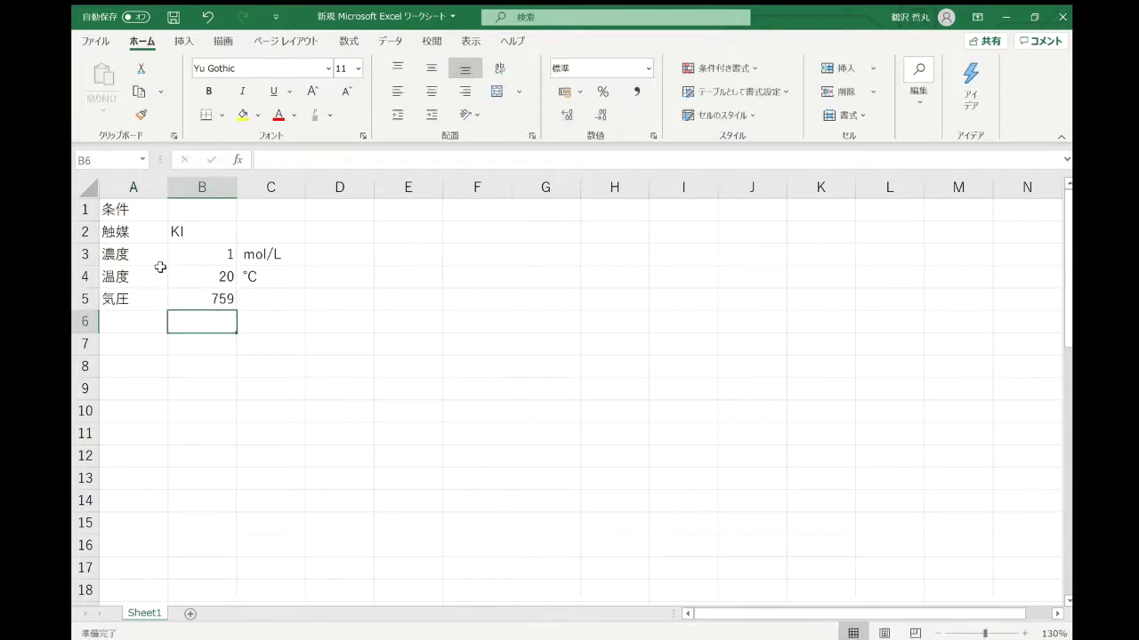
{"action": "key", "text": "Up"}
{"action": "key", "text": "Right"}
{"action": "type", "text": "mmHg"}
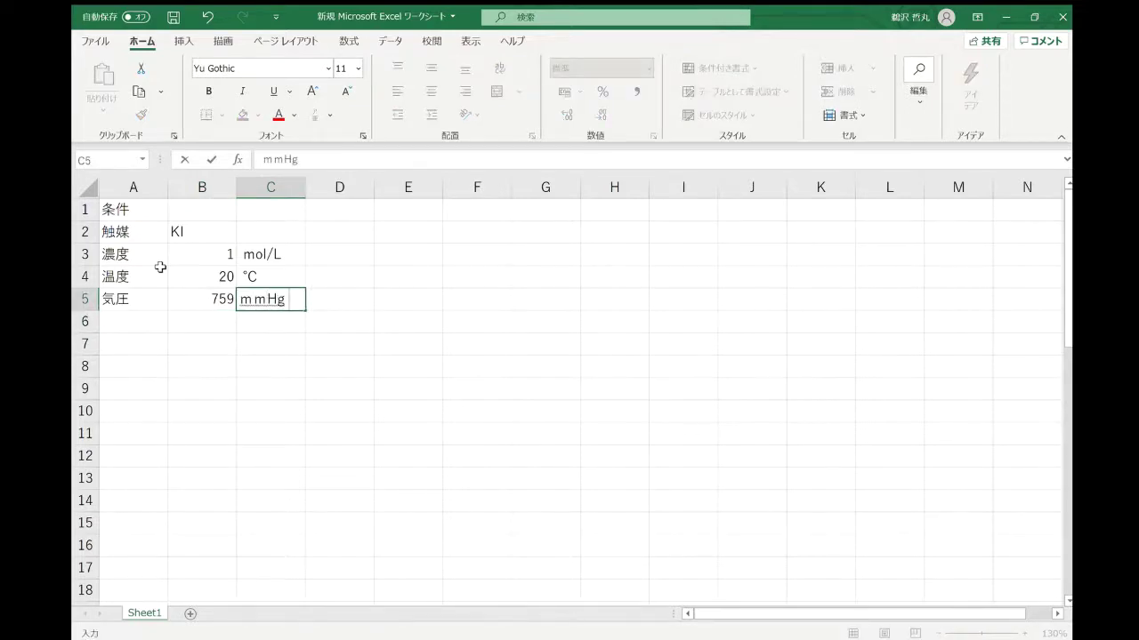
{"action": "key", "text": "F10"}
{"action": "key", "text": "Return"}
{"action": "key", "text": "Return"}
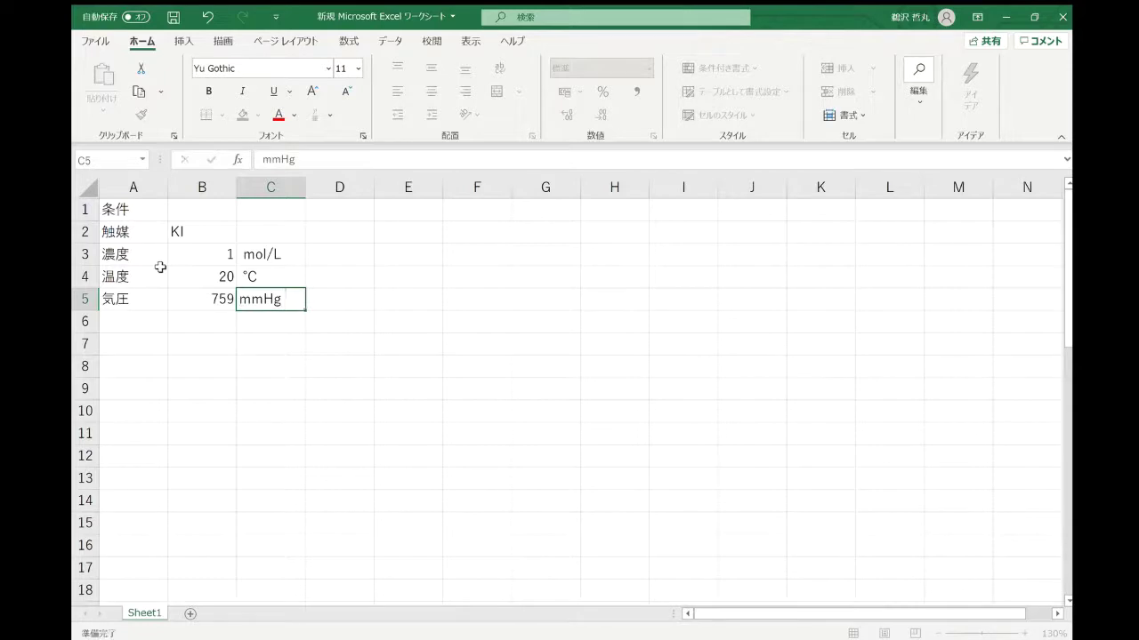
Right-align the catalyst entry KI in cell B2
{"action": "left_click", "coordinate": [219, 235]}
{"action": "double_click", "coordinate": [219, 242]}
{"action": "left_click", "coordinate": [224, 229]}
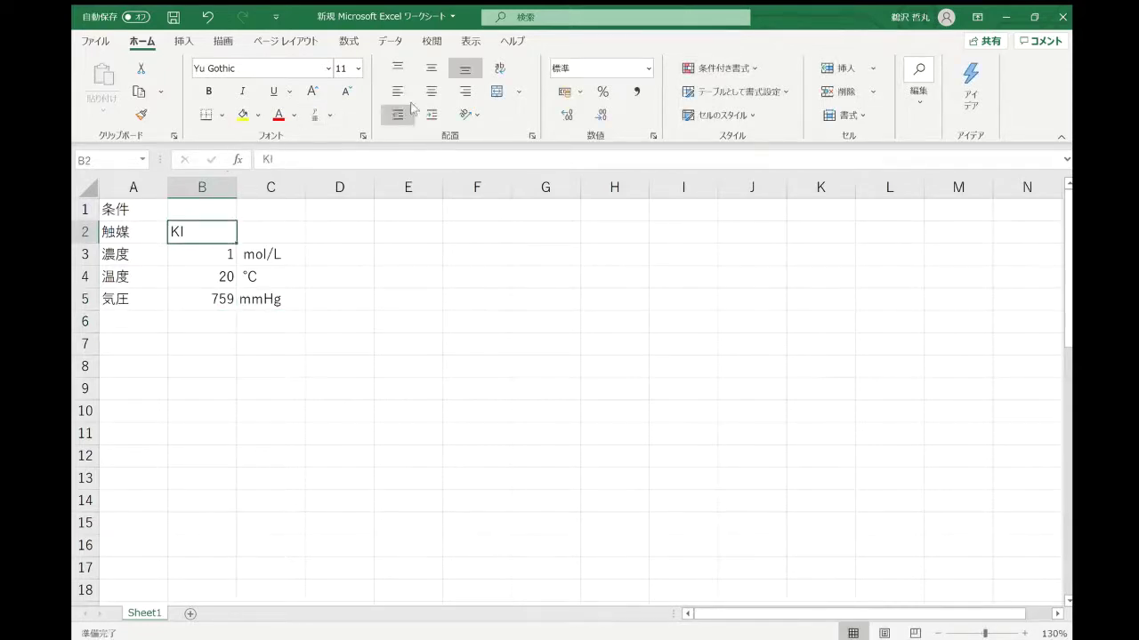
{"action": "left_click", "coordinate": [466, 92]}
{"action": "left_click", "coordinate": [416, 302]}
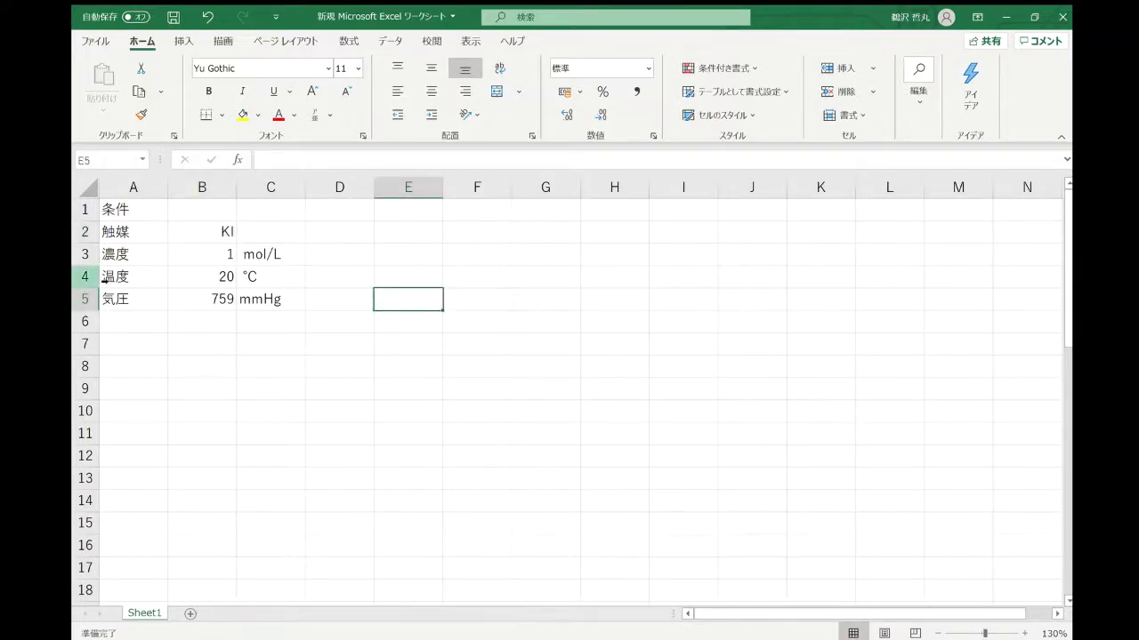
Convert the temperature to kelvin in D4 with the formula =B4+273 and enter the unit K in E4
{"action": "left_click", "coordinate": [353, 277]}
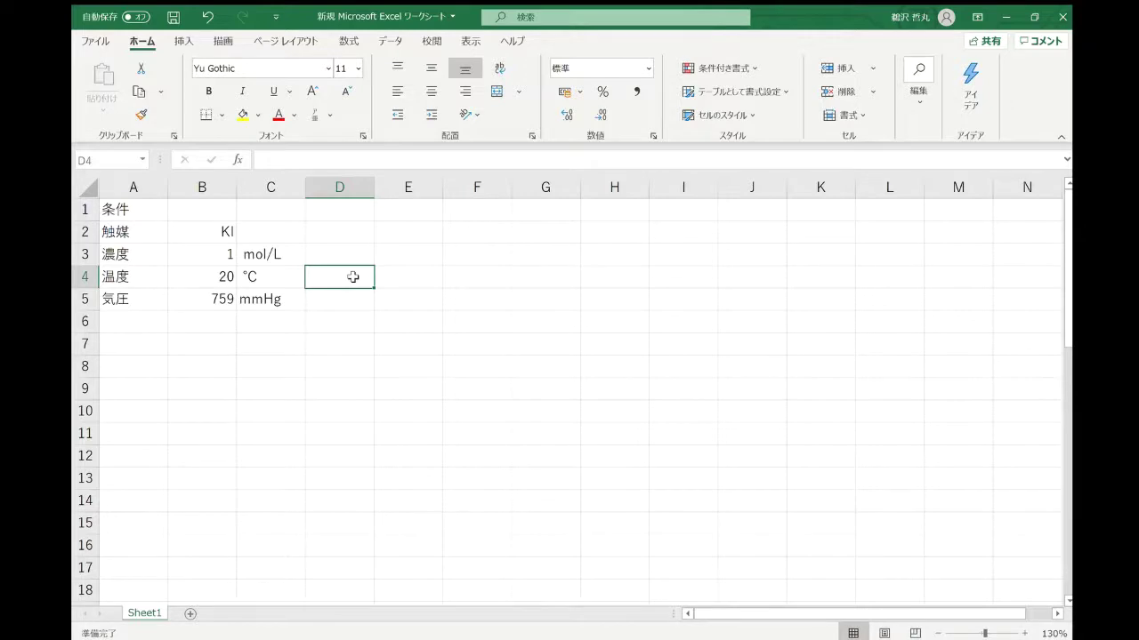
{"action": "type", "text": "="}
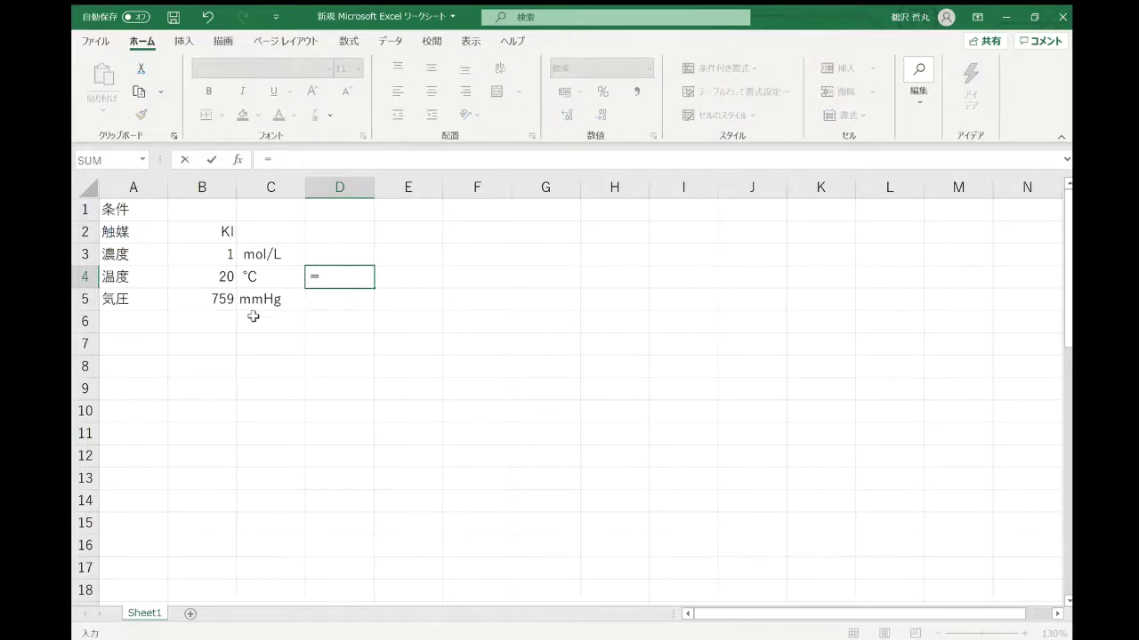
{"action": "left_click", "coordinate": [227, 278]}
{"action": "type", "text": "+"}
{"action": "scroll", "coordinate": [267, 254], "scroll_direction": "down", "scroll_amount": 2}
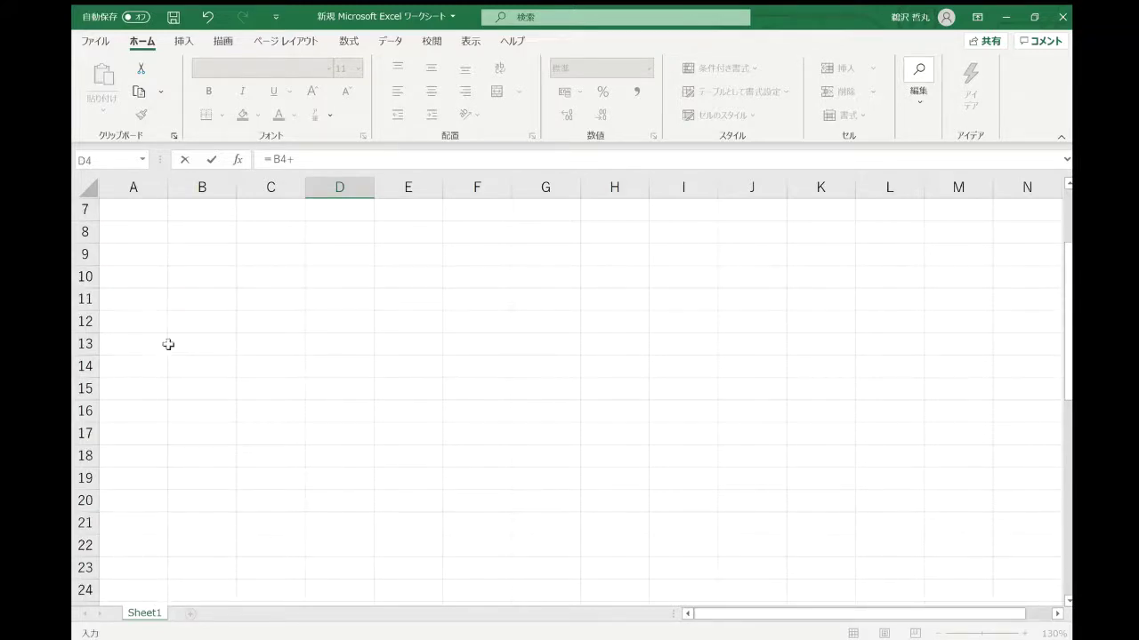
{"action": "scroll", "coordinate": [169, 343], "scroll_direction": "up", "scroll_amount": 2}
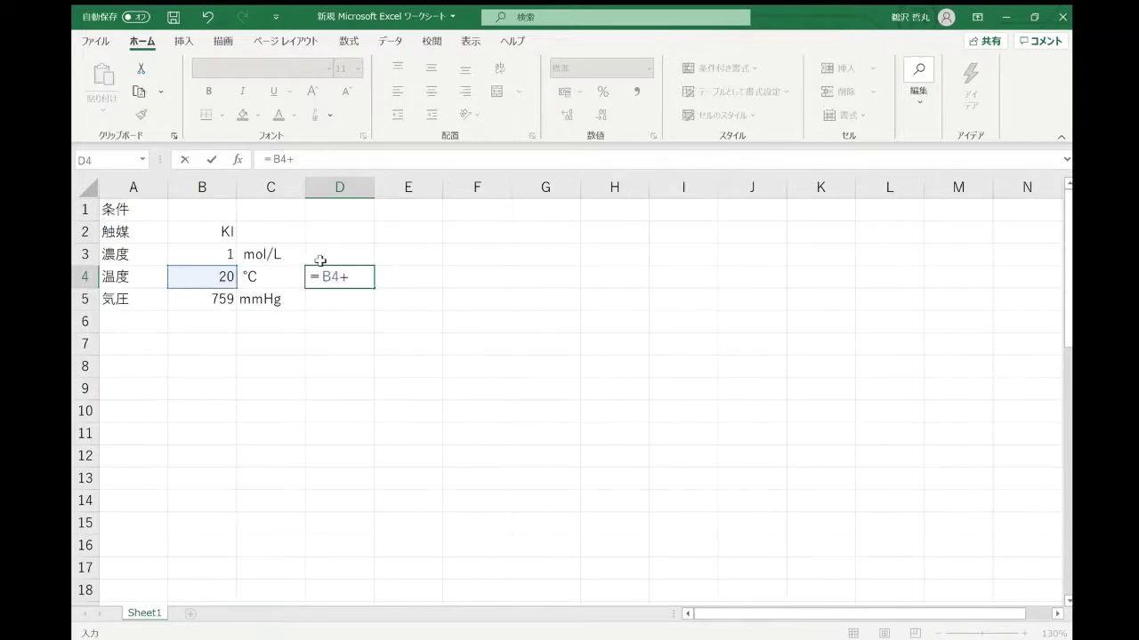
{"action": "left_click", "coordinate": [366, 278]}
{"action": "type", "text": "273"}
{"action": "key", "text": "Return"}
{"action": "left_click", "coordinate": [430, 275]}
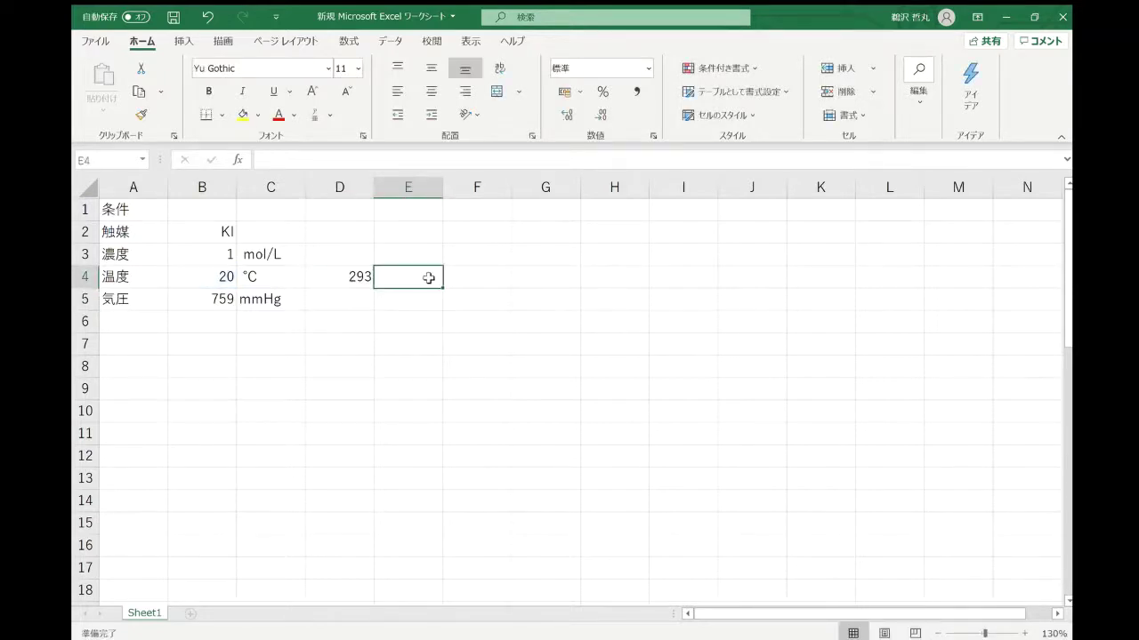
{"action": "type", "text": "K"}
{"action": "key", "text": "Return"}
Convert the pressure to pascals in D5 with the formula =B5/760*101300 and enter the unit Pa in E5
{"action": "left_click", "coordinate": [342, 301]}
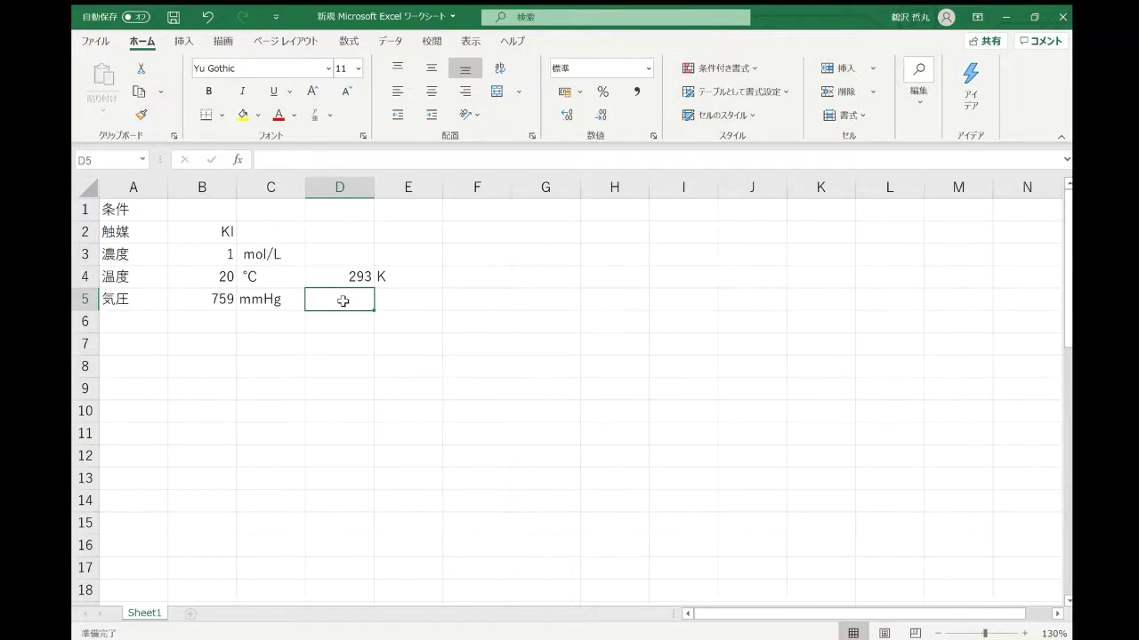
{"action": "type", "text": "="}
{"action": "left_click", "coordinate": [222, 300]}
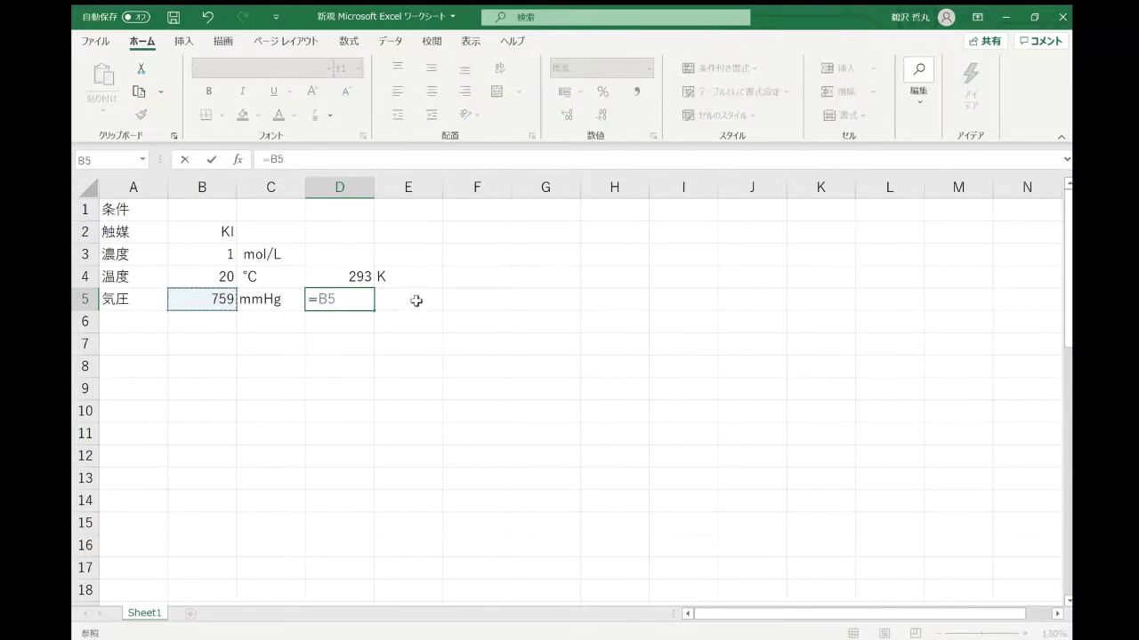
{"action": "type", "text": "/760*1"}
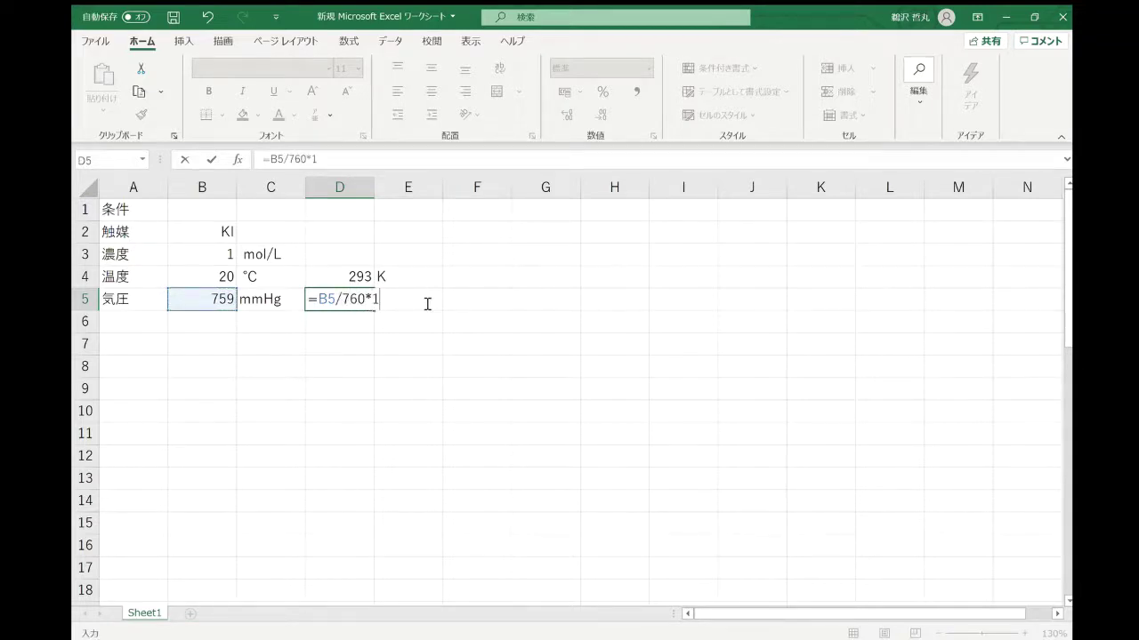
{"action": "type", "text": "01300"}
{"action": "key", "text": "Return"}
{"action": "left_click", "coordinate": [412, 302]}
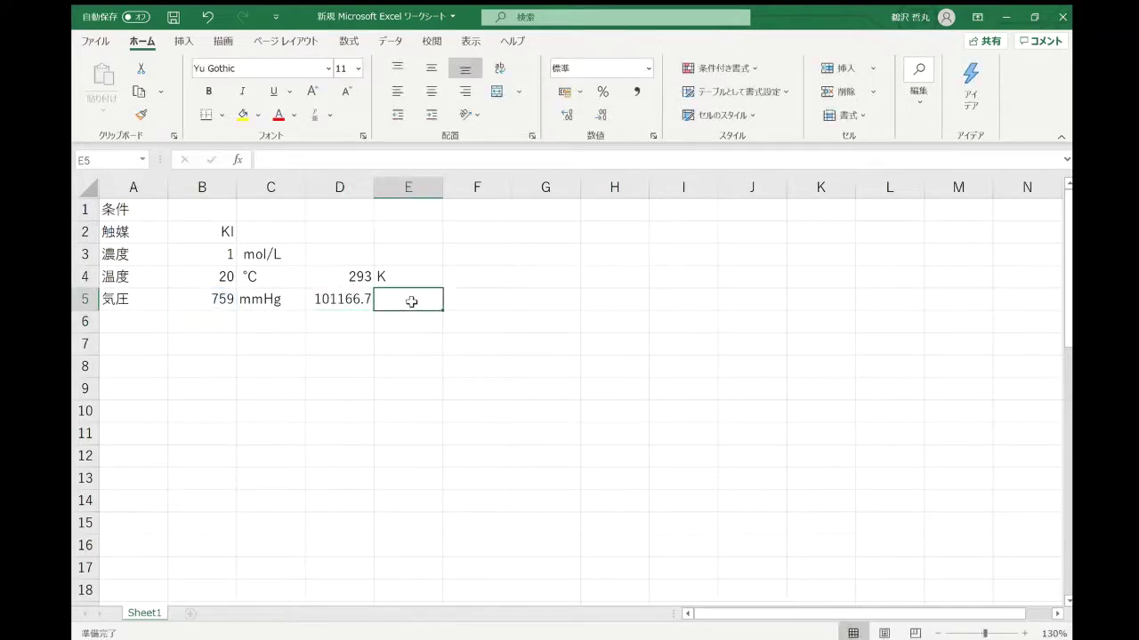
{"action": "type", "text": "Pa"}
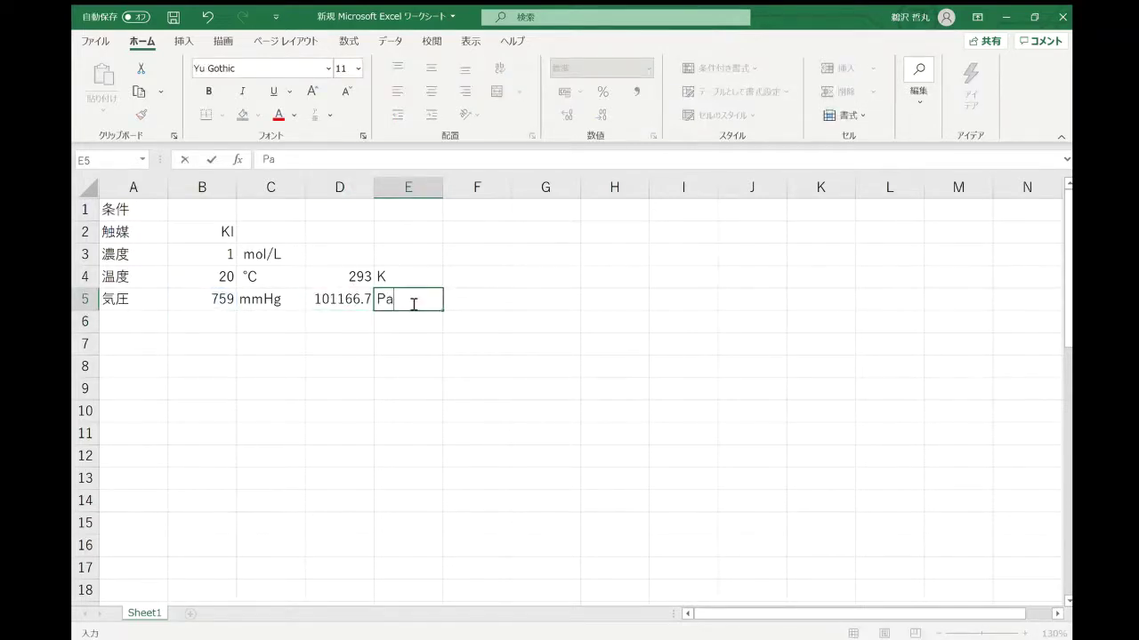
{"action": "key", "text": "Return"}
Enter the column header 時間/ min in cell B7
{"action": "left_click", "coordinate": [147, 345]}
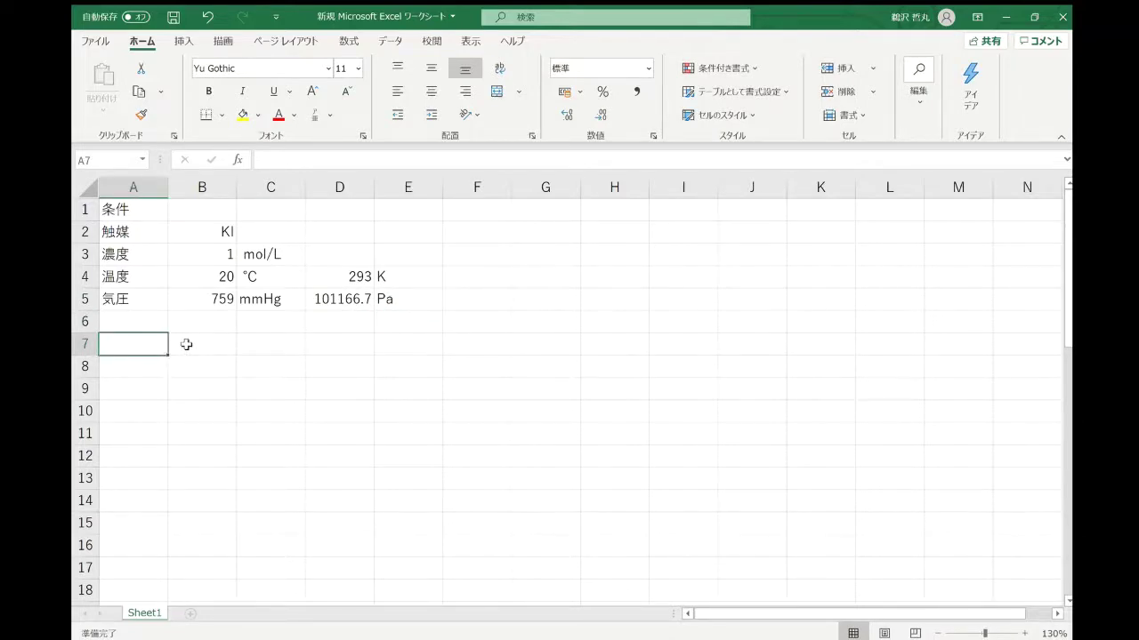
{"action": "left_click", "coordinate": [186, 344]}
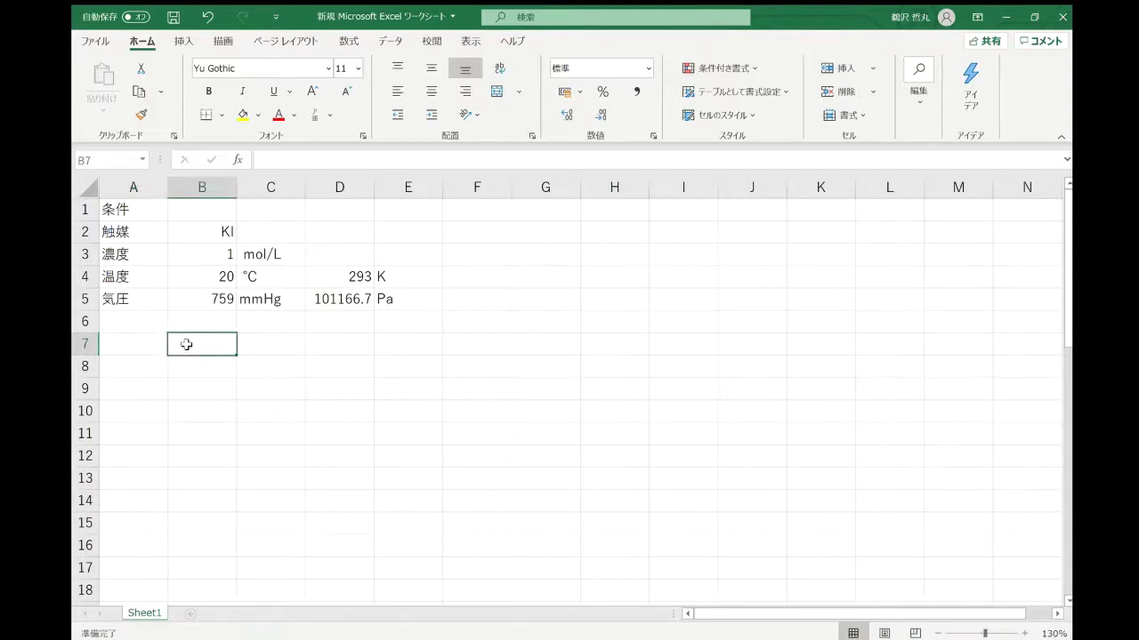
{"action": "type", "text": "kekka"}
{"action": "key", "text": "BackSpace"}
{"action": "key", "text": "BackSpace"}
{"action": "key", "text": "BackSpace"}
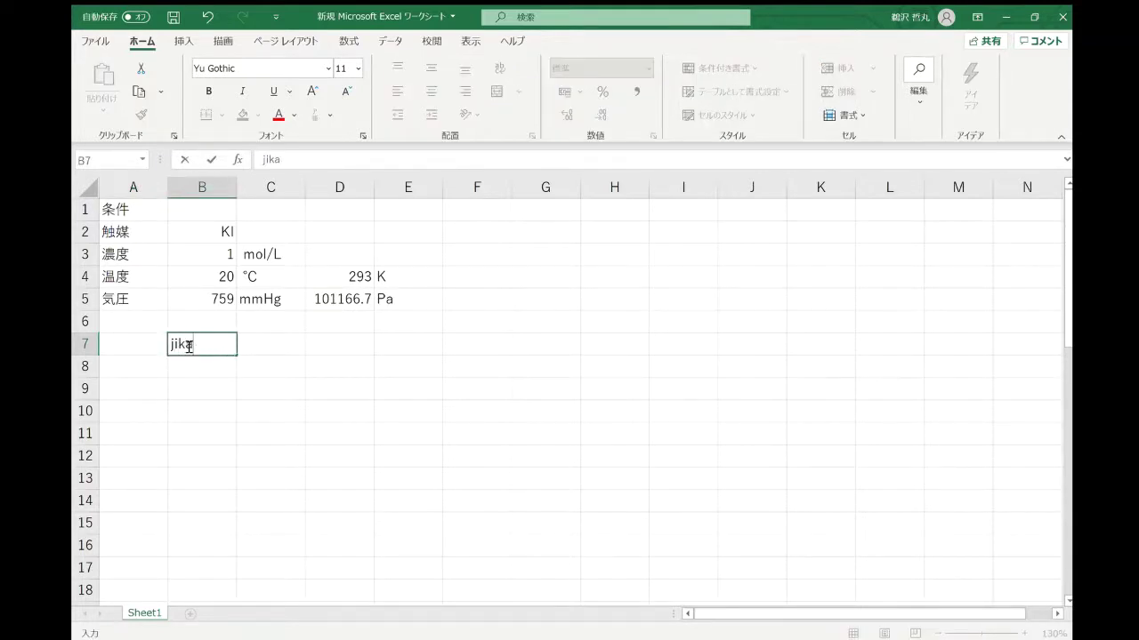
{"action": "type", "text": "ka"}
{"action": "key", "text": "BackSpace"}
{"action": "type", "text": "jikan"}
{"action": "key", "text": "space"}
{"action": "key", "text": "Return"}
{"action": "type", "text": "/ min"}
{"action": "key", "text": "Return"}
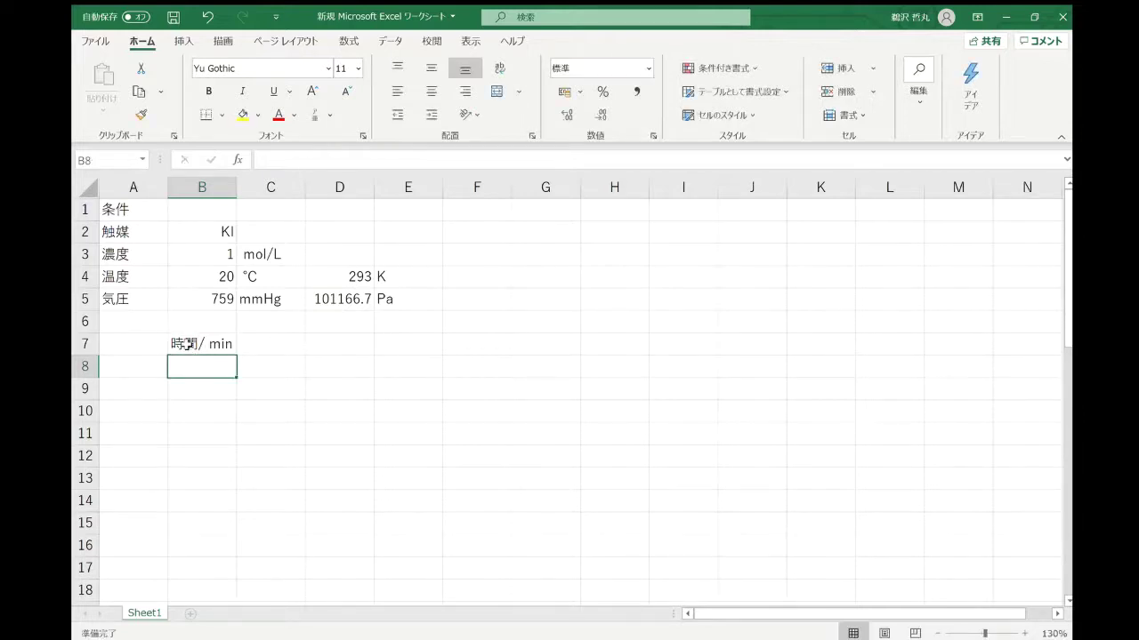
Enter ビュレット as the first line of the column header in cell C7
{"action": "key", "text": "Right"}
{"action": "key", "text": "Up"}
{"action": "type", "text": "pyut"}
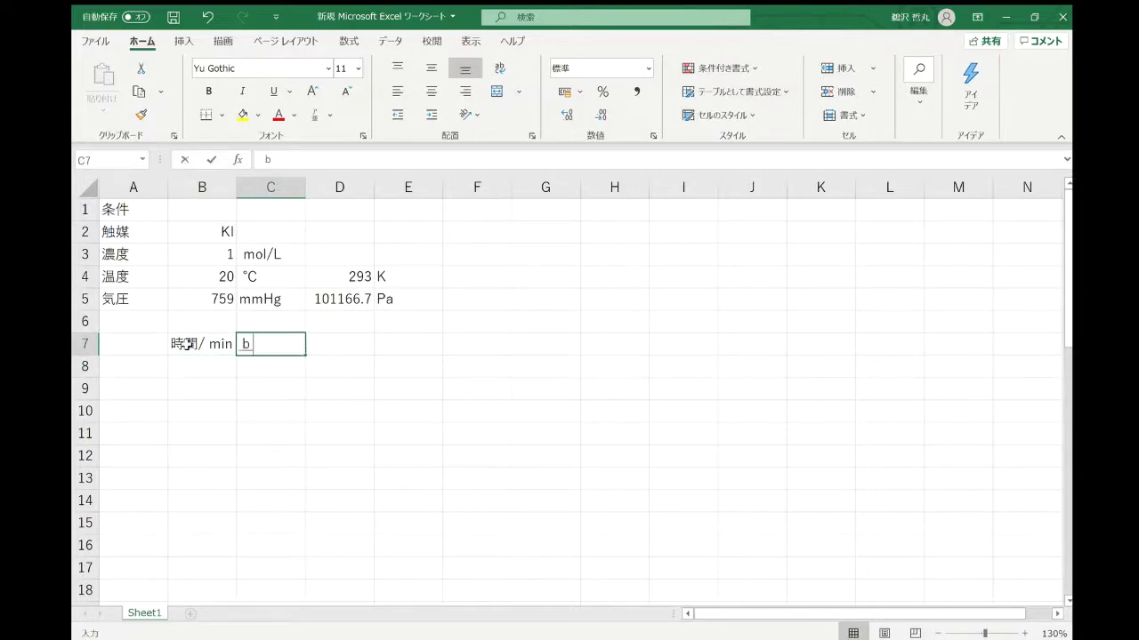
{"action": "type", "text": "\retto"}
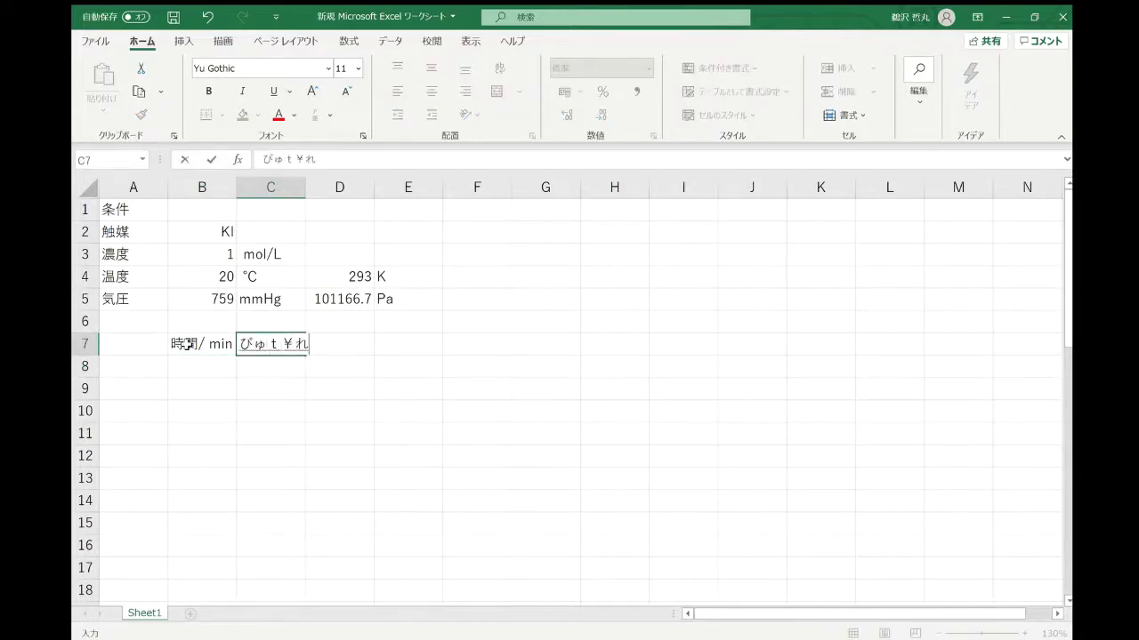
{"action": "key", "text": "BackSpace"}
{"action": "key", "text": "BackSpace"}
{"action": "key", "text": "BackSpace"}
{"action": "key", "text": "BackSpace"}
{"action": "key", "text": "BackSpace"}
{"action": "type", "text": "retto"}
{"action": "key", "text": "space"}
{"action": "key", "text": "Return"}
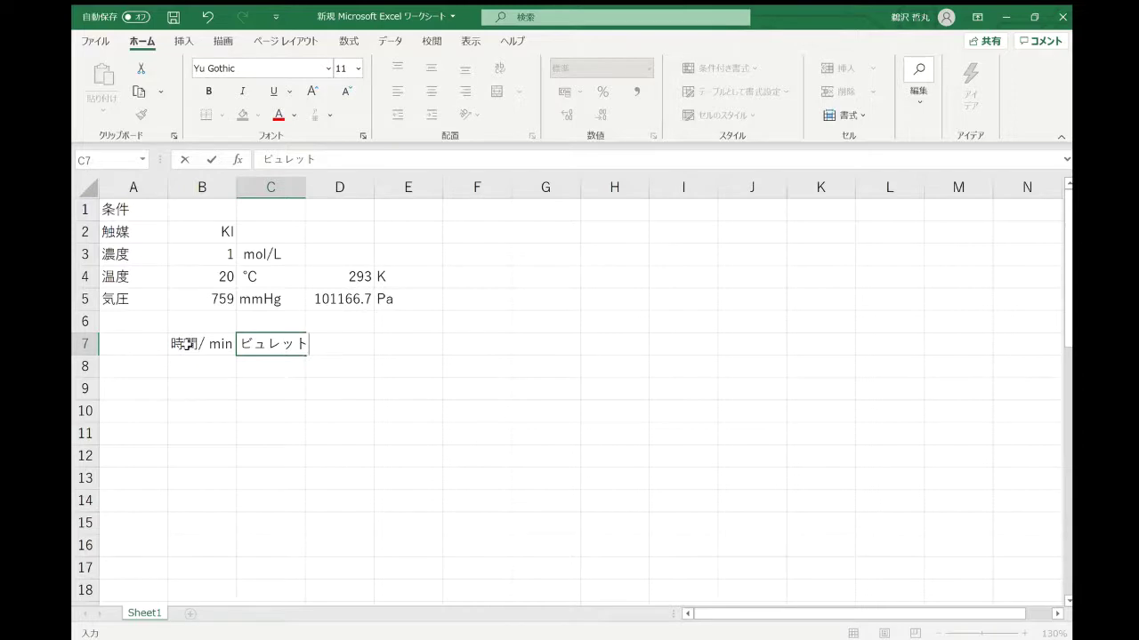
Complete the C7 header with the unit / mL on a second line within the same cell
{"action": "key", "text": "Return"}
{"action": "type", "text": "/"}
{"action": "type", "text": " ,"}
{"action": "key", "text": "BackSpace"}
{"action": "type", "text": "nL"}
{"action": "key", "text": "BackSpace"}
{"action": "key", "text": "BackSpace"}
{"action": "type", "text": "mL"}
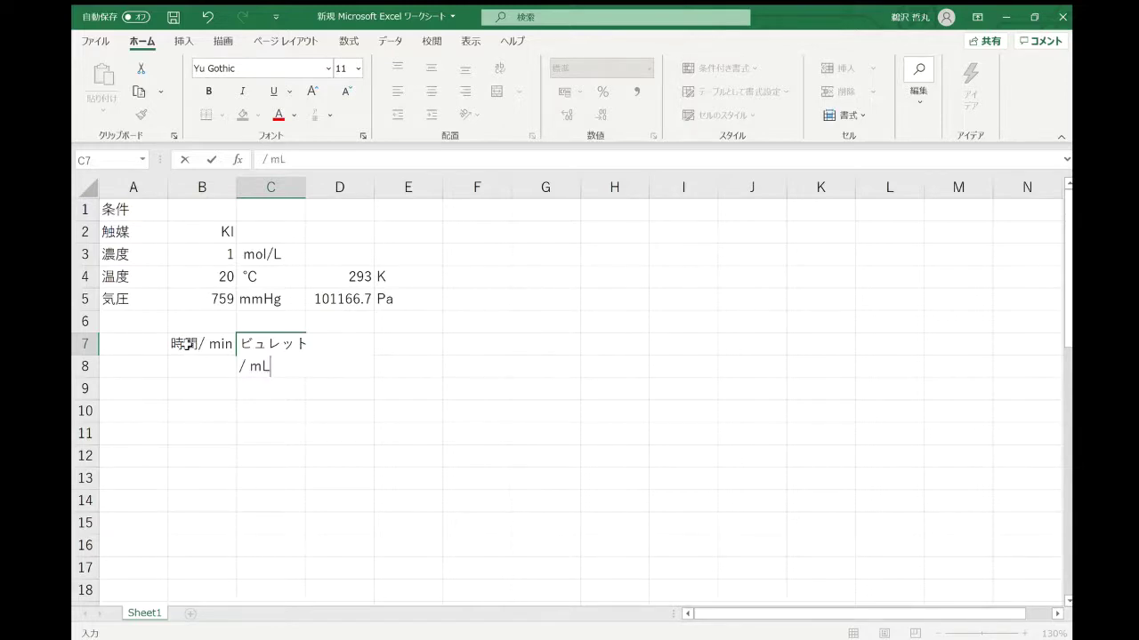
{"action": "key", "text": "ctrl+Return"}
{"action": "key", "text": "Return"}
Enter the two-line column header 発生O₂ / mL in cell D7, with the 2 as a subscript
{"action": "key", "text": "Right"}
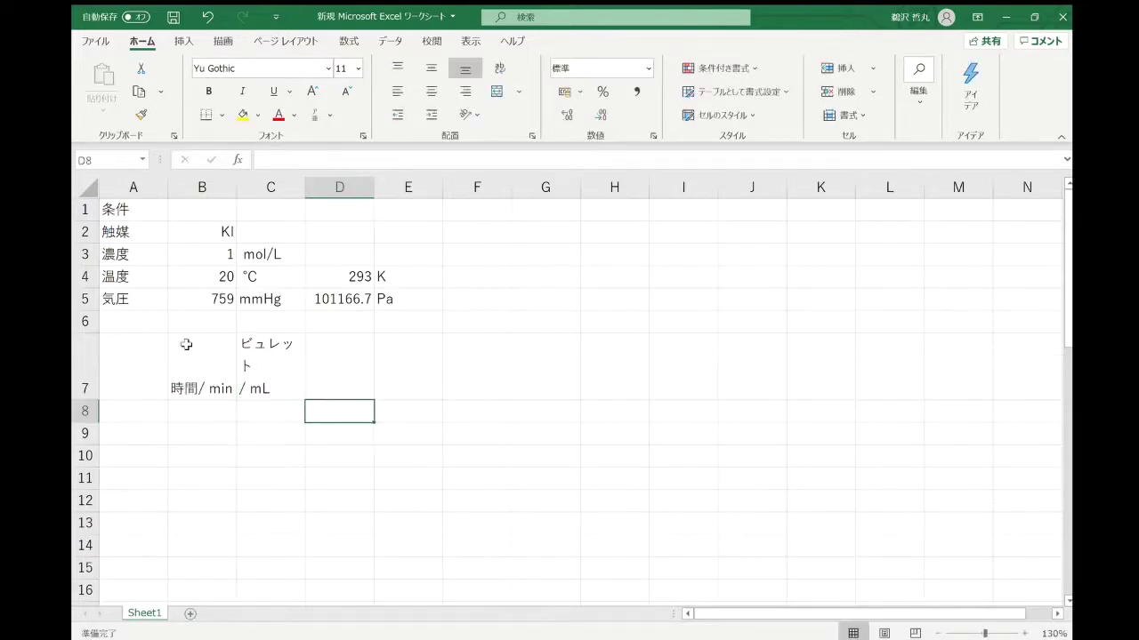
{"action": "key", "text": "Up"}
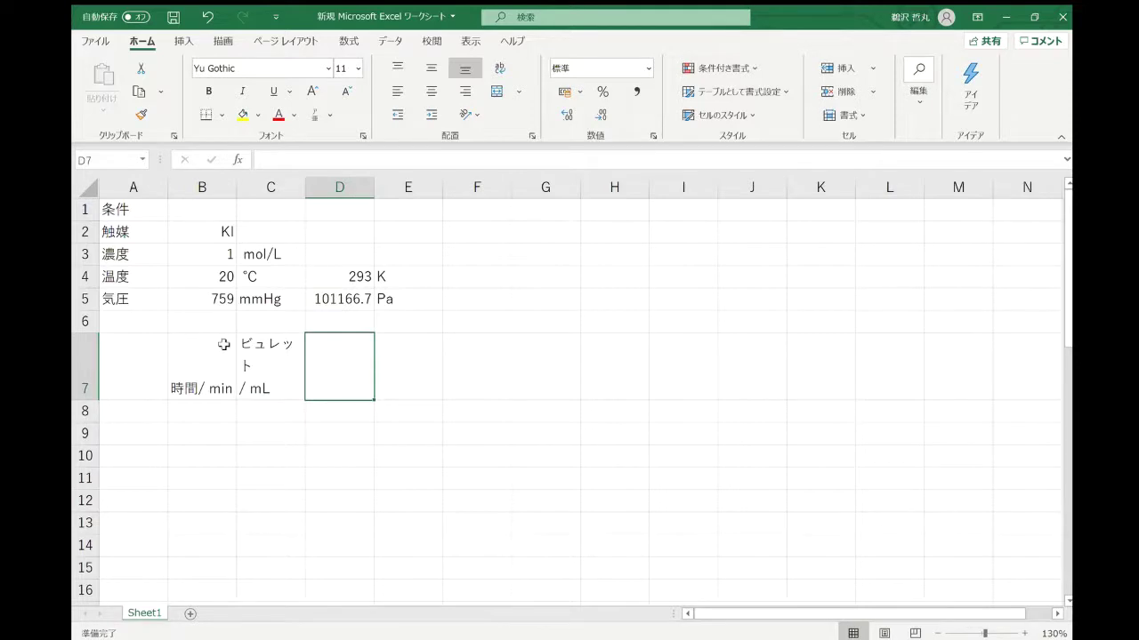
{"action": "type", "text": "はっせいし"}
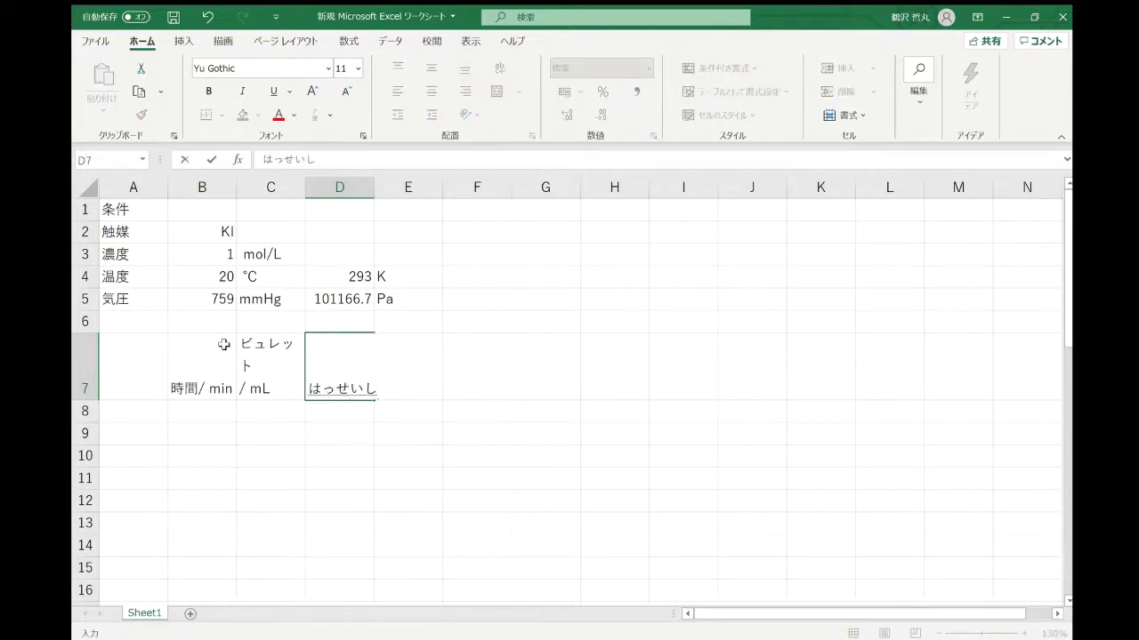
{"action": "key", "text": "BackSpace"}
{"action": "key", "text": "space"}
{"action": "key", "text": "Return"}
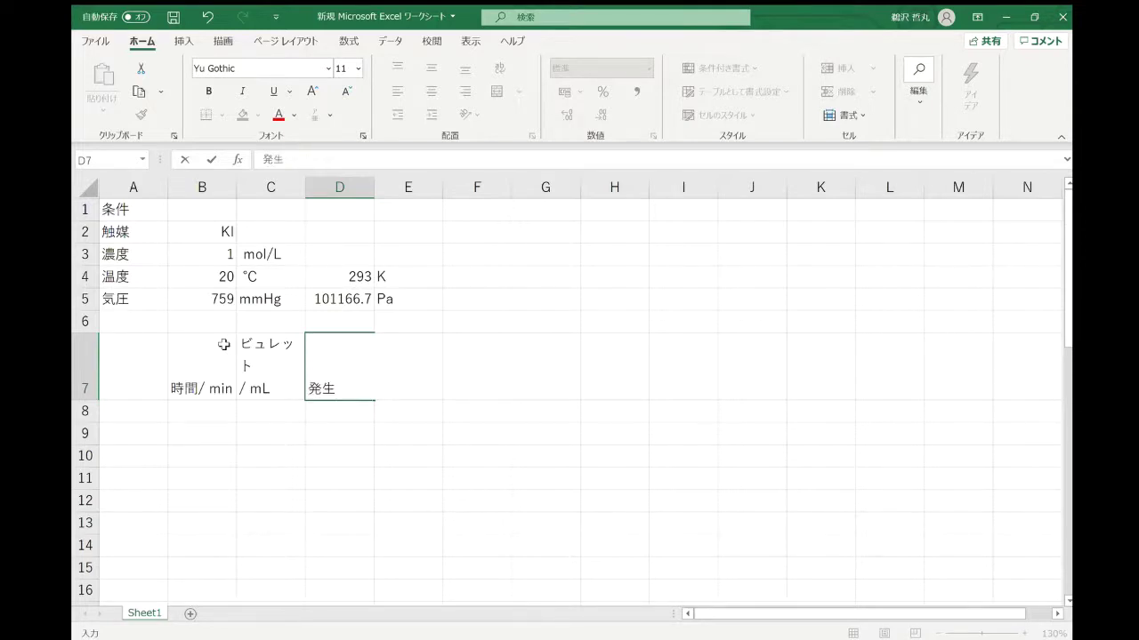
{"action": "type", "text": "O₂"}
{"action": "key", "text": "Return"}
{"action": "key", "text": "alt+Return"}
{"action": "type", "text": "/ ml"}
{"action": "key", "text": "BackSpace"}
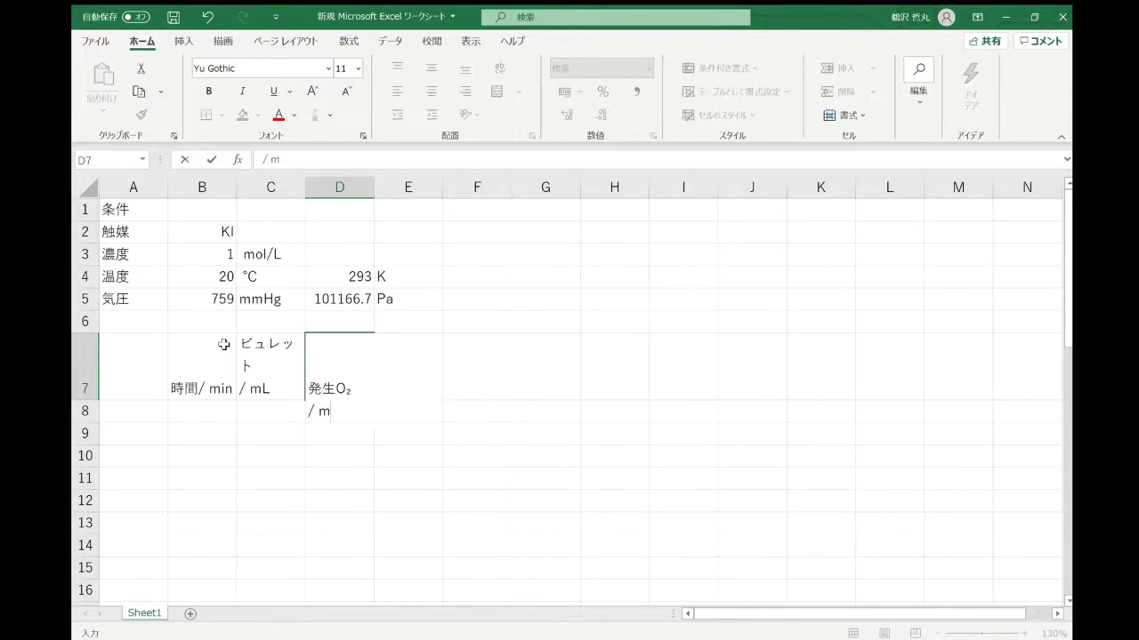
{"action": "type", "text": "L"}
{"action": "left_click", "coordinate": [499, 368]}
Copy the D7 header into cell E7 and change its unit to / mol
{"action": "left_click", "coordinate": [313, 363]}
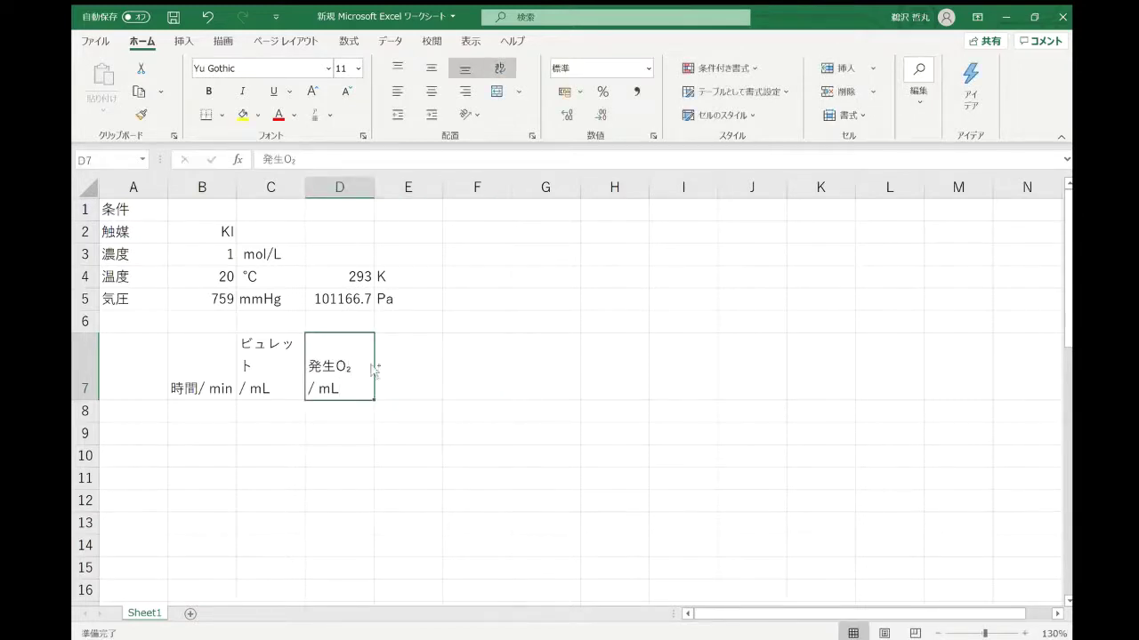
{"action": "key", "text": "ctrl+c"}
{"action": "left_click", "coordinate": [406, 369]}
{"action": "key", "text": "ctrl+v"}
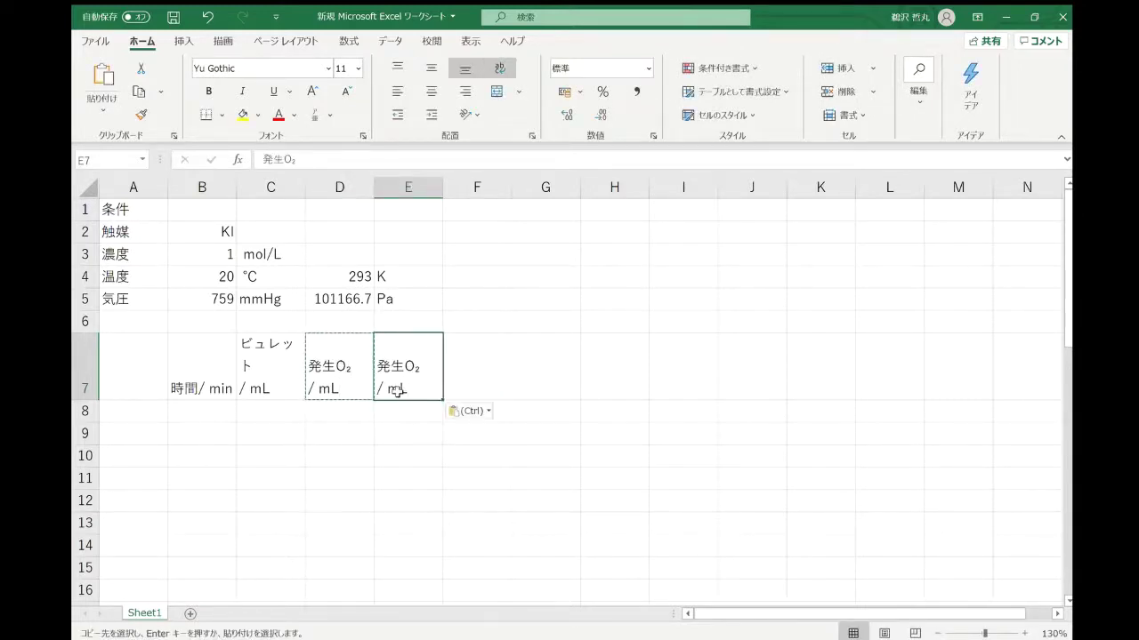
{"action": "double_click", "coordinate": [415, 389]}
{"action": "key", "text": "BackSpace"}
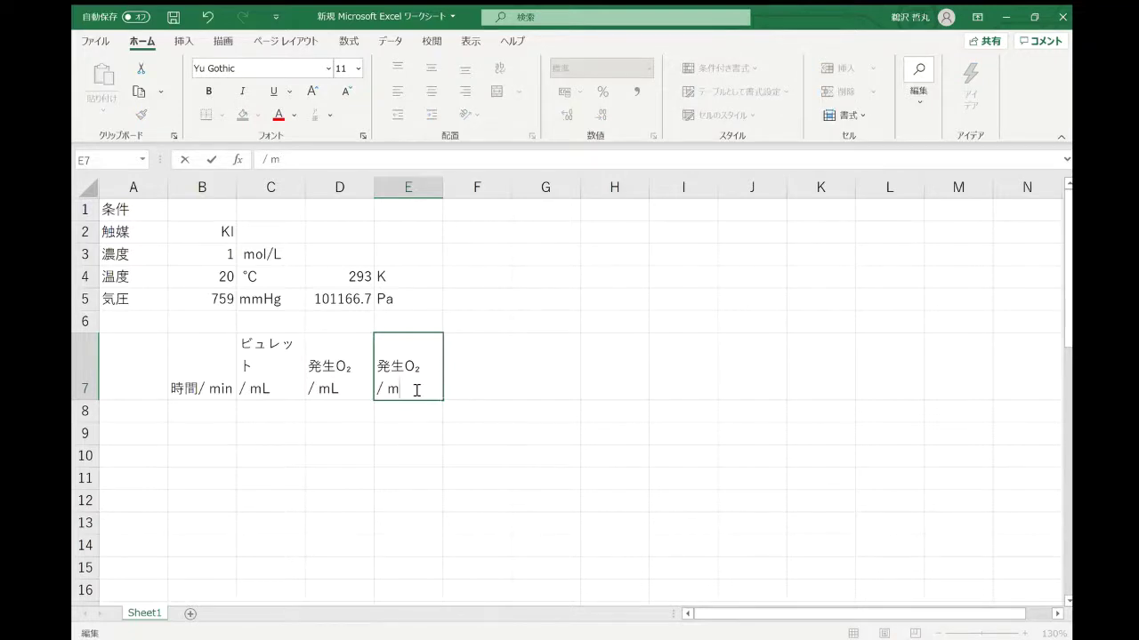
{"action": "type", "text": "ol"}
{"action": "left_click", "coordinate": [521, 427]}
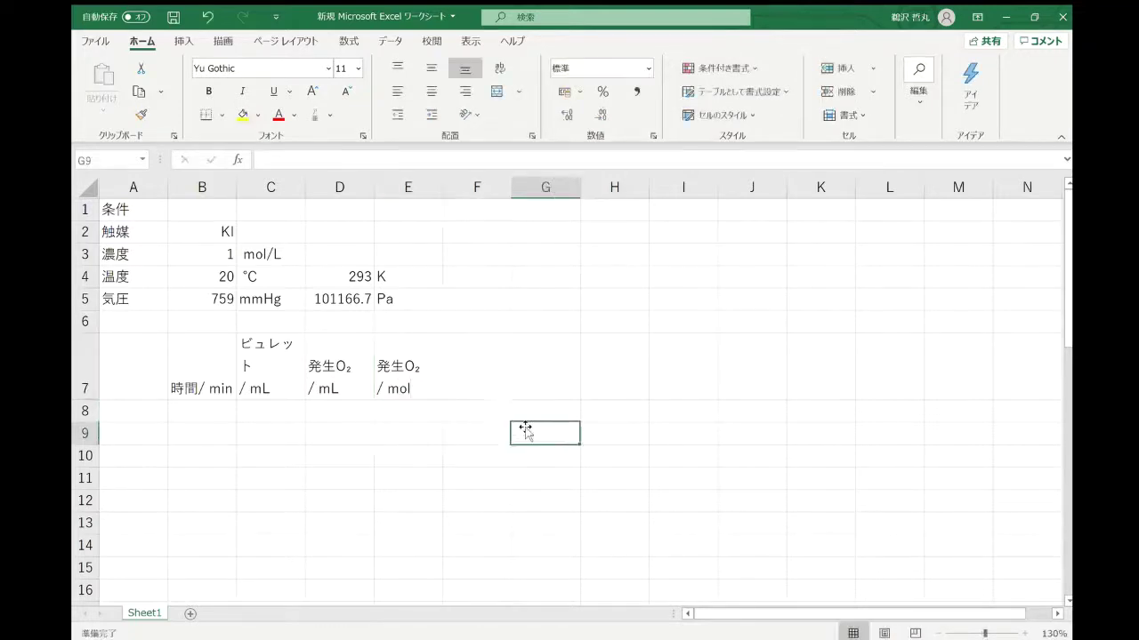
Copy the 発生O₂ / mol header from E7 into cell F7
{"action": "left_click", "coordinate": [399, 384]}
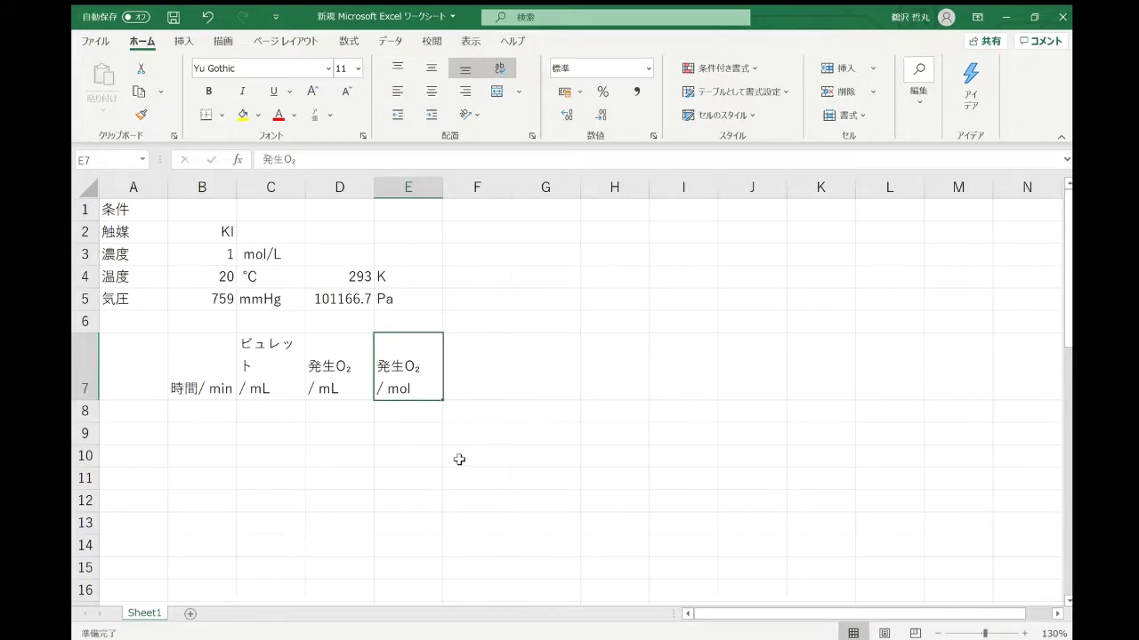
{"action": "key", "text": "ctrl+c"}
{"action": "left_click", "coordinate": [467, 369]}
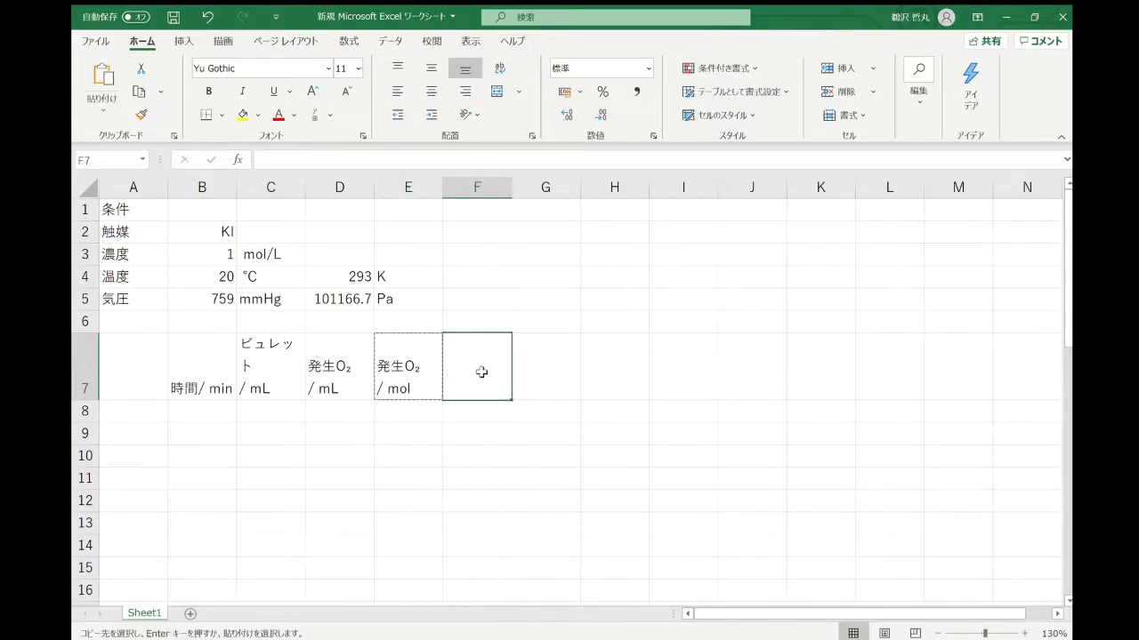
{"action": "key", "text": "ctrl+v"}
Change the first line of the F7 header to 消費H₂O₂, keeping the unit / mol
{"action": "double_click", "coordinate": [475, 367]}
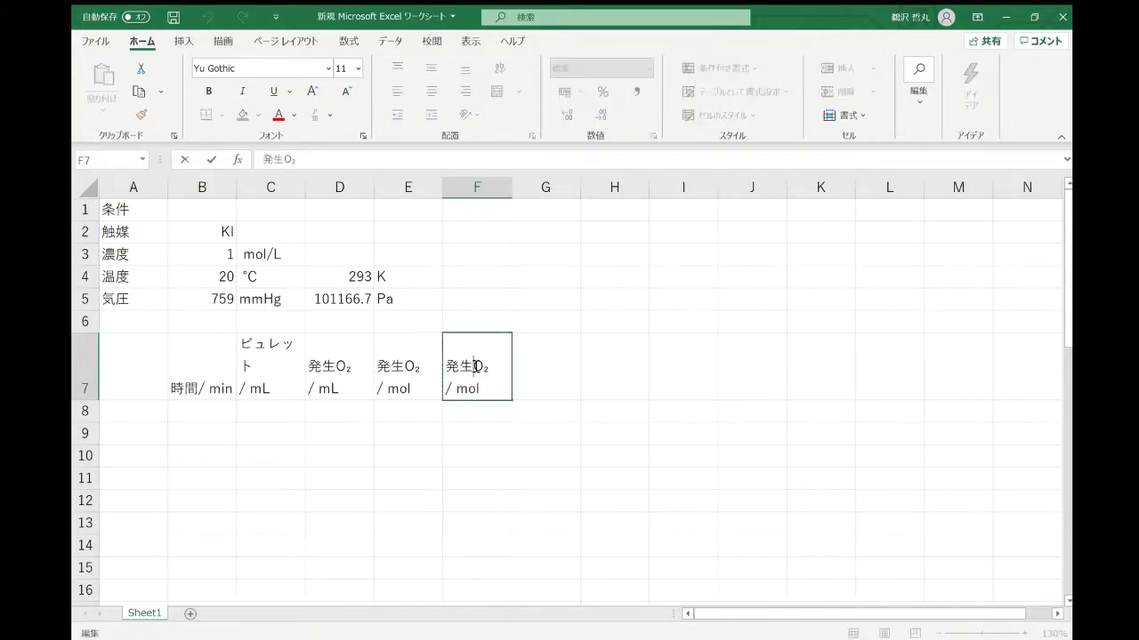
{"action": "left_click_drag", "start_coordinate": [475, 366], "coordinate": [450, 363]}
{"action": "type", "text": "mol"}
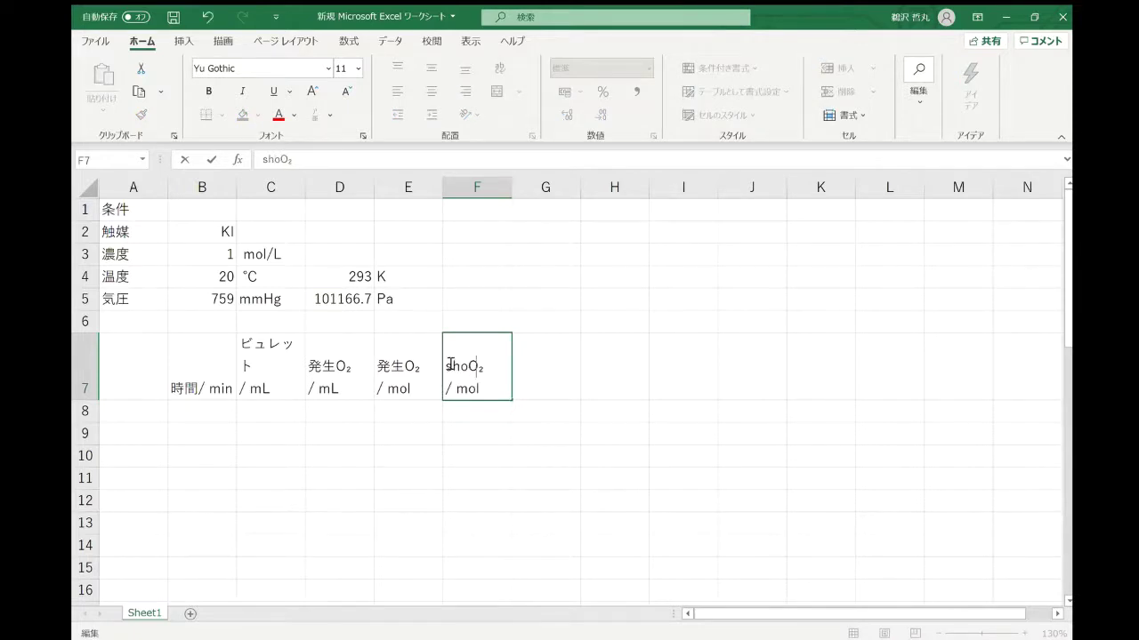
{"action": "key", "text": "BackSpace"}
{"action": "key", "text": "BackSpace"}
{"action": "key", "text": "BackSpace"}
{"action": "type", "text": "shouhi"}
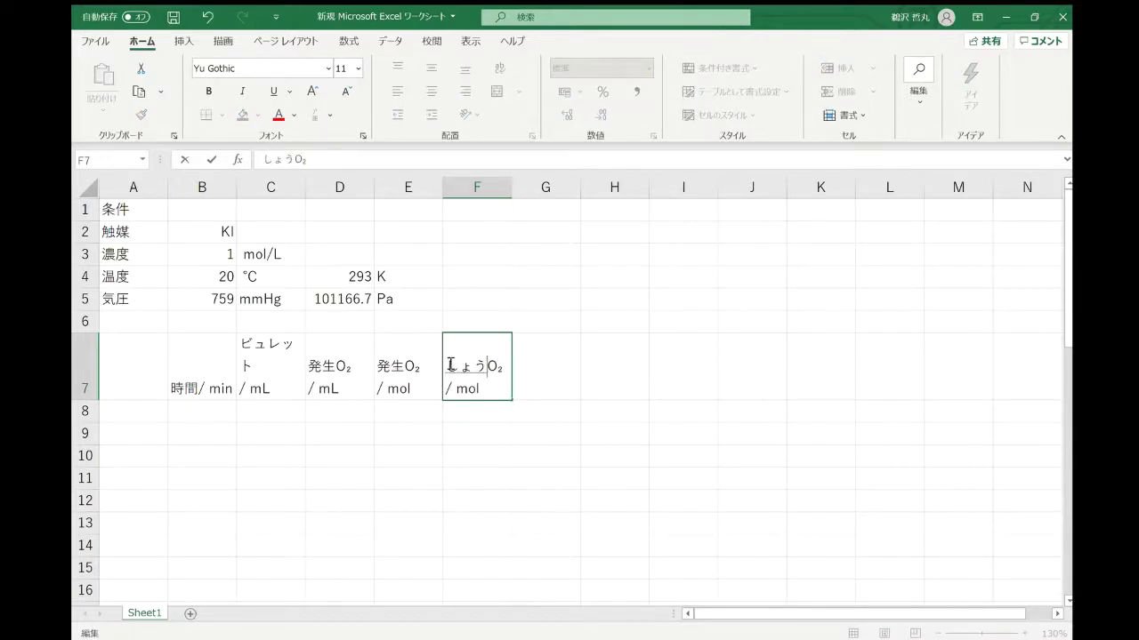
{"action": "key", "text": "space"}
{"action": "key", "text": "Return"}
{"action": "key", "text": "BackSpace"}
{"action": "key", "text": "BackSpace"}
{"action": "type", "text": "shouhi"}
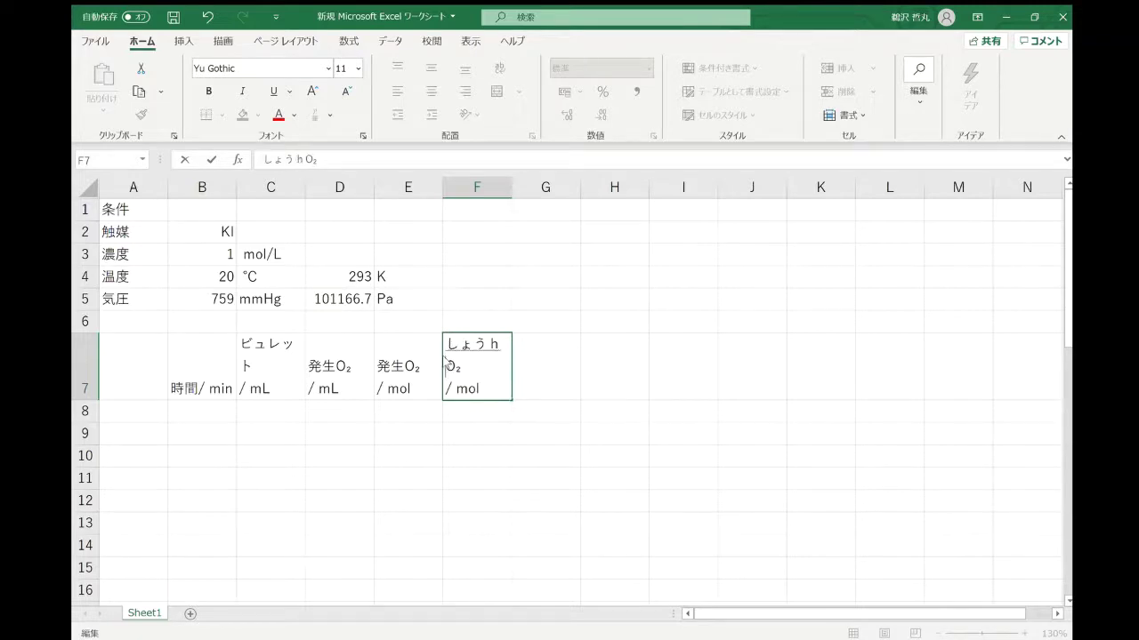
{"action": "key", "text": "space"}
{"action": "key", "text": "Return"}
{"action": "type", "text": "H"}
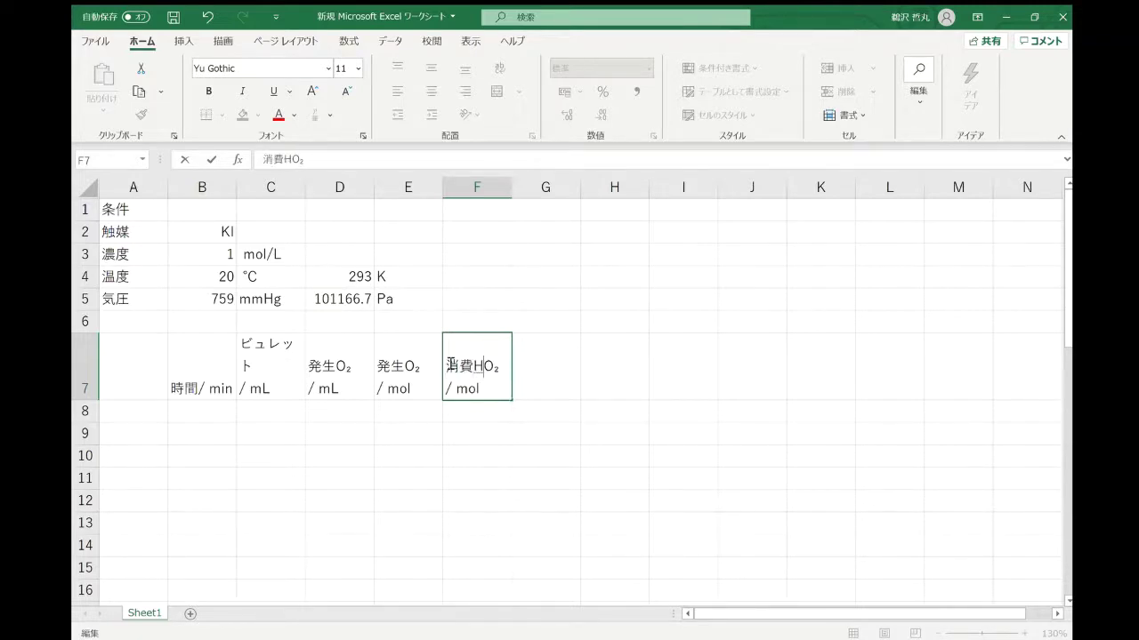
{"action": "type", "text": "2"}
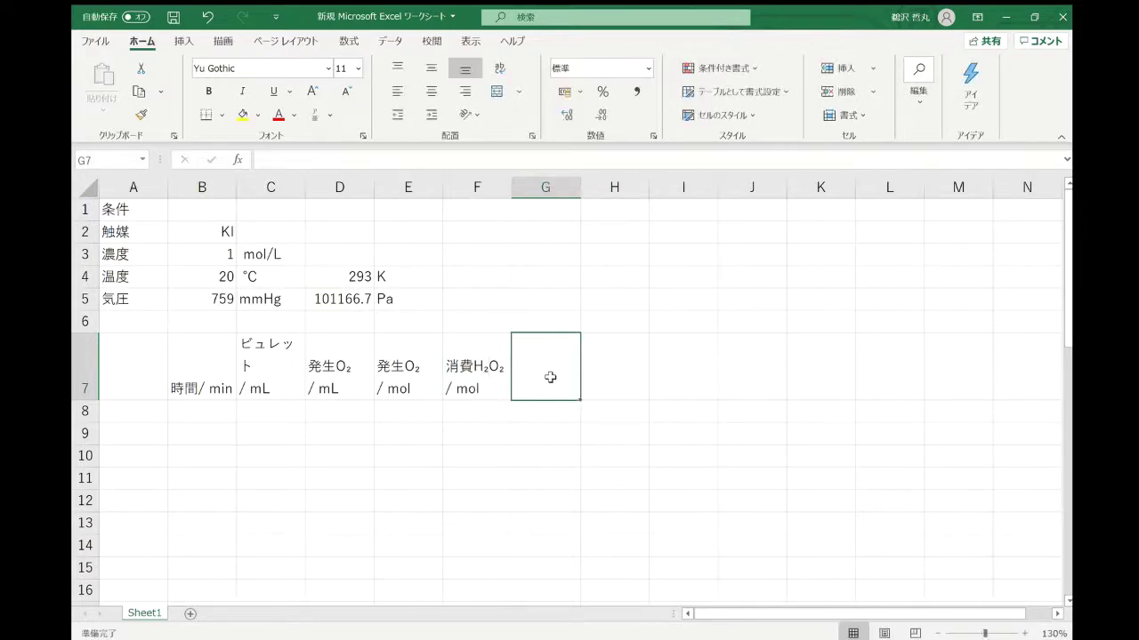
Copy the F7 header into cell G7 and replace 消費 with 残り so it reads 残りH₂O₂ / mol
{"action": "left_click", "coordinate": [492, 377]}
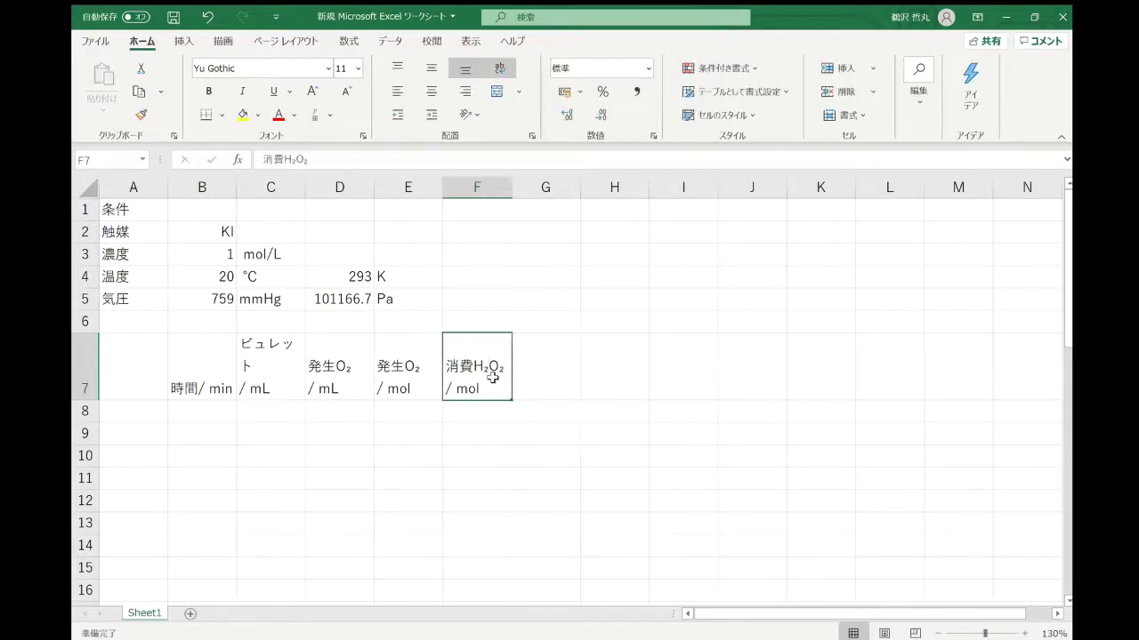
{"action": "key", "text": "ctrl+c"}
{"action": "left_click", "coordinate": [569, 381]}
{"action": "key", "text": "ctrl+v"}
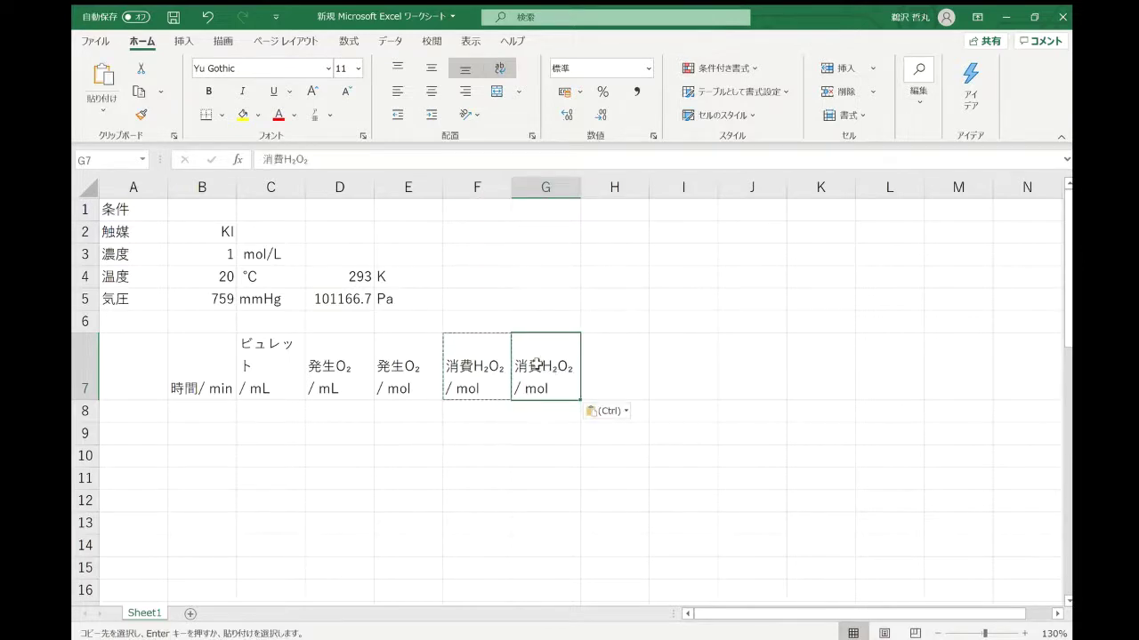
{"action": "double_click", "coordinate": [540, 366]}
{"action": "left_click_drag", "start_coordinate": [541, 365], "coordinate": [506, 360]}
{"action": "type", "text": "nokori"}
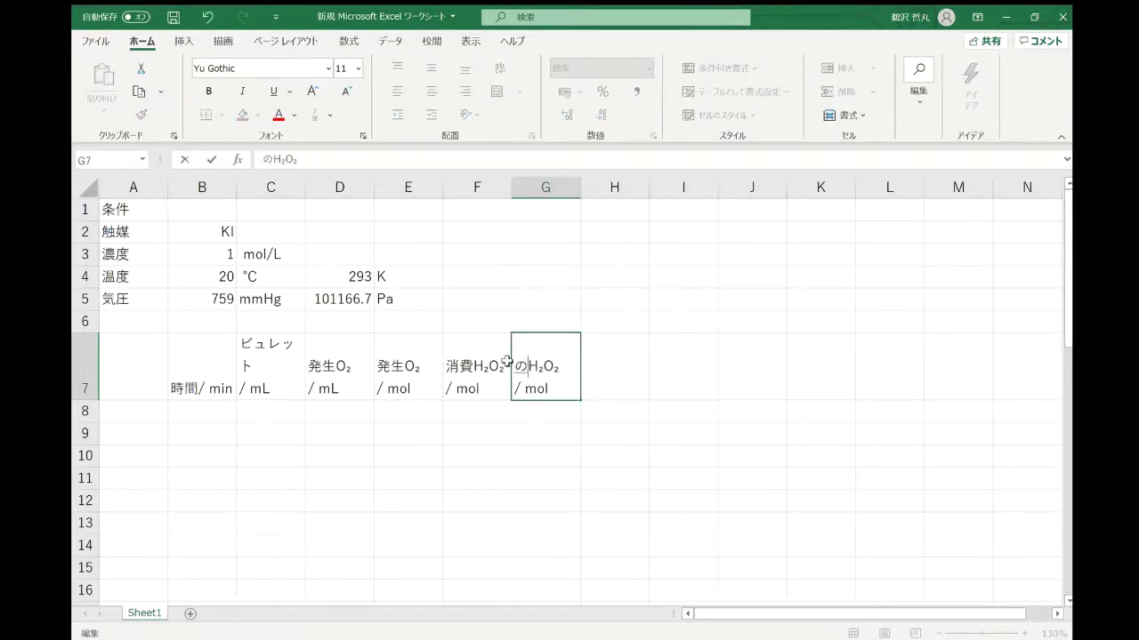
{"action": "key", "text": "space"}
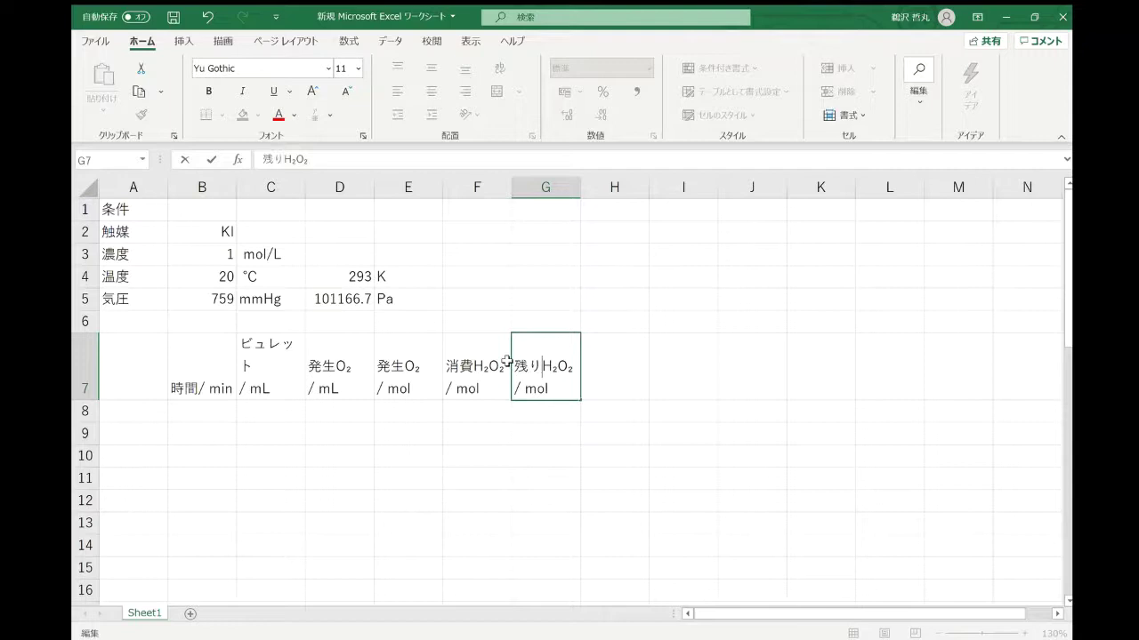
{"action": "left_click", "coordinate": [628, 361]}
Copy the 残りH₂O₂ / mol header from G7 into cell H7
{"action": "left_click", "coordinate": [552, 378]}
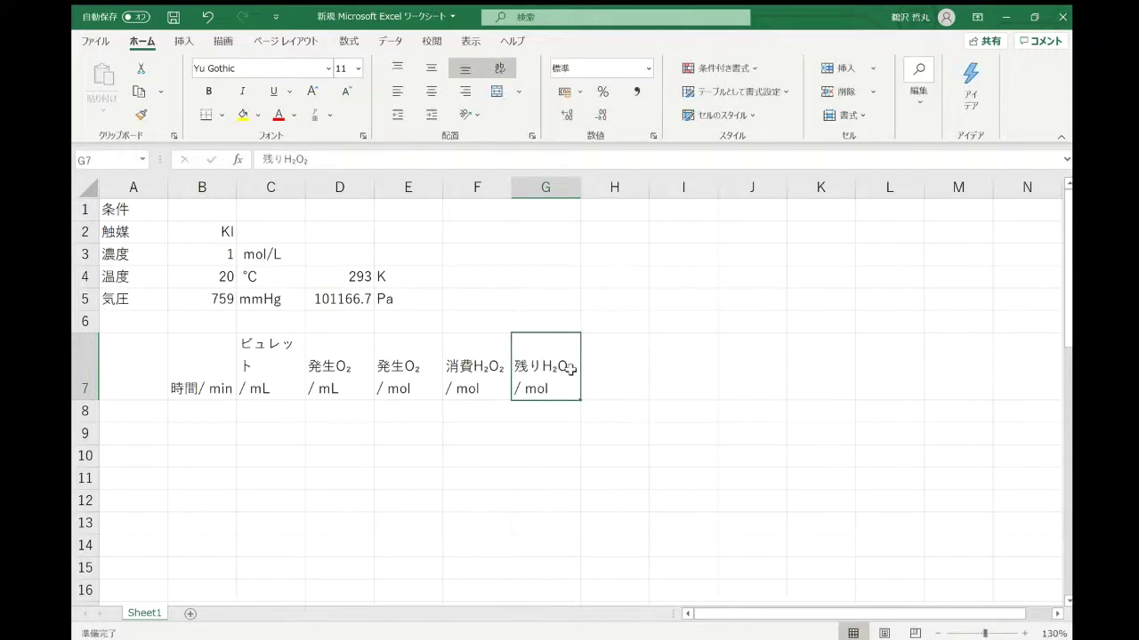
{"action": "key", "text": "ctrl+c"}
{"action": "left_click", "coordinate": [605, 369]}
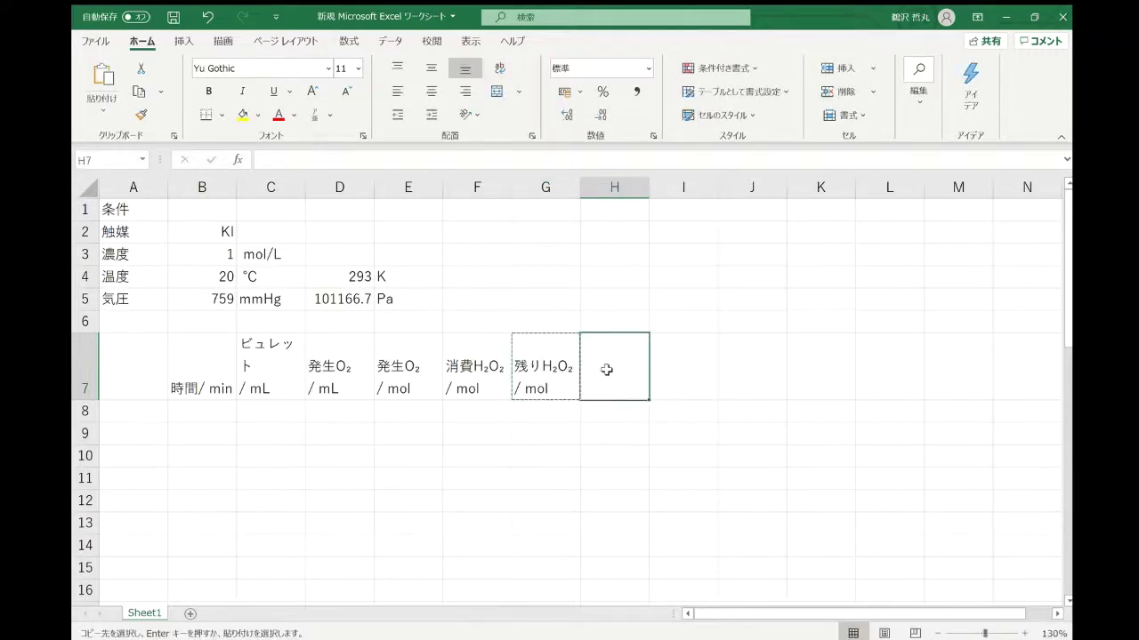
{"action": "key", "text": "ctrl+v"}
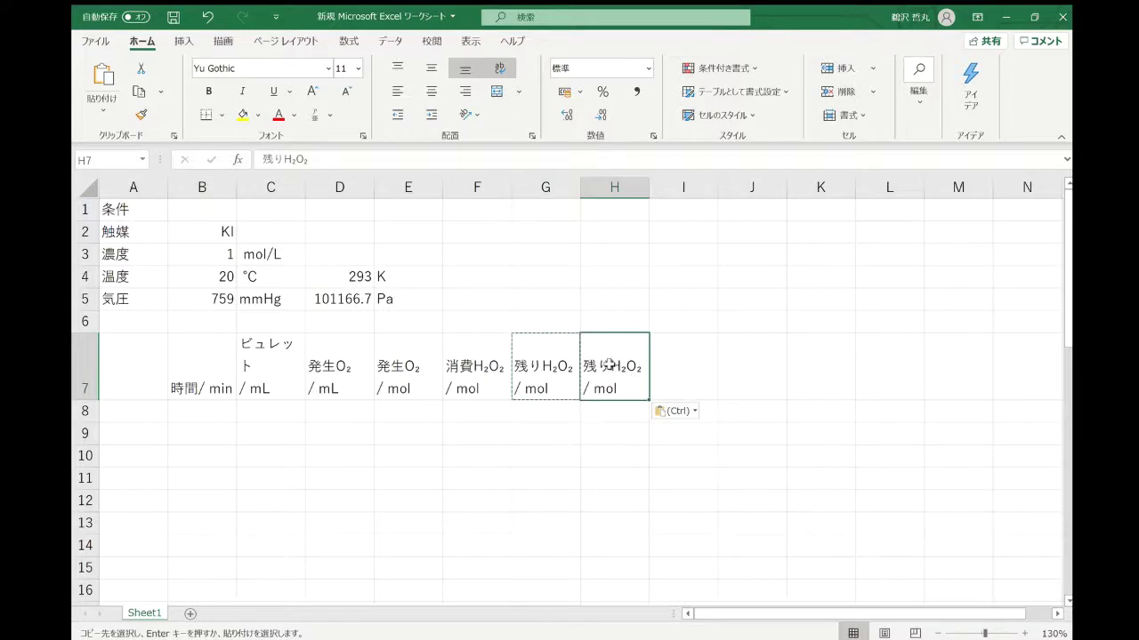
Change the unit in the H7 header to / mol・L⁻¹, with the exponent −1 as superscript characters
{"action": "double_click", "coordinate": [610, 365]}
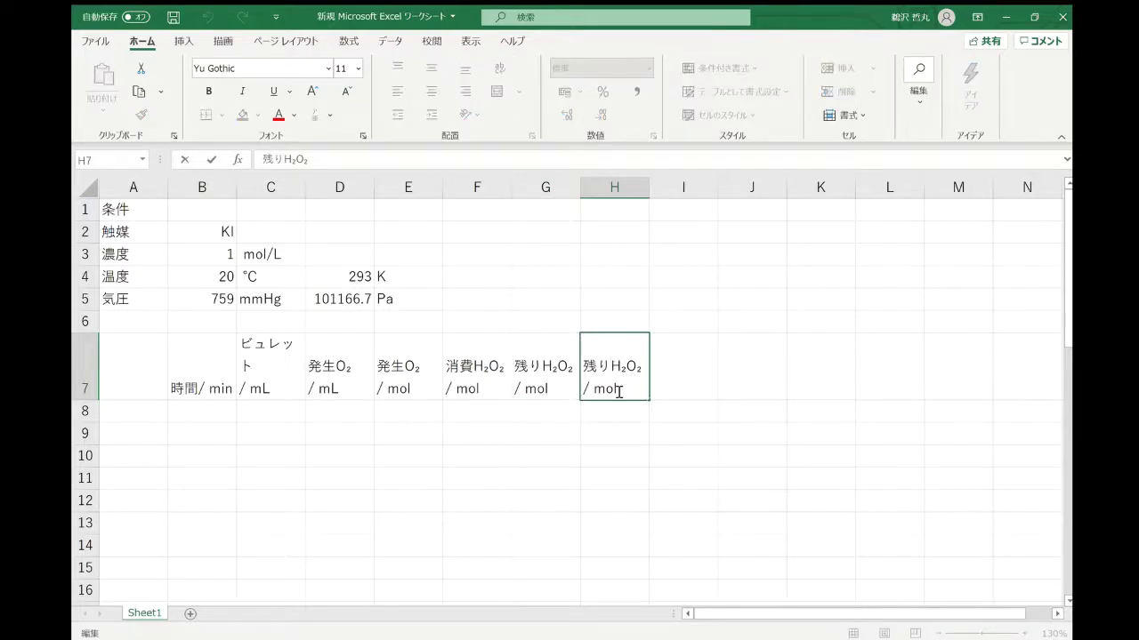
{"action": "left_click", "coordinate": [621, 388]}
{"action": "type", "text": "・L-"}
{"action": "scroll", "coordinate": [723, 364], "scroll_direction": "down", "scroll_amount": 4}
{"action": "scroll", "coordinate": [662, 364], "scroll_direction": "up", "scroll_amount": 4}
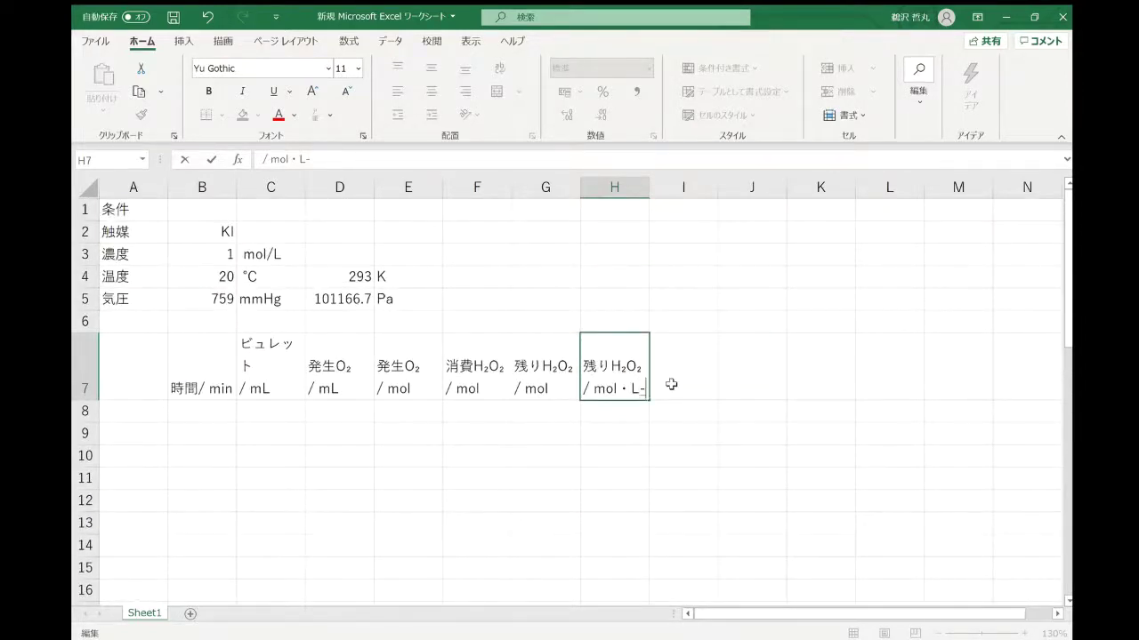
{"action": "key", "text": "space"}
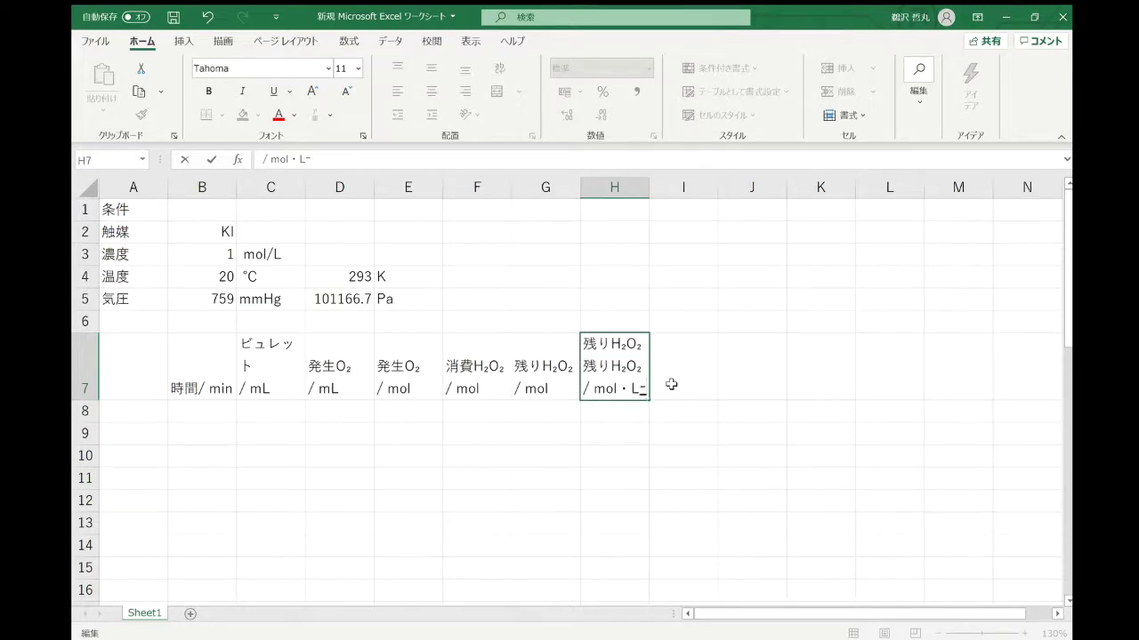
{"action": "key", "text": "Return"}
{"action": "type", "text": "1"}
{"action": "key", "text": "space"}
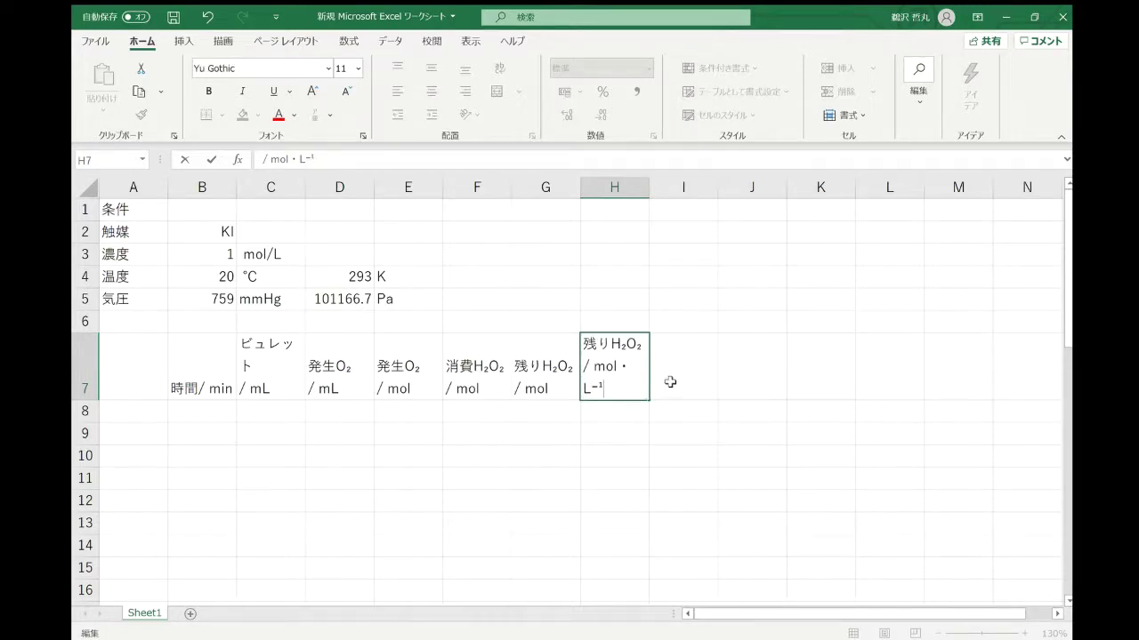
{"action": "left_click", "coordinate": [670, 382]}
{"action": "left_click", "coordinate": [663, 434]}
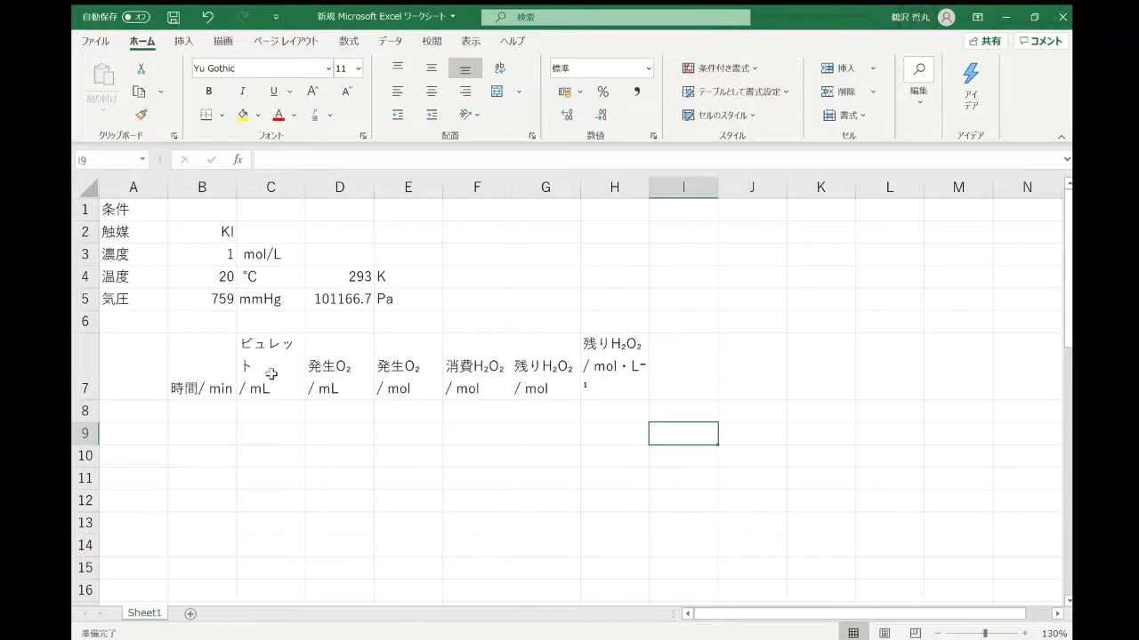
Set the font size of the table headers in B7:H7 to 9
{"action": "left_click_drag", "start_coordinate": [200, 370], "coordinate": [545, 374]}
{"action": "left_click", "coordinate": [544, 373]}
{"action": "left_click", "coordinate": [612, 356]}
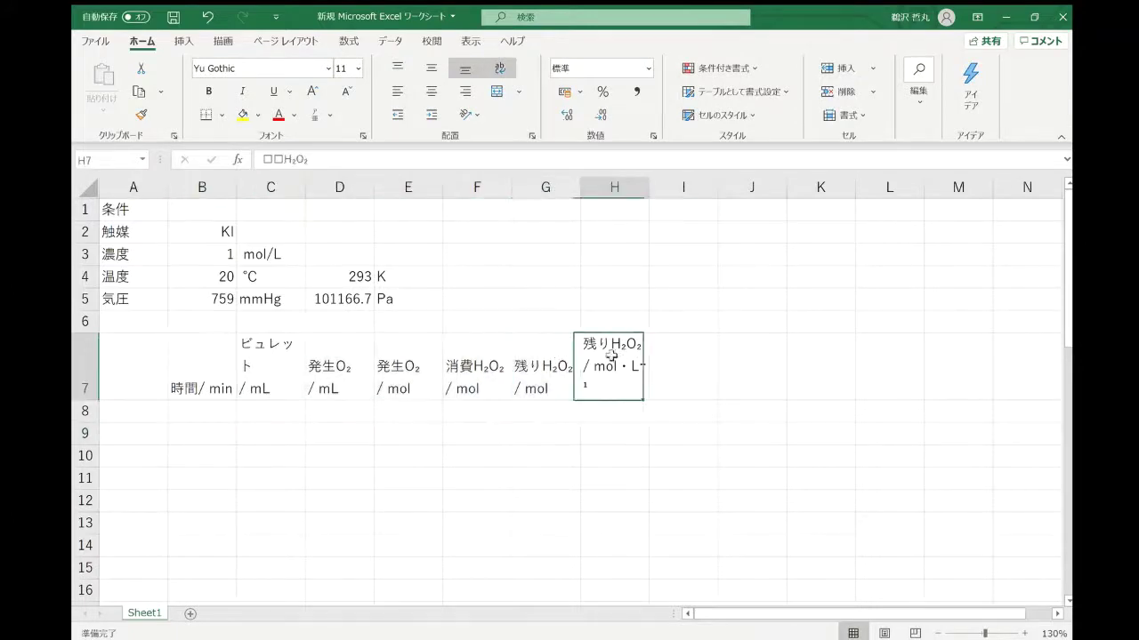
{"action": "left_click_drag", "start_coordinate": [612, 356], "coordinate": [191, 385]}
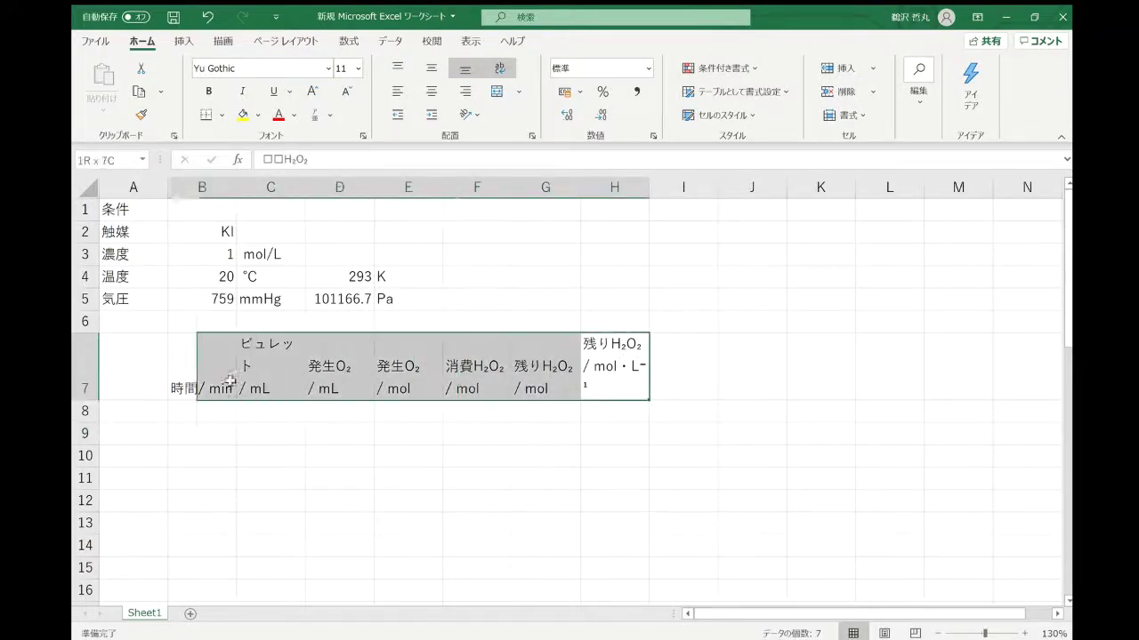
{"action": "left_click", "coordinate": [358, 73]}
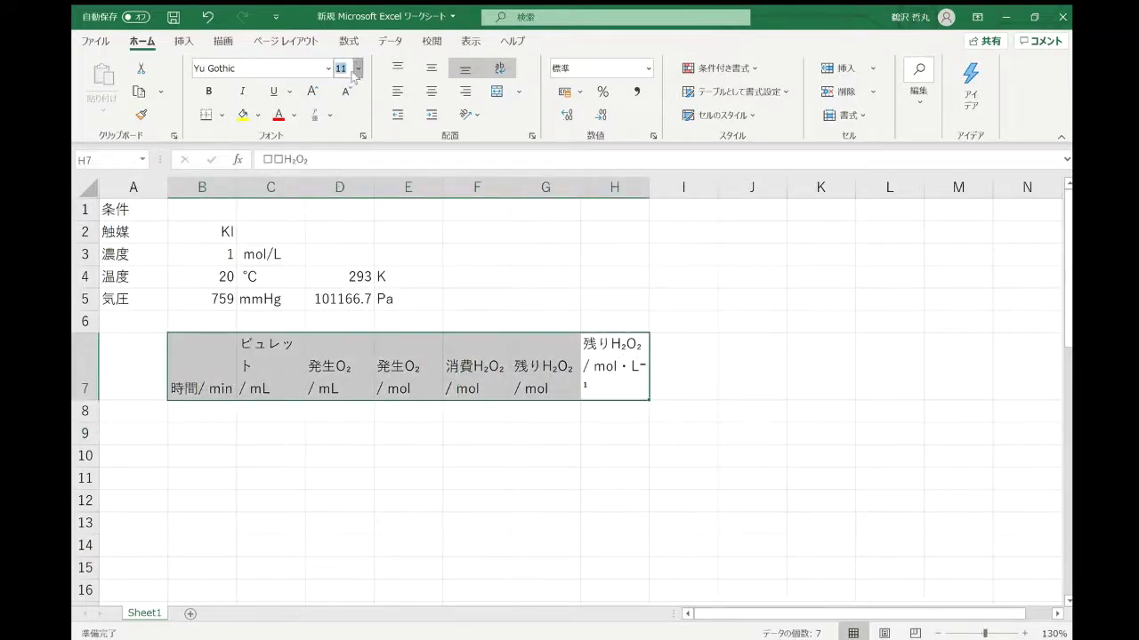
{"action": "left_click", "coordinate": [347, 125]}
{"action": "left_click", "coordinate": [477, 405]}
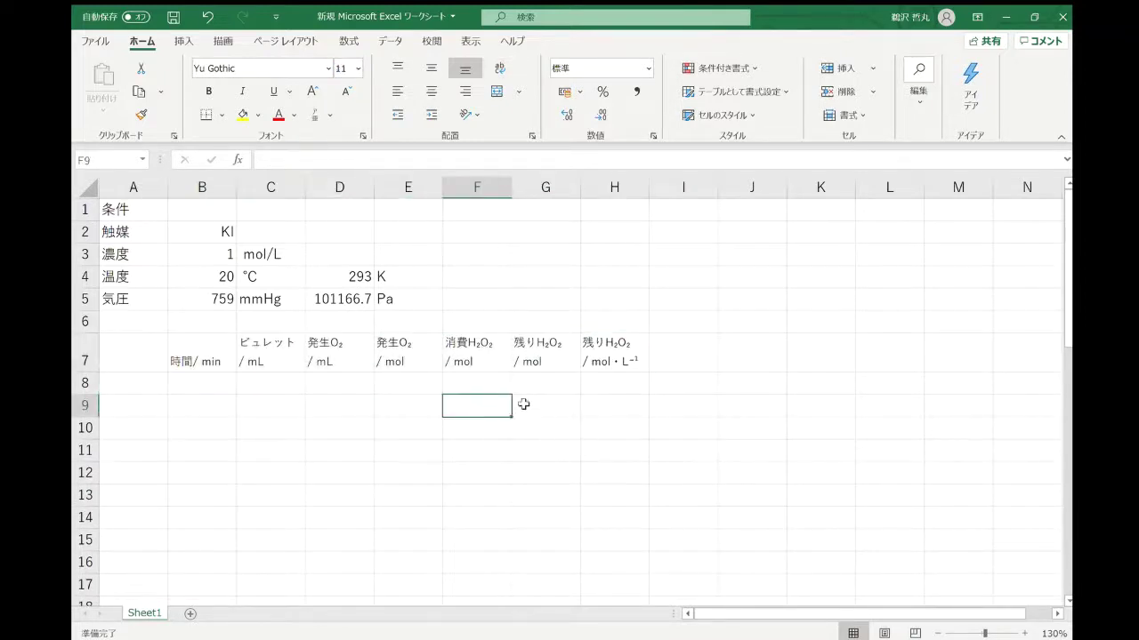
{"action": "left_click", "coordinate": [608, 386]}
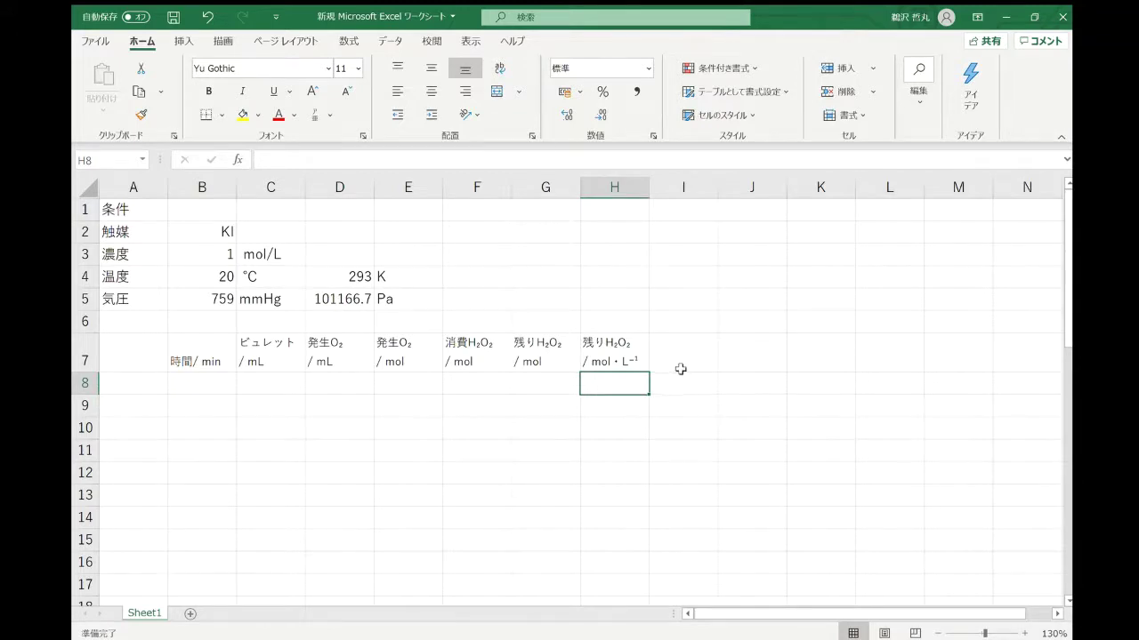
Merge and centre cells B8:B9, and enter 0 there with middle vertical alignment
{"action": "left_click", "coordinate": [192, 385]}
{"action": "left_click_drag", "start_coordinate": [191, 385], "coordinate": [192, 401]}
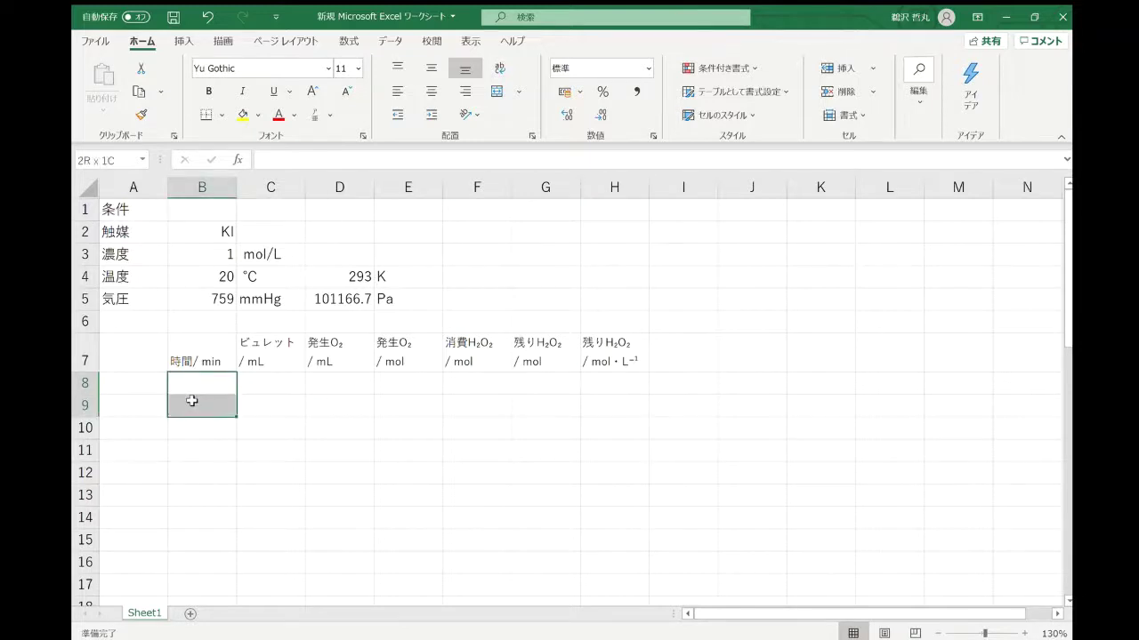
{"action": "left_click", "coordinate": [496, 91]}
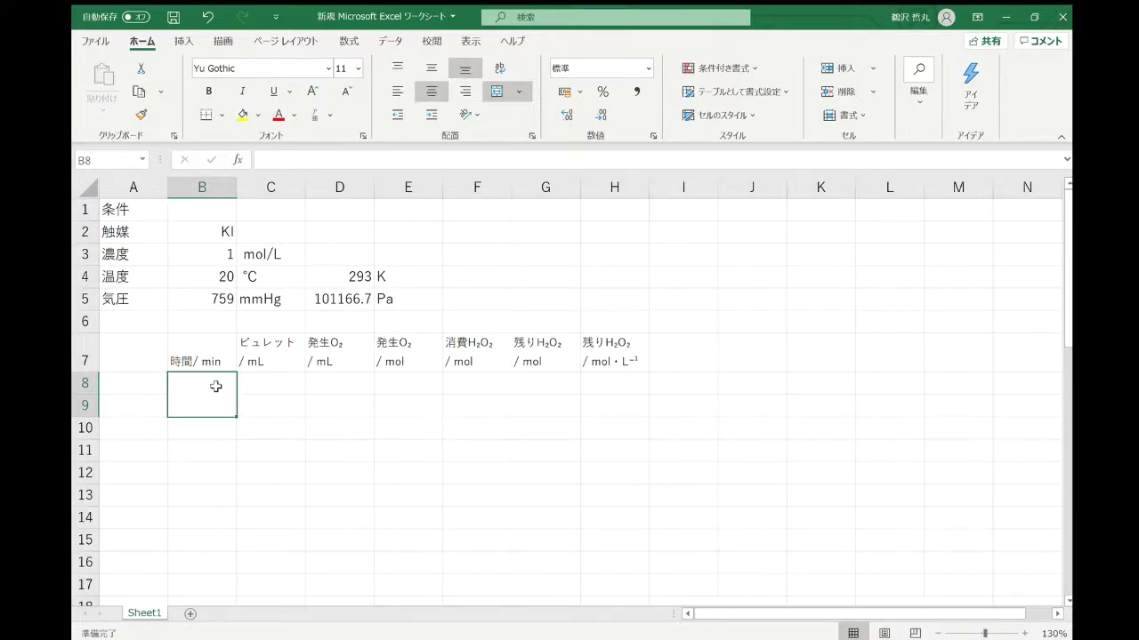
{"action": "type", "text": "d"}
{"action": "type", "text": "0"}
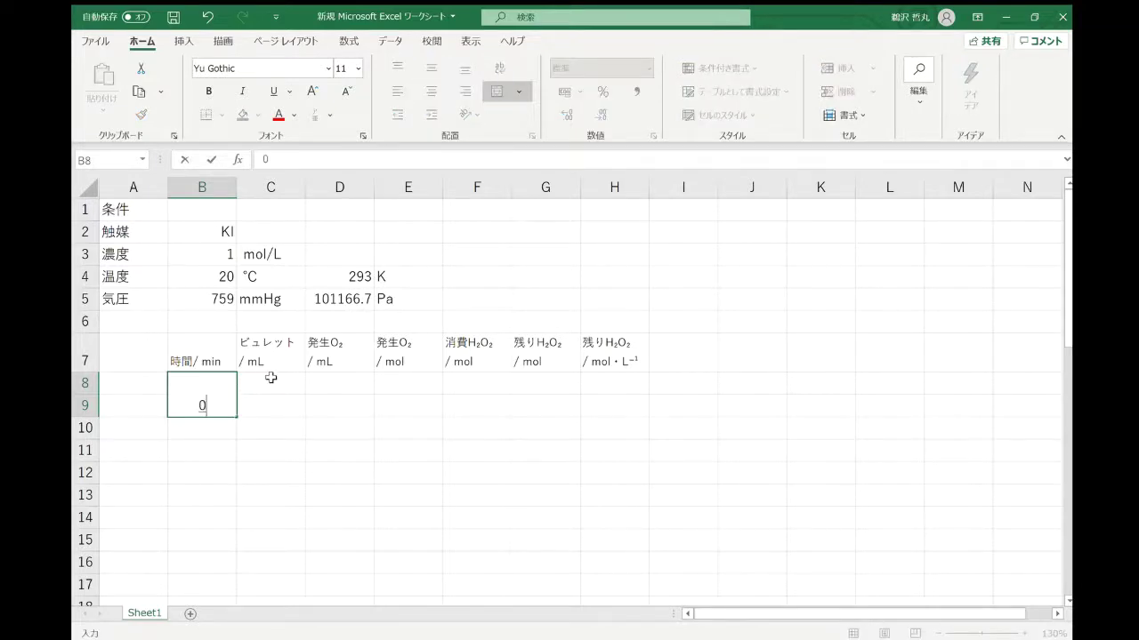
{"action": "left_click", "coordinate": [306, 427]}
{"action": "left_click", "coordinate": [202, 402]}
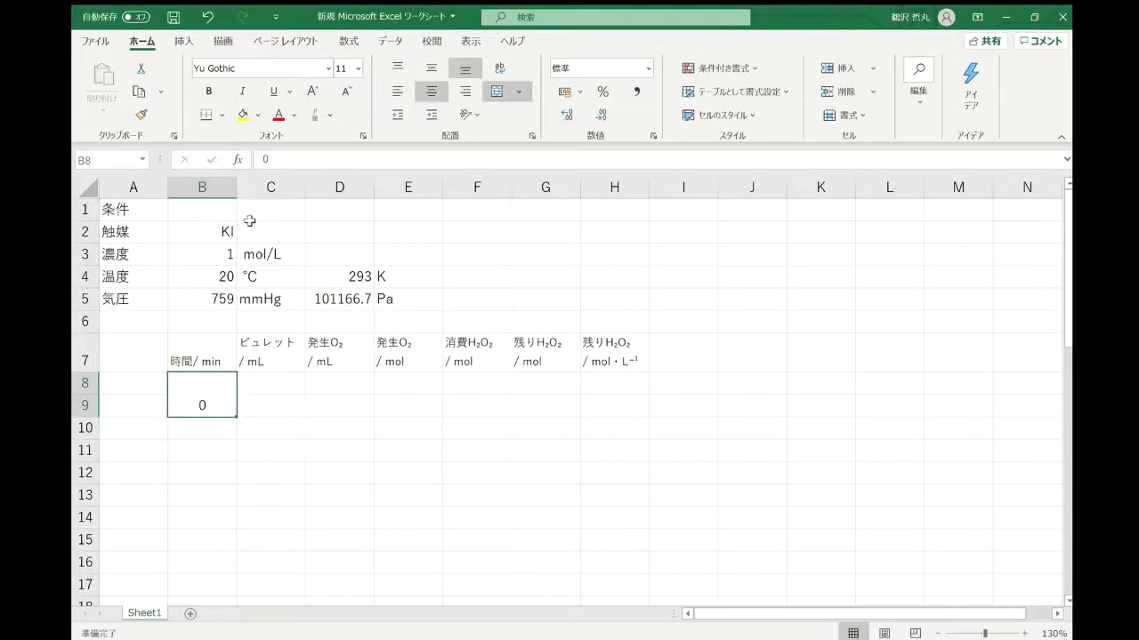
{"action": "left_click", "coordinate": [432, 71]}
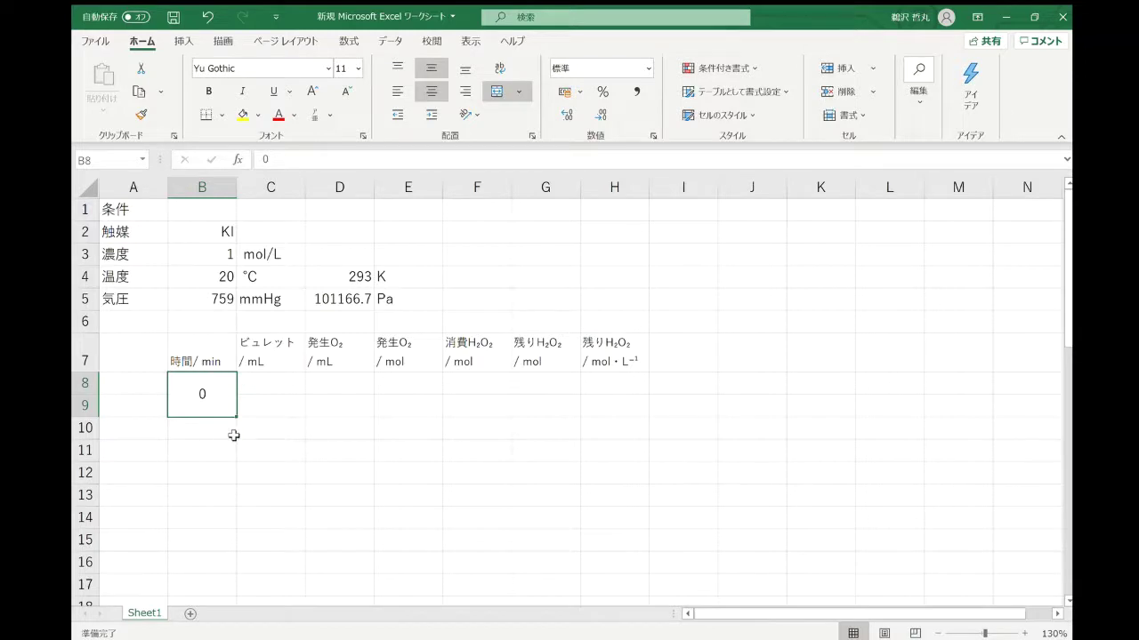
{"action": "left_click", "coordinate": [138, 116]}
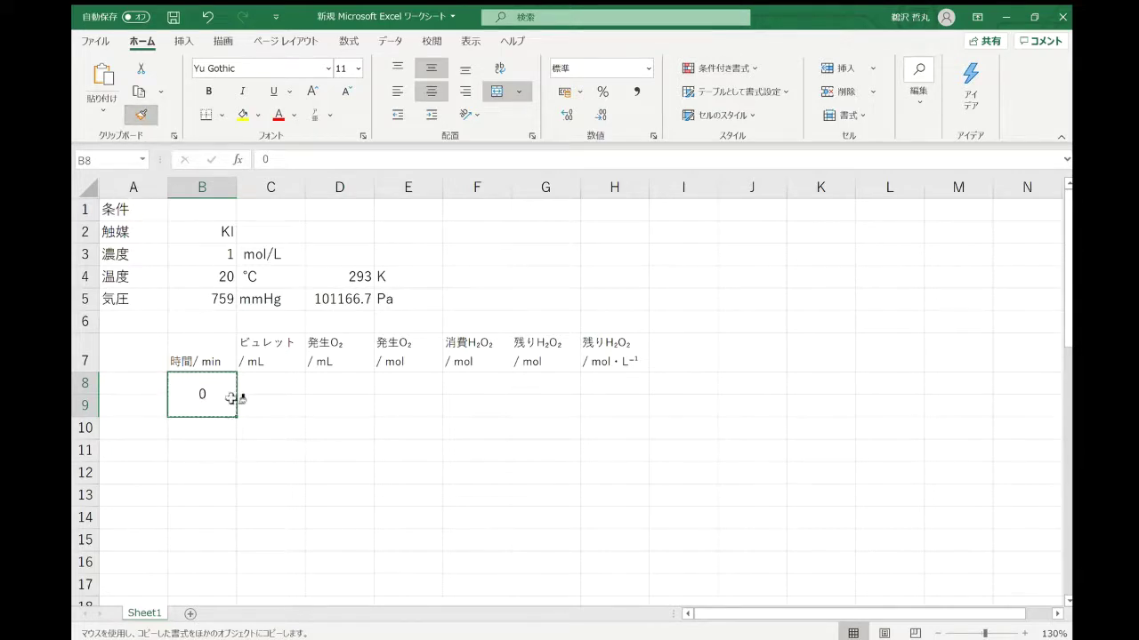
{"action": "left_click_drag", "start_coordinate": [239, 400], "coordinate": [636, 407]}
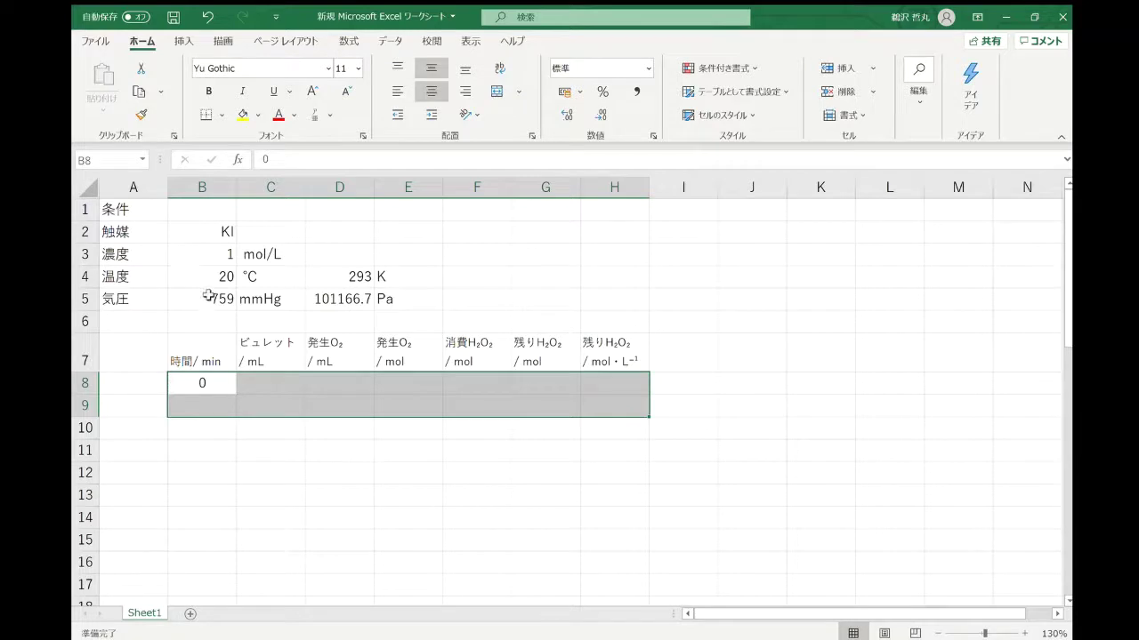
{"action": "key", "text": "ctrl+z"}
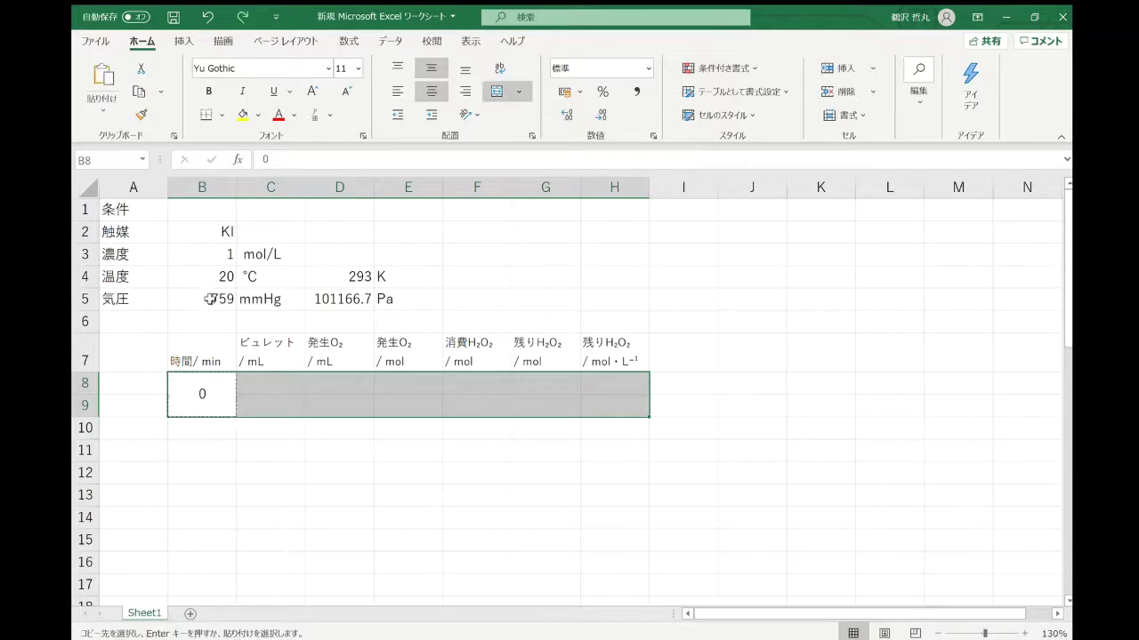
Copy the merged, centred formatting of B8:B9 onto cells C8:H9
{"action": "left_click", "coordinate": [260, 383]}
{"action": "key", "text": "Left"}
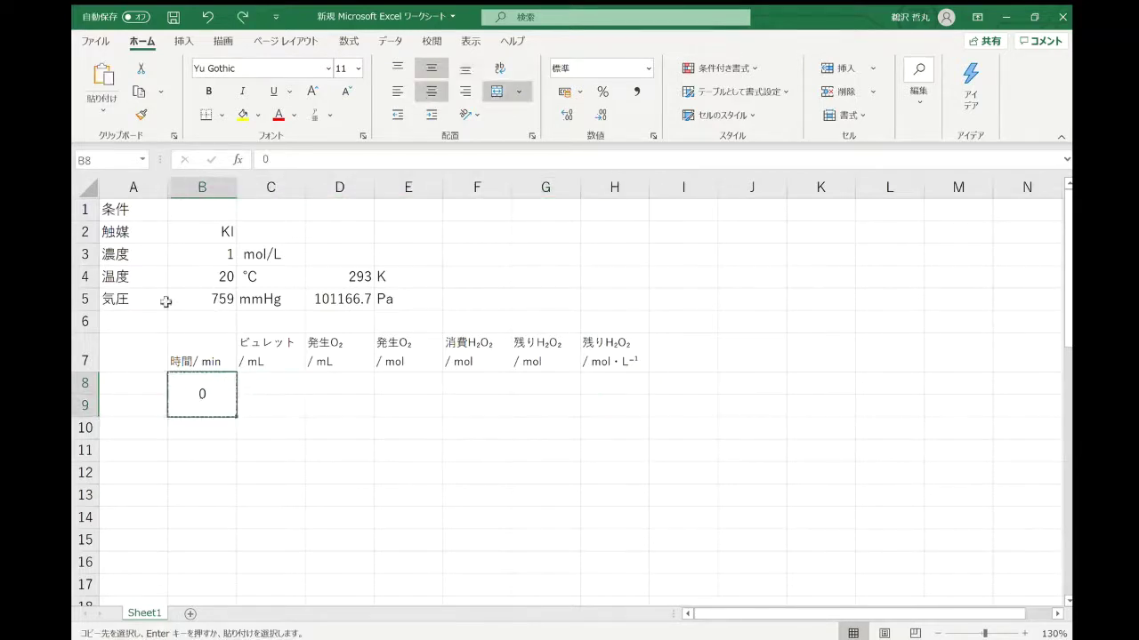
{"action": "left_click", "coordinate": [140, 115]}
{"action": "mouse_move", "coordinate": [265, 383]}
{"action": "left_mouse_down"}
{"action": "mouse_move", "coordinate": [594, 406]}
{"action": "mouse_move", "coordinate": [605, 419]}
{"action": "left_mouse_up"}
{"action": "left_click", "coordinate": [563, 454]}
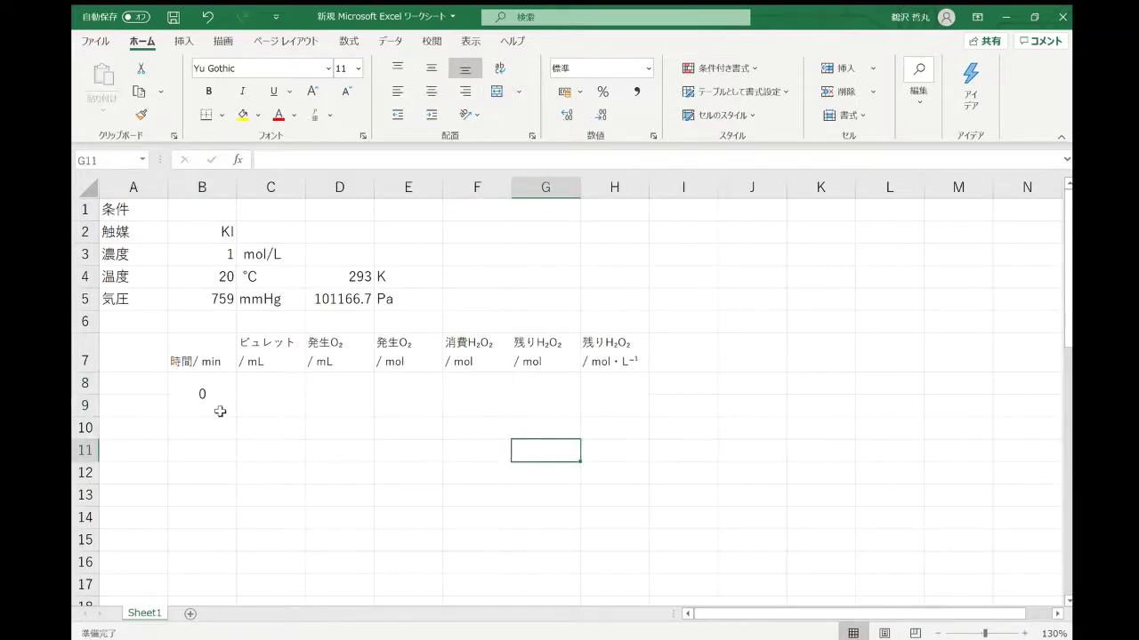
Copy the formatting of B8:H9 onto the rows below it in columns B to H, starting at row 10
{"action": "left_click_drag", "start_coordinate": [219, 411], "coordinate": [623, 406]}
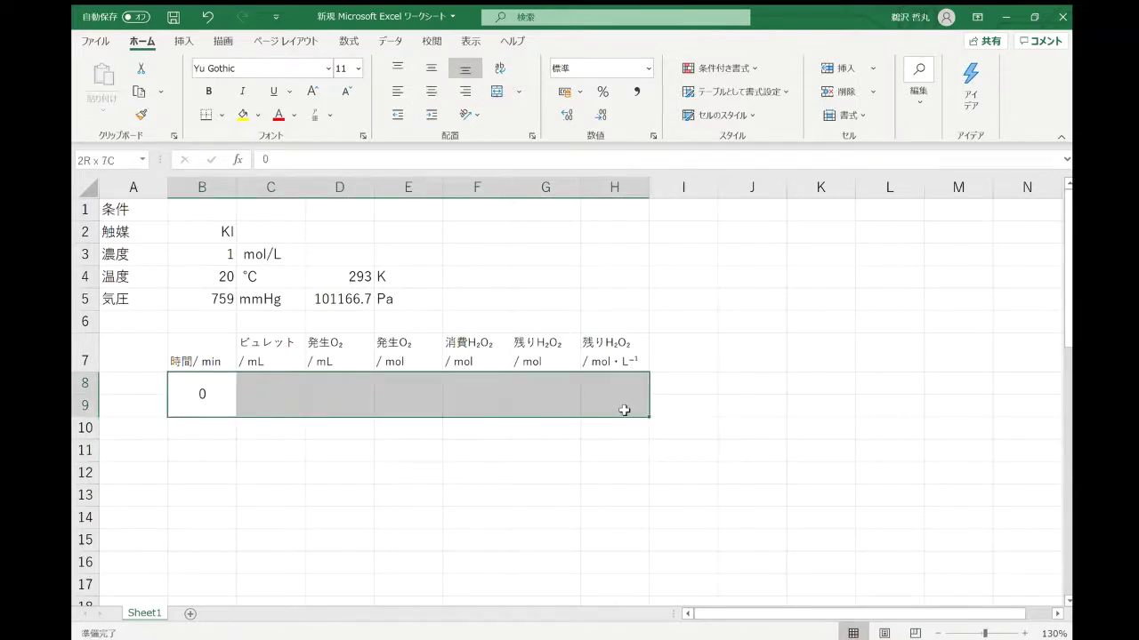
{"action": "left_click", "coordinate": [139, 116]}
{"action": "mouse_move", "coordinate": [206, 430]}
{"action": "left_mouse_down"}
{"action": "mouse_move", "coordinate": [594, 553]}
{"action": "mouse_move", "coordinate": [587, 612]}
{"action": "mouse_move", "coordinate": [623, 617]}
{"action": "mouse_move", "coordinate": [546, 559]}
{"action": "left_mouse_up"}
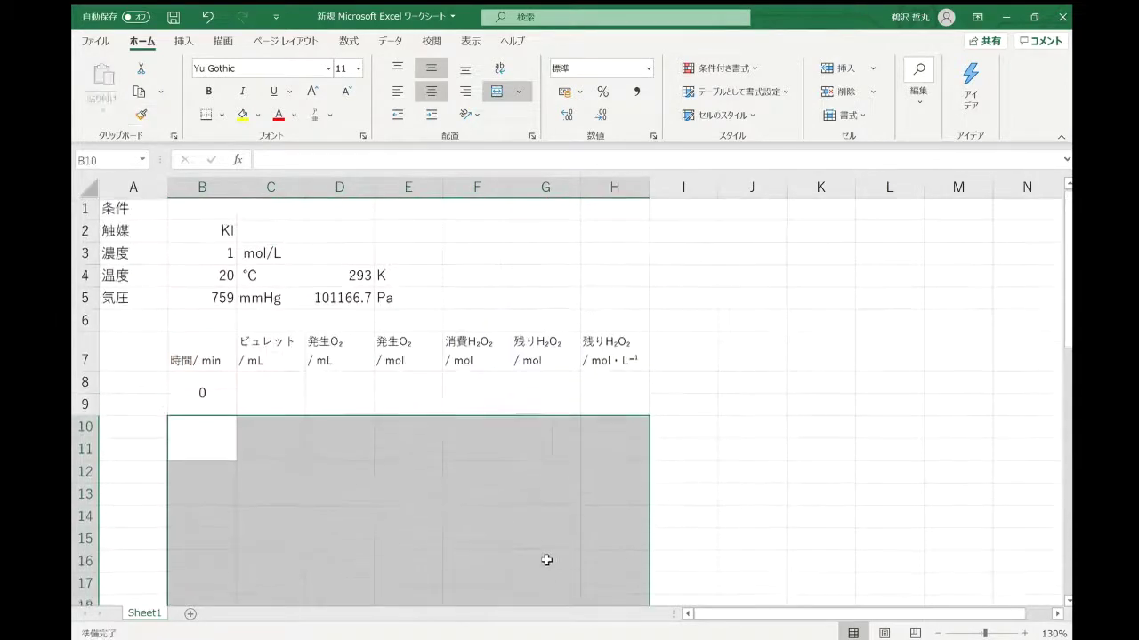
{"action": "left_click", "coordinate": [546, 560]}
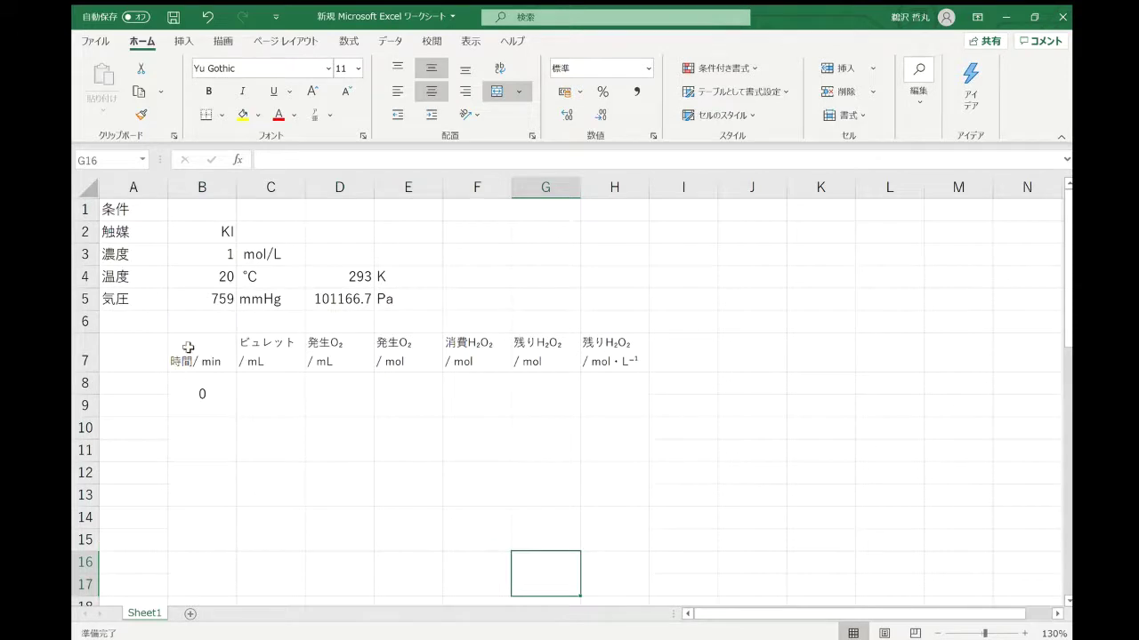
Centre the table headers in B7:H7 both vertically and horizontally
{"action": "left_click_drag", "start_coordinate": [188, 347], "coordinate": [623, 356]}
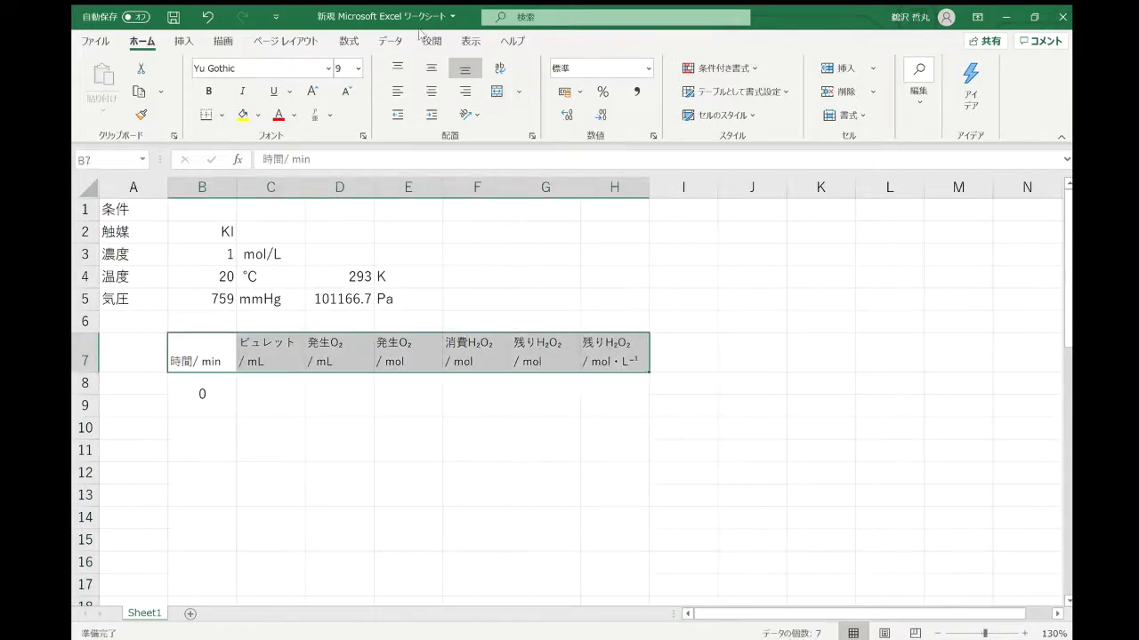
{"action": "left_click", "coordinate": [431, 68]}
{"action": "left_click", "coordinate": [431, 90]}
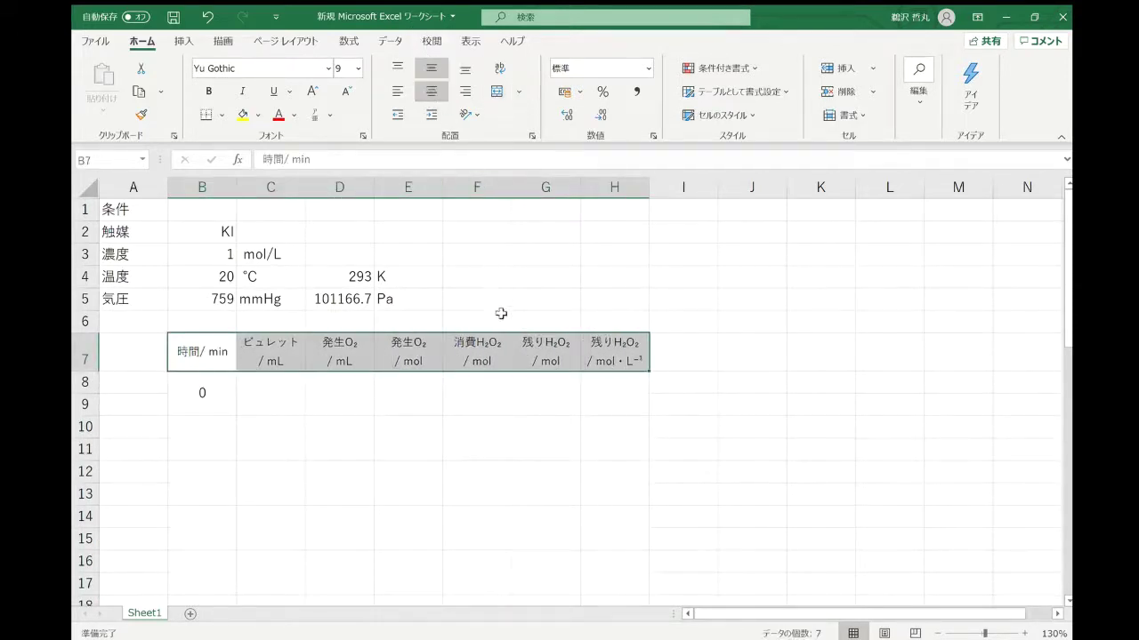
{"action": "left_click", "coordinate": [421, 450]}
Enter the times 1 in B10 and 1.5 in B12 of the 時間/ min column
{"action": "left_click", "coordinate": [185, 427]}
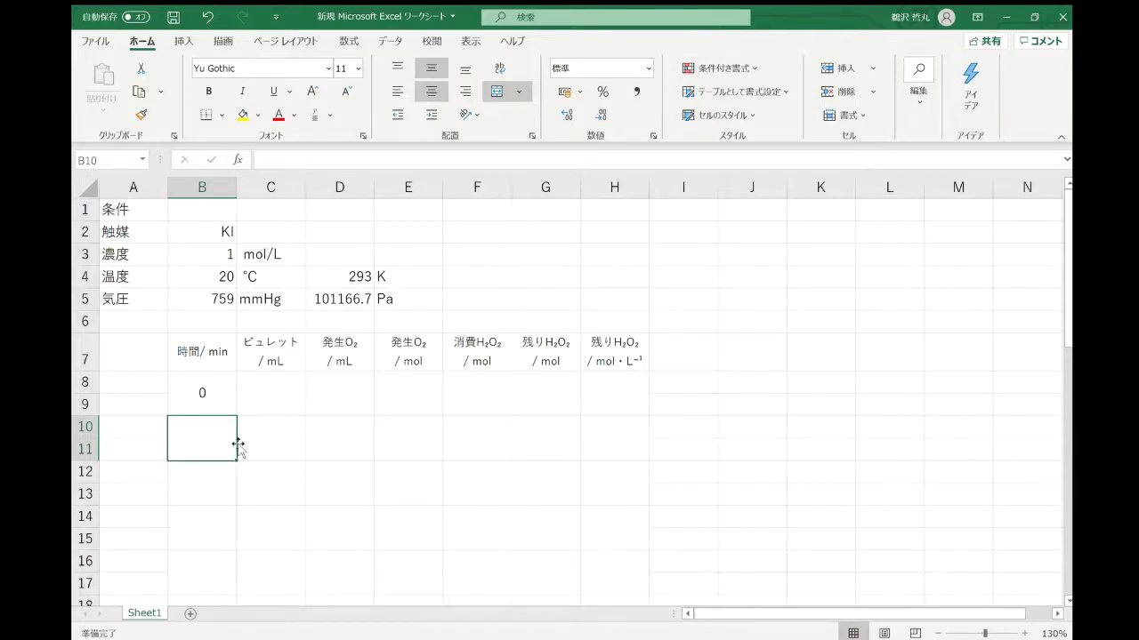
{"action": "scroll", "coordinate": [237, 443], "scroll_direction": "down", "scroll_amount": 2}
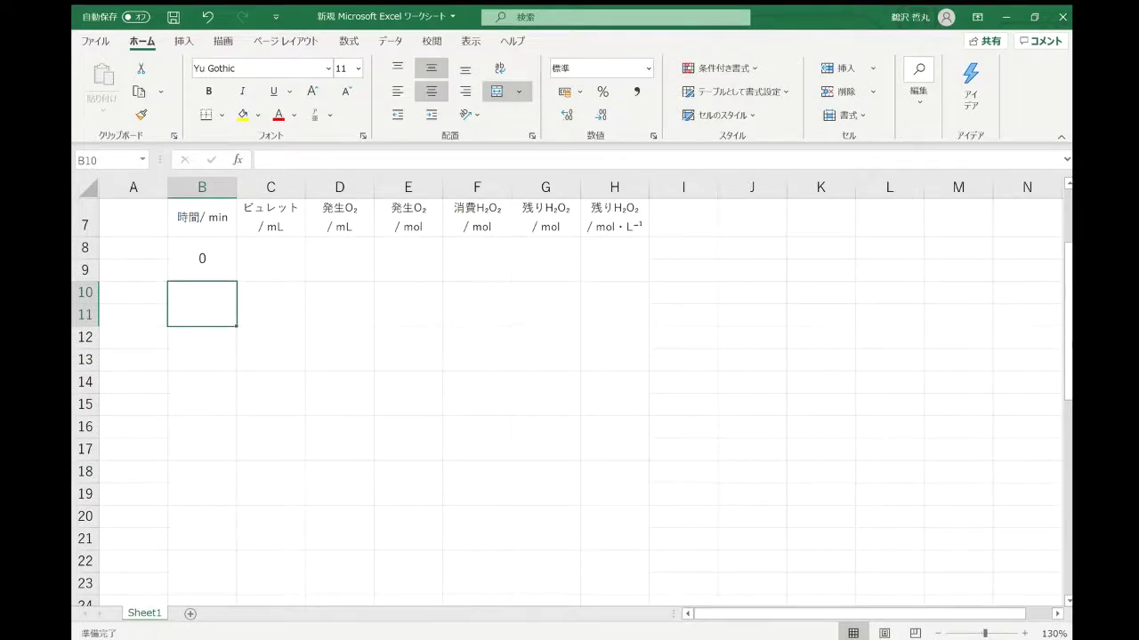
{"action": "type", "text": "1"}
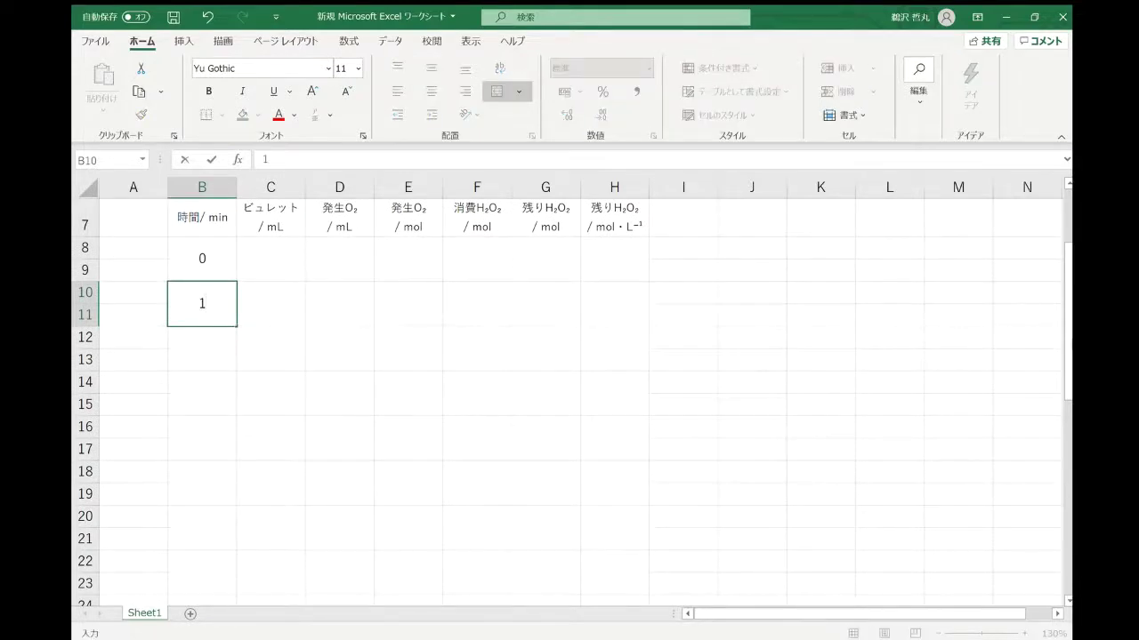
{"action": "key", "text": "Return"}
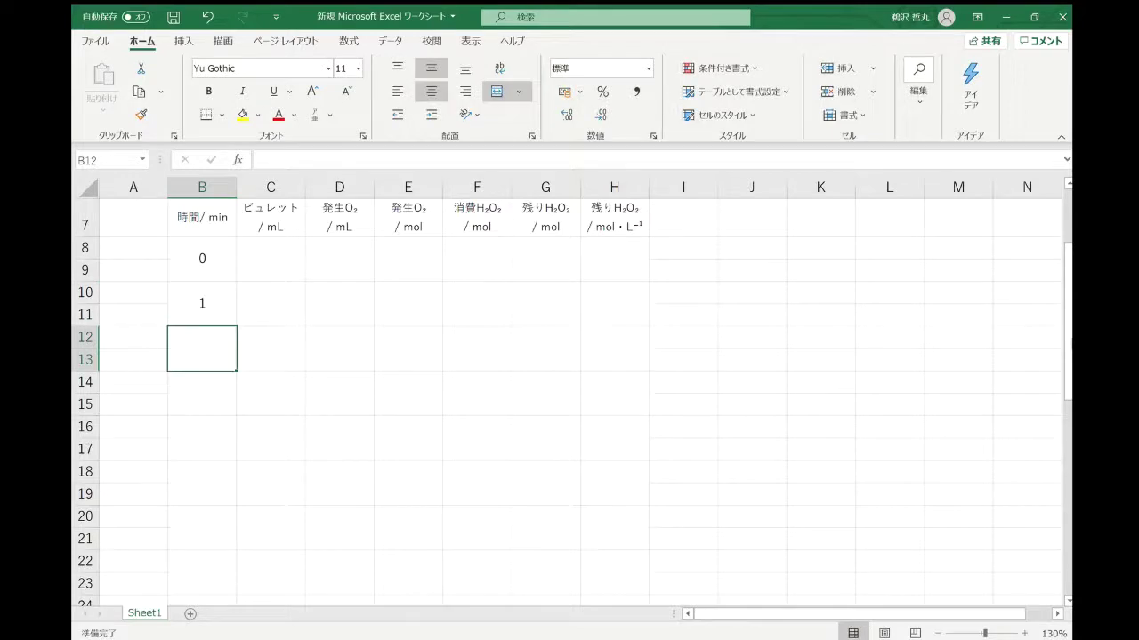
{"action": "type", "text": "15."}
{"action": "key", "text": "BackSpace"}
{"action": "key", "text": "BackSpace"}
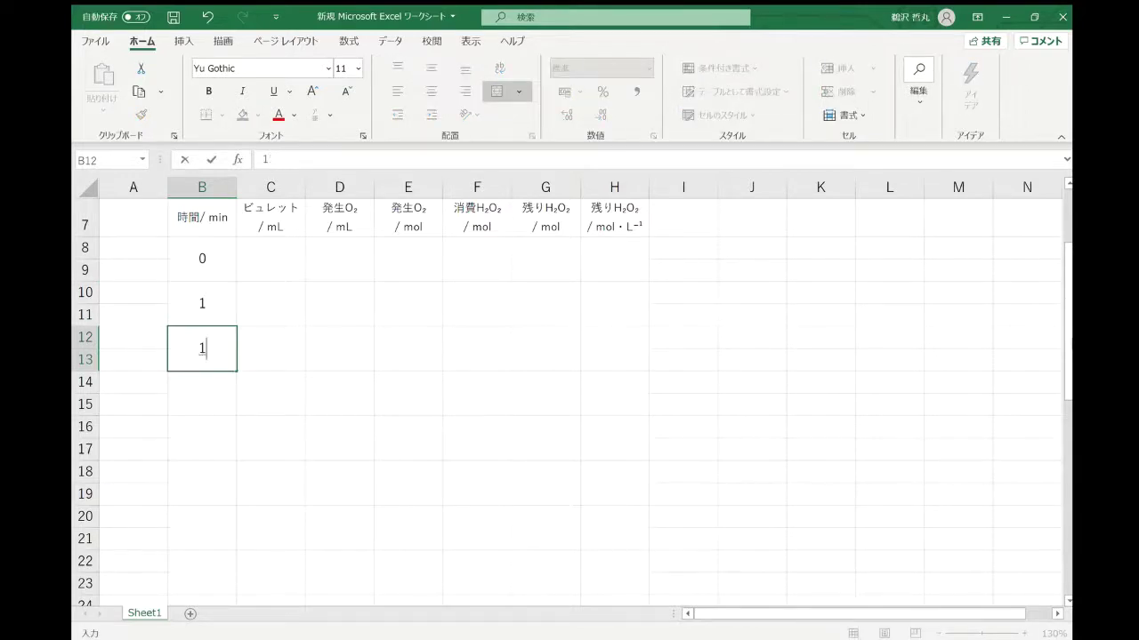
{"action": "type", "text": ".5"}
{"action": "left_click", "coordinate": [453, 394]}
Extend the time series from B10:B13 downward in steps of 0.5 up to 5 in B26
{"action": "left_click_drag", "start_coordinate": [219, 307], "coordinate": [222, 590]}
{"action": "scroll", "coordinate": [228, 555], "scroll_direction": "down", "scroll_amount": 2}
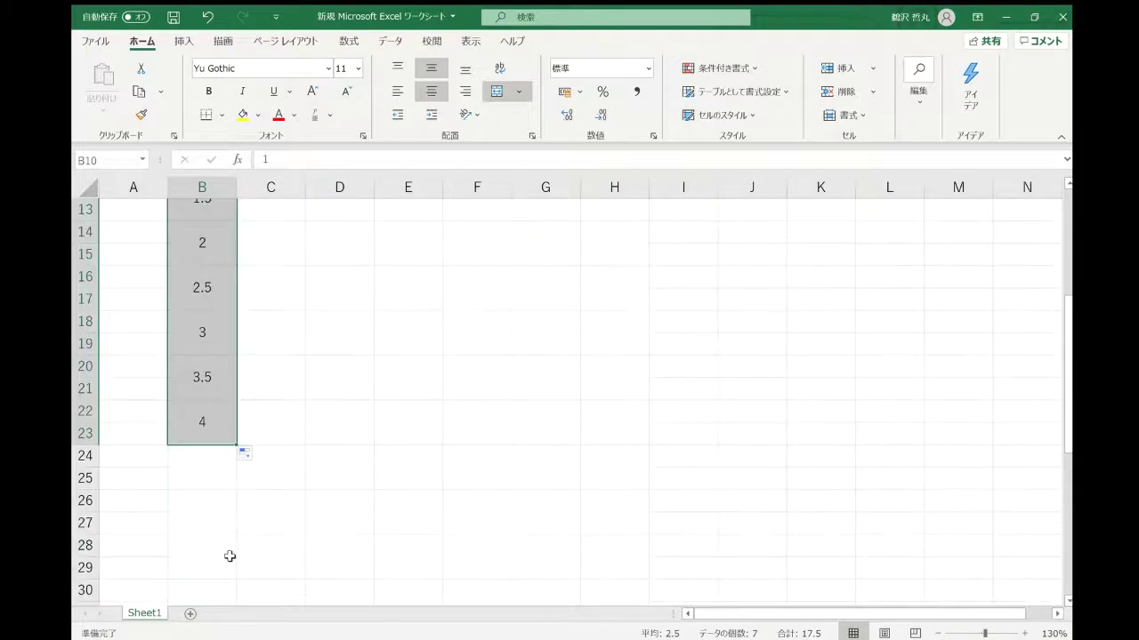
{"action": "left_click_drag", "start_coordinate": [239, 445], "coordinate": [229, 537]}
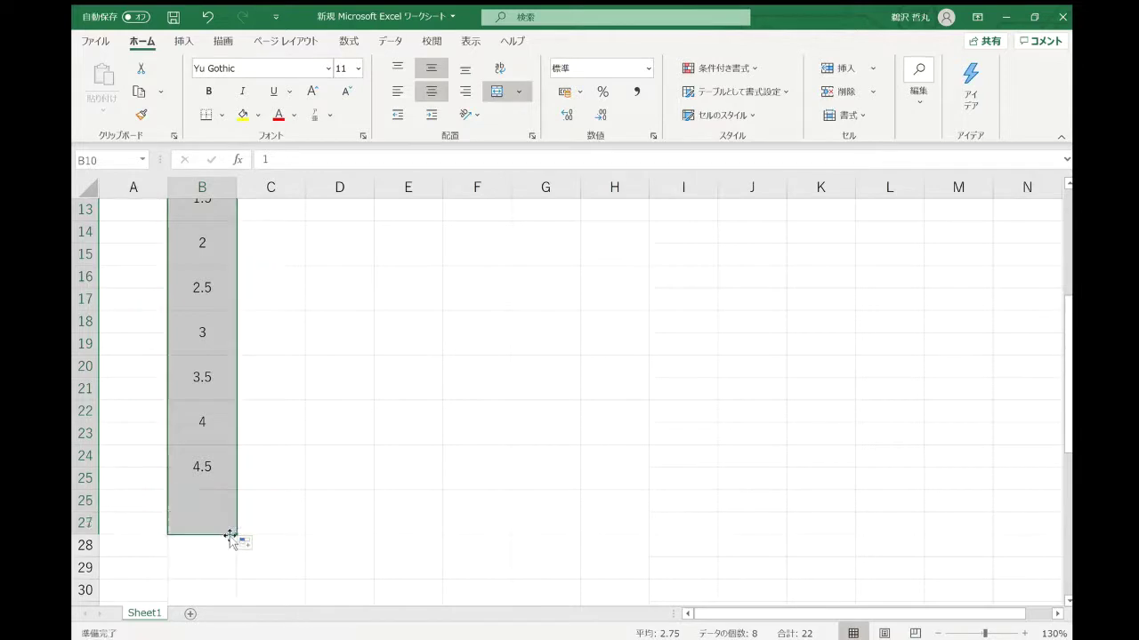
Enter 6 in B28 and extend the series from 5 and 6 down to 8 in B32
{"action": "left_click", "coordinate": [216, 554]}
{"action": "type", "text": "6"}
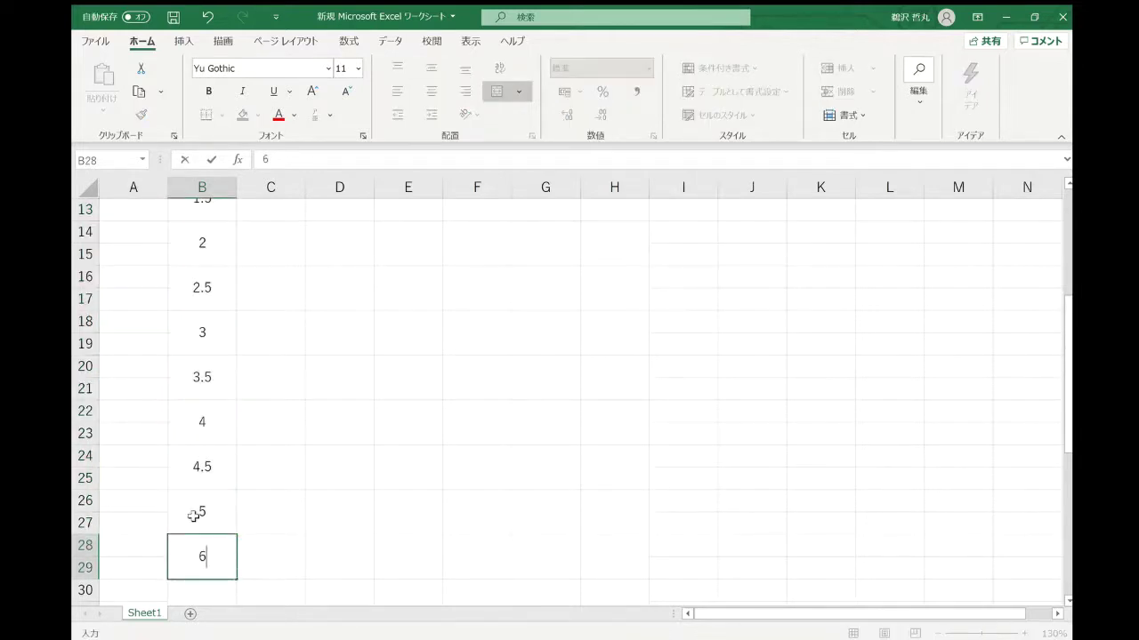
{"action": "scroll", "coordinate": [145, 503], "scroll_direction": "down", "scroll_amount": 2}
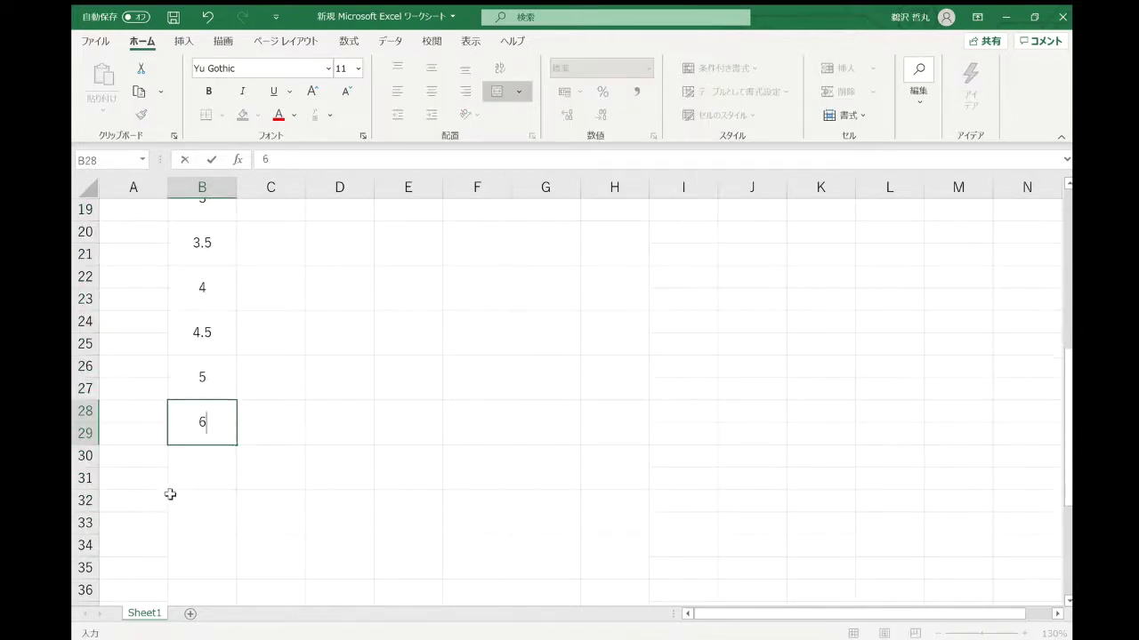
{"action": "left_click_drag", "start_coordinate": [201, 376], "coordinate": [220, 538]}
Enter the time 10 in B34, below the 8
{"action": "left_click", "coordinate": [215, 564]}
{"action": "type", "text": "10"}
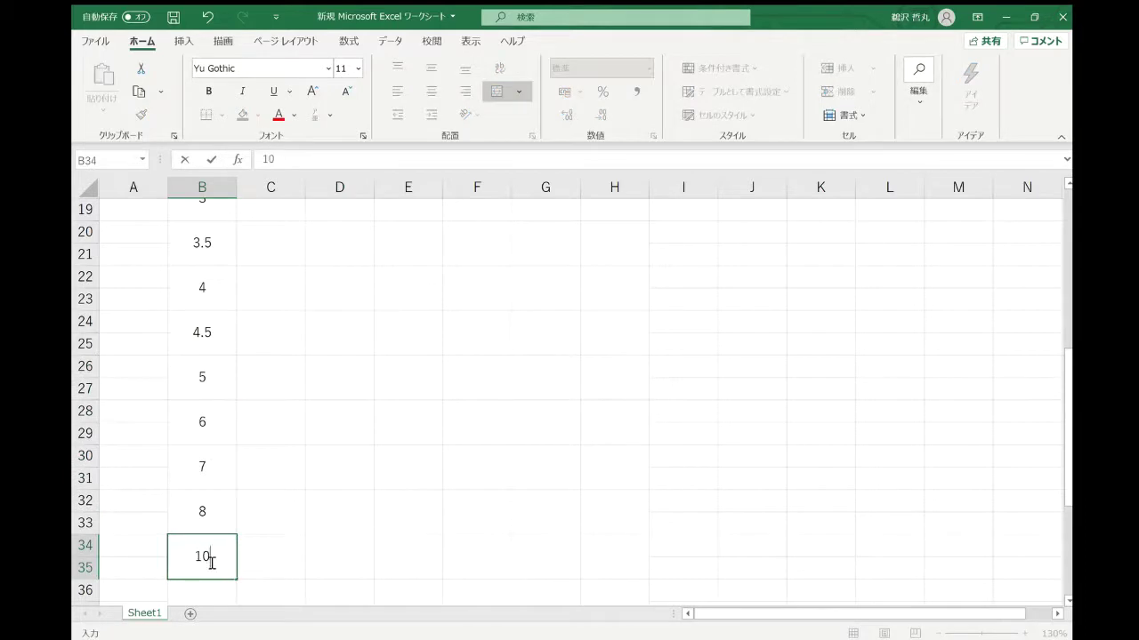
{"action": "scroll", "coordinate": [236, 483], "scroll_direction": "down", "scroll_amount": 1}
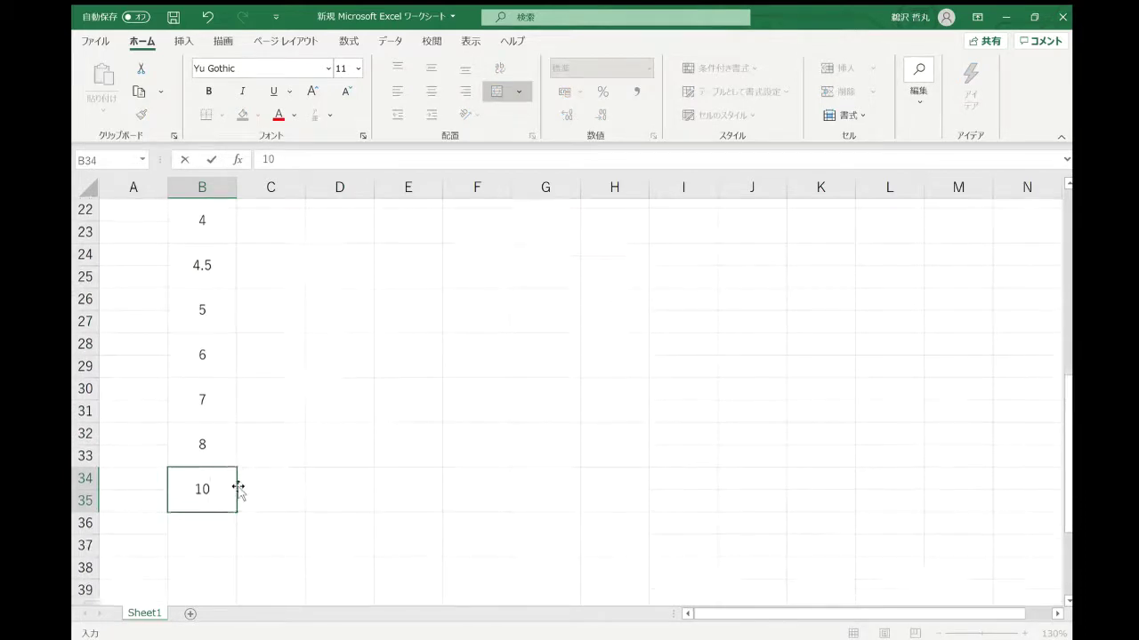
Enter the infinity symbol ∞ as the last time value in B36
{"action": "left_click", "coordinate": [201, 534]}
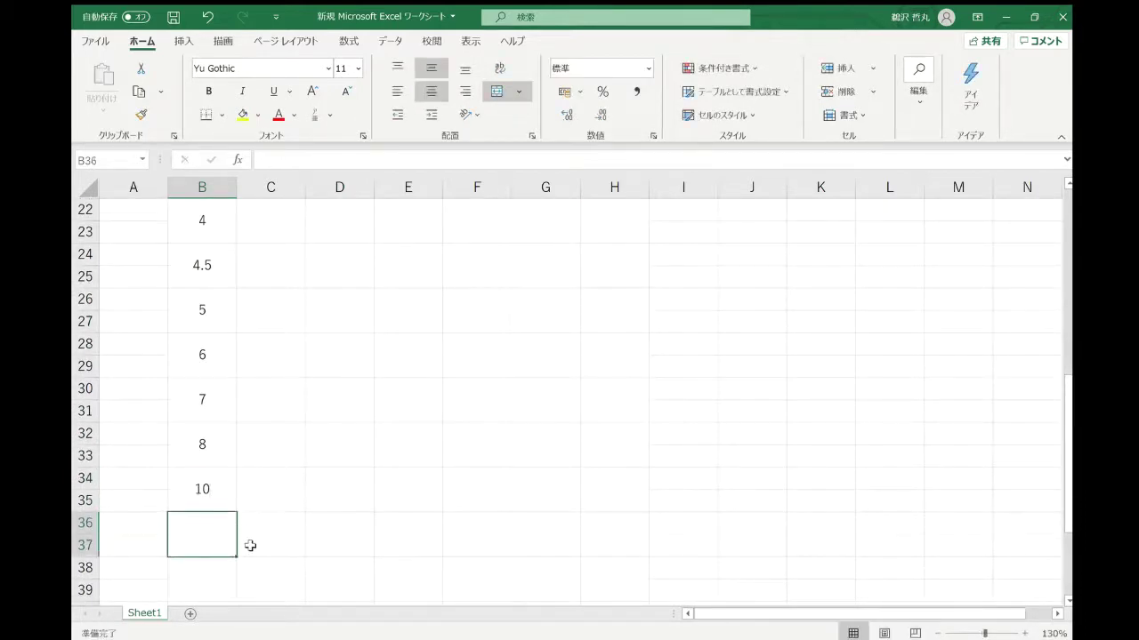
{"action": "type", "text": "mugenn"}
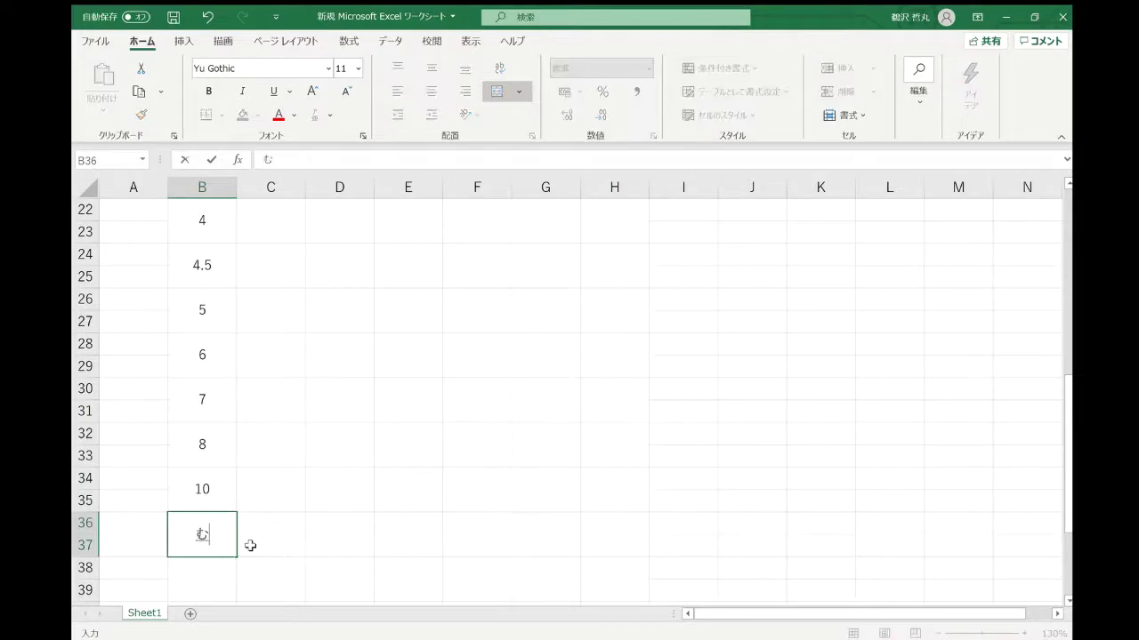
{"action": "type", "text": "dai"}
{"action": "key", "text": "space"}
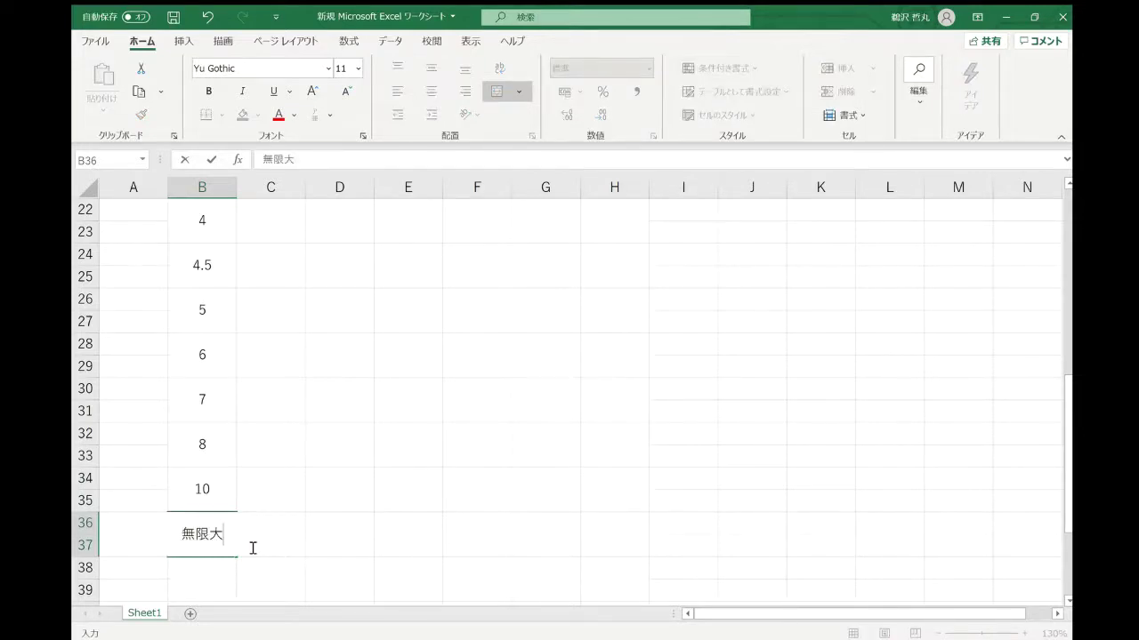
{"action": "key", "text": "BackSpace"}
{"action": "key", "text": "BackSpace"}
{"action": "key", "text": "BackSpace"}
{"action": "type", "text": "mugenndai"}
{"action": "key", "text": "space"}
{"action": "key", "text": "space"}
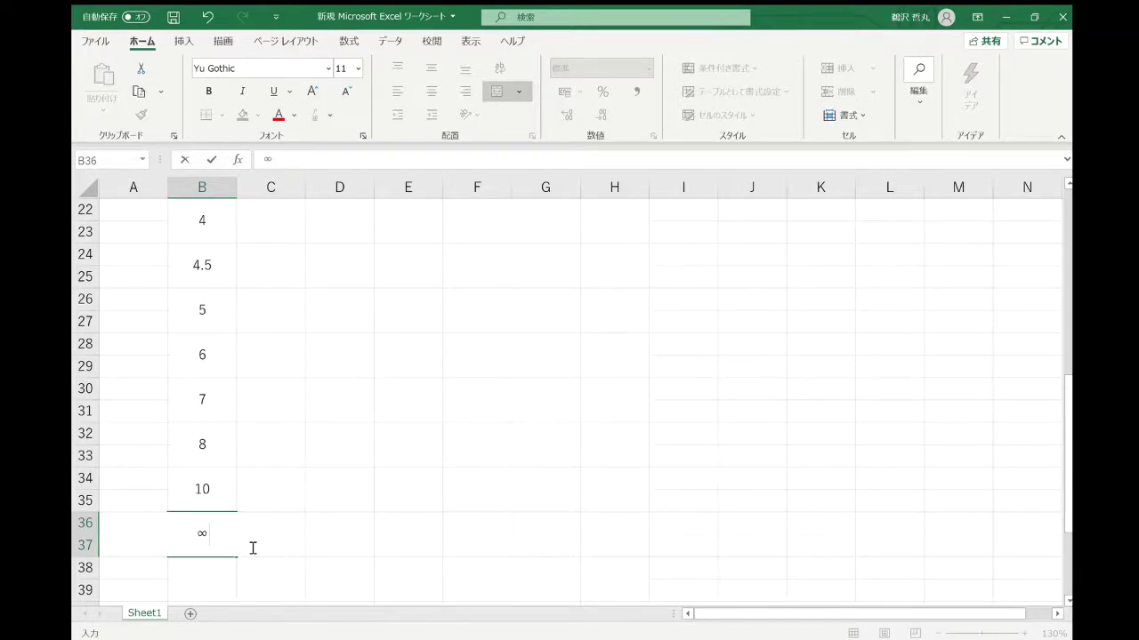
Enter 49 as the burette reading for time 0 in C8
{"action": "left_click", "coordinate": [263, 459]}
{"action": "scroll", "coordinate": [274, 455], "scroll_direction": "up", "scroll_amount": 7}
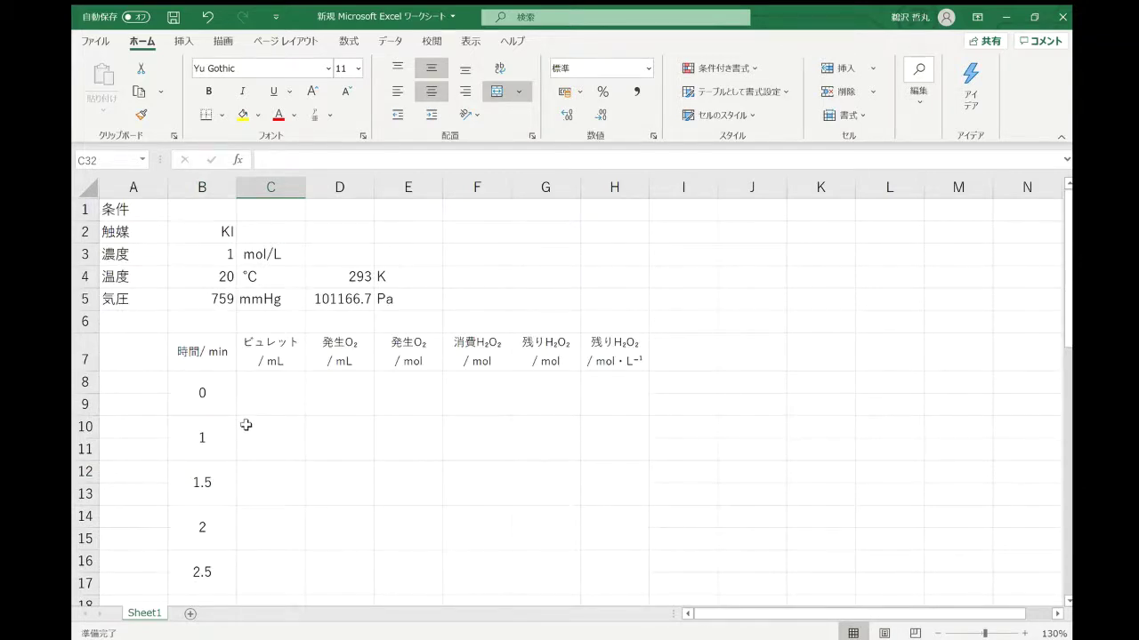
{"action": "scroll", "coordinate": [245, 426], "scroll_direction": "down", "scroll_amount": 1}
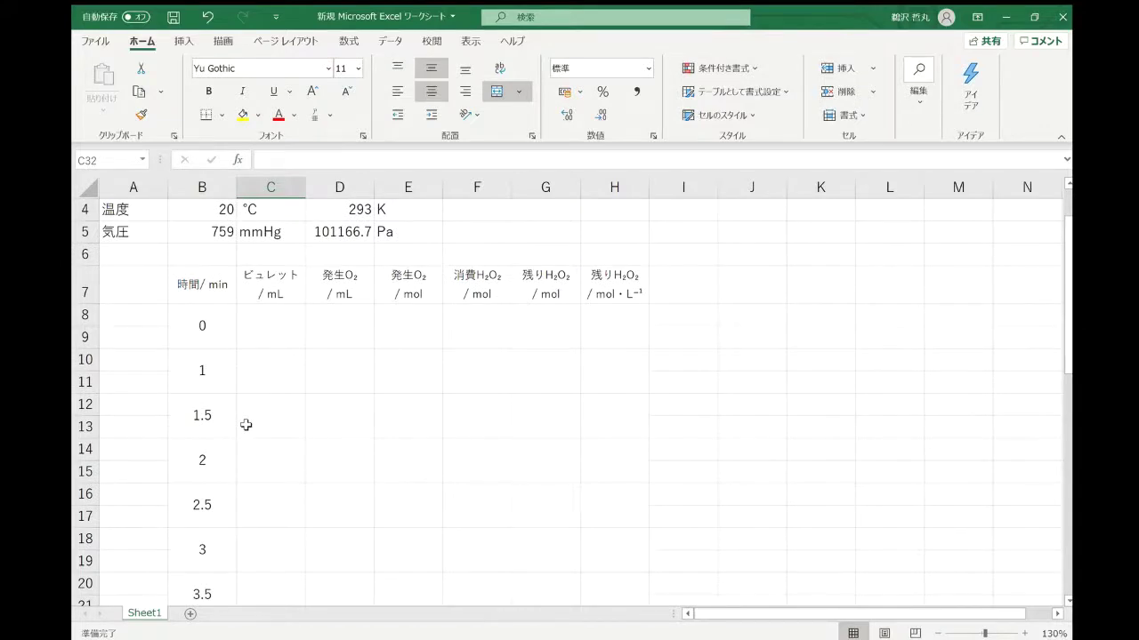
{"action": "left_click", "coordinate": [288, 343]}
{"action": "type", "text": "45."}
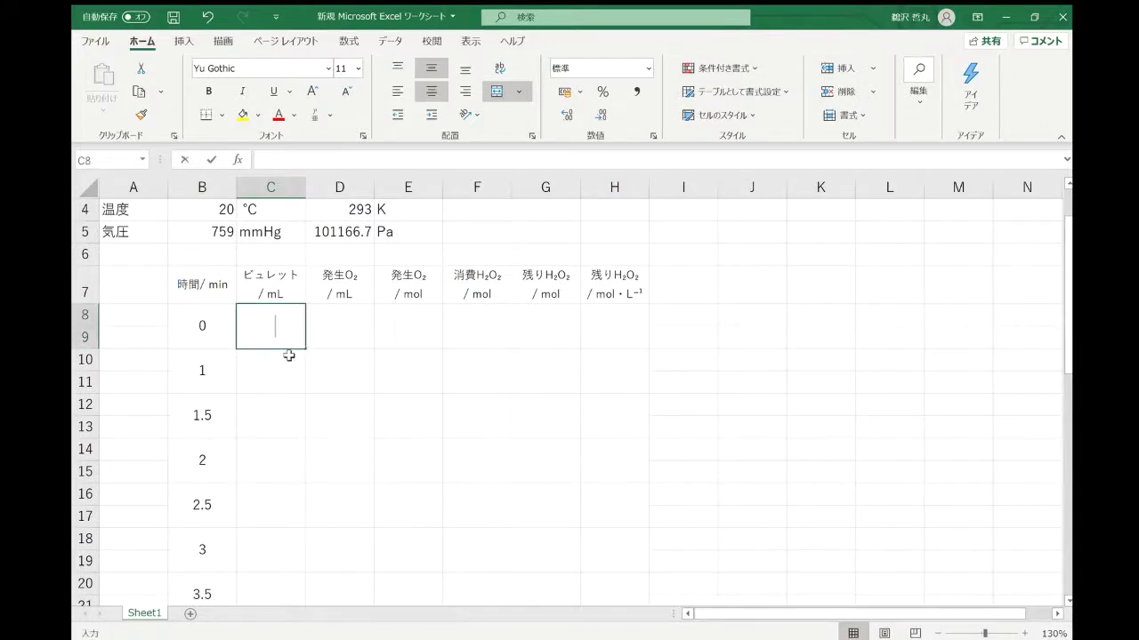
{"action": "type", "text": "6"}
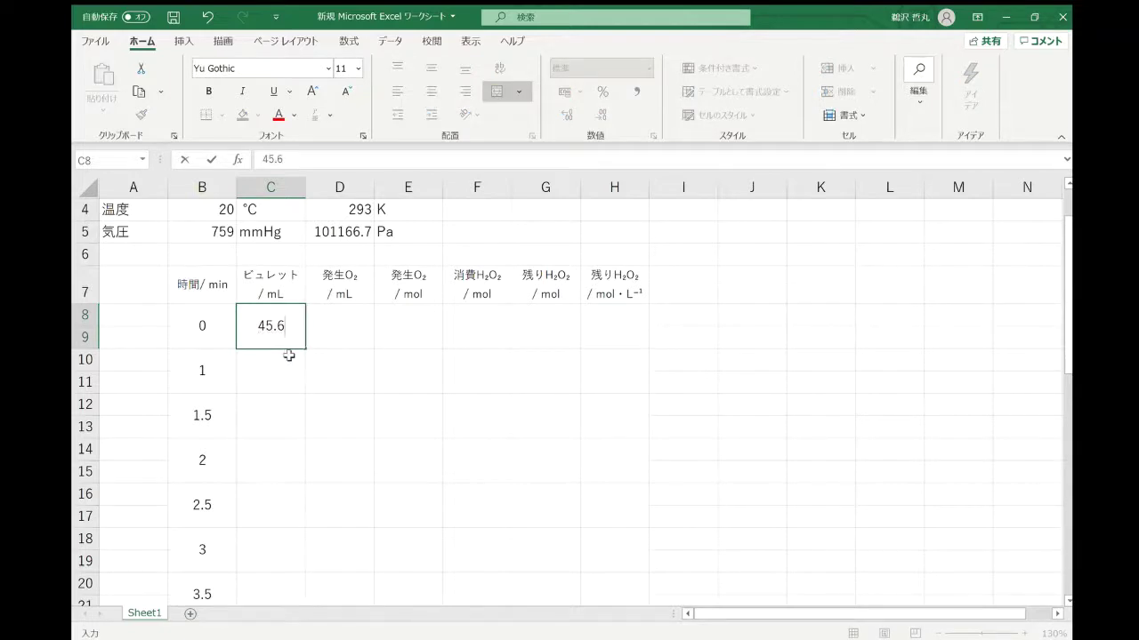
{"action": "key", "text": "Up"}
{"action": "key", "text": "Down"}
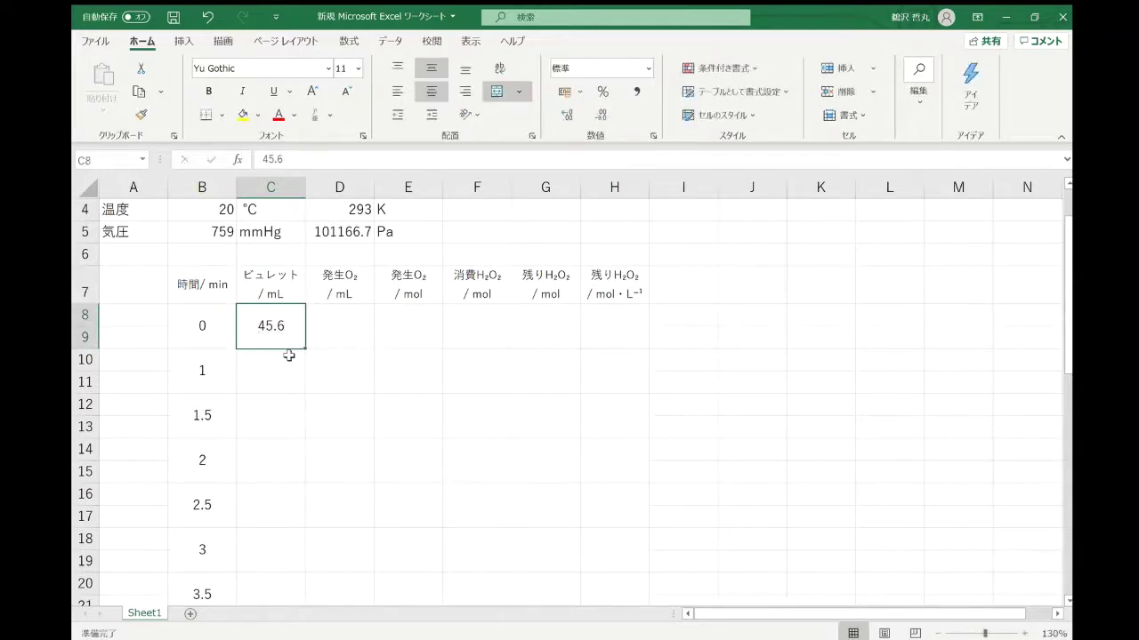
{"action": "type", "text": "49"}
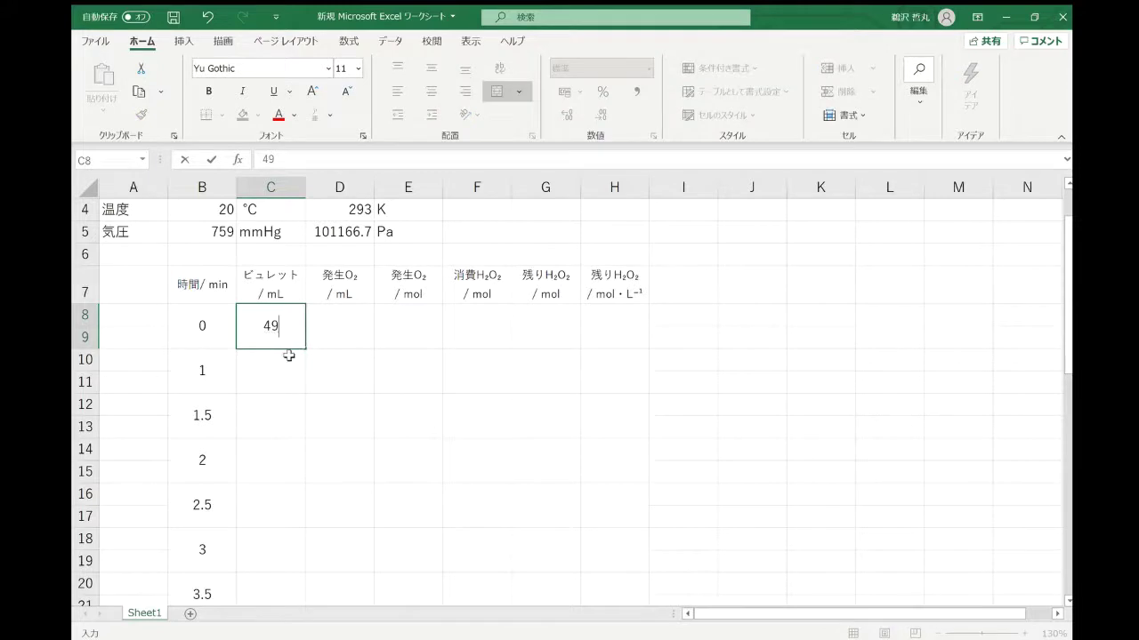
{"action": "left_click", "coordinate": [341, 381]}
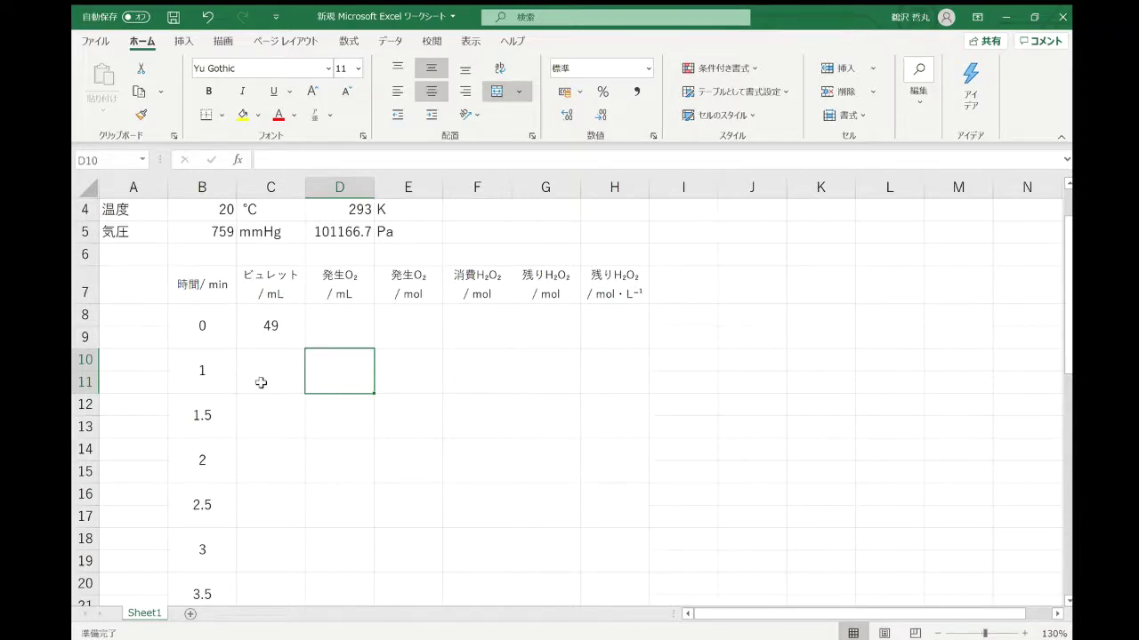
Try to move the times 1 through ∞ down so they start at B12, and undo the move
{"action": "left_click", "coordinate": [205, 375]}
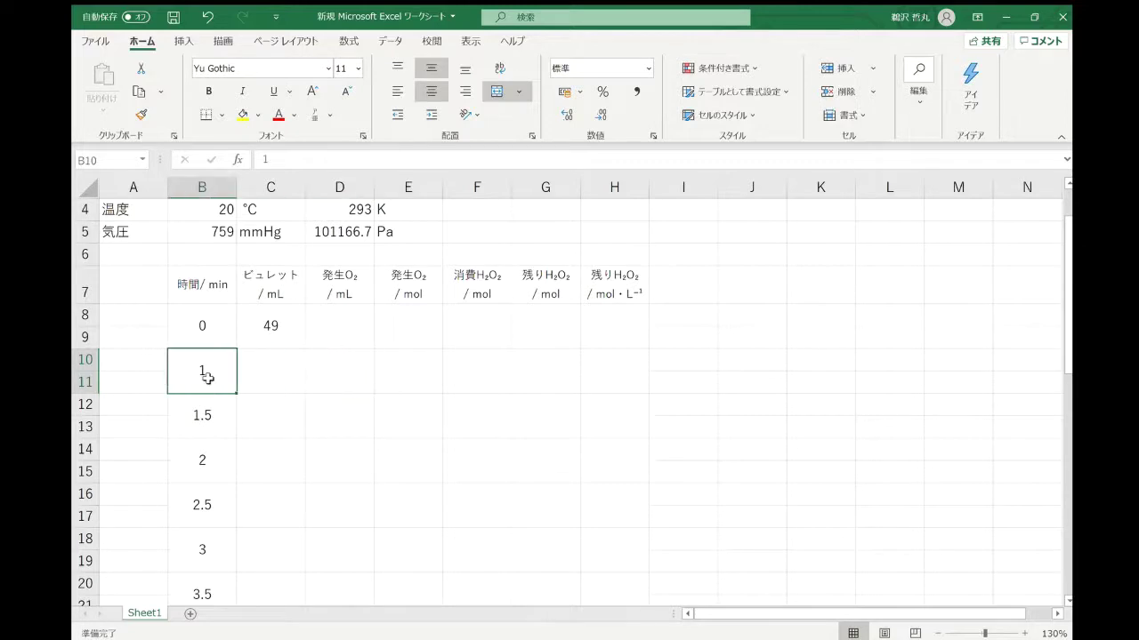
{"action": "left_click_drag", "start_coordinate": [205, 375], "coordinate": [219, 447]}
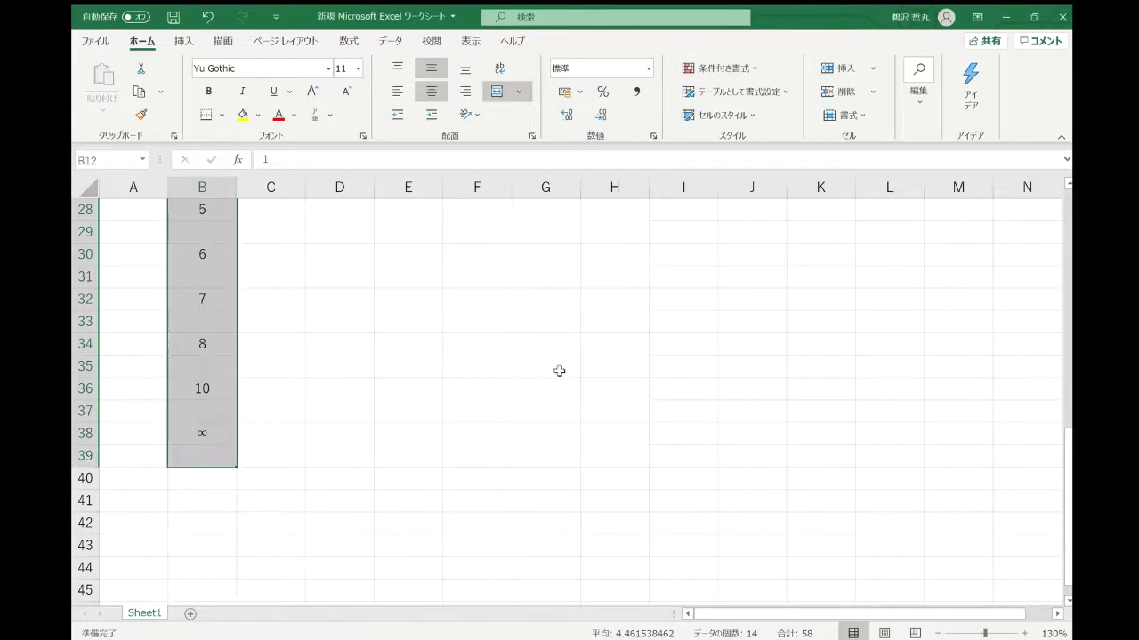
{"action": "scroll", "coordinate": [262, 432], "scroll_direction": "up", "scroll_amount": 9}
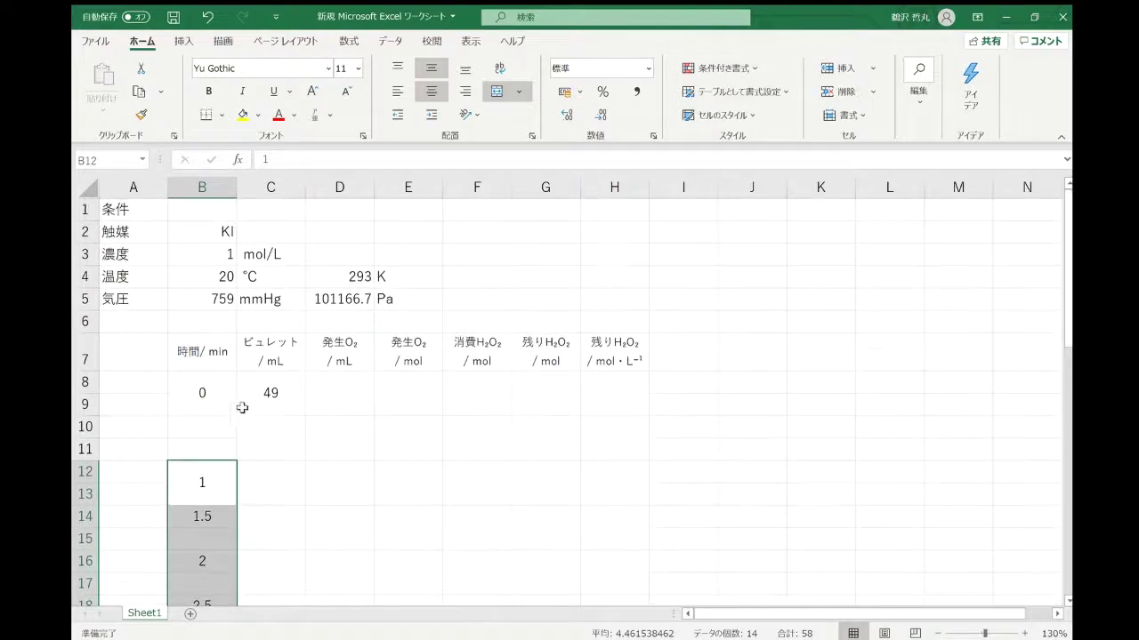
{"action": "key", "text": "ctrl+z"}
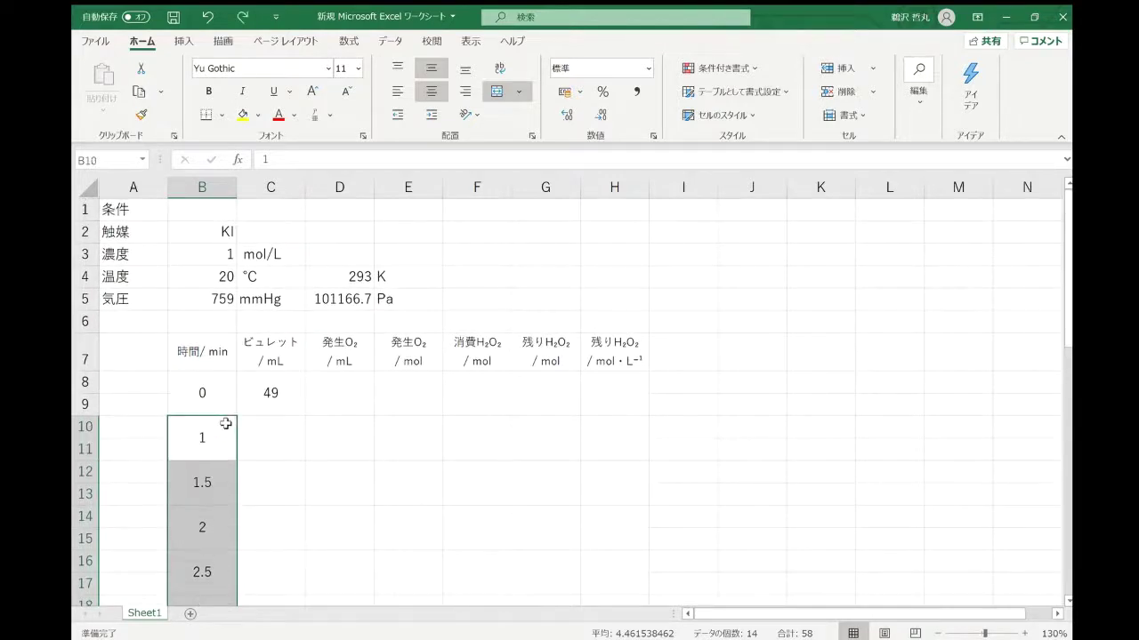
Copy the times 1 through ∞ from B10 downward and paste them starting at B12
{"action": "key", "text": "ctrl+c"}
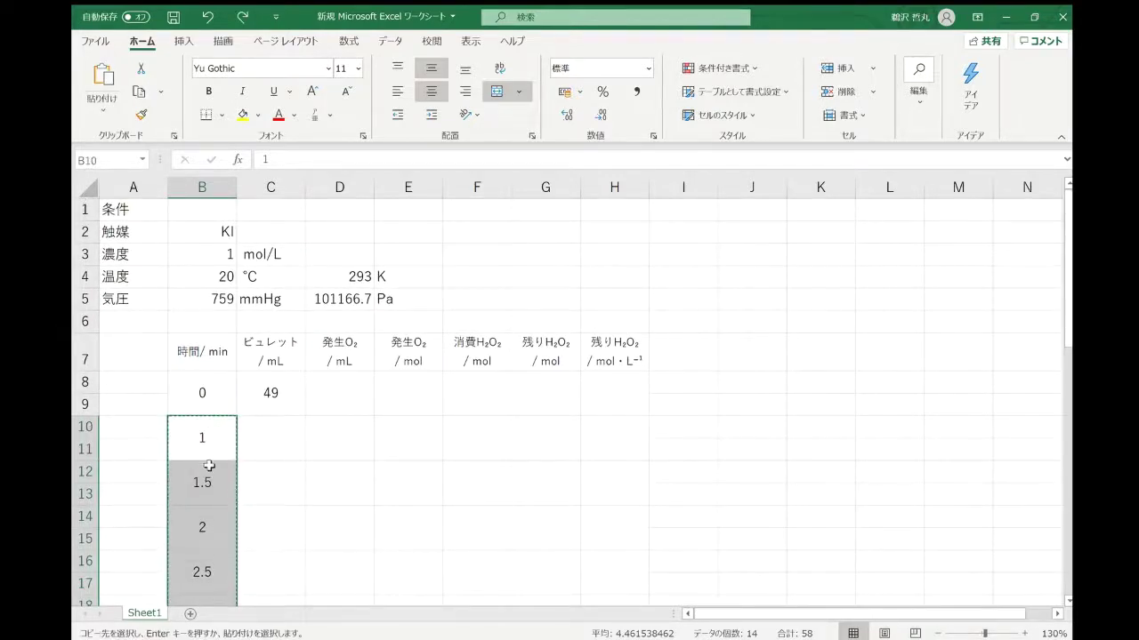
{"action": "left_click", "coordinate": [209, 466]}
{"action": "key", "text": "ctrl+shift+Down"}
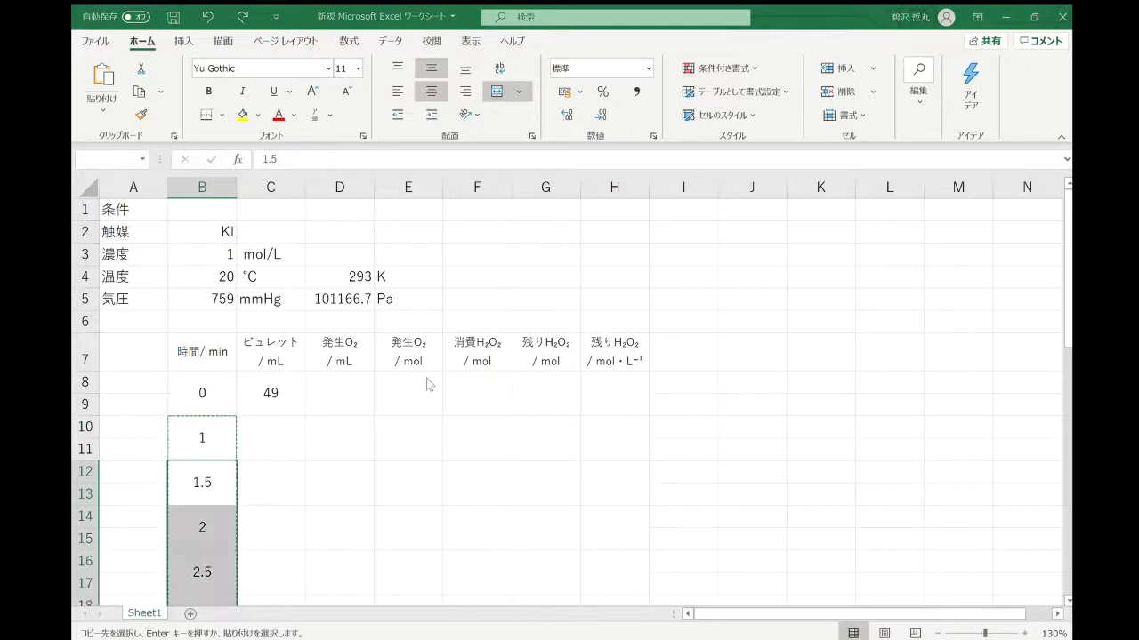
{"action": "key", "text": "ctrl+shift+plus"}
Copy the merged, centred formatting of B10 onto the pasted time cells from B12 downward
{"action": "left_click", "coordinate": [210, 437]}
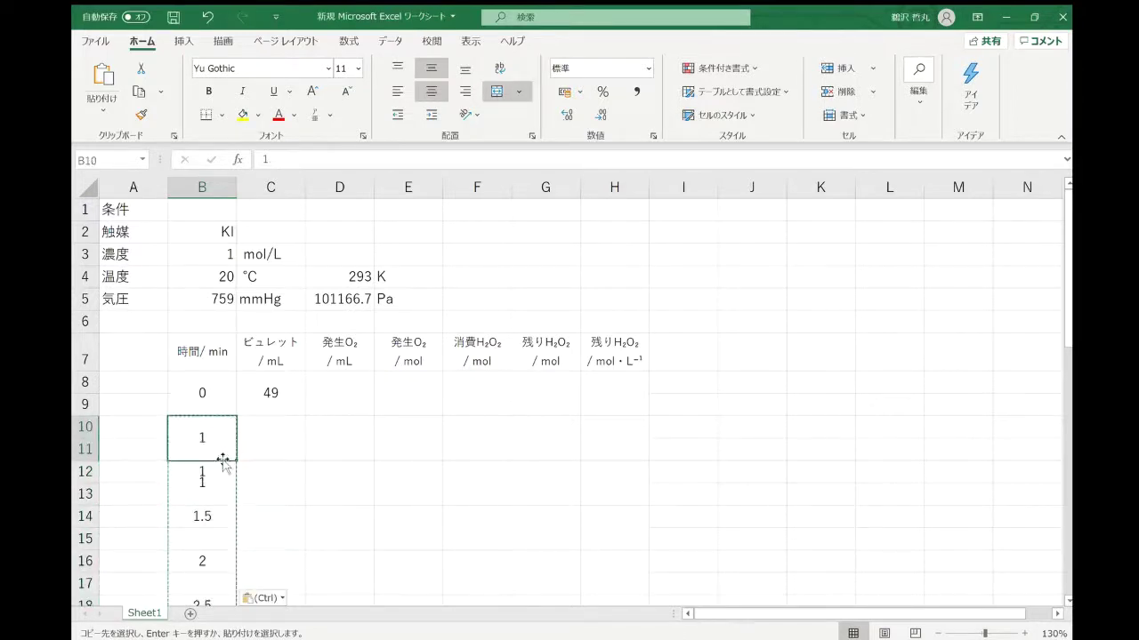
{"action": "left_click", "coordinate": [140, 114]}
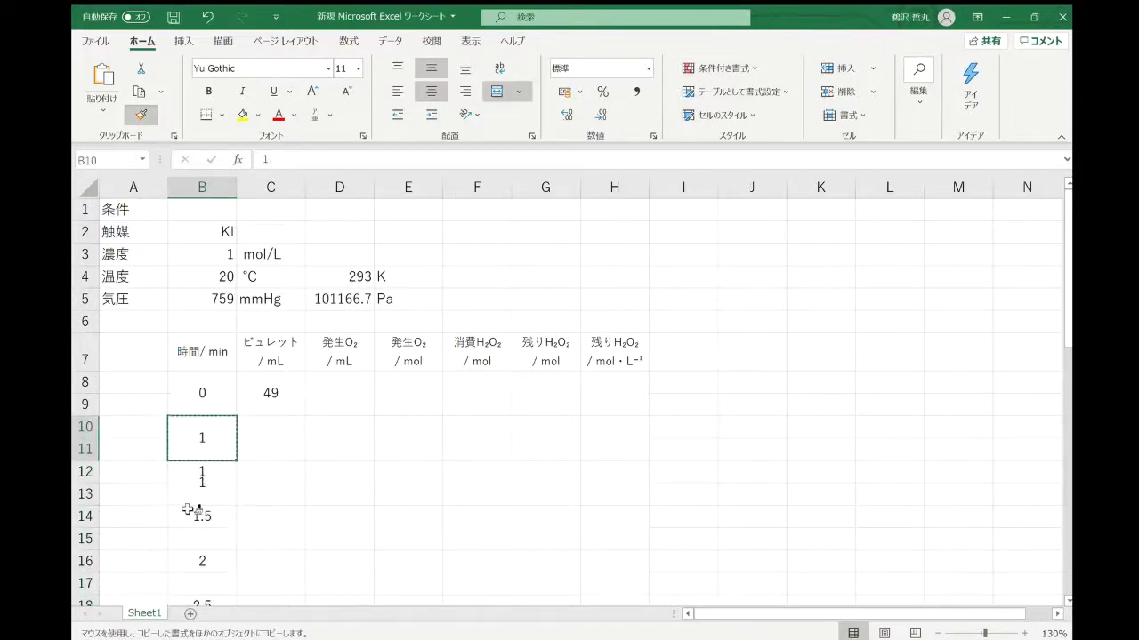
{"action": "mouse_move", "coordinate": [188, 470]}
{"action": "left_mouse_down"}
{"action": "mouse_move", "coordinate": [194, 596]}
{"action": "mouse_move", "coordinate": [208, 521]}
{"action": "left_mouse_up"}
{"action": "scroll", "coordinate": [267, 498], "scroll_direction": "up", "scroll_amount": 7}
{"action": "left_click", "coordinate": [276, 471]}
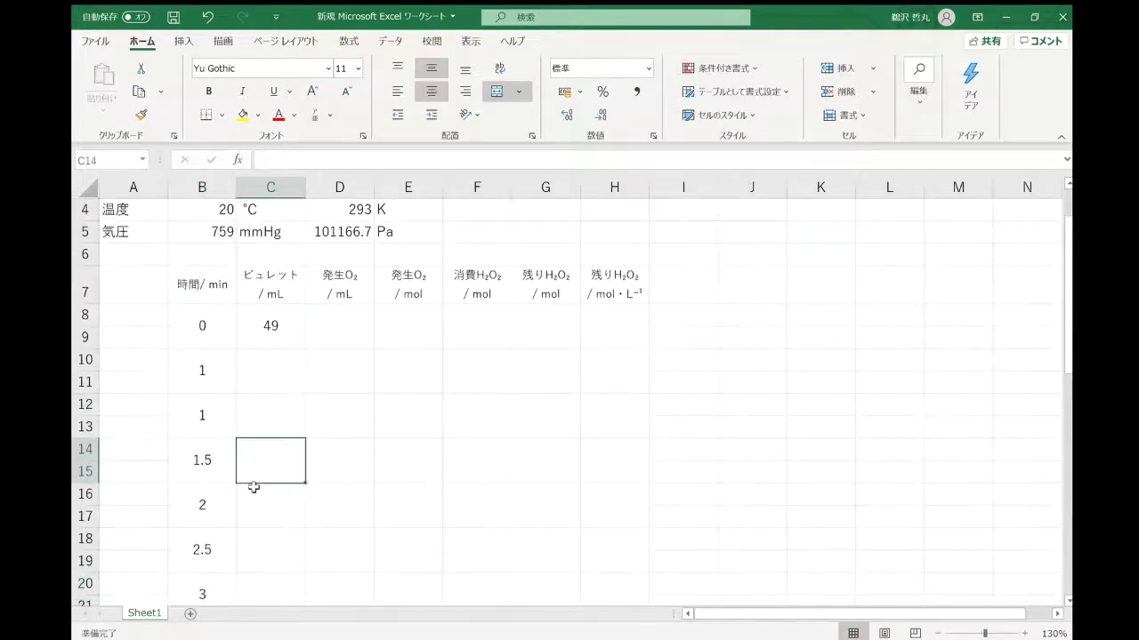
Replace the time in B10 with 0.5
{"action": "left_click", "coordinate": [217, 395]}
{"action": "left_click", "coordinate": [219, 372]}
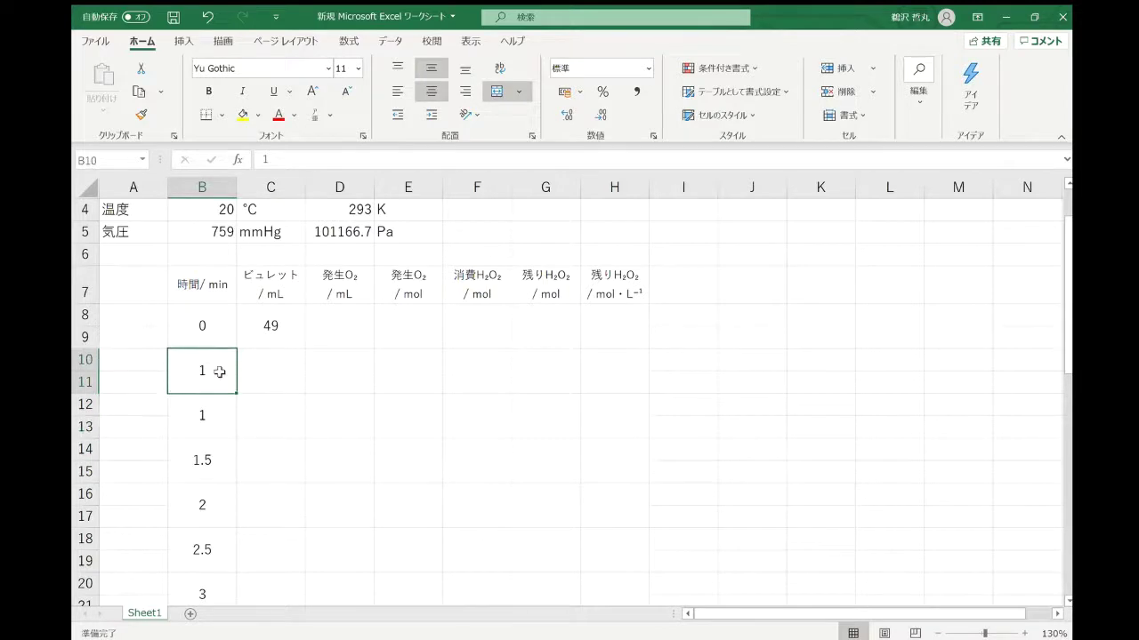
{"action": "type", "text": "0.5"}
{"action": "scroll", "coordinate": [231, 371], "scroll_direction": "down", "scroll_amount": 1}
Enter the burette readings 45.6 in C10 and 39.5 in C12 for times 0.5 and 1
{"action": "left_click", "coordinate": [258, 348]}
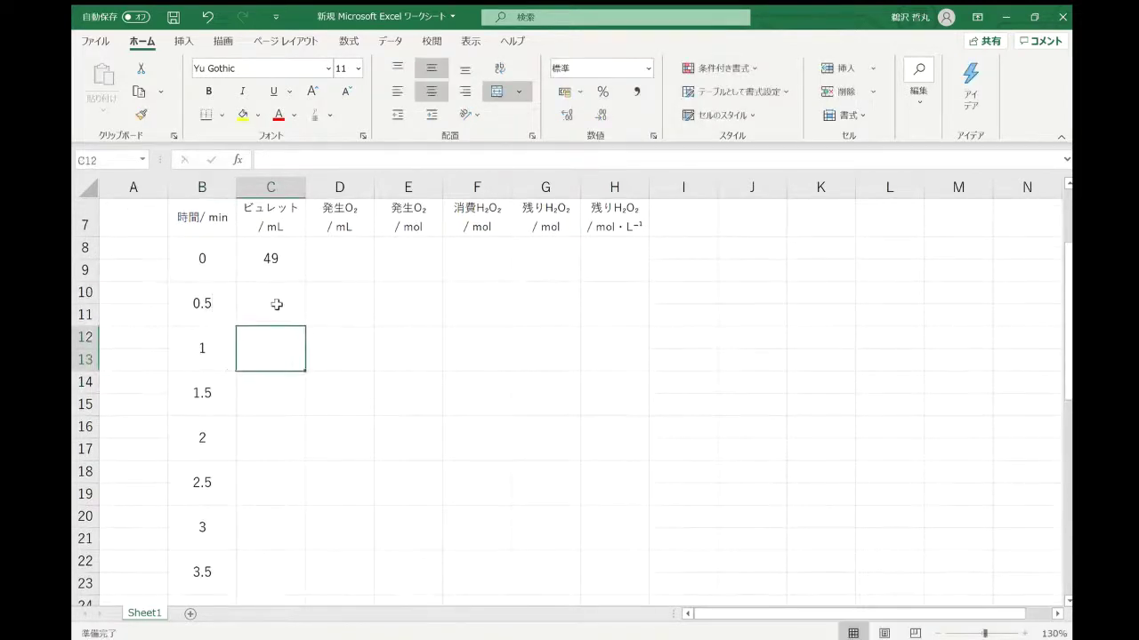
{"action": "left_click", "coordinate": [277, 305]}
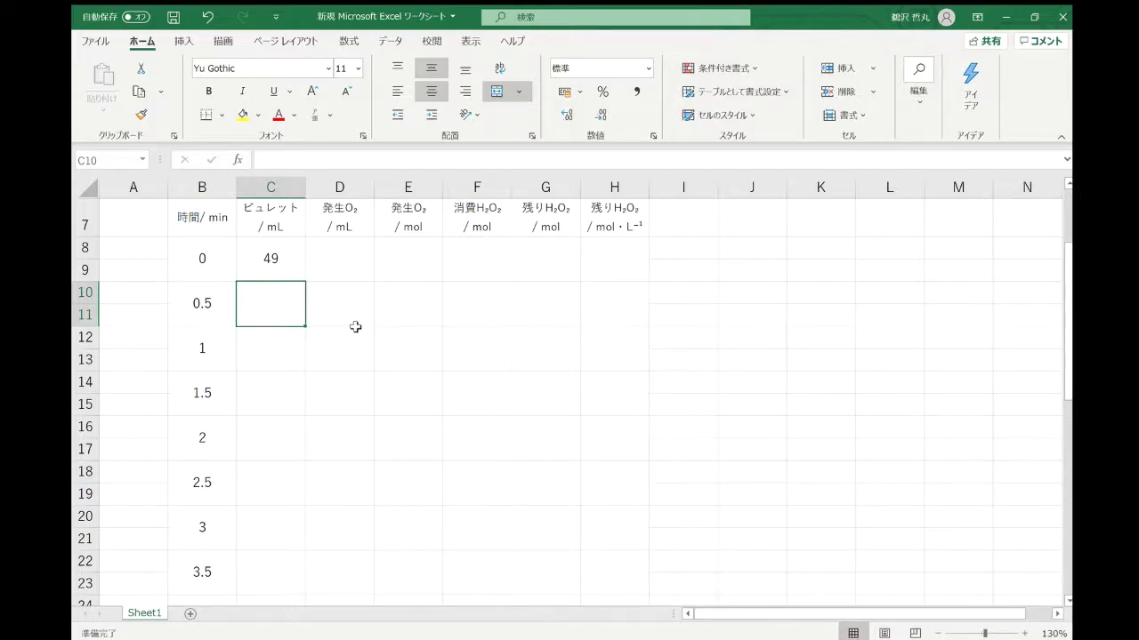
{"action": "type", "text": "45.6"}
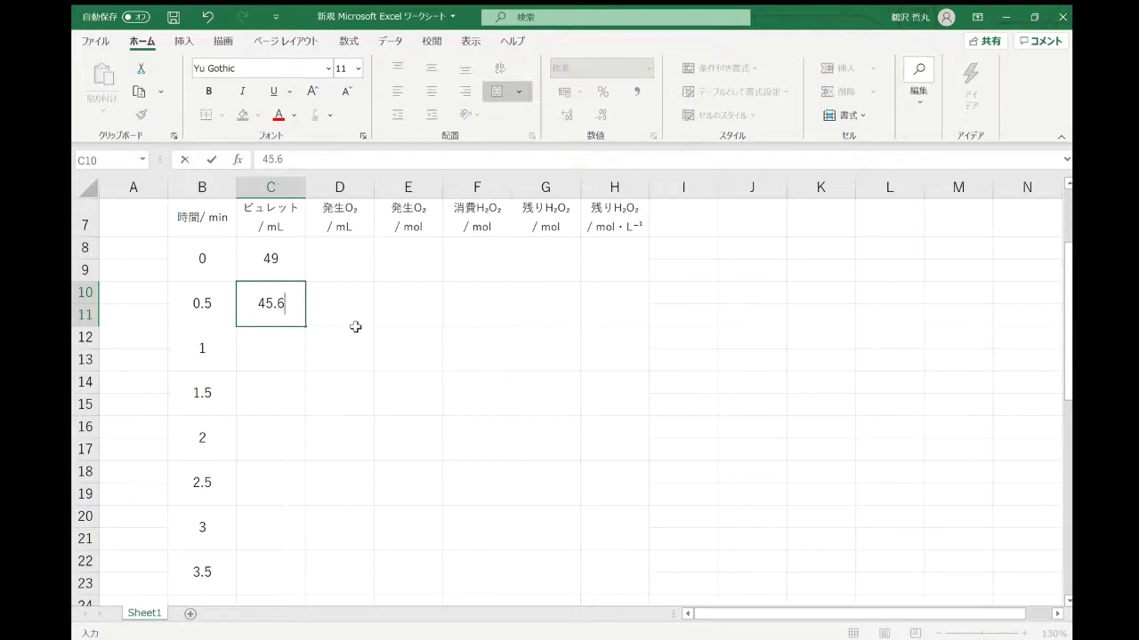
{"action": "key", "text": "Return"}
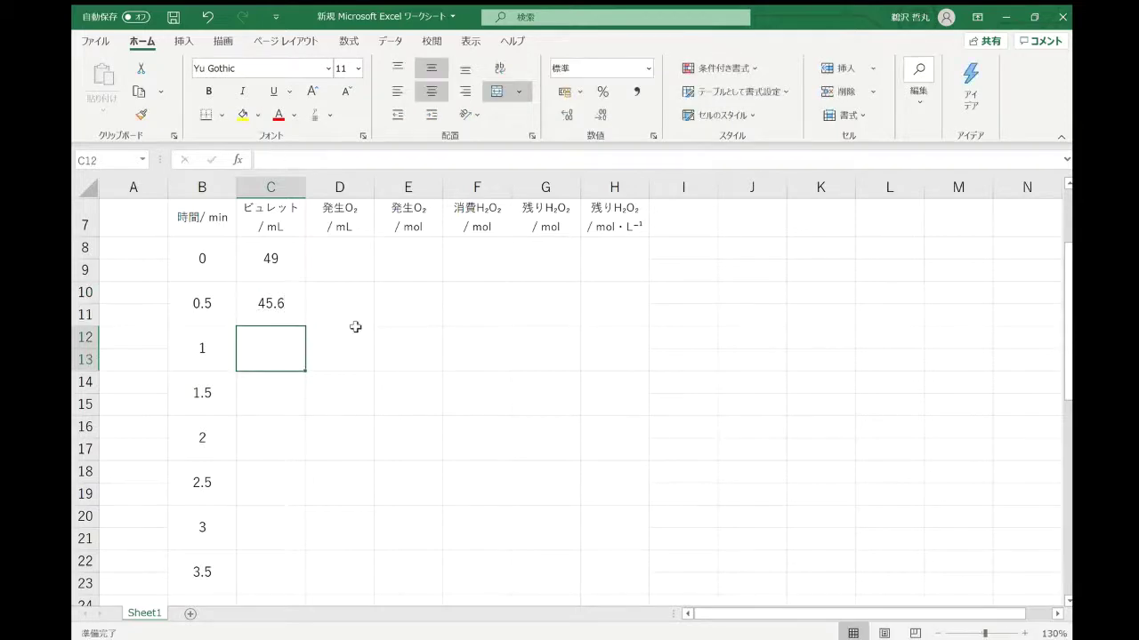
{"action": "type", "text": ".39.5"}
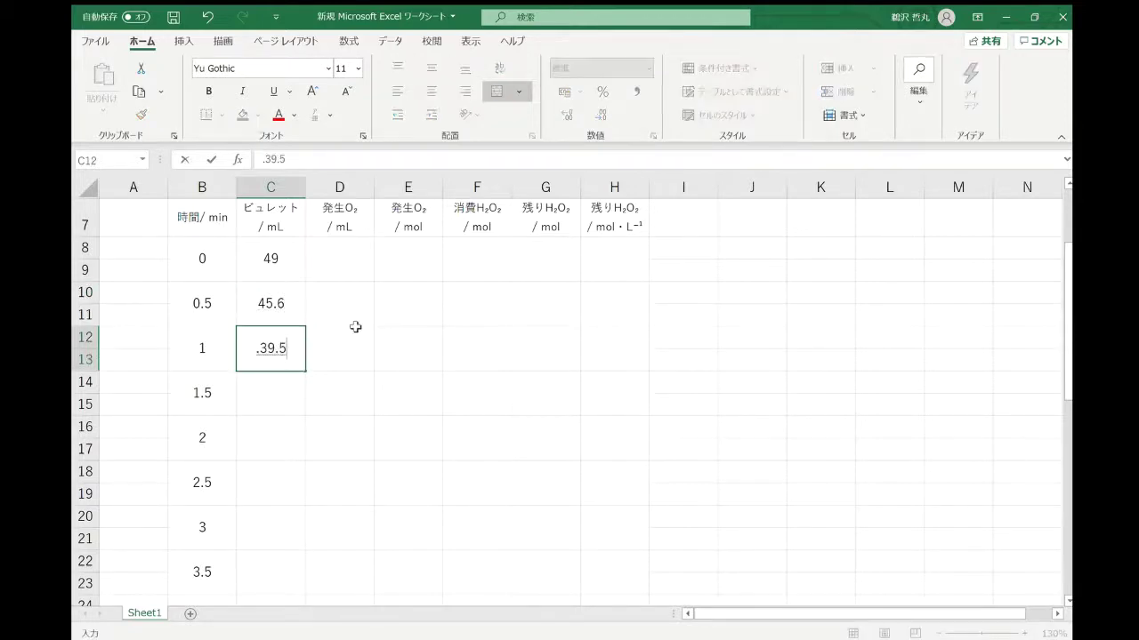
{"action": "key", "text": "BackSpace"}
{"action": "key", "text": "BackSpace"}
{"action": "key", "text": "BackSpace"}
{"action": "key", "text": "BackSpace"}
{"action": "key", "text": "BackSpace"}
{"action": "type", "text": "39.5"}
{"action": "key", "text": "Return"}
Enter the burette readings 34.2, 29.5, 25.8 and 22.4 in C14, C16, C18 and C20 for times 1.5 to 3
{"action": "type", "text": "34.2"}
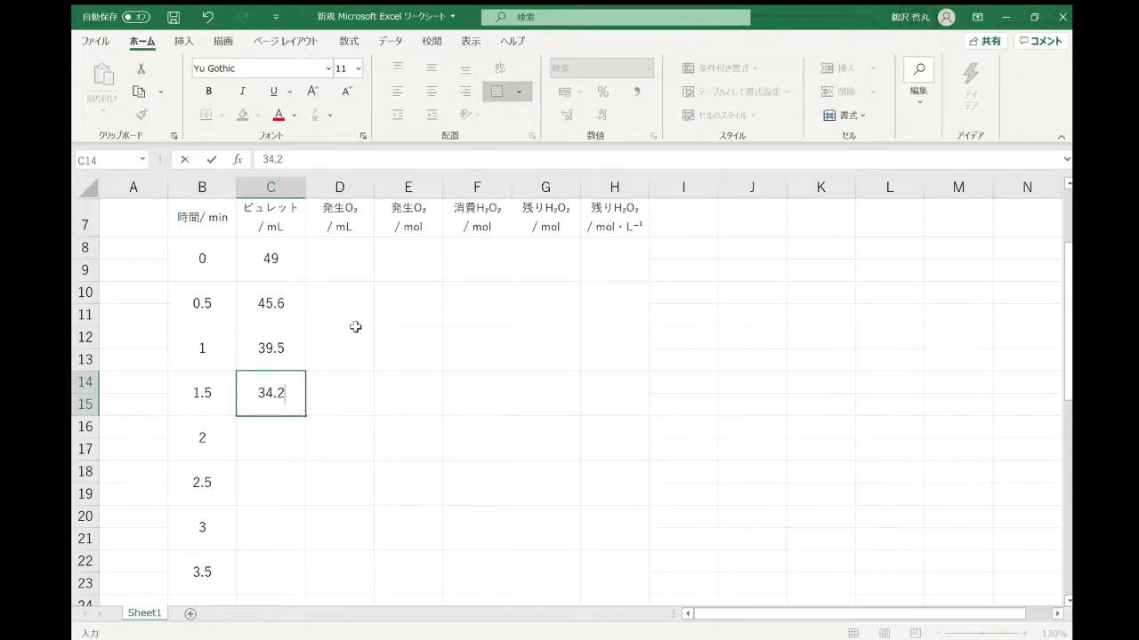
{"action": "key", "text": "Return"}
{"action": "type", "text": "29"}
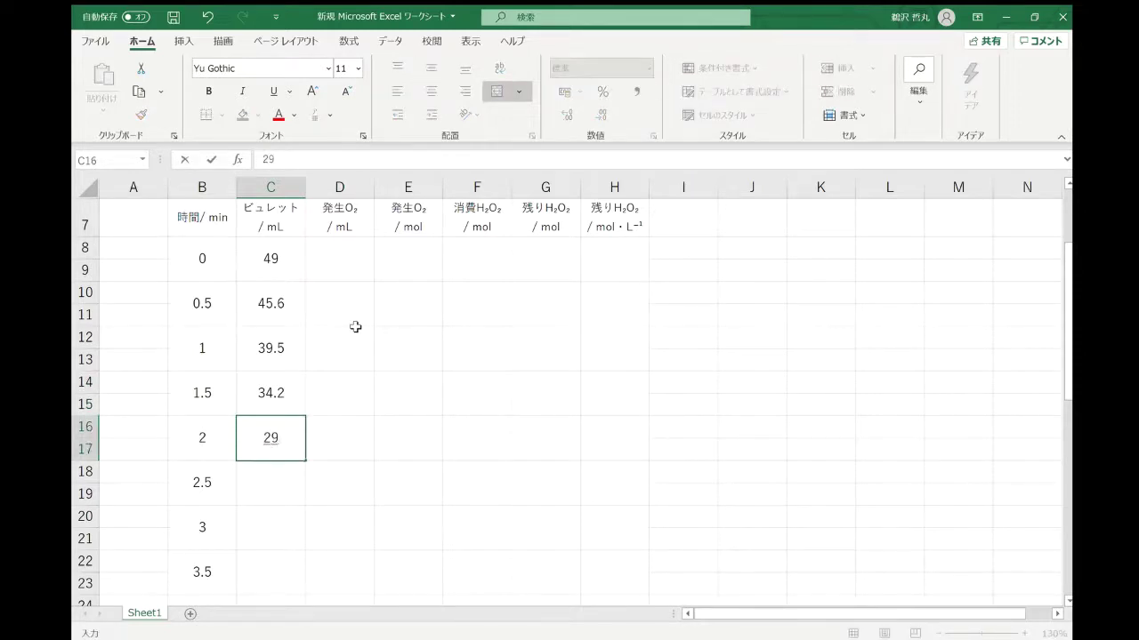
{"action": "type", "text": ".5"}
{"action": "key", "text": "Return"}
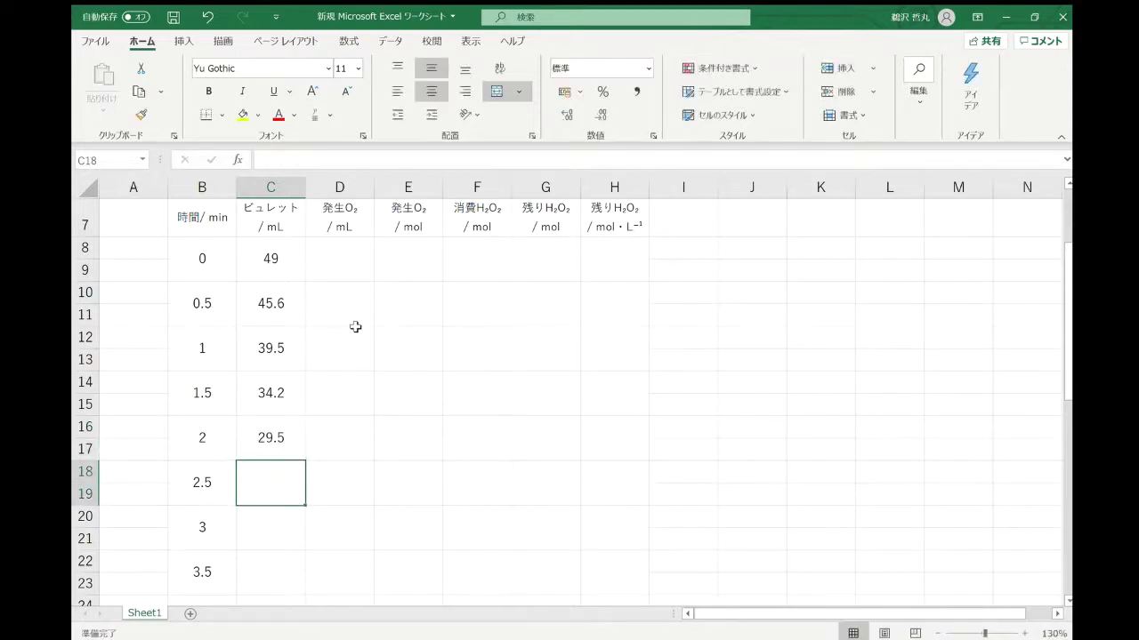
{"action": "type", "text": "25.8"}
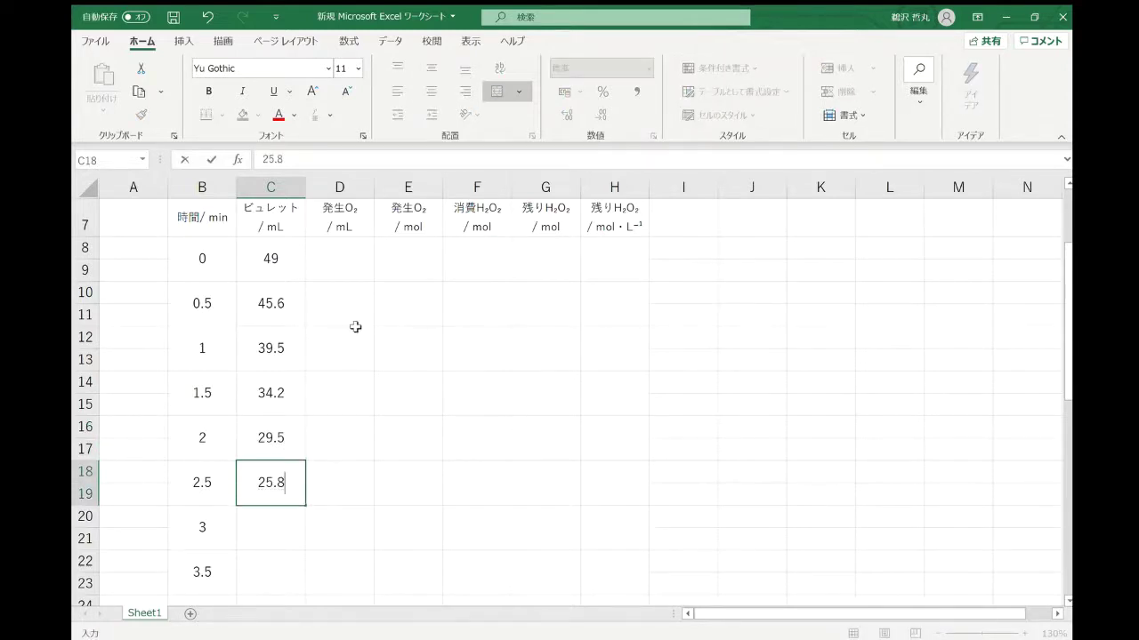
{"action": "key", "text": "Return"}
{"action": "type", "text": "22.4"}
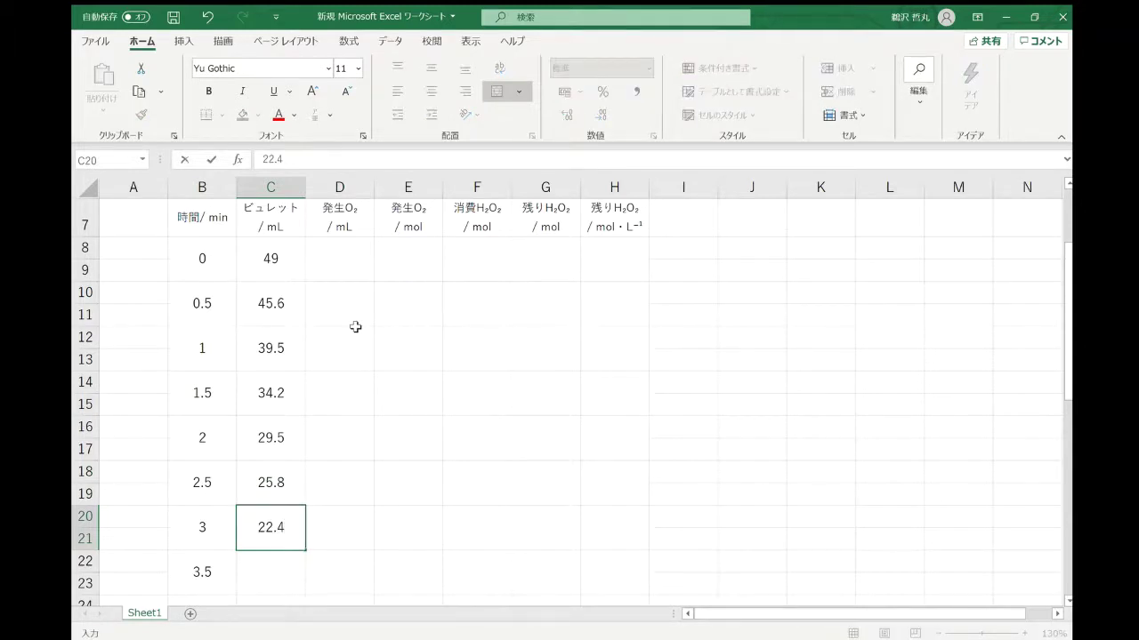
{"action": "key", "text": "Return"}
Enter the burette reading 19.6 in C22 for time 3.5
{"action": "type", "text": "1"}
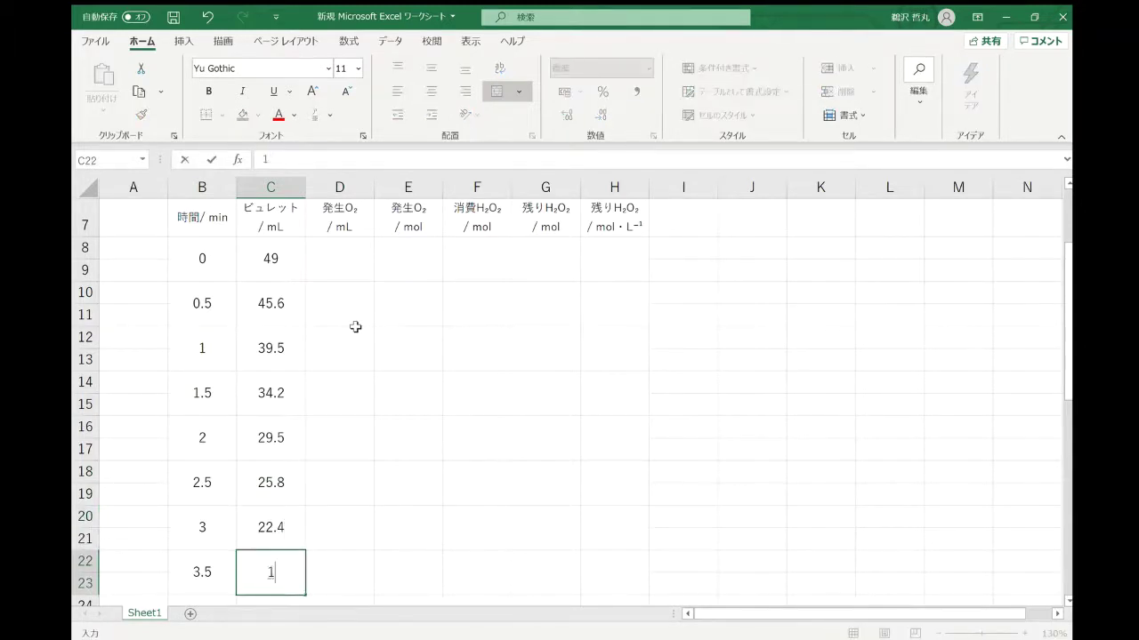
{"action": "type", "text": "9.6"}
{"action": "scroll", "coordinate": [355, 328], "scroll_direction": "down", "scroll_amount": 1}
{"action": "left_click", "coordinate": [355, 327]}
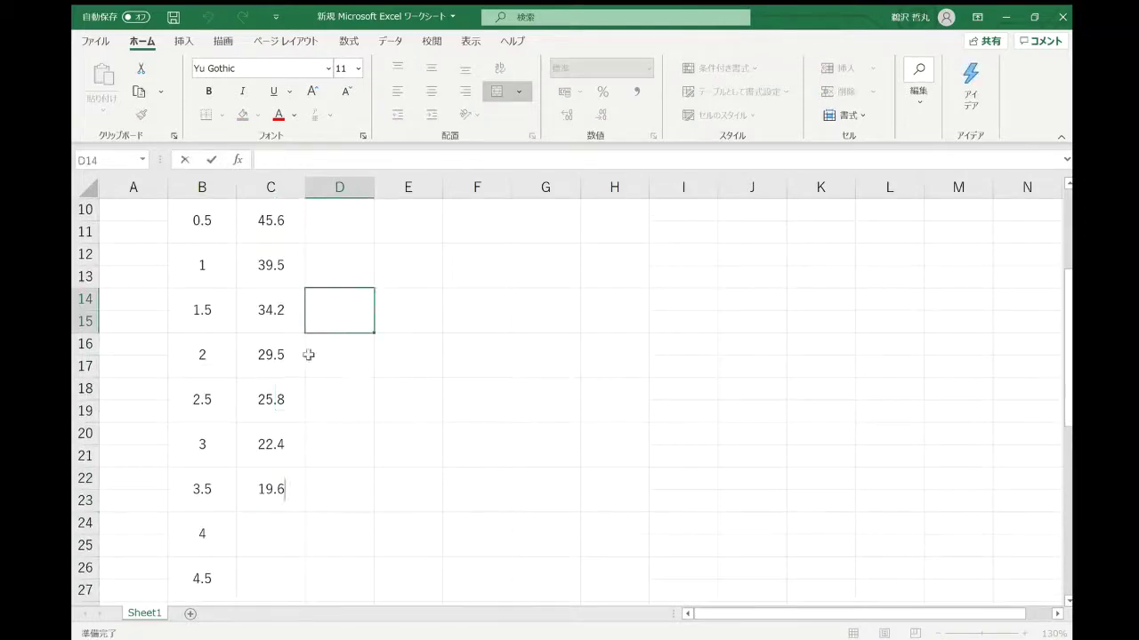
{"action": "scroll", "coordinate": [259, 447], "scroll_direction": "down", "scroll_amount": 3}
{"action": "scroll", "coordinate": [265, 454], "scroll_direction": "down", "scroll_amount": 3}
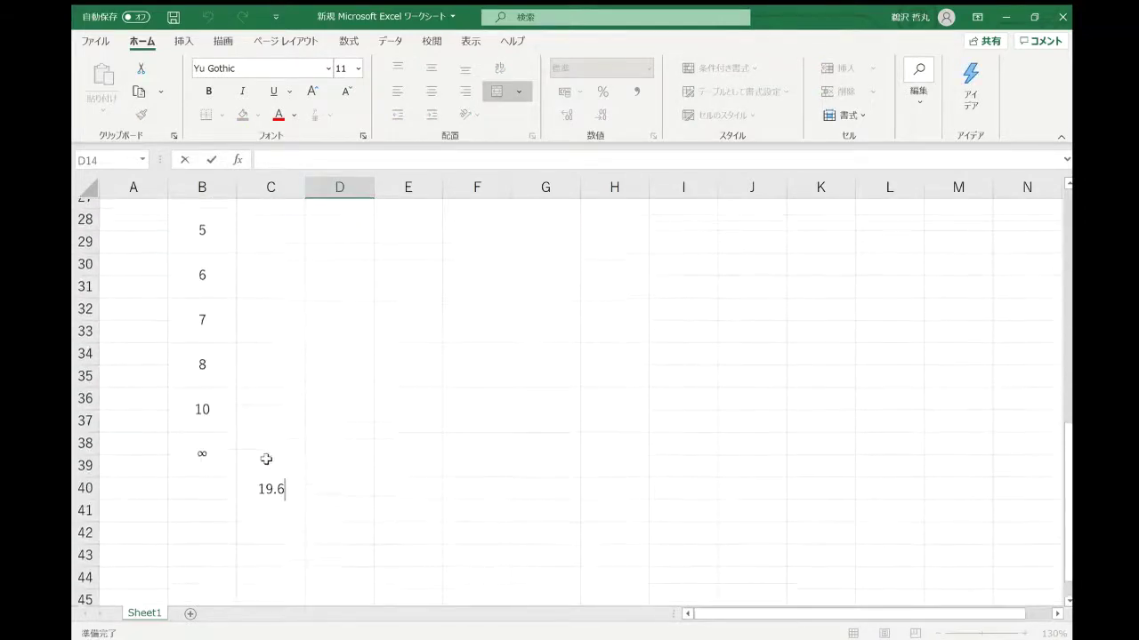
{"action": "left_click", "coordinate": [264, 454]}
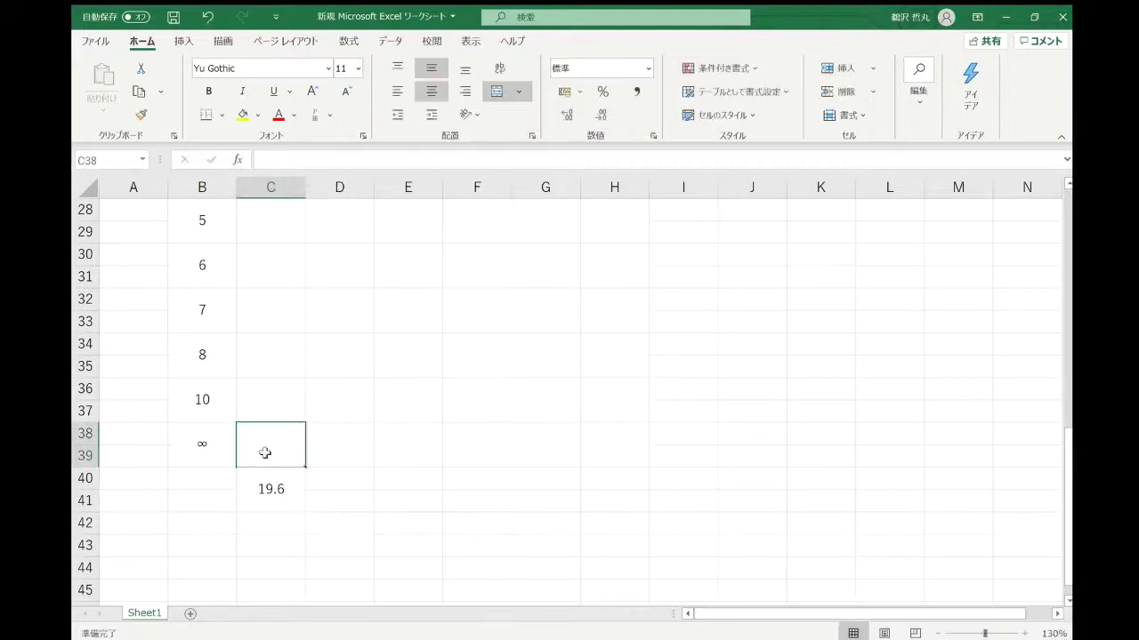
{"action": "left_click", "coordinate": [307, 473]}
{"action": "scroll", "coordinate": [299, 483], "scroll_direction": "up", "scroll_amount": 1}
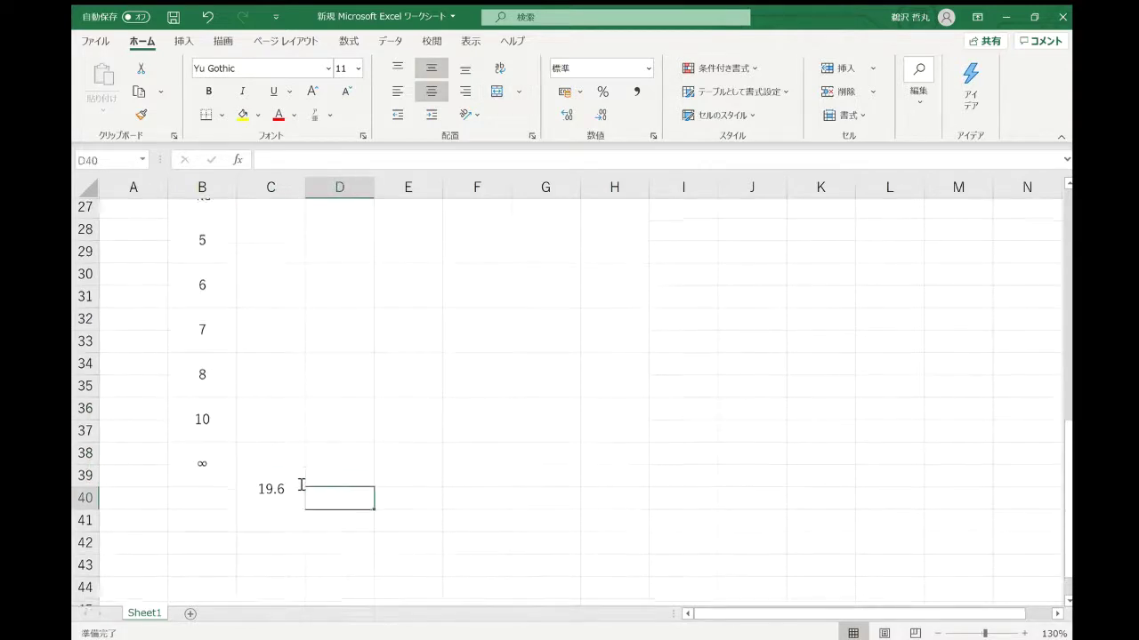
{"action": "scroll", "coordinate": [356, 432], "scroll_direction": "up", "scroll_amount": 4}
Enter 19.6 in D22 and clear that cell again
{"action": "left_click", "coordinate": [356, 428]}
{"action": "type", "text": "19.6"}
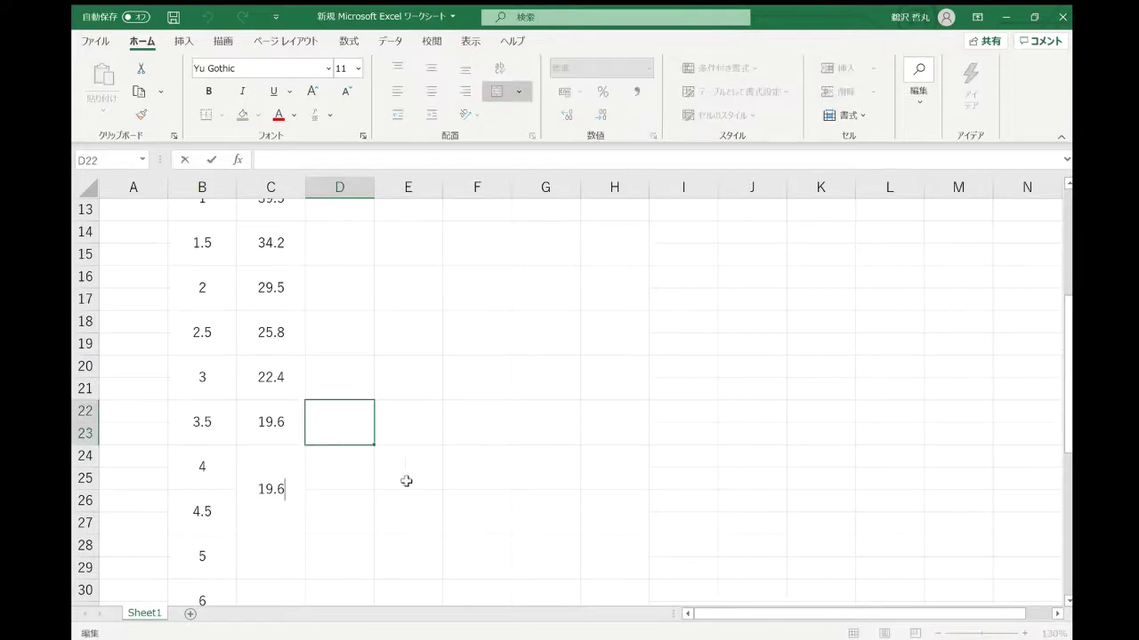
{"action": "left_click", "coordinate": [404, 477]}
{"action": "left_click", "coordinate": [321, 438]}
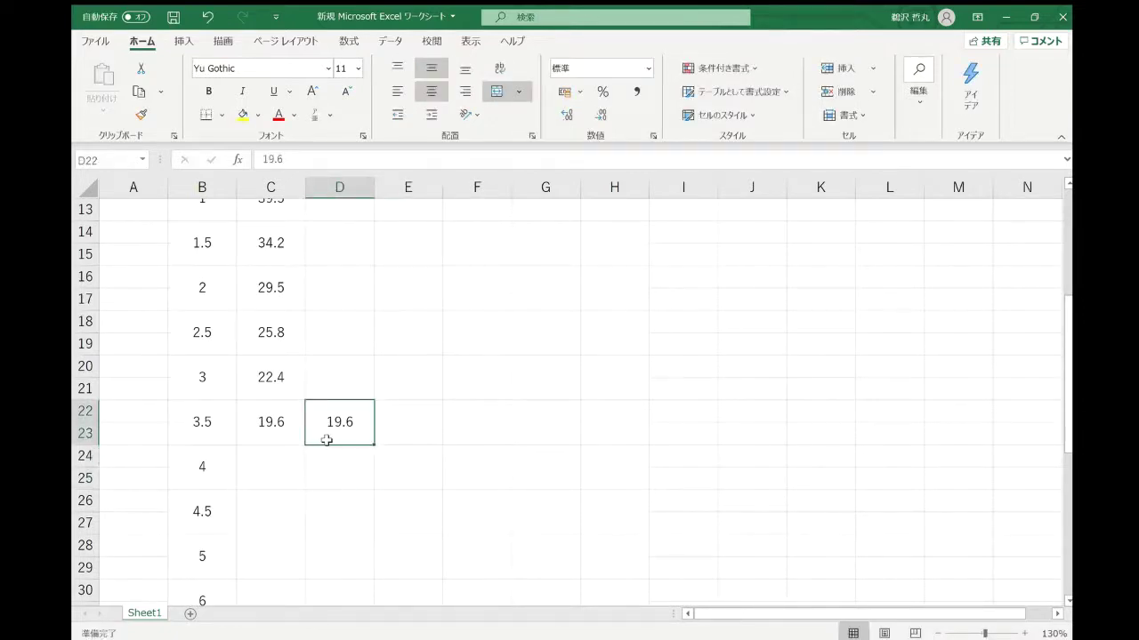
{"action": "key", "text": "Delete"}
{"action": "scroll", "coordinate": [320, 441], "scroll_direction": "down", "scroll_amount": 2}
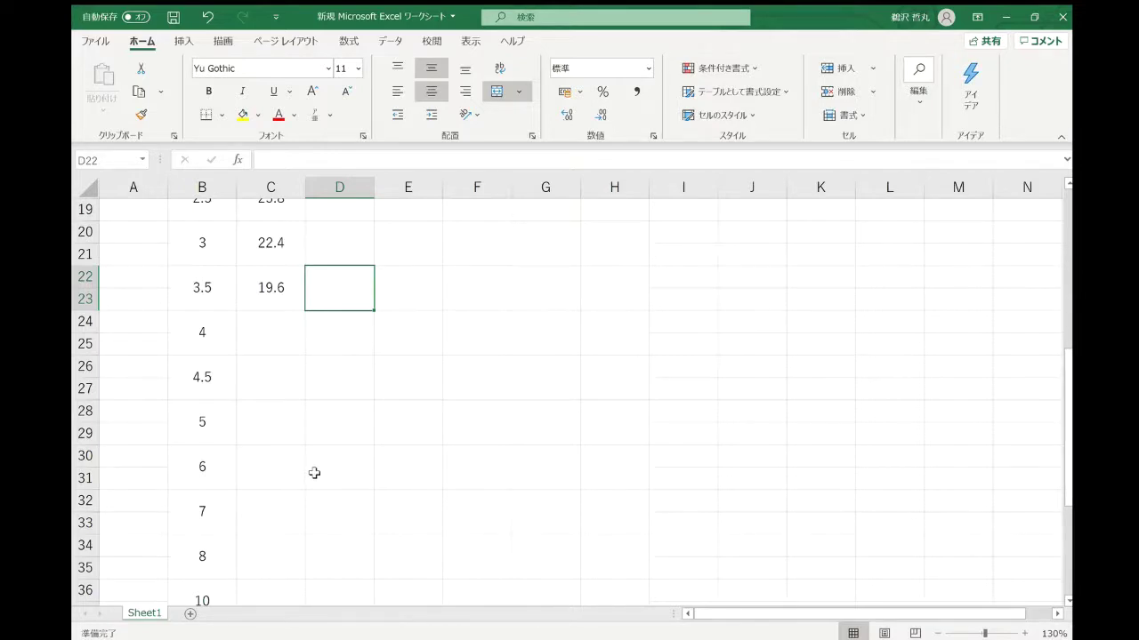
Enter the burette reading 2 in C38 for time ∞
{"action": "scroll", "coordinate": [314, 469], "scroll_direction": "down", "scroll_amount": 3}
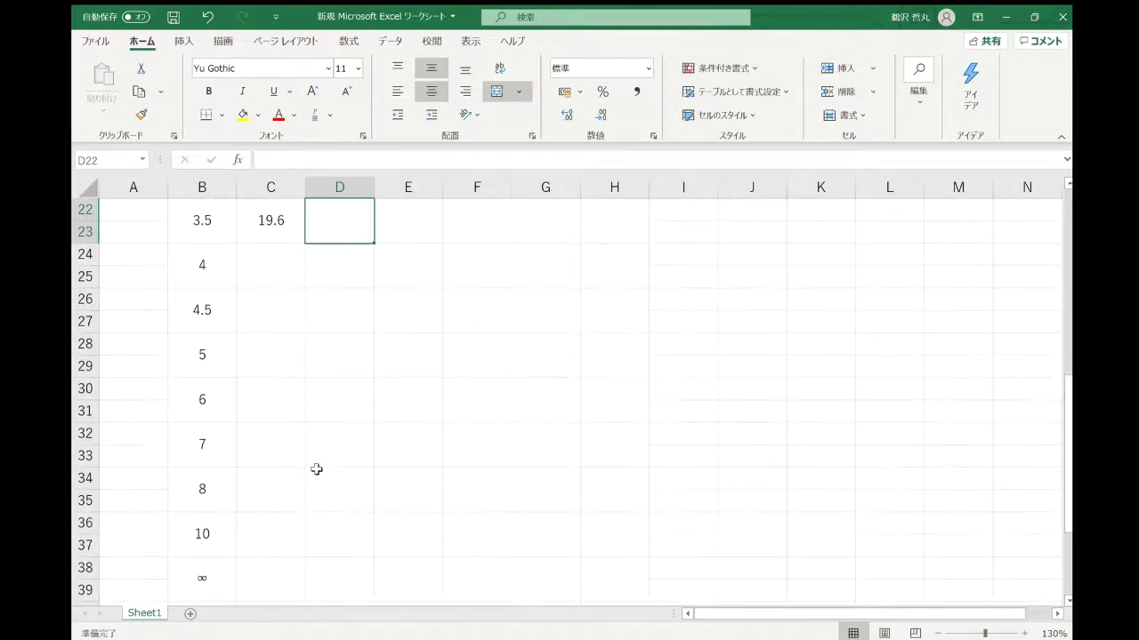
{"action": "left_click", "coordinate": [289, 457]}
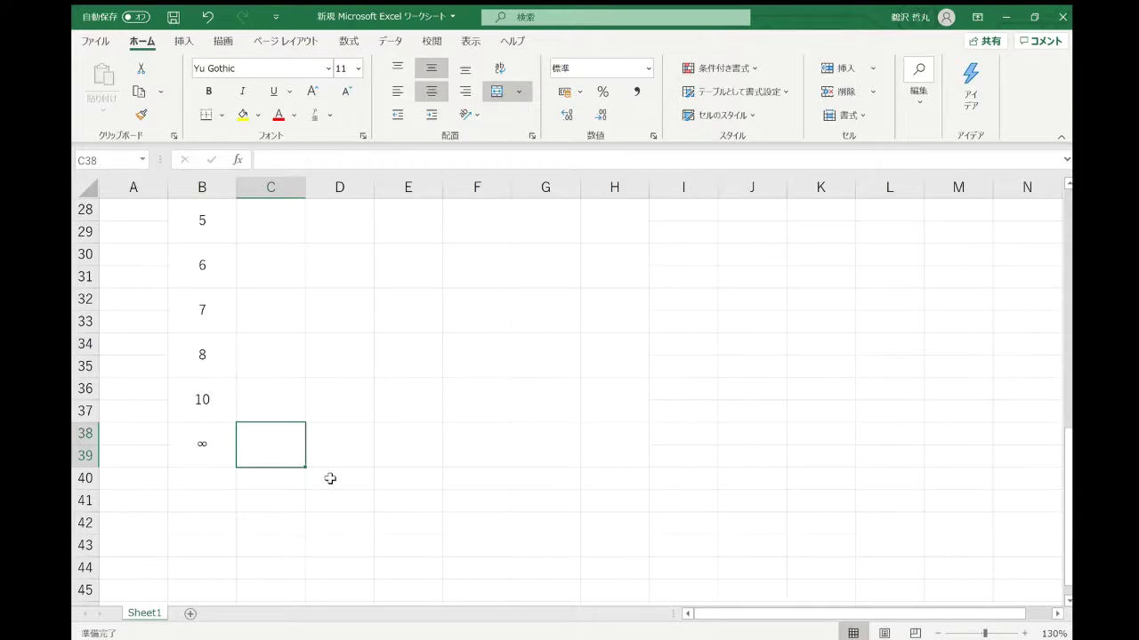
{"action": "type", "text": "2"}
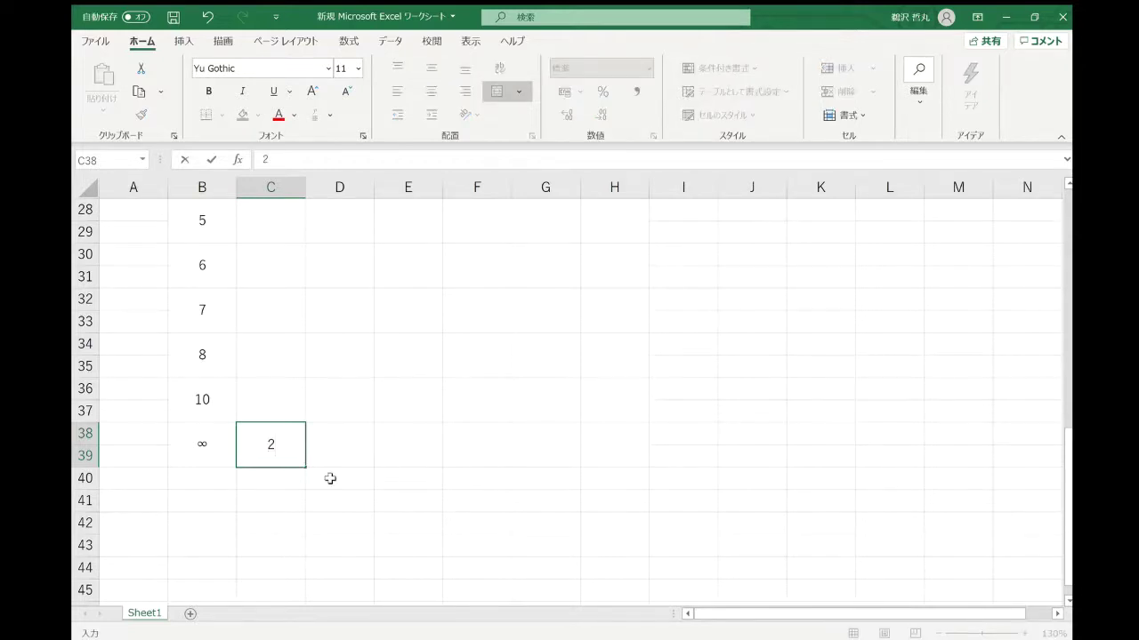
{"action": "left_click", "coordinate": [334, 481]}
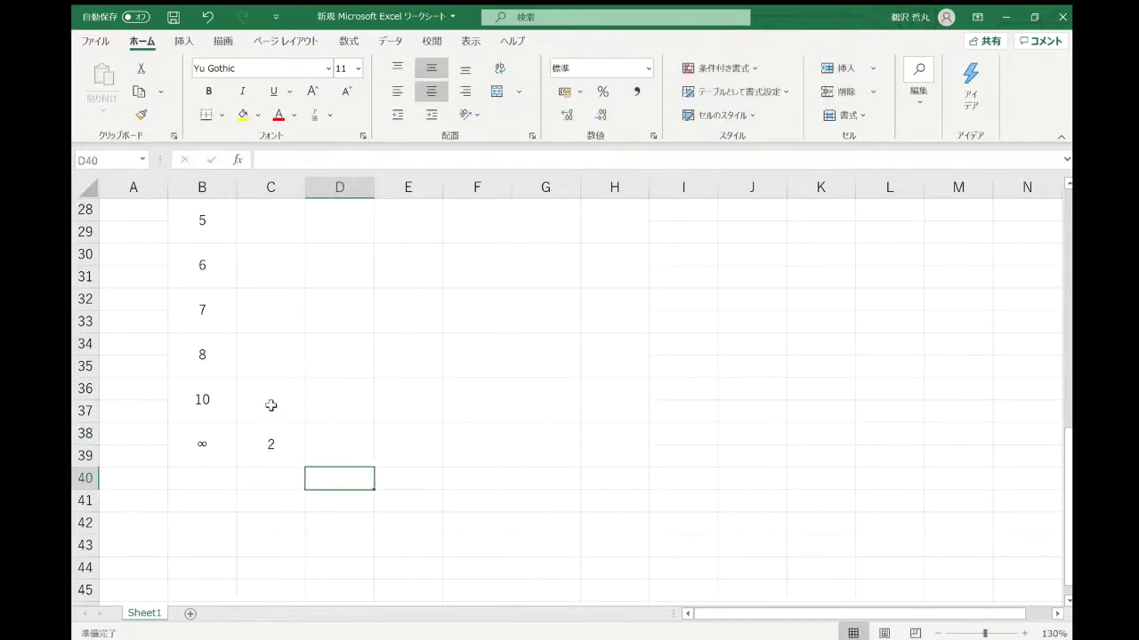
Enter the formula =C8-C8 in D8 to calculate the generated O₂ volume at time 0
{"action": "scroll", "coordinate": [282, 453], "scroll_direction": "up", "scroll_amount": 1}
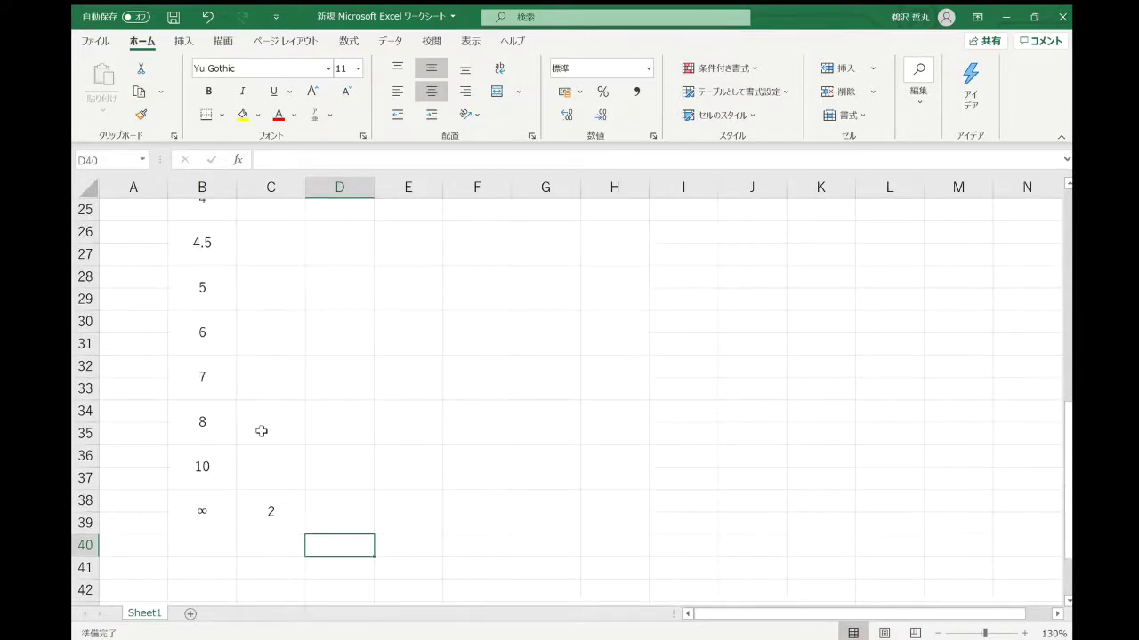
{"action": "scroll", "coordinate": [258, 432], "scroll_direction": "up", "scroll_amount": 8}
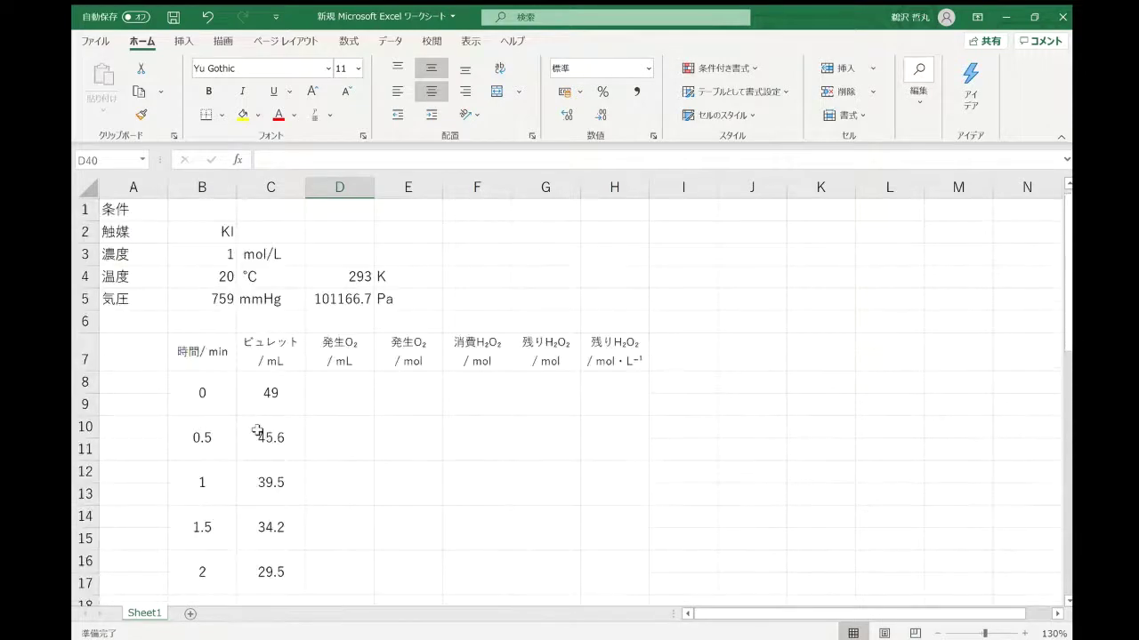
{"action": "left_click", "coordinate": [328, 407]}
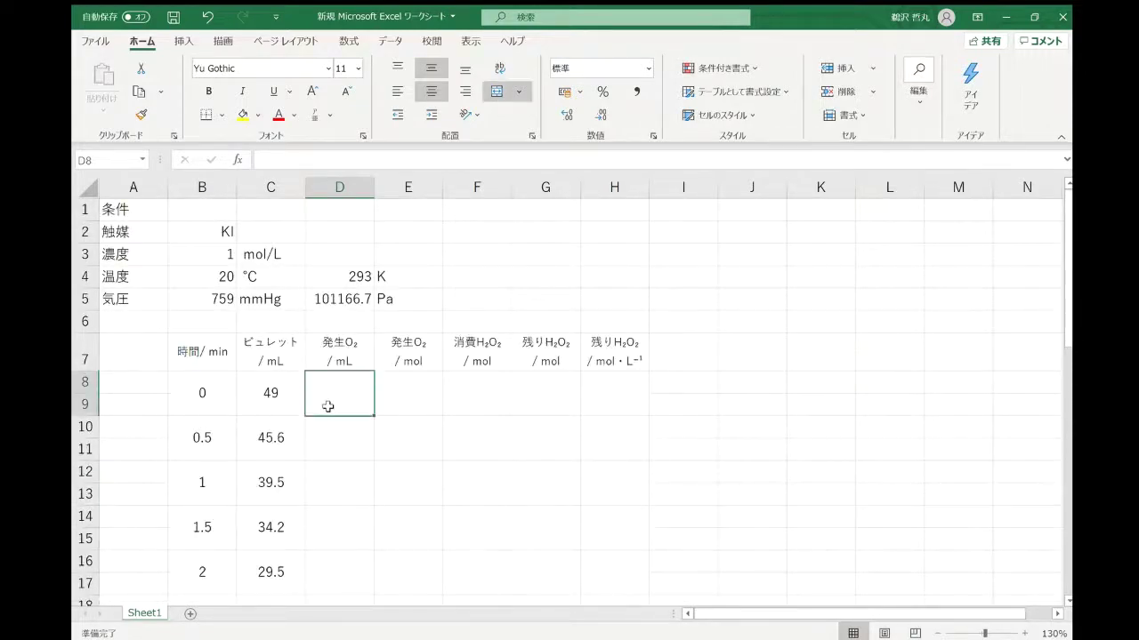
{"action": "type", "text": "="}
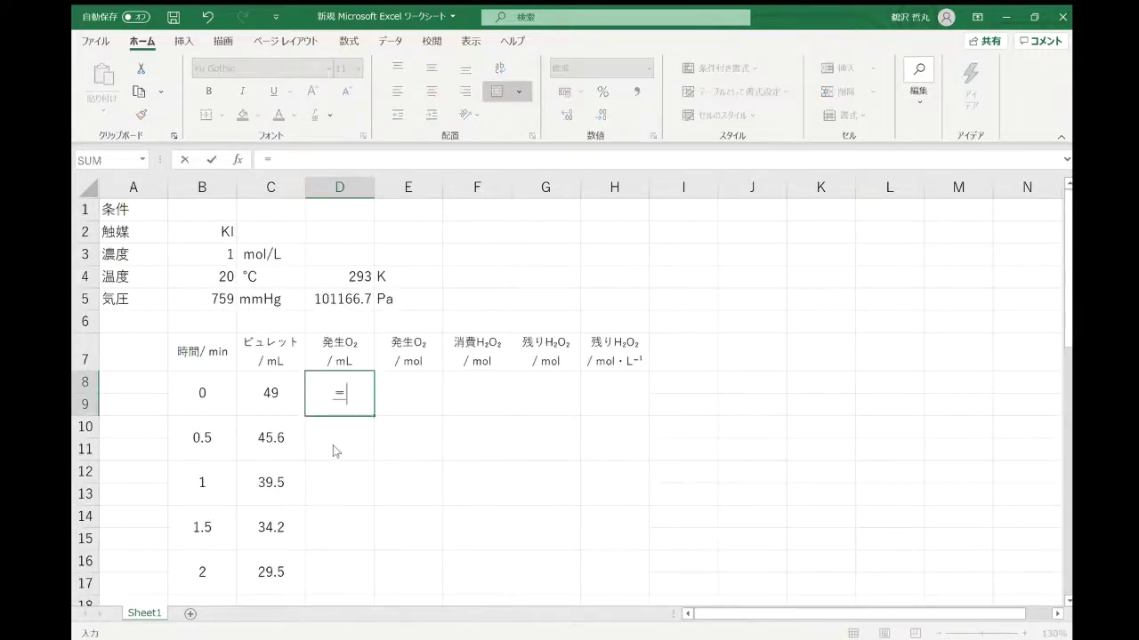
{"action": "left_click", "coordinate": [292, 402]}
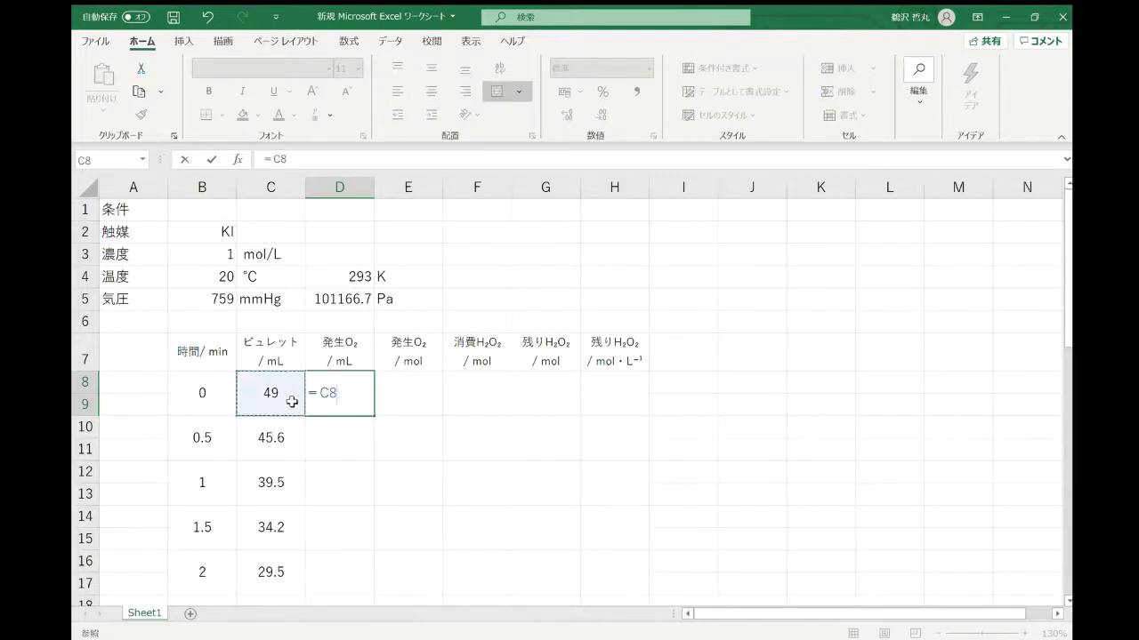
{"action": "type", "text": "-"}
{"action": "left_click", "coordinate": [292, 402]}
{"action": "key", "text": "Return"}
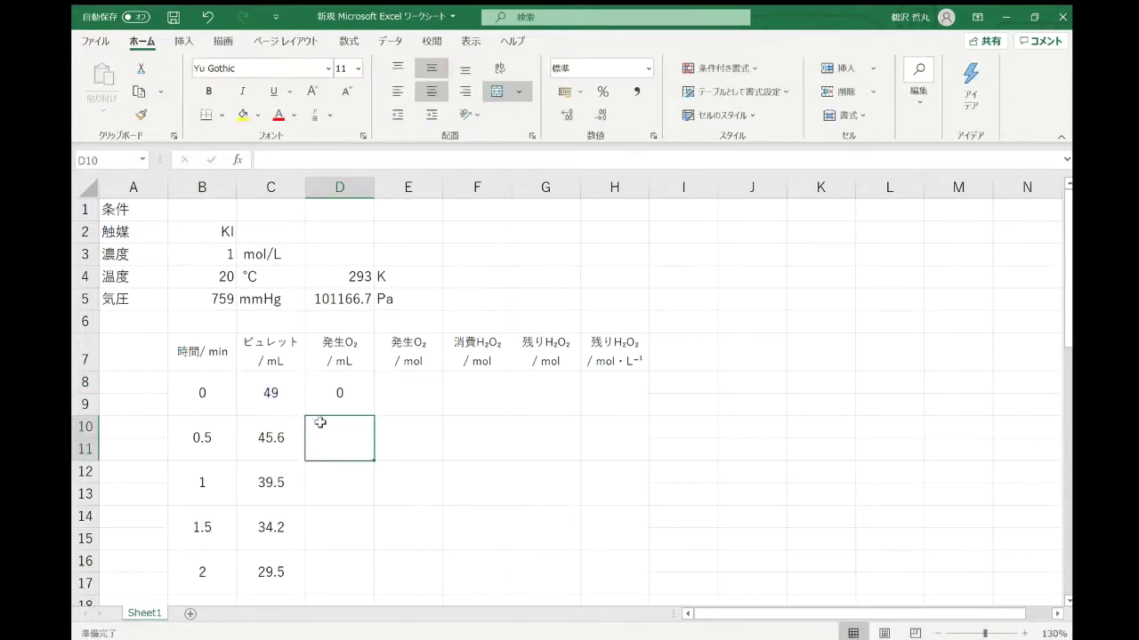
Lock the row of the first reference in D8's formula so it reads =C$8-C8
{"action": "left_click", "coordinate": [339, 399]}
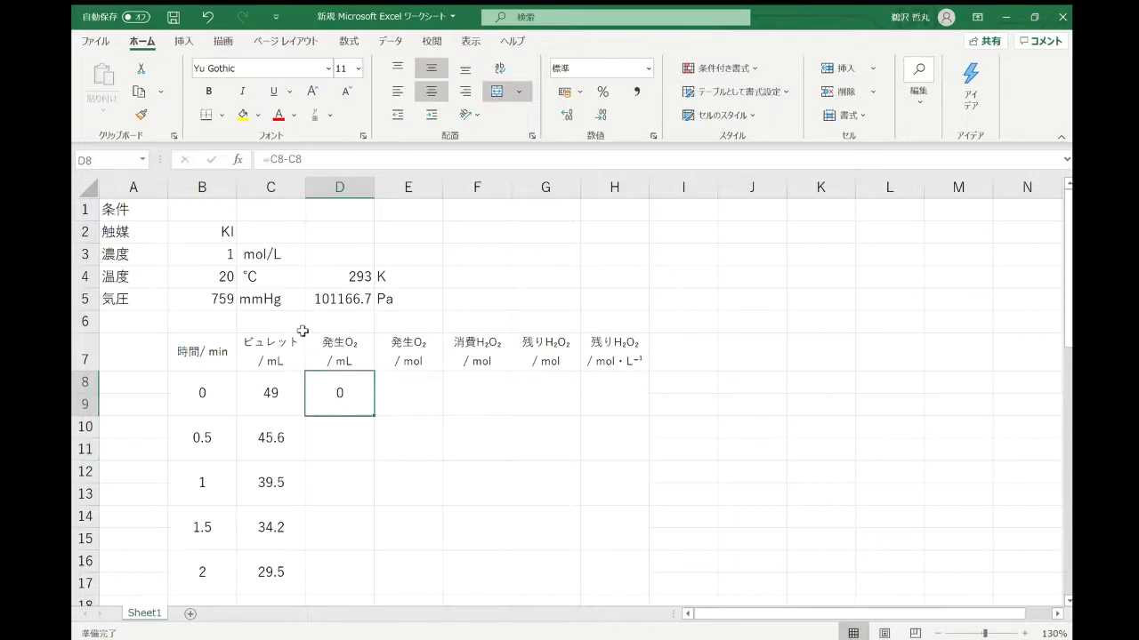
{"action": "left_click", "coordinate": [283, 161]}
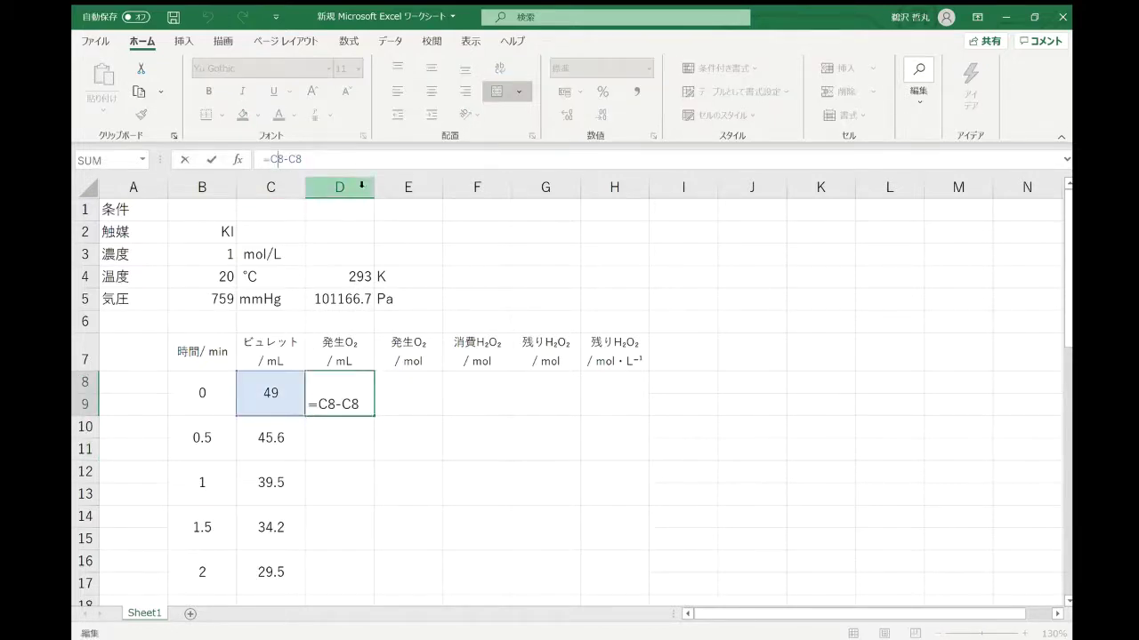
{"action": "type", "text": "$"}
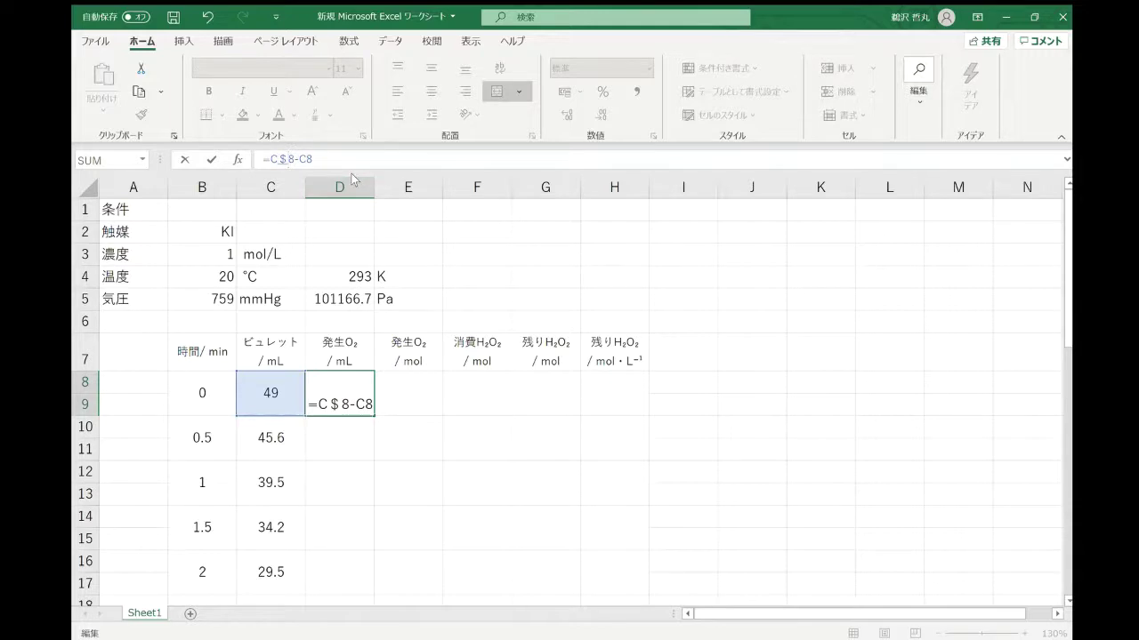
{"action": "key", "text": "Return"}
Fill D8's formula into D10 for time 0.5 and check its cell references
{"action": "left_click", "coordinate": [344, 395]}
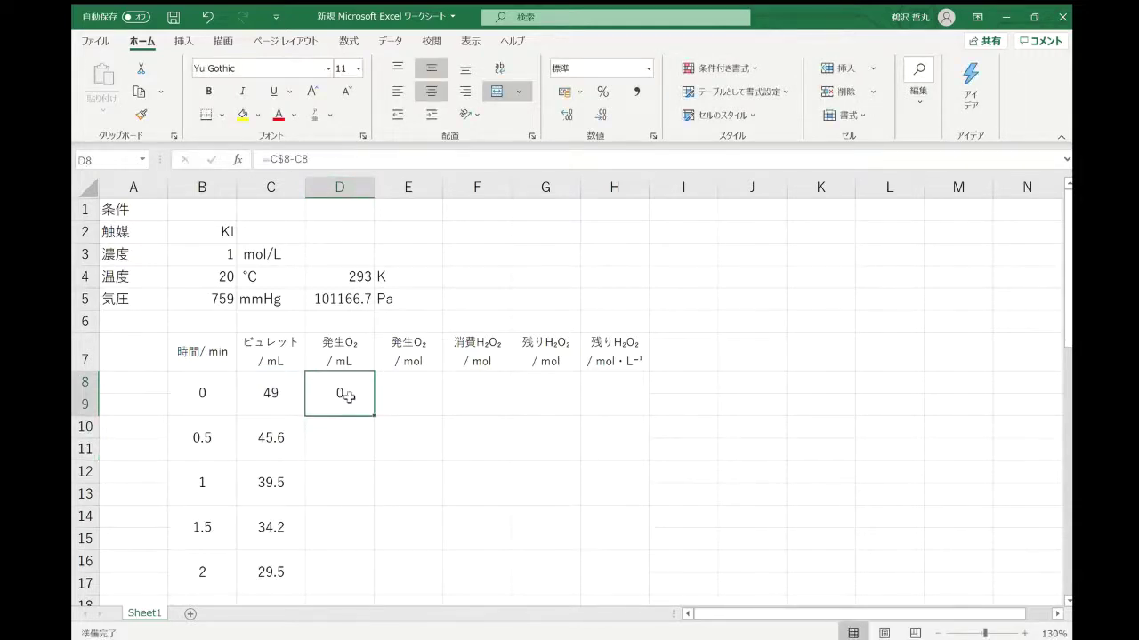
{"action": "left_click_drag", "start_coordinate": [376, 419], "coordinate": [376, 459]}
{"action": "double_click", "coordinate": [327, 451]}
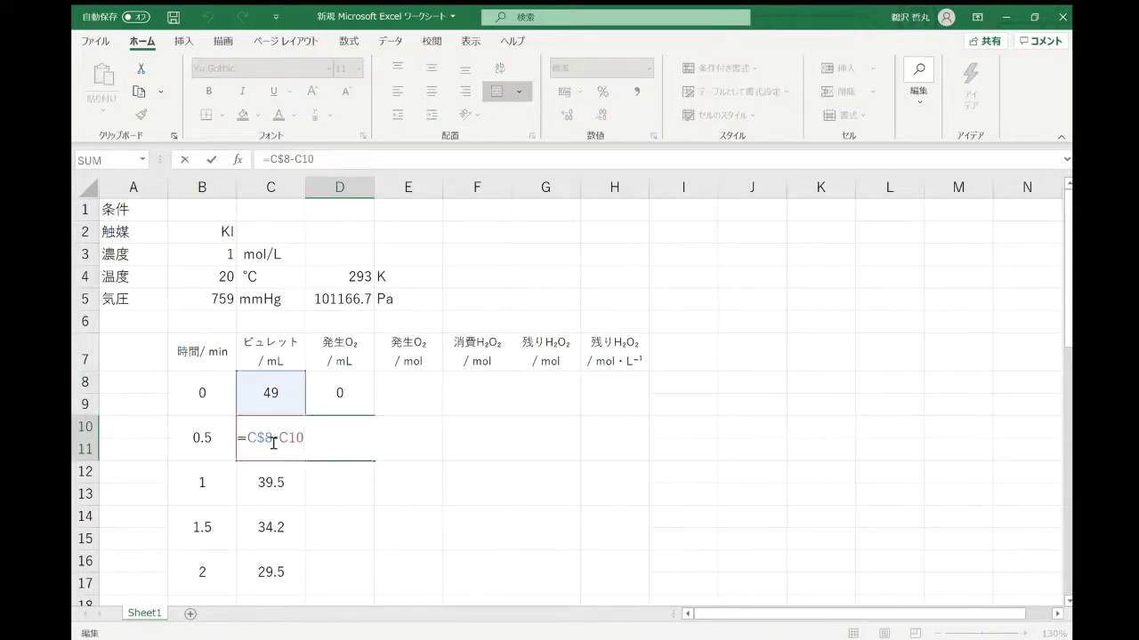
{"action": "key", "text": "Return"}
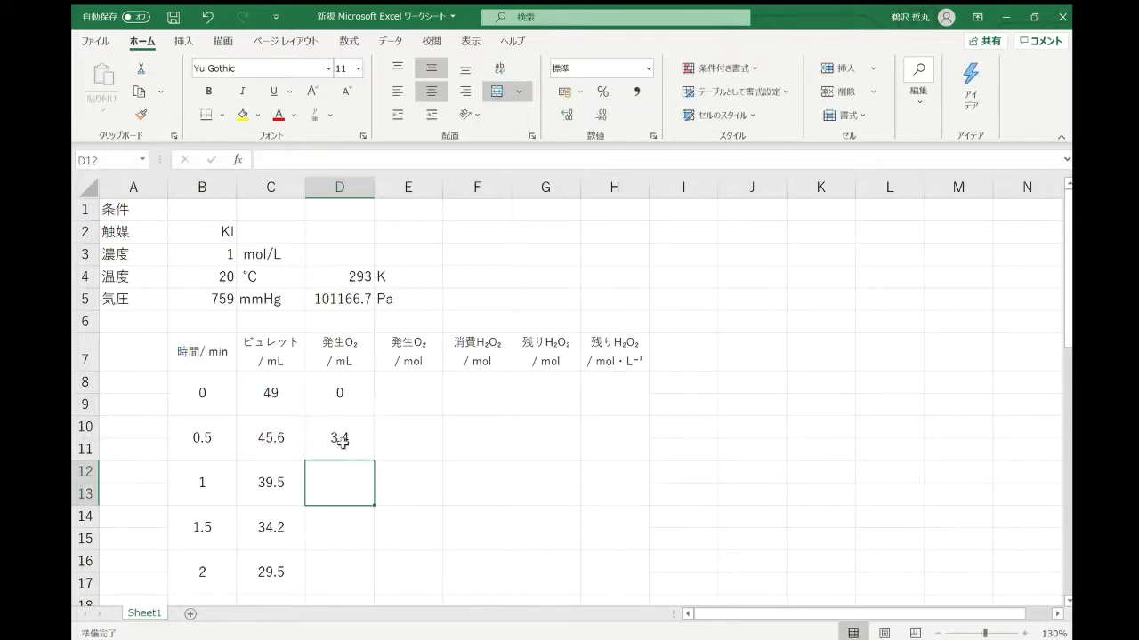
Fill D10's formula into D12 for time 1 and check its cell references
{"action": "left_click", "coordinate": [338, 437]}
{"action": "left_click_drag", "start_coordinate": [377, 461], "coordinate": [376, 508]}
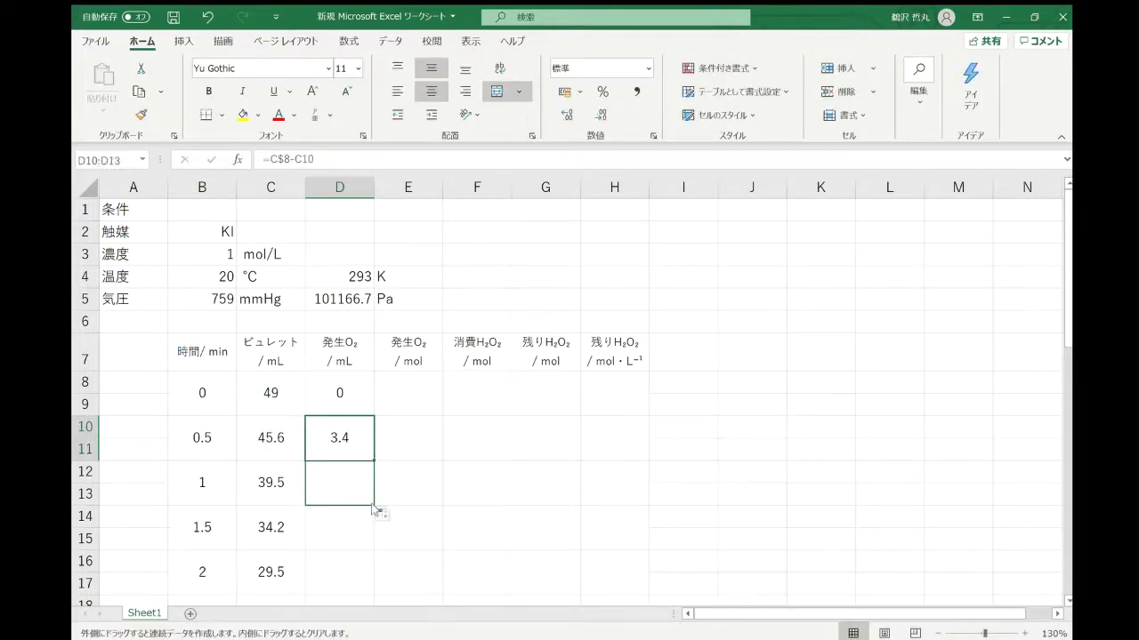
{"action": "left_click", "coordinate": [382, 496]}
{"action": "double_click", "coordinate": [342, 496]}
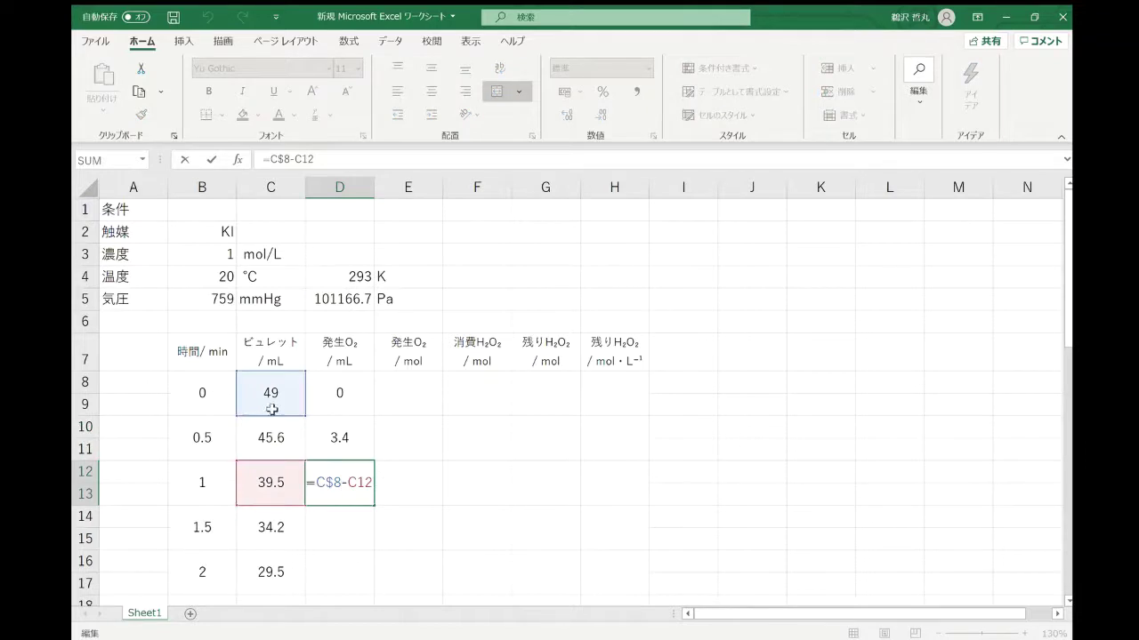
{"action": "key", "text": "Return"}
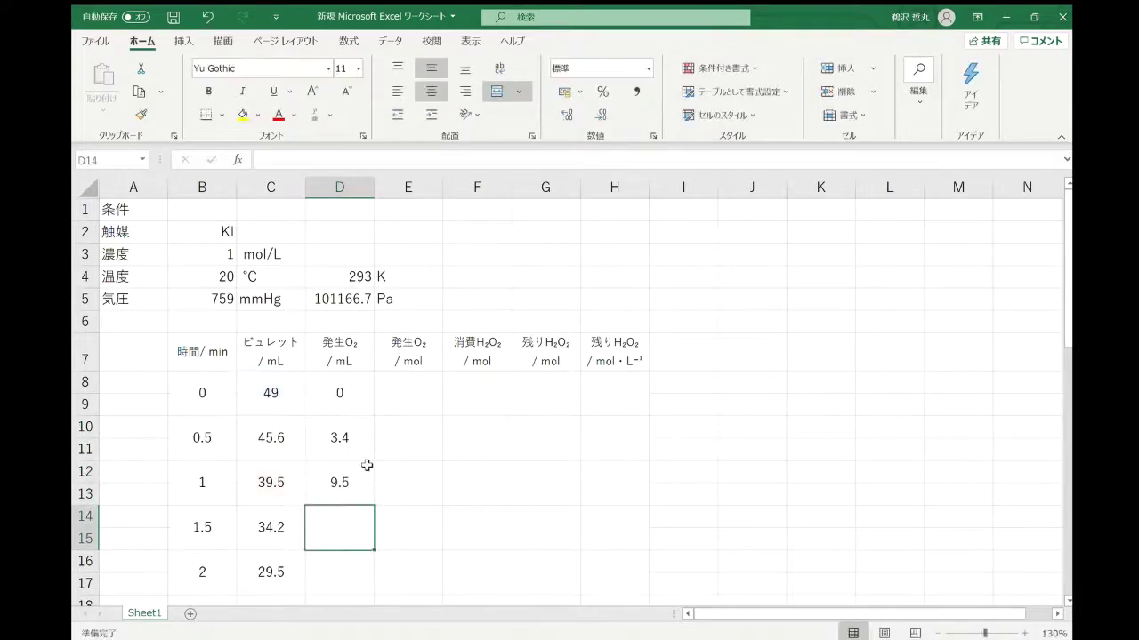
Fill the generated O₂ volume formula from D12 down to D38
{"action": "scroll", "coordinate": [353, 499], "scroll_direction": "down", "scroll_amount": 1}
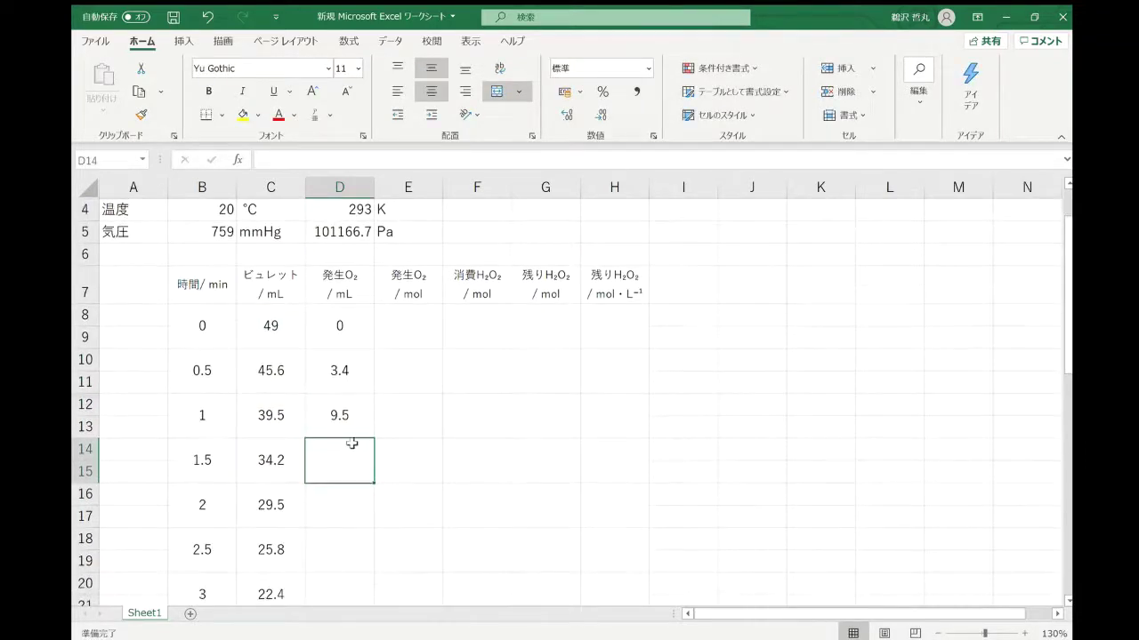
{"action": "left_click", "coordinate": [352, 433]}
{"action": "mouse_move", "coordinate": [373, 439]}
{"action": "left_mouse_down"}
{"action": "mouse_move", "coordinate": [375, 616]}
{"action": "mouse_move", "coordinate": [363, 550]}
{"action": "left_mouse_up"}
{"action": "left_click", "coordinate": [403, 500]}
Clear the formulas in D24 through D36, where no burette readings have been entered
{"action": "left_click_drag", "start_coordinate": [354, 494], "coordinate": [339, 391]}
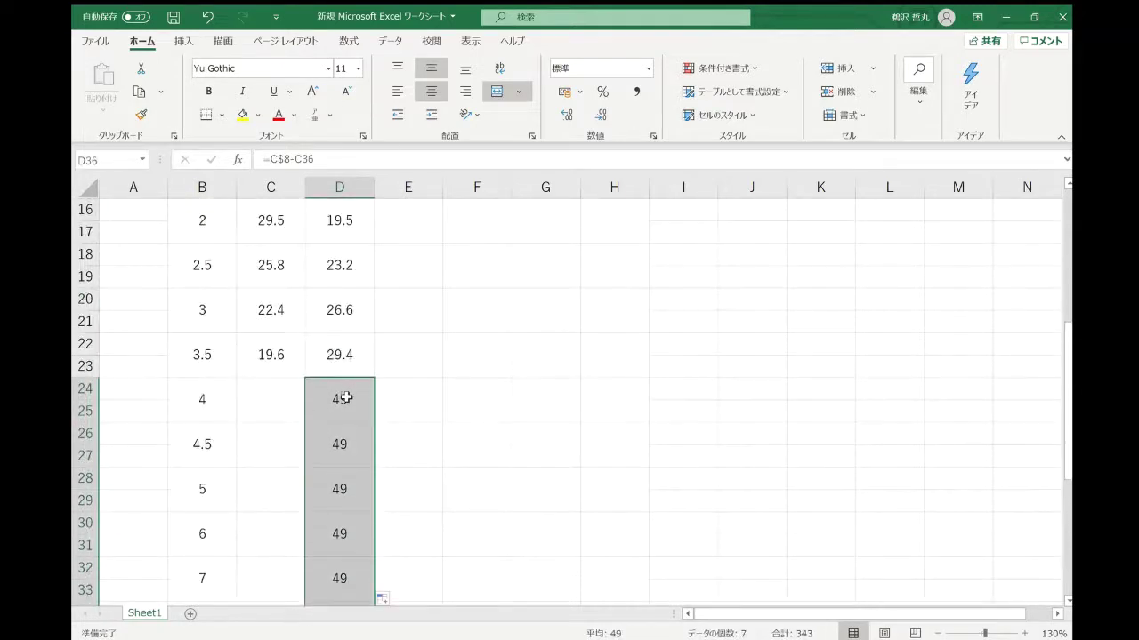
{"action": "key", "text": "Delete"}
{"action": "left_click", "coordinate": [436, 377]}
Begin E8's formula for generated O₂ in mol with the numerator (D5*D8/1000) and a division sign
{"action": "scroll", "coordinate": [438, 437], "scroll_direction": "up", "scroll_amount": 9}
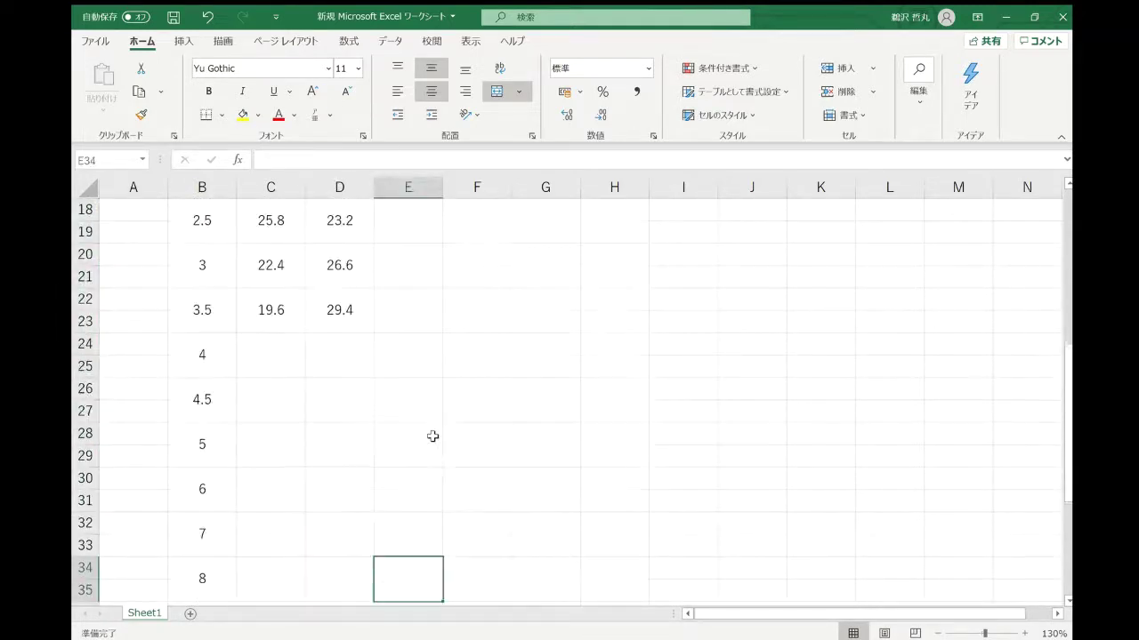
{"action": "left_click", "coordinate": [408, 392]}
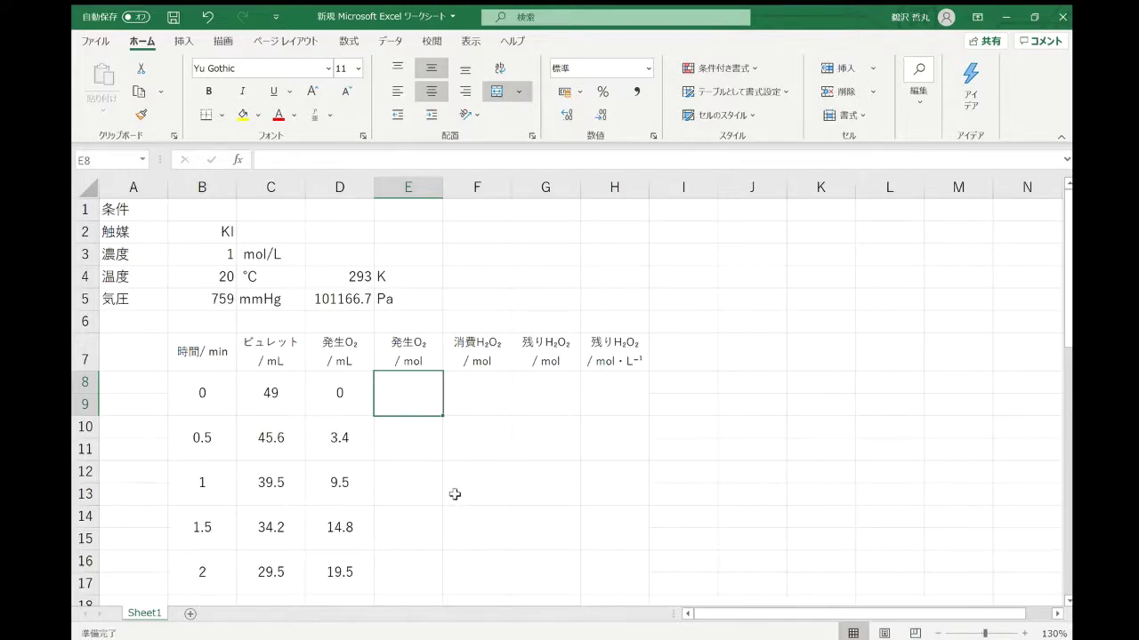
{"action": "type", "text": "="}
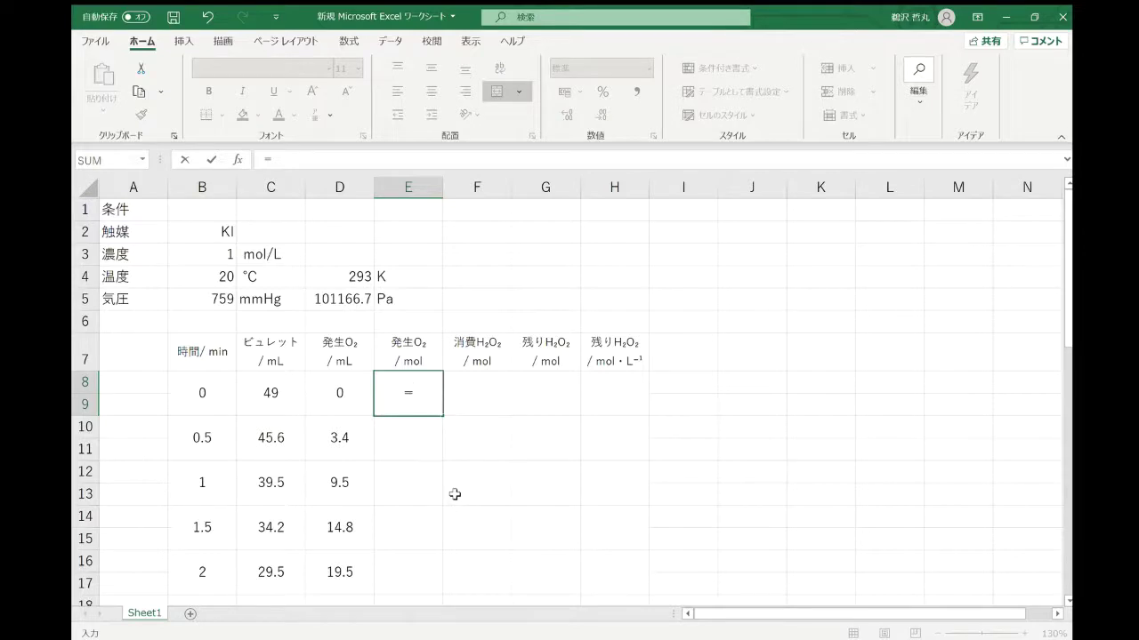
{"action": "type", "text": "("}
{"action": "left_click", "coordinate": [346, 299]}
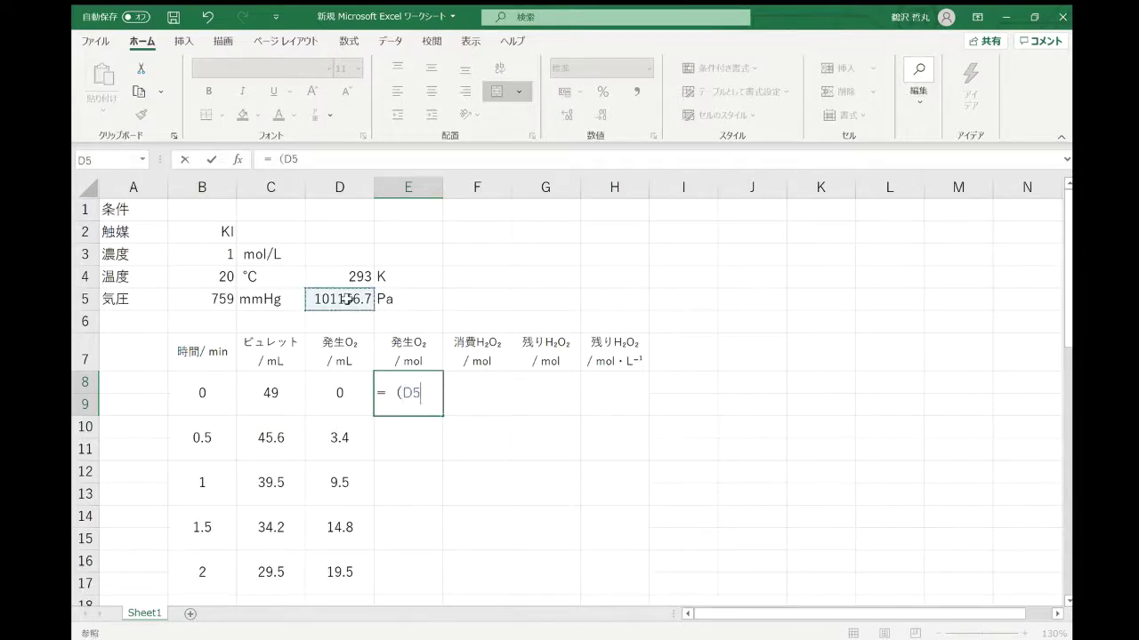
{"action": "type", "text": "*"}
{"action": "left_click", "coordinate": [326, 394]}
{"action": "type", "text": "/"}
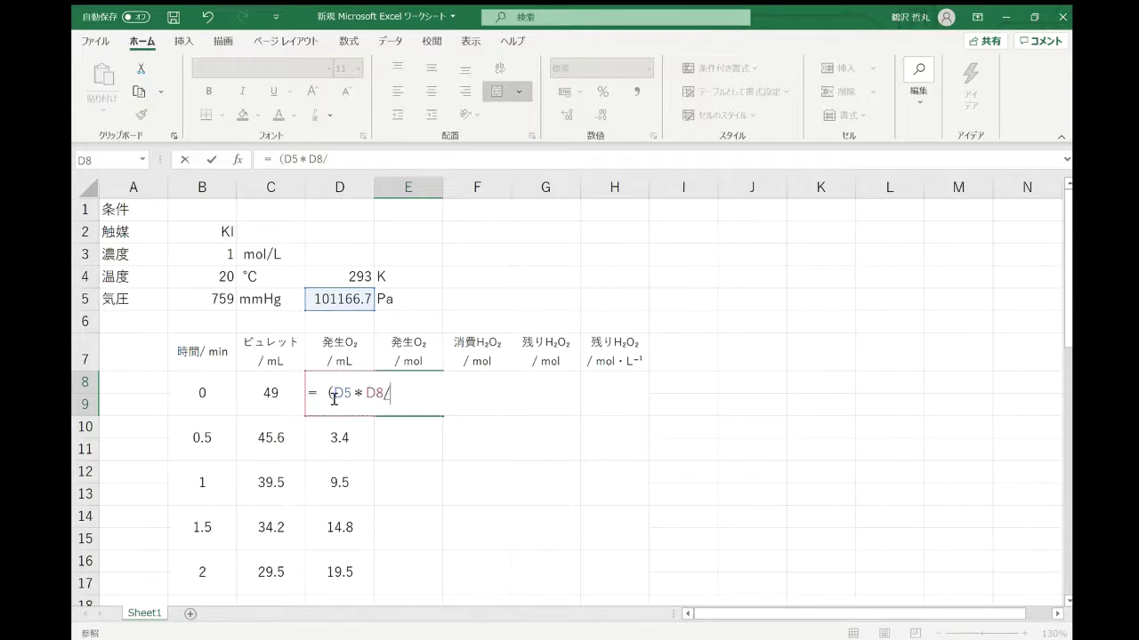
{"action": "type", "text": "1000) /"}
Add the divisor (8310*D4) to complete E8's formula as =(D5*D8/1000)/(8310*D4)
{"action": "type", "text": "("}
{"action": "key", "text": "Return"}
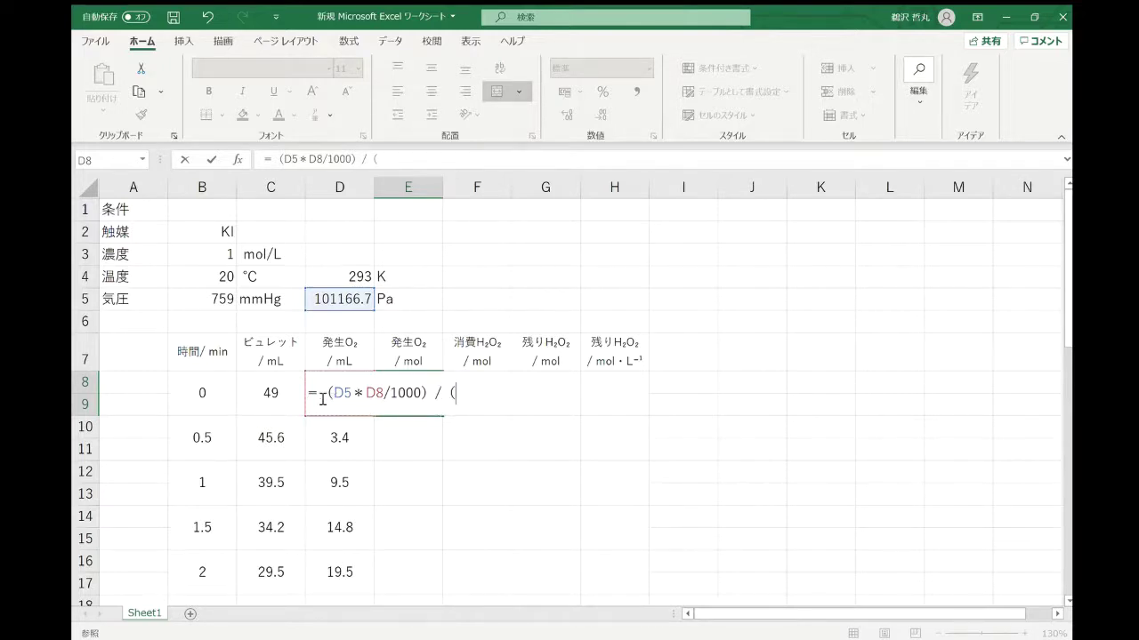
{"action": "type", "text": "8310"}
{"action": "key", "text": "Return"}
{"action": "type", "text": "*"}
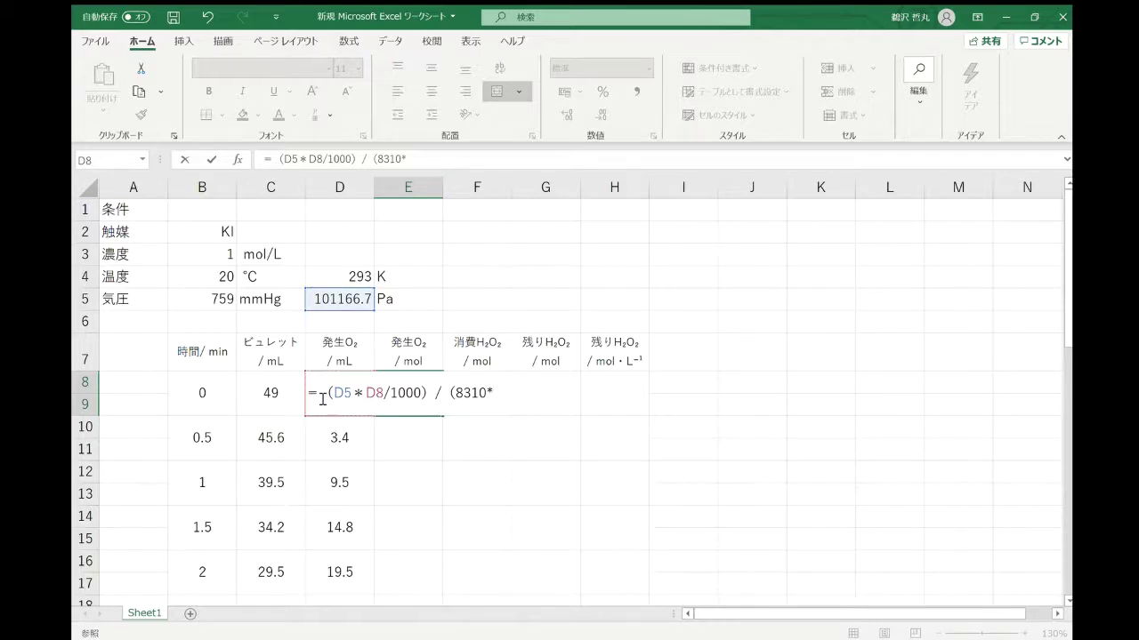
{"action": "left_click", "coordinate": [333, 277]}
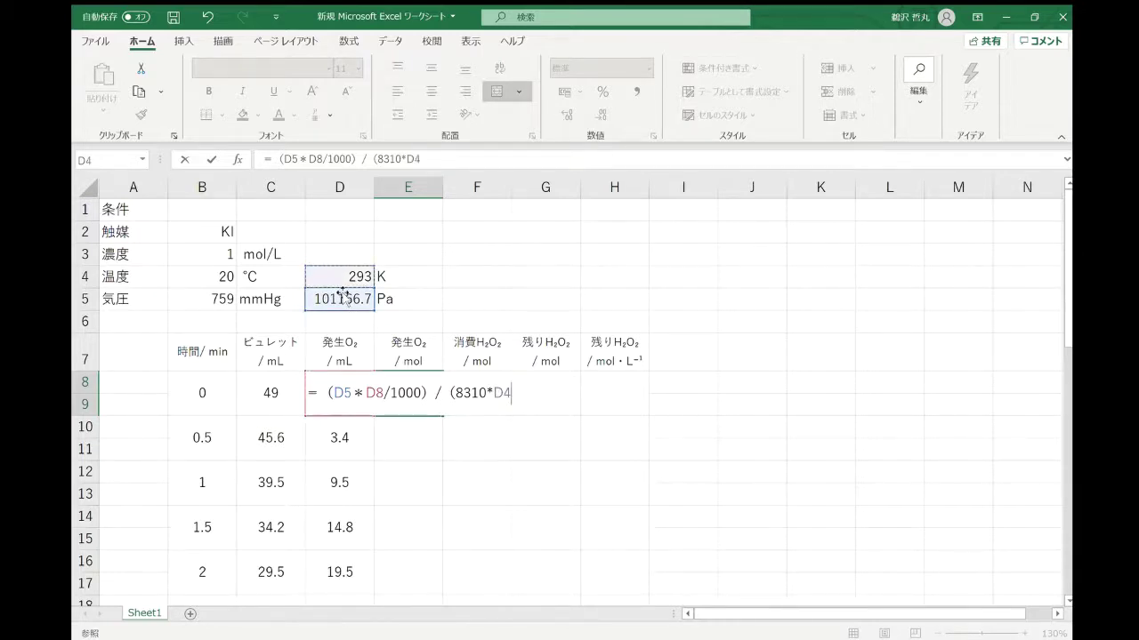
{"action": "type", "text": ")"}
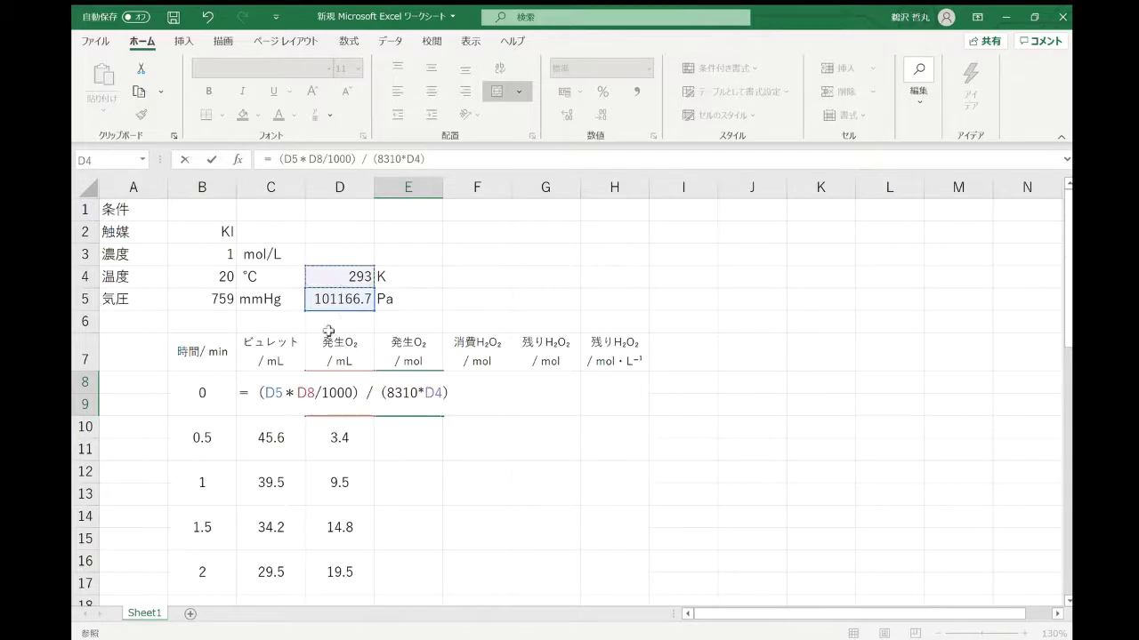
Lock the pressure and temperature rows in E8's formula so it reads =(D$5*D8/1000)/(8310*D$4)
{"action": "left_click", "coordinate": [275, 393]}
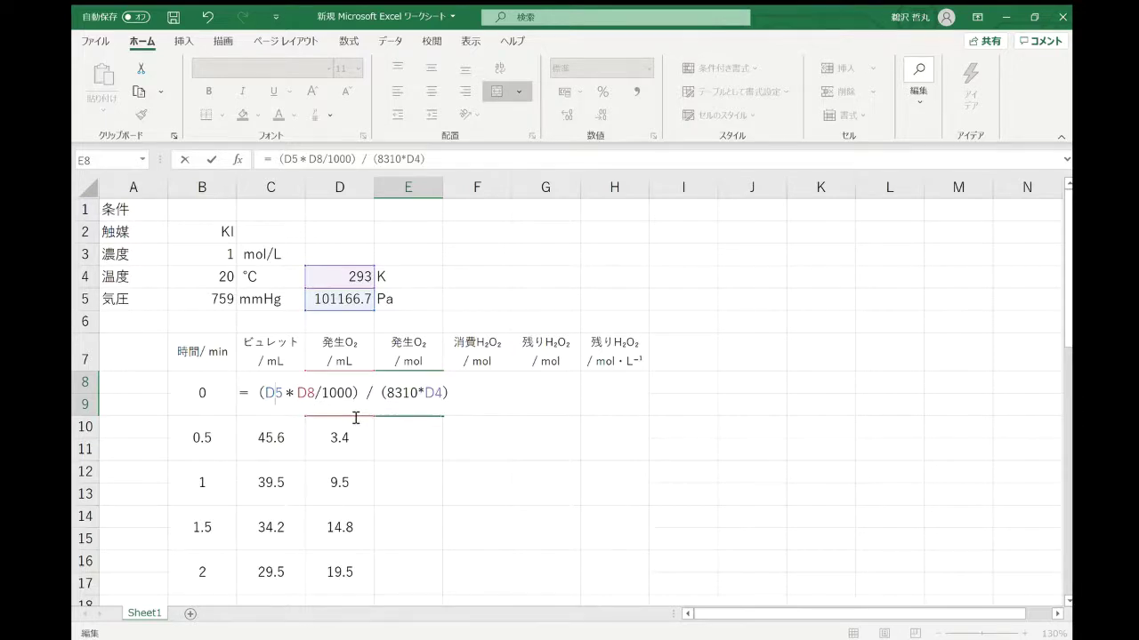
{"action": "type", "text": "$"}
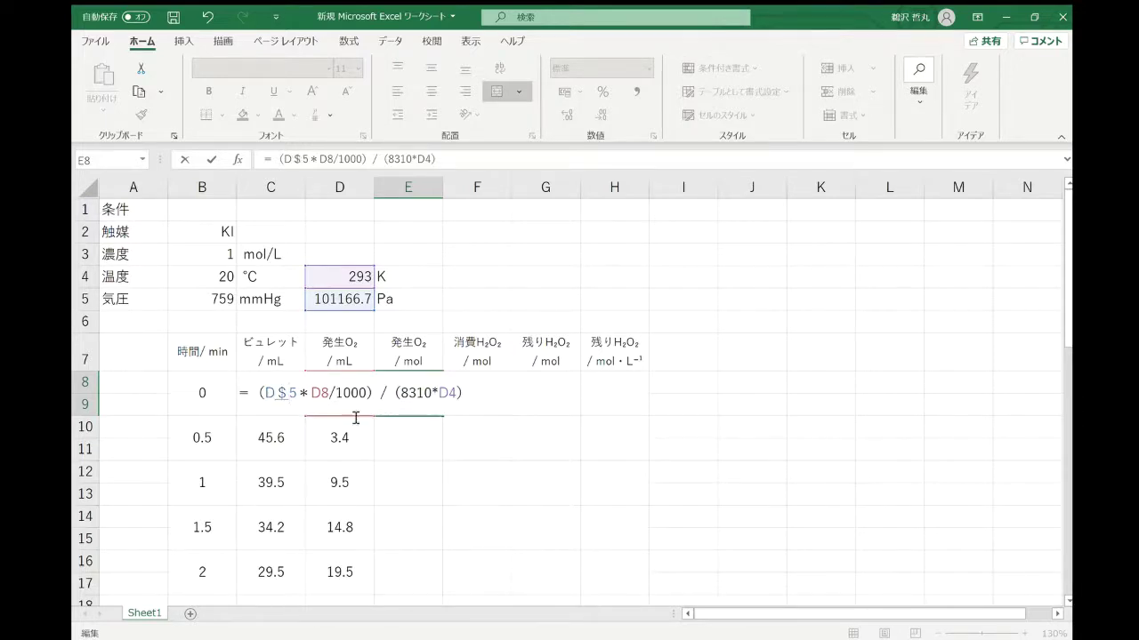
{"action": "left_click", "coordinate": [455, 399]}
{"action": "type", "text": "$"}
{"action": "key", "text": "Return"}
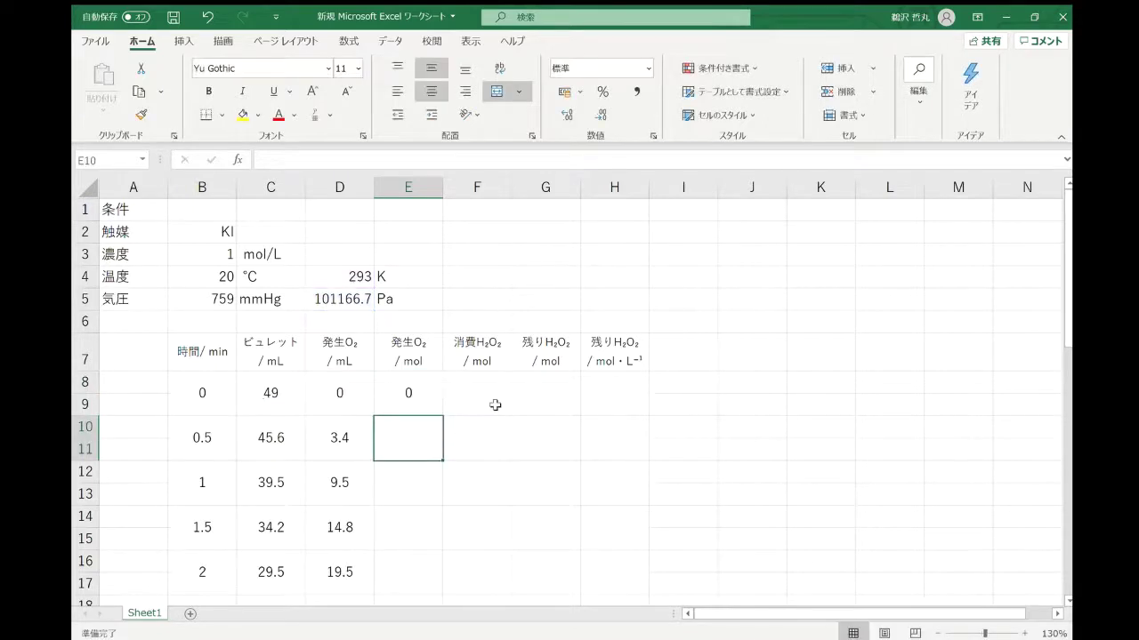
Fill E8's generated O₂ formula down column E to the ∞ row (E38), and clear it from E24 through E36
{"action": "left_click", "coordinate": [431, 412]}
{"action": "left_click_drag", "start_coordinate": [442, 415], "coordinate": [431, 503]}
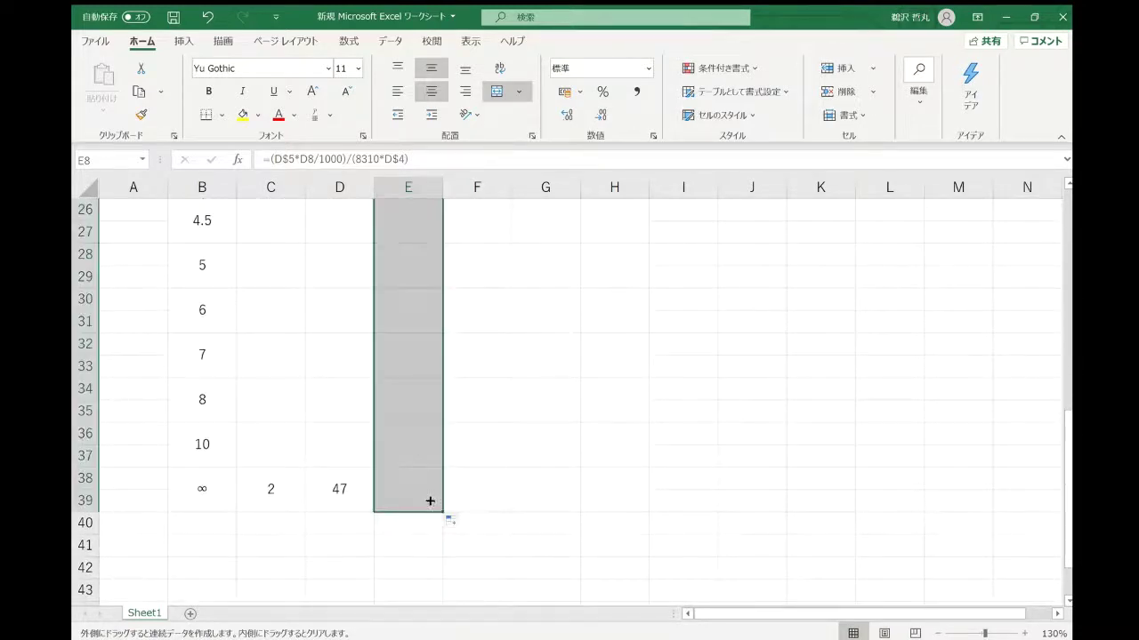
{"action": "left_click", "coordinate": [428, 451]}
{"action": "double_click", "coordinate": [427, 449]}
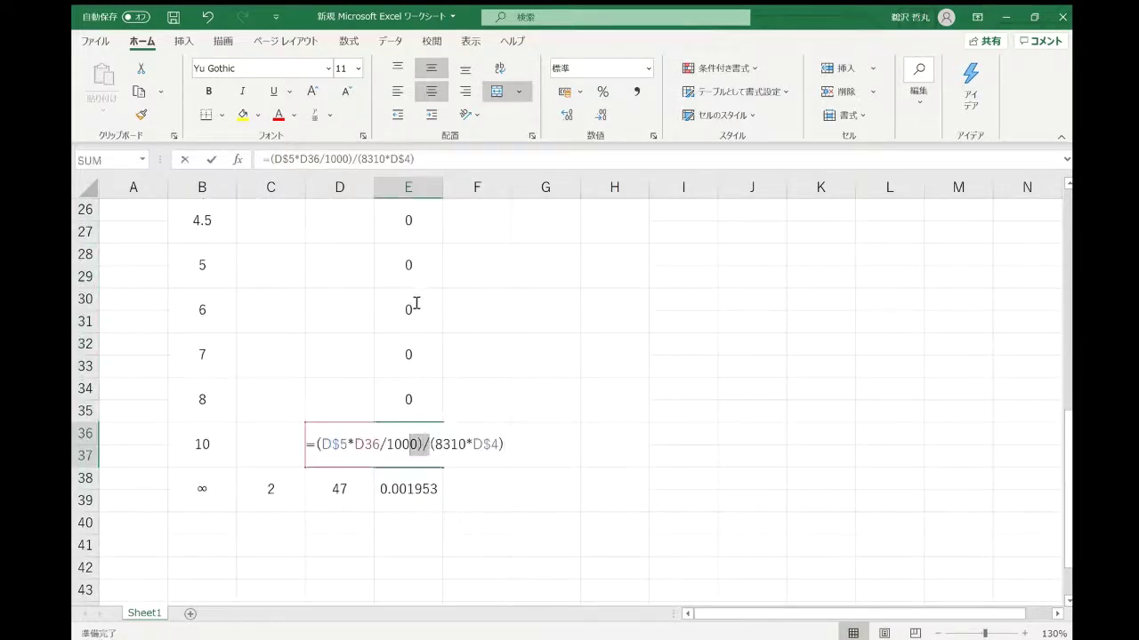
{"action": "left_click", "coordinate": [423, 366]}
{"action": "left_click_drag", "start_coordinate": [415, 437], "coordinate": [433, 330]}
{"action": "key", "text": "Delete"}
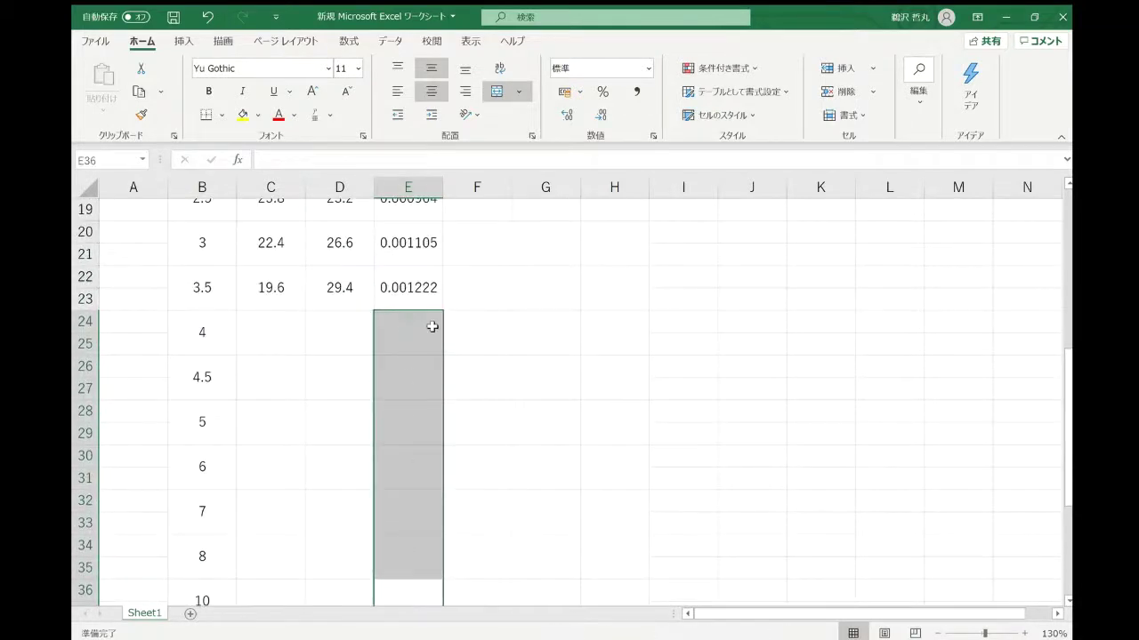
{"action": "left_click", "coordinate": [485, 325]}
Enter the formula =E8*2 in F8 to calculate the consumed H₂O₂ in mol at time 0
{"action": "scroll", "coordinate": [452, 356], "scroll_direction": "up", "scroll_amount": 6}
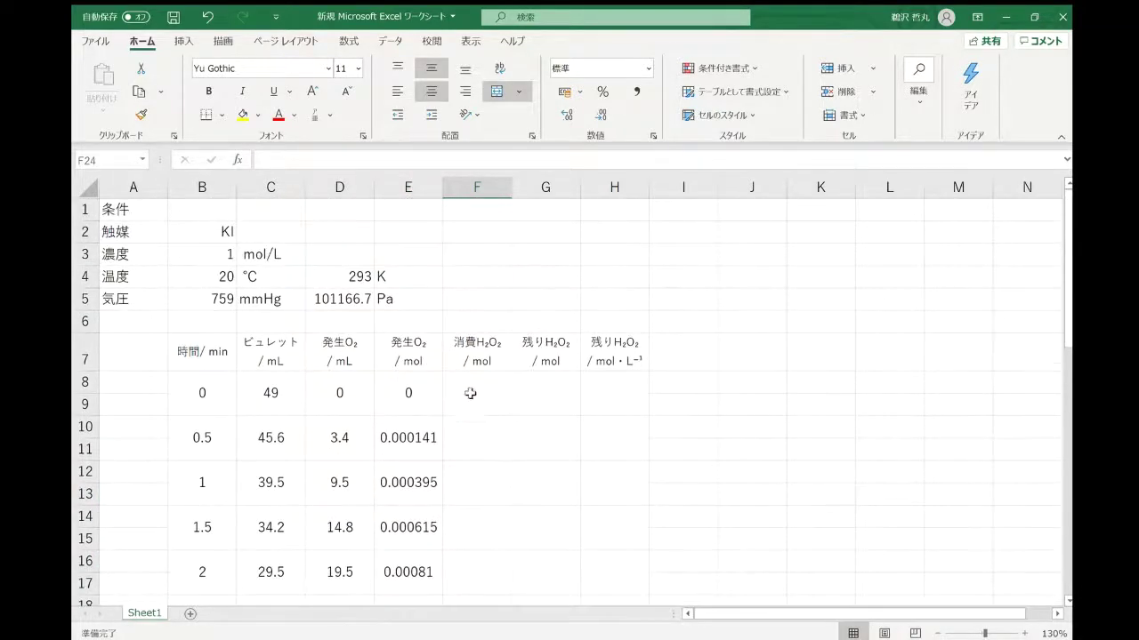
{"action": "left_click", "coordinate": [474, 389]}
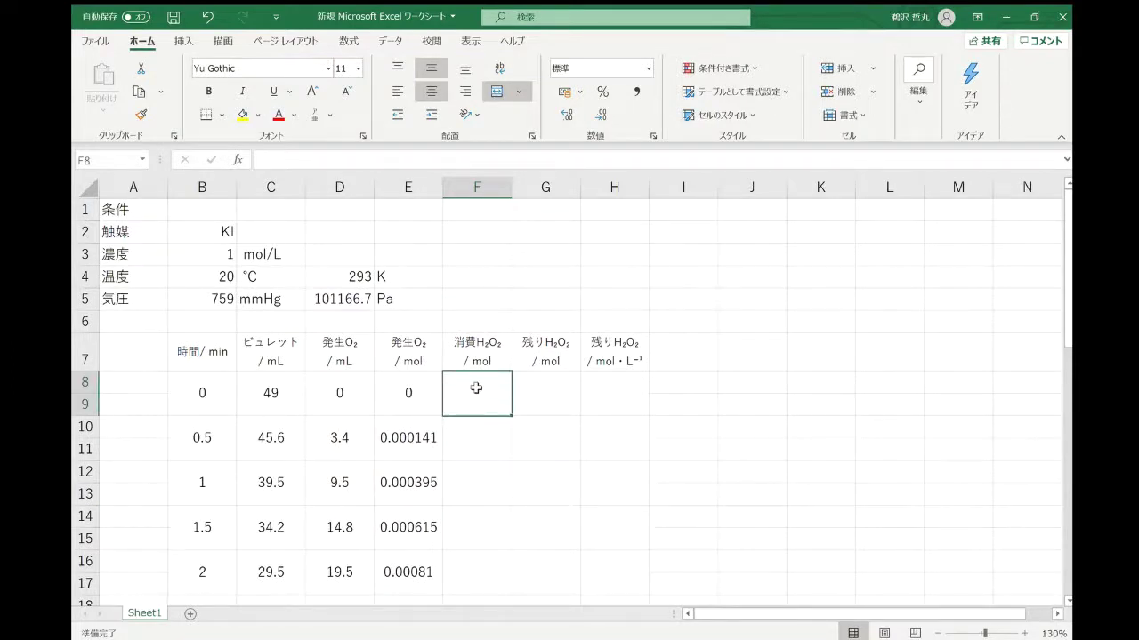
{"action": "type", "text": "="}
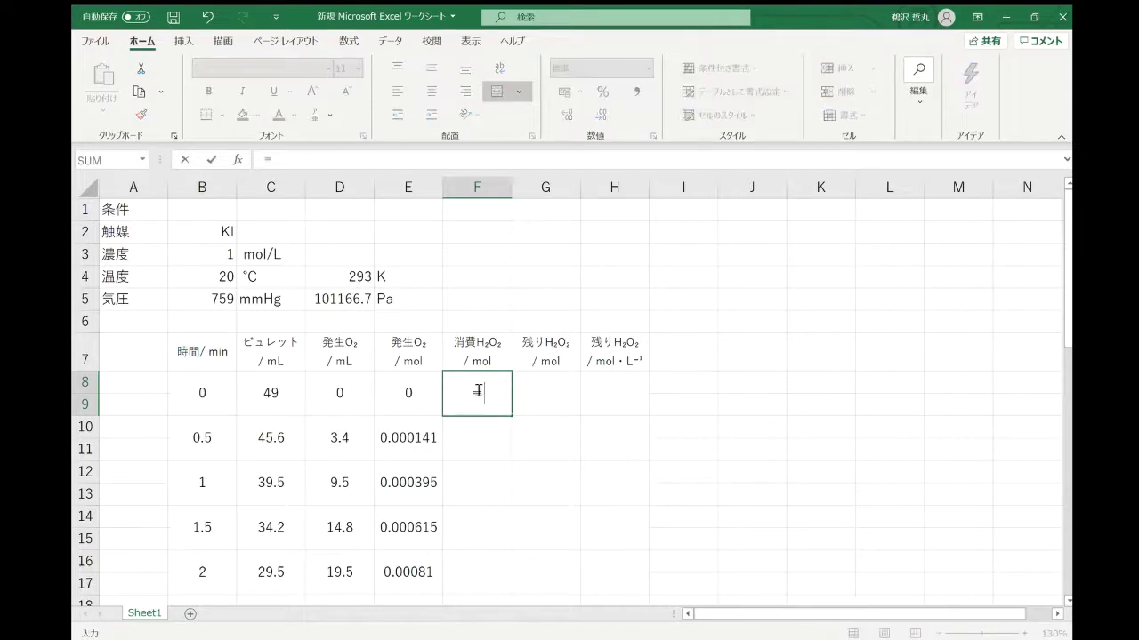
{"action": "left_click", "coordinate": [429, 413]}
{"action": "type", "text": "*2"}
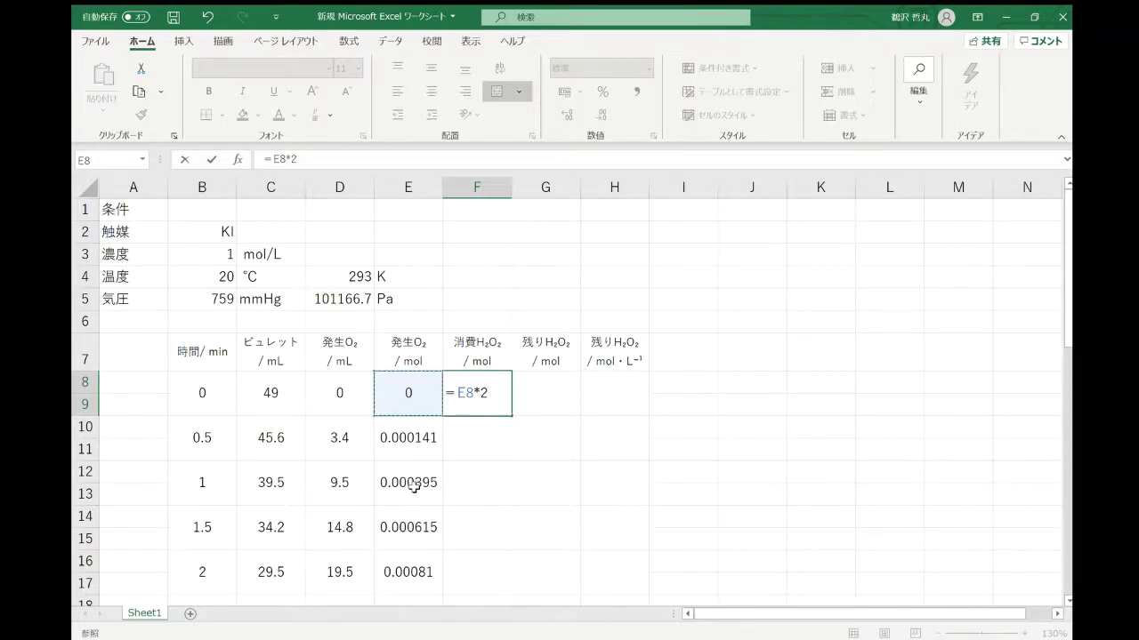
{"action": "key", "text": "Return"}
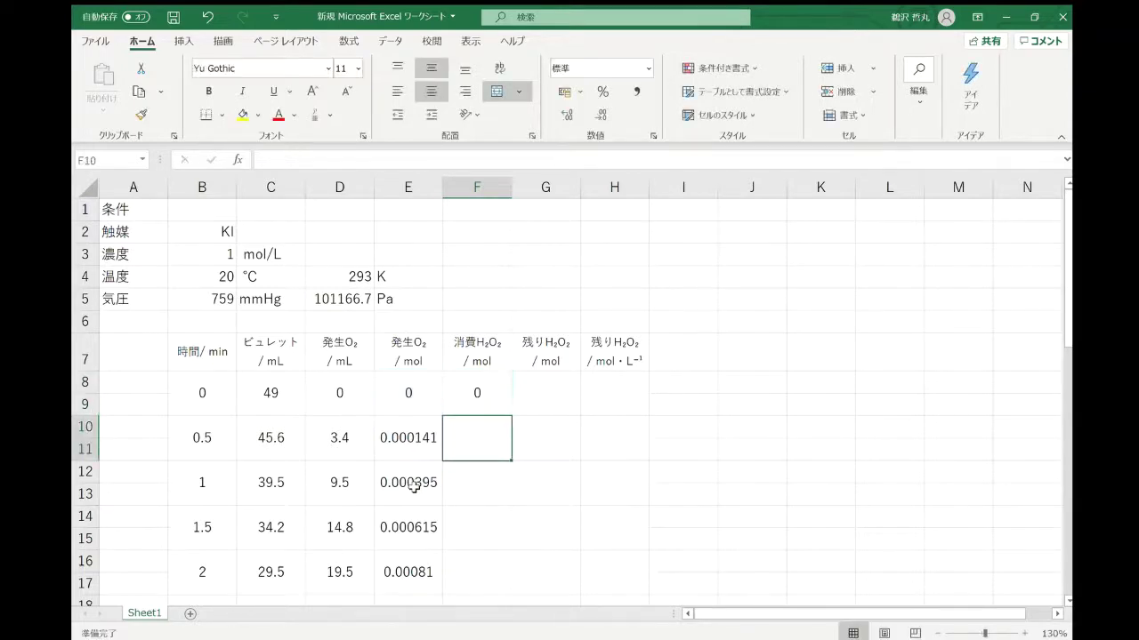
Fill F8's consumed H₂O₂ formula down to F38, and clear it from F24 through F36 where readings are missing
{"action": "left_click", "coordinate": [508, 410]}
{"action": "left_click_drag", "start_coordinate": [510, 419], "coordinate": [485, 576]}
{"action": "scroll", "coordinate": [494, 562], "scroll_direction": "down", "scroll_amount": 2}
{"action": "scroll", "coordinate": [495, 560], "scroll_direction": "up", "scroll_amount": 1}
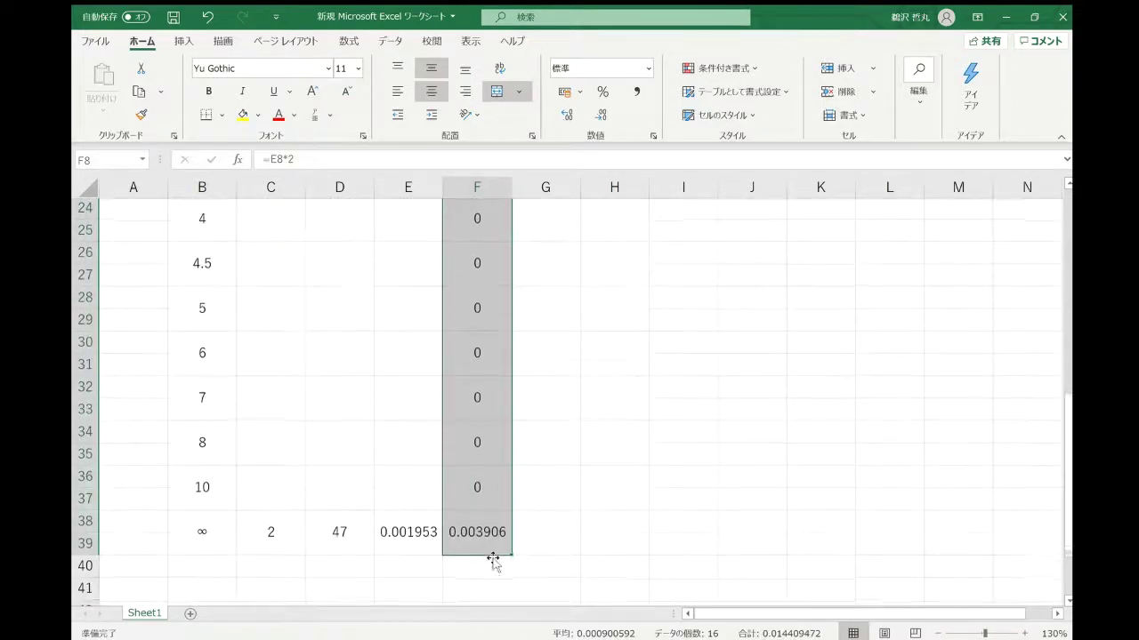
{"action": "mouse_move", "coordinate": [478, 488]}
{"action": "left_mouse_down"}
{"action": "mouse_move", "coordinate": [481, 105]}
{"action": "mouse_move", "coordinate": [488, 474]}
{"action": "left_mouse_up"}
{"action": "scroll", "coordinate": [526, 419], "scroll_direction": "down", "scroll_amount": 5}
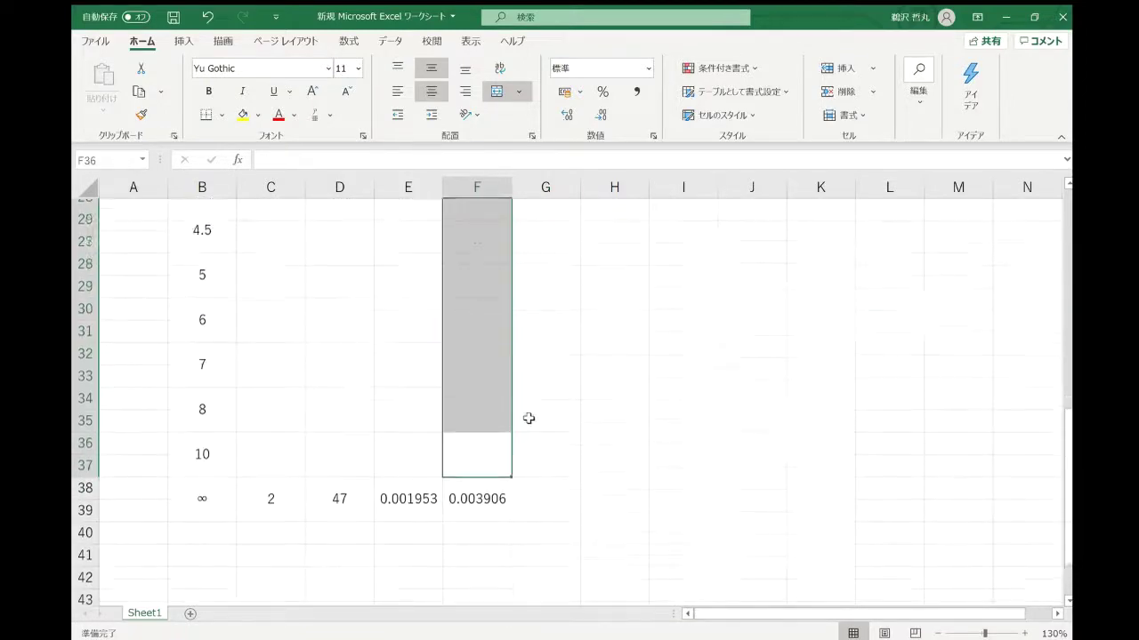
Enter the formula =F38-F8 in G8 to calculate the remaining H₂O₂ in mol at time 0
{"action": "scroll", "coordinate": [525, 412], "scroll_direction": "up", "scroll_amount": 8}
{"action": "left_click", "coordinate": [551, 392]}
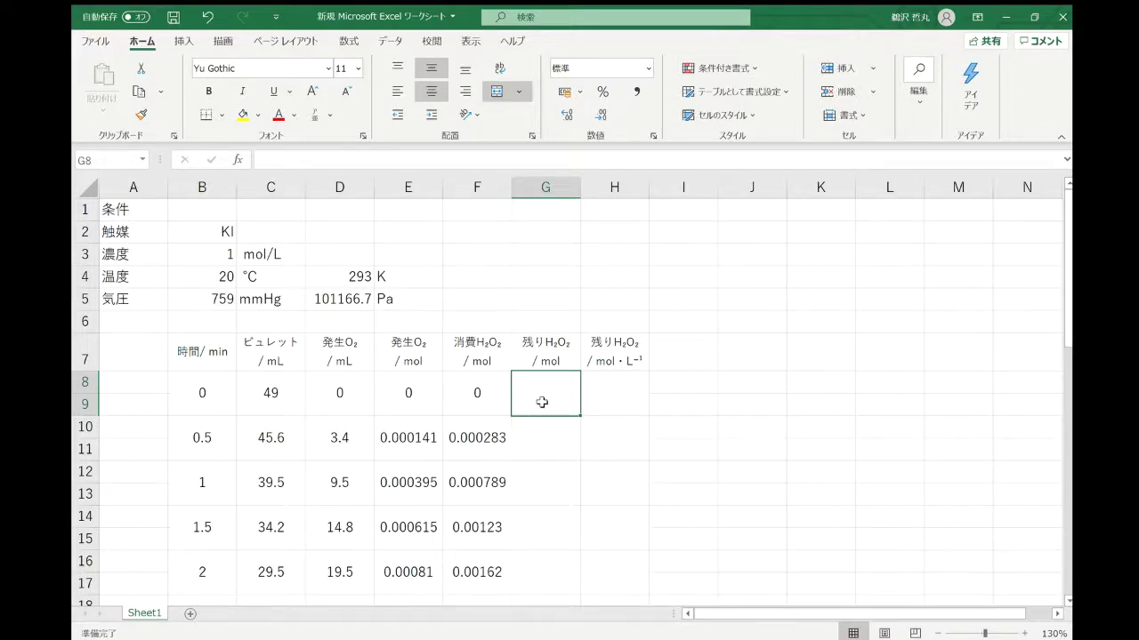
{"action": "scroll", "coordinate": [374, 507], "scroll_direction": "down", "scroll_amount": 7}
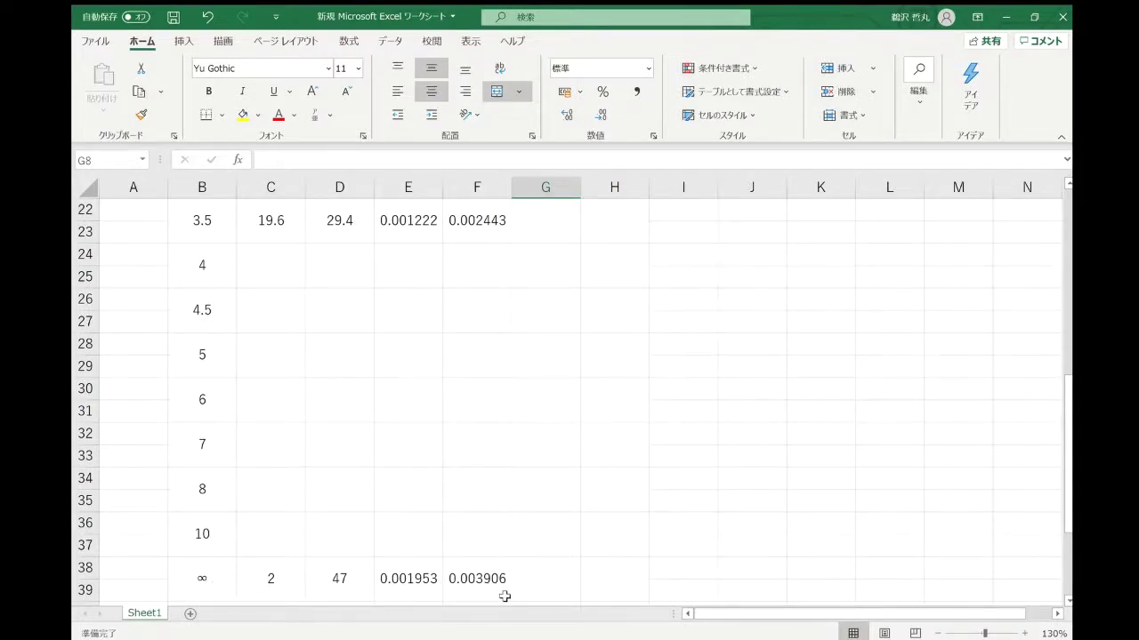
{"action": "scroll", "coordinate": [513, 587], "scroll_direction": "down", "scroll_amount": 2}
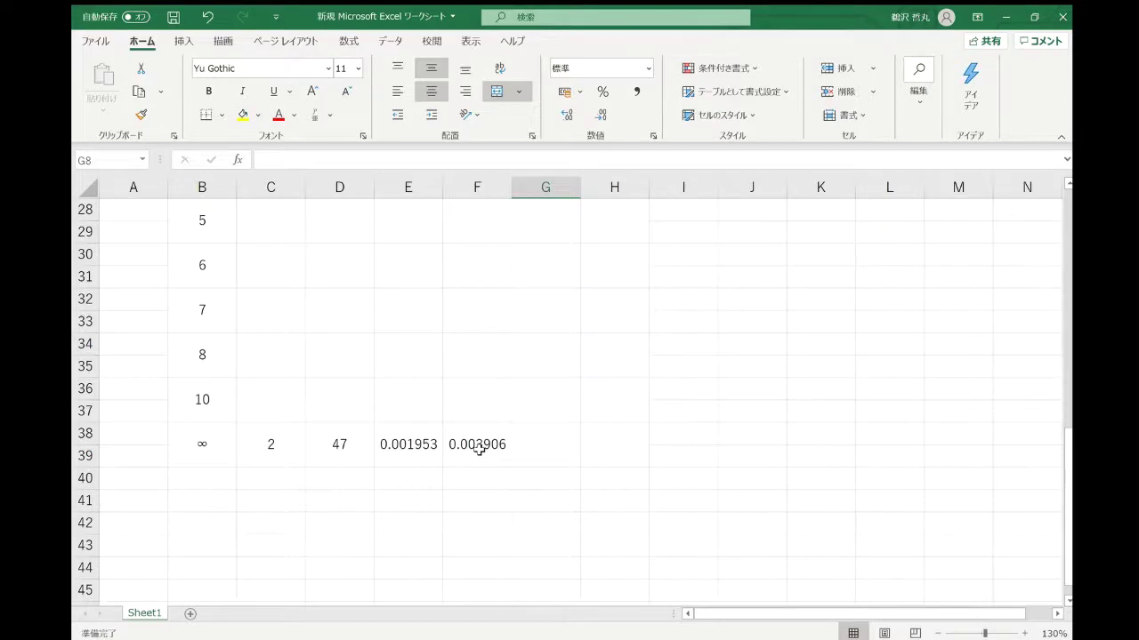
{"action": "scroll", "coordinate": [479, 450], "scroll_direction": "up", "scroll_amount": 9}
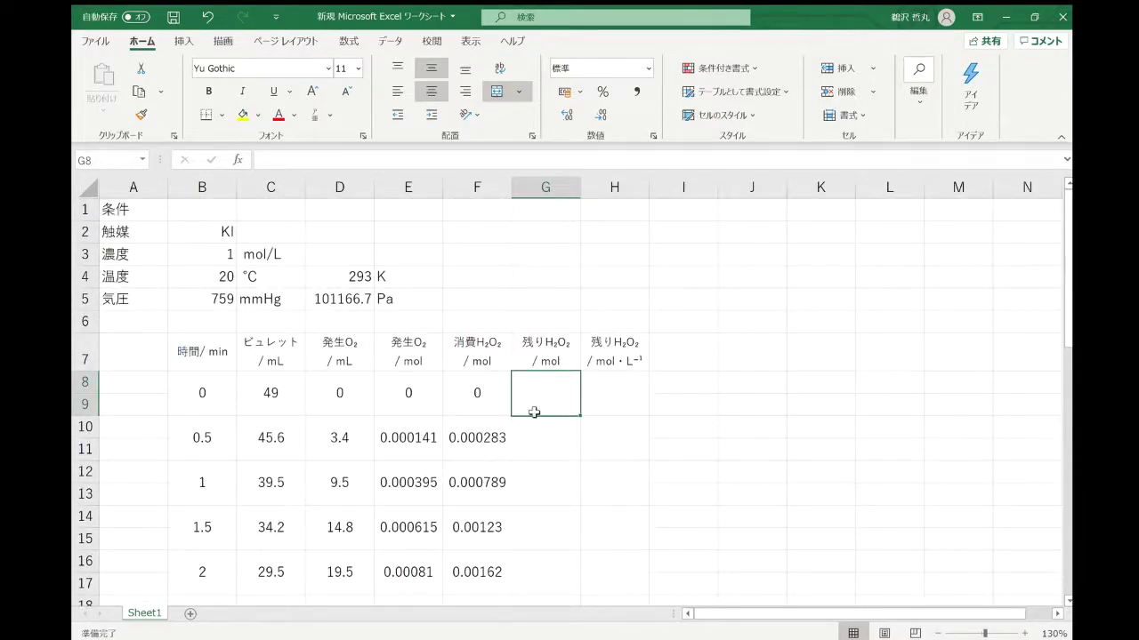
{"action": "type", "text": "="}
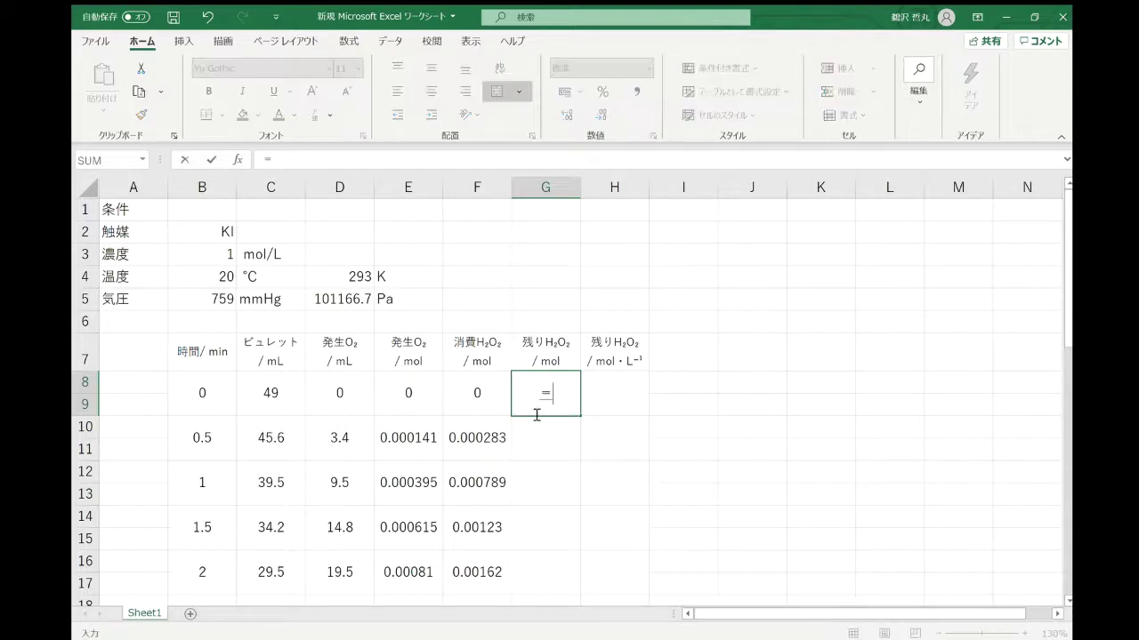
{"action": "scroll", "coordinate": [516, 427], "scroll_direction": "down", "scroll_amount": 9}
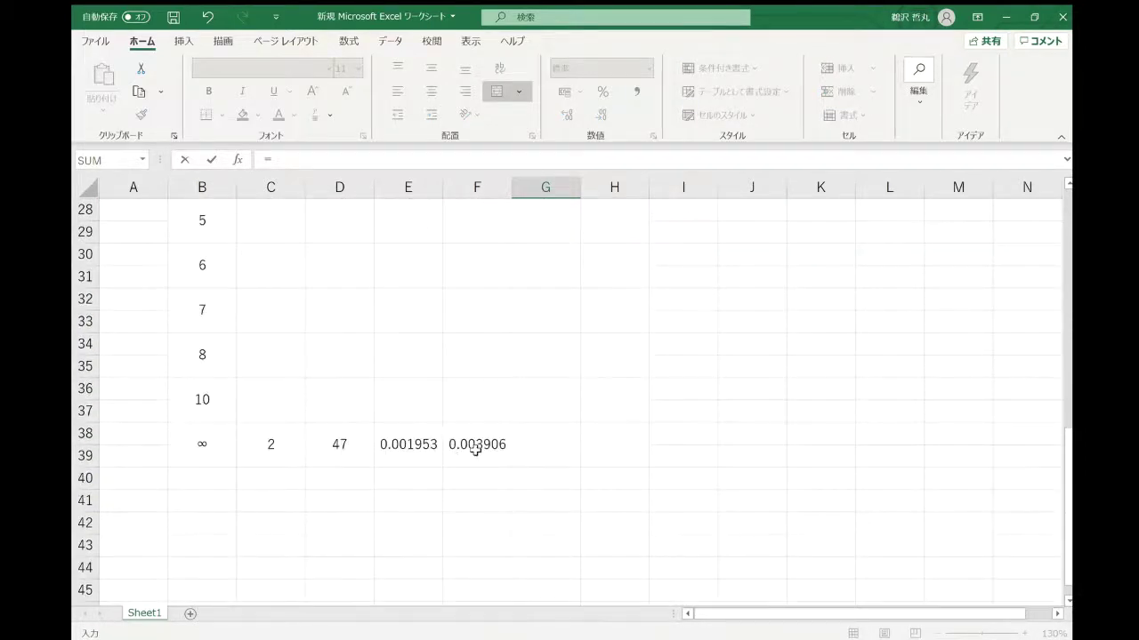
{"action": "left_click", "coordinate": [476, 449]}
{"action": "scroll", "coordinate": [481, 449], "scroll_direction": "up", "scroll_amount": 9}
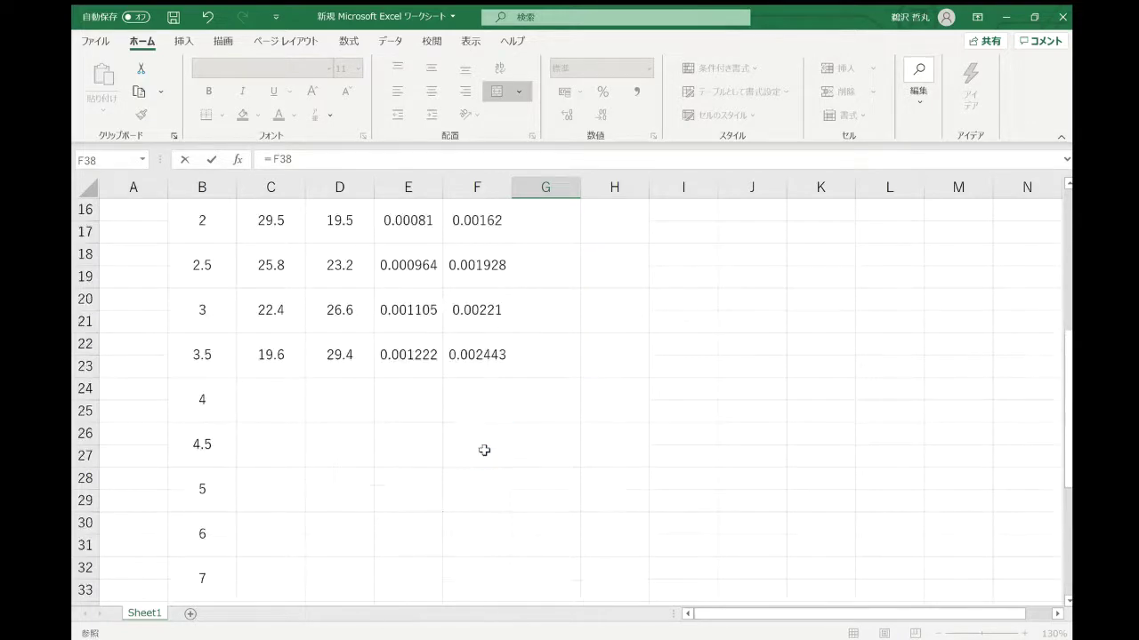
{"action": "type", "text": "-"}
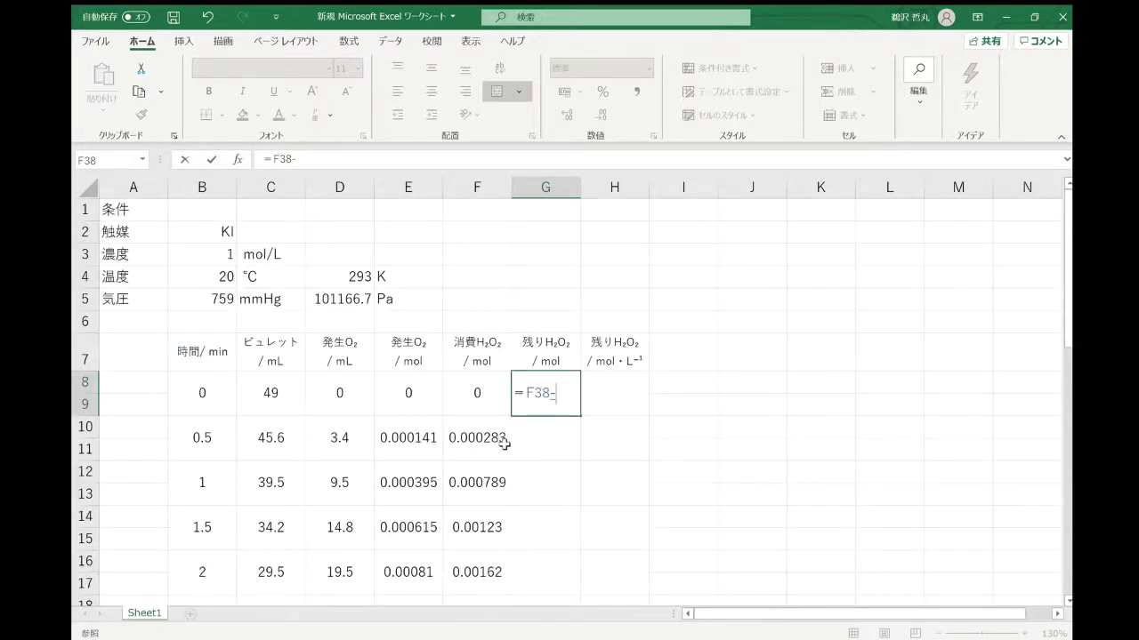
{"action": "left_click", "coordinate": [478, 407]}
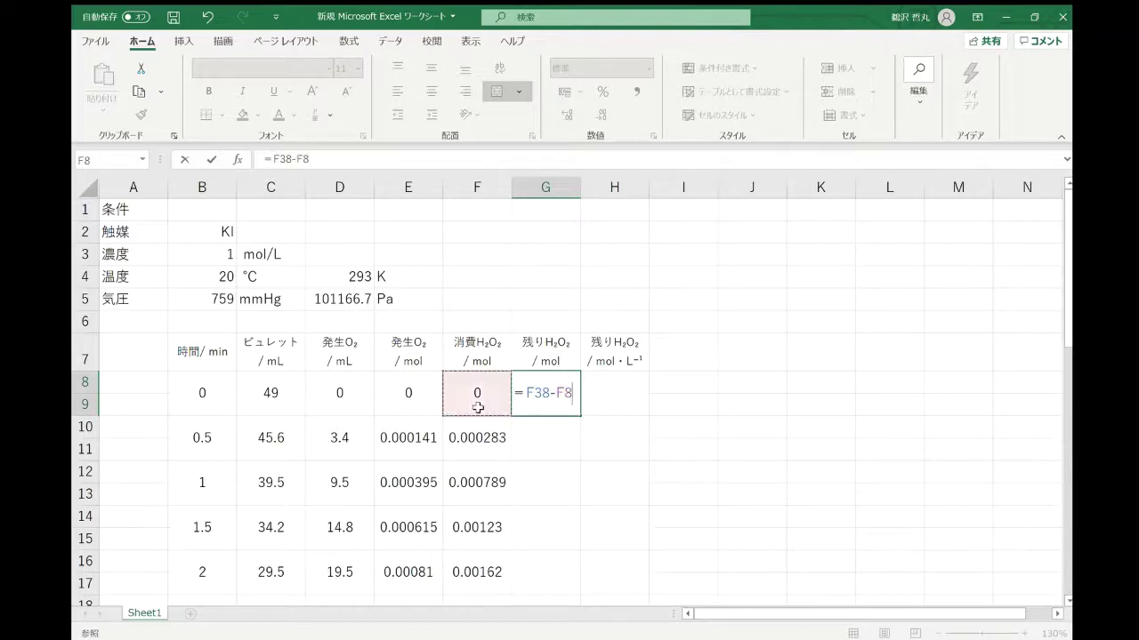
{"action": "key", "text": "Return"}
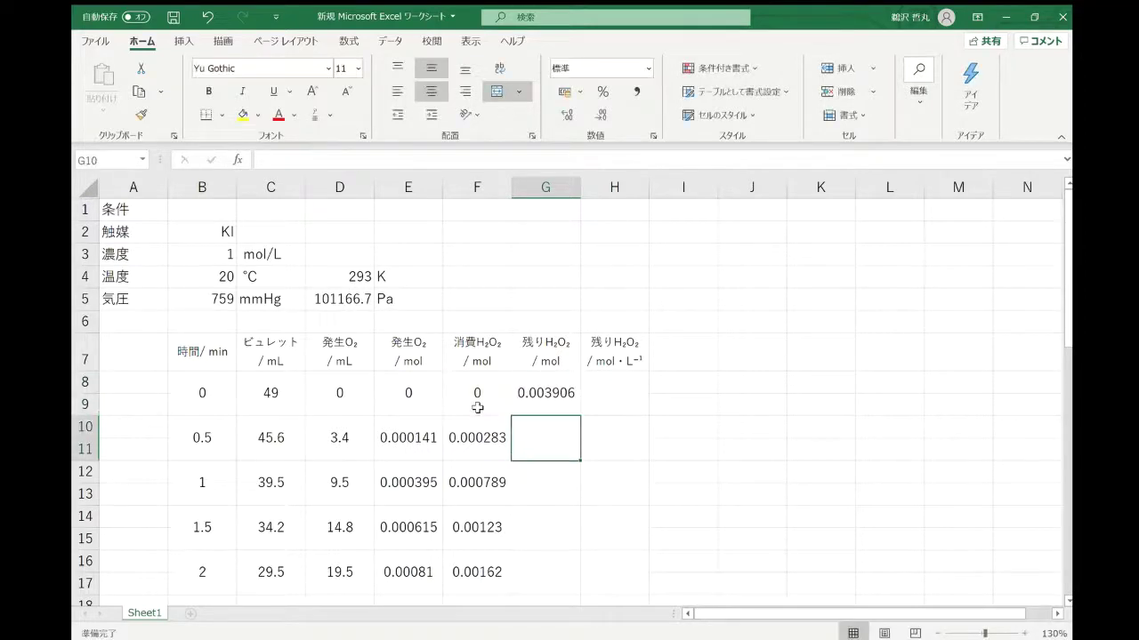
Lock the ∞ row reference in G8's formula so it reads =F$38-F8
{"action": "left_click", "coordinate": [538, 401]}
{"action": "double_click", "coordinate": [538, 400]}
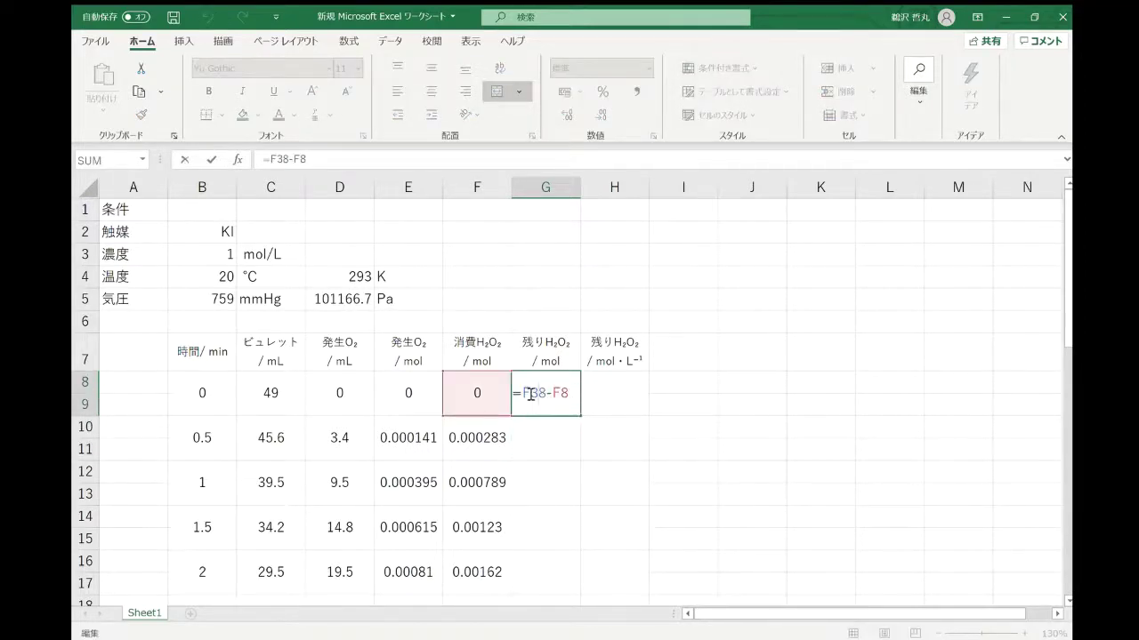
{"action": "type", "text": "$"}
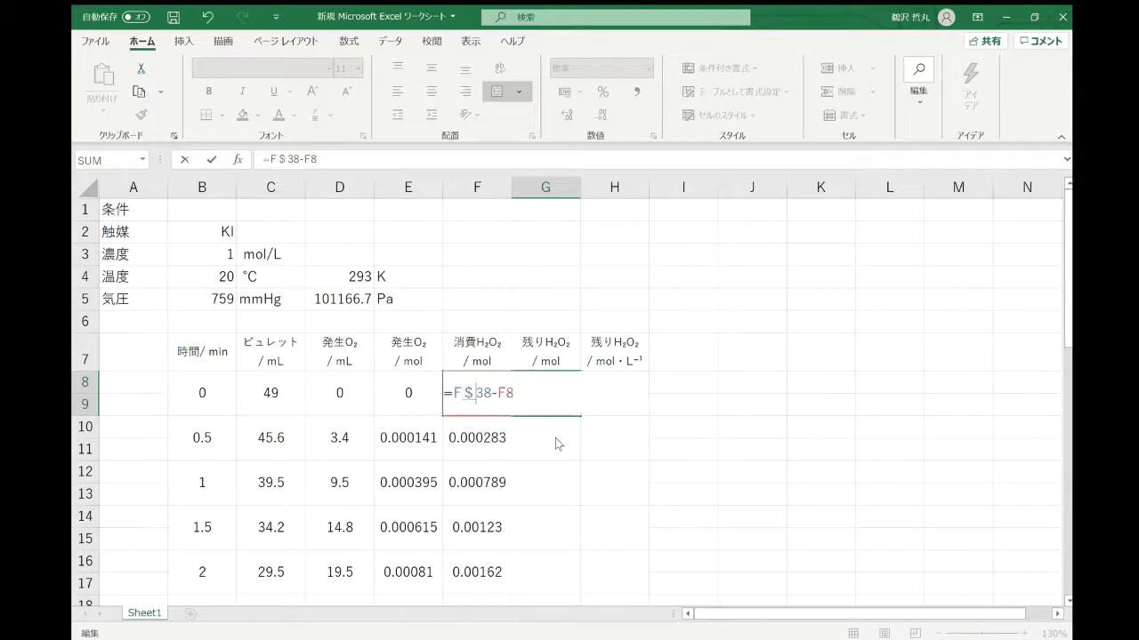
{"action": "key", "text": "Return"}
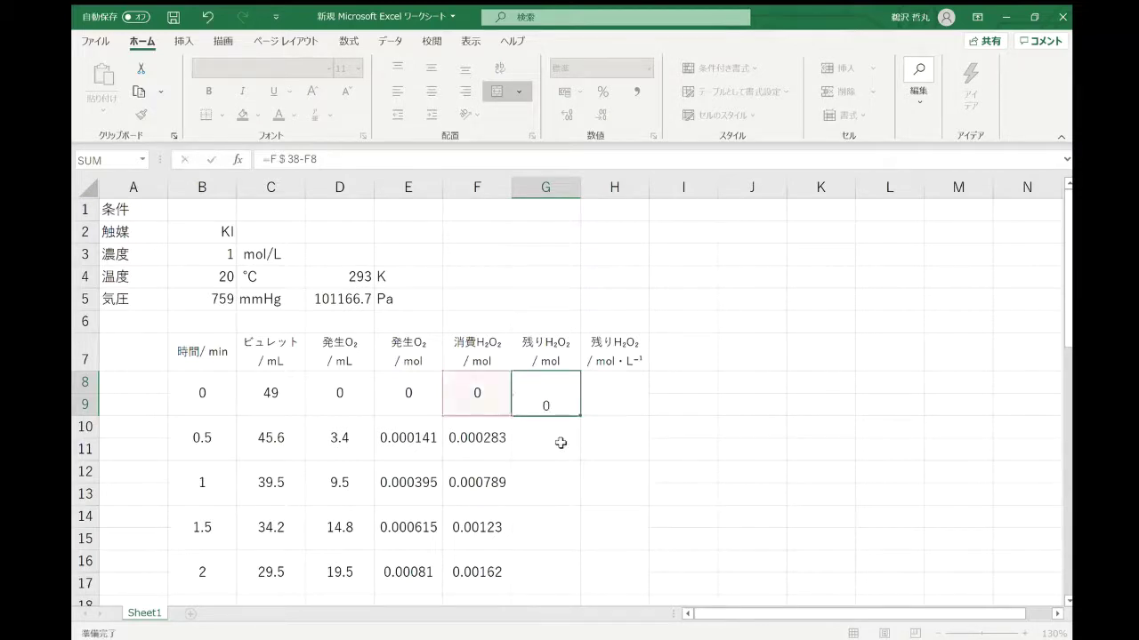
Fill G8's remaining H₂O₂ formula down to G38, and clear it from G24 through G36 where readings are missing
{"action": "left_click", "coordinate": [544, 400]}
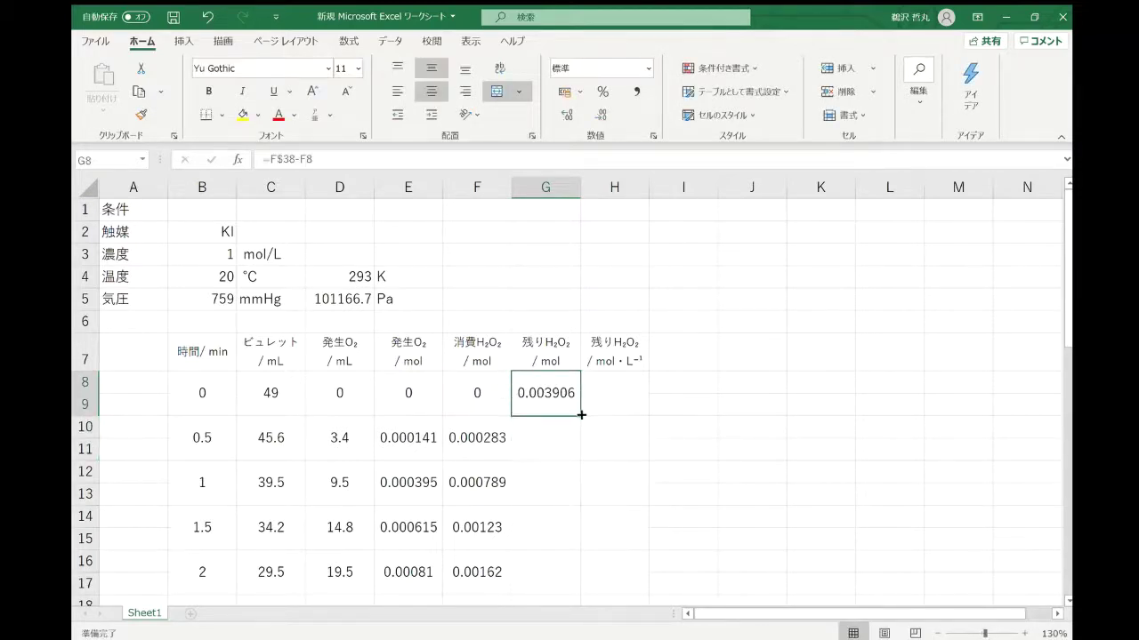
{"action": "left_click_drag", "start_coordinate": [580, 414], "coordinate": [574, 554]}
{"action": "left_click", "coordinate": [627, 536]}
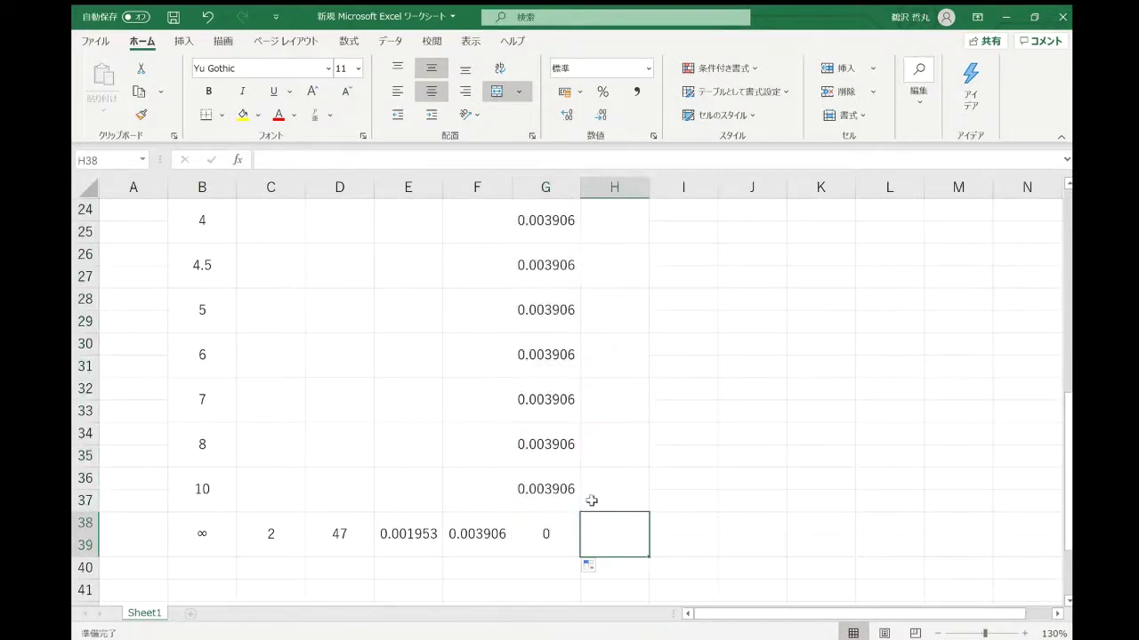
{"action": "left_click_drag", "start_coordinate": [557, 488], "coordinate": [540, 304]}
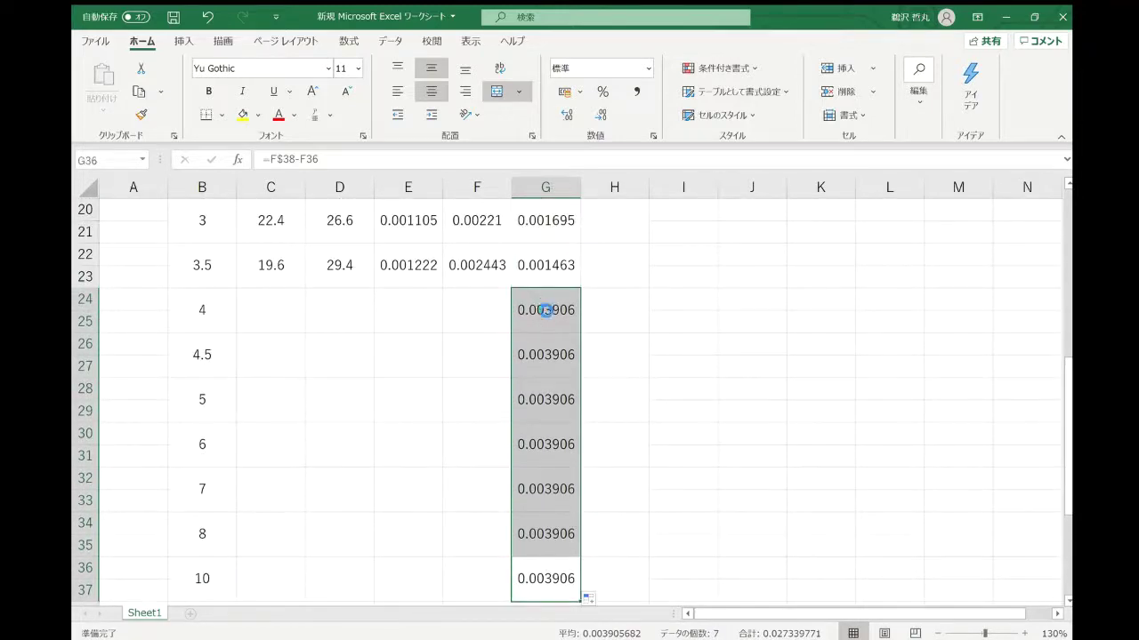
{"action": "key", "text": "Delete"}
{"action": "left_click", "coordinate": [561, 360]}
{"action": "scroll", "coordinate": [596, 445], "scroll_direction": "down", "scroll_amount": 2}
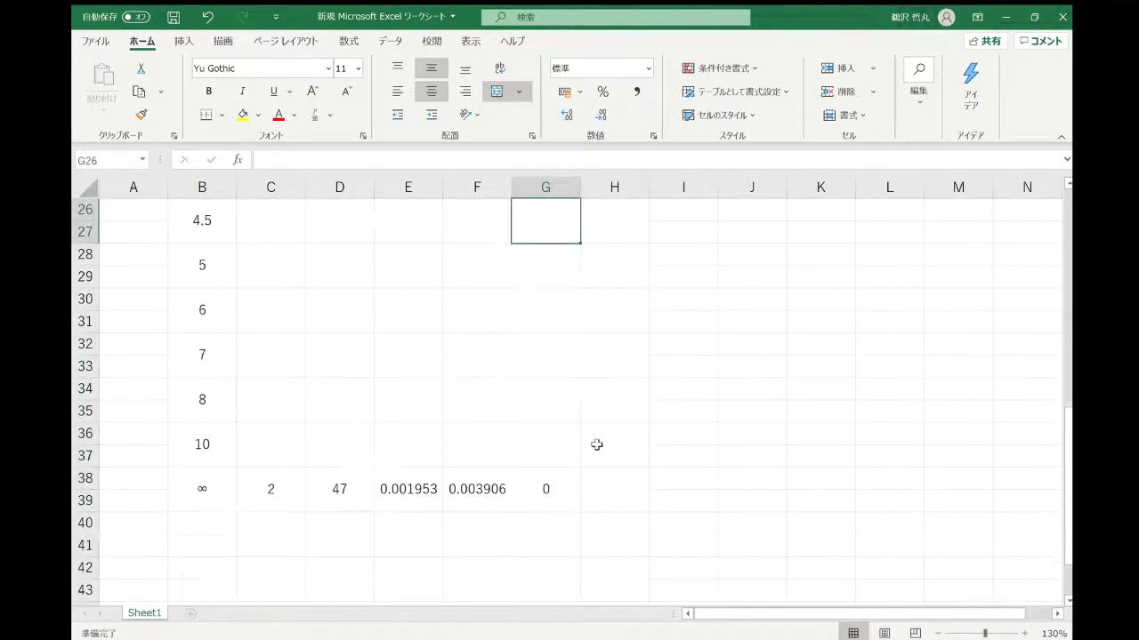
{"action": "left_click", "coordinate": [545, 490]}
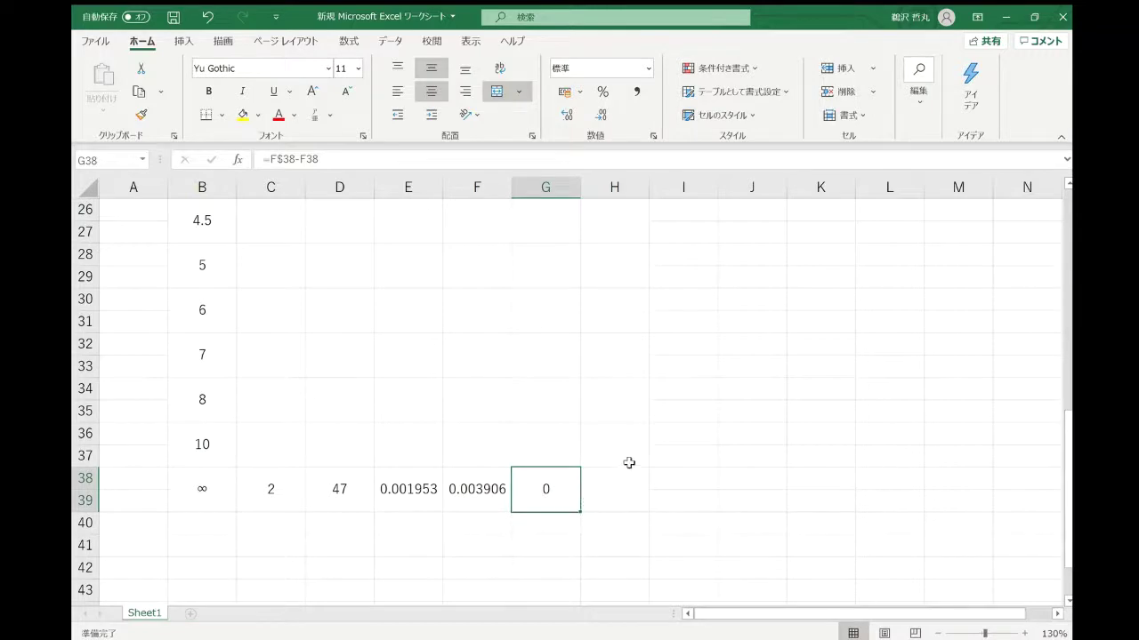
Add the volume to the concentration row of the conditions, with 1 in D3 and the unit mL in E3
{"action": "scroll", "coordinate": [623, 462], "scroll_direction": "up", "scroll_amount": 8}
{"action": "left_click", "coordinate": [616, 393]}
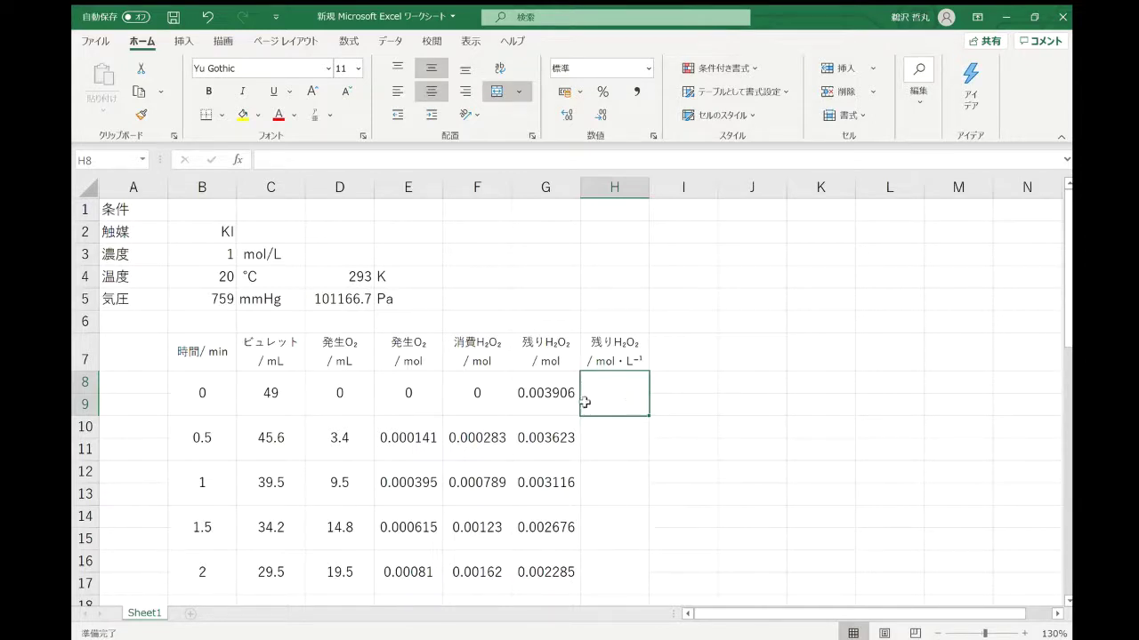
{"action": "left_click", "coordinate": [350, 254]}
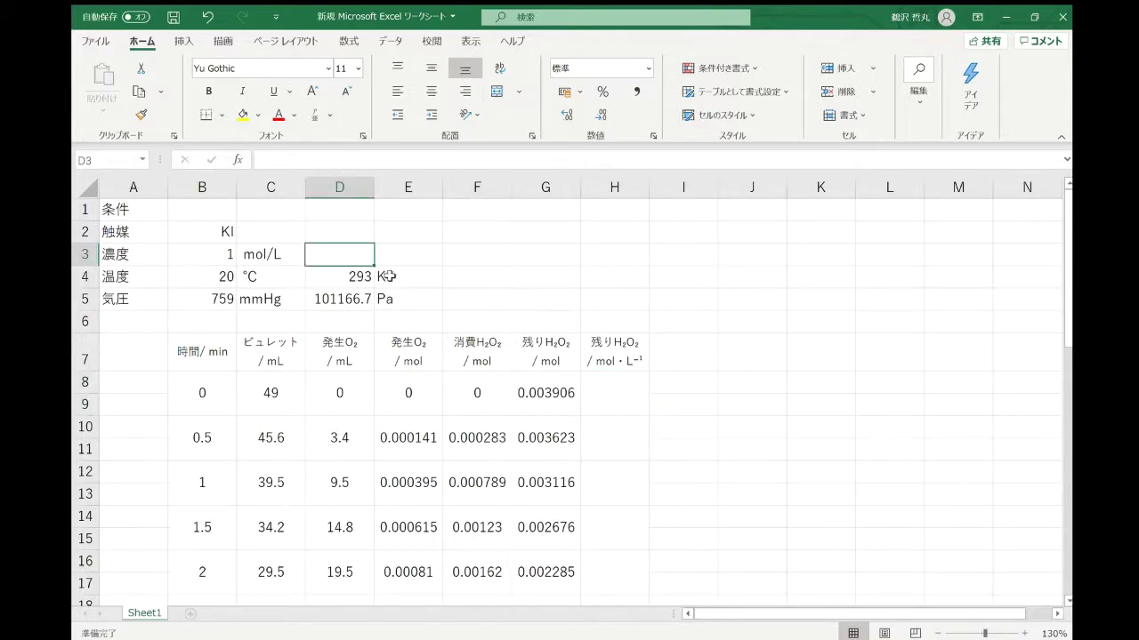
{"action": "type", "text": "1"}
{"action": "key", "text": "Tab"}
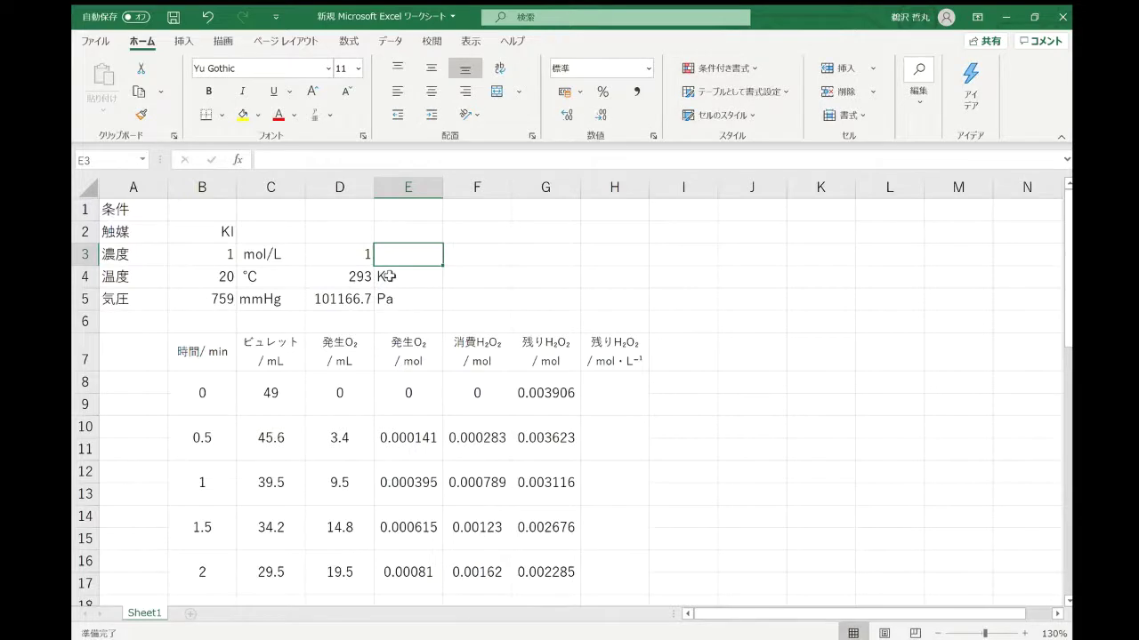
{"action": "type", "text": "mL"}
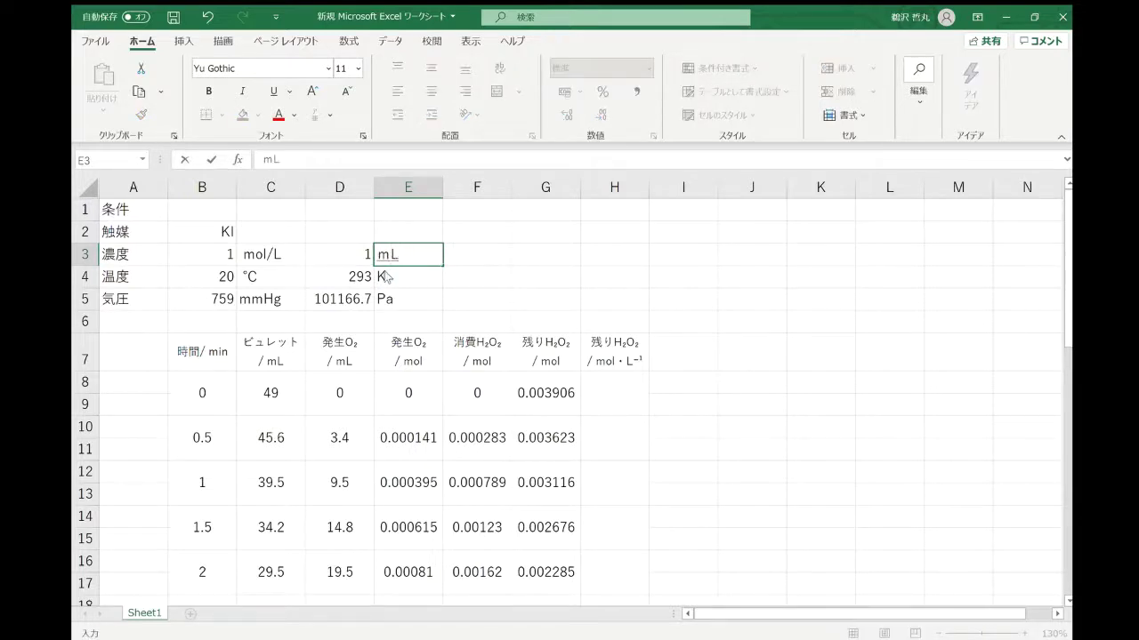
{"action": "key", "text": "Return"}
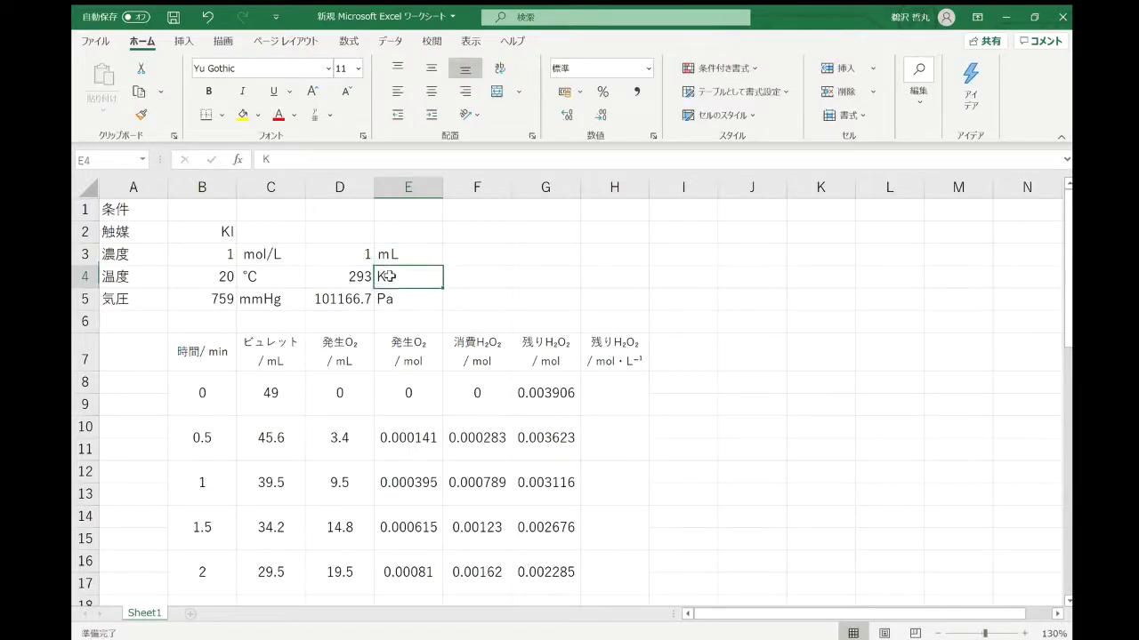
Enter the formula =G8/(5+D3)/1000 in H8 for the remaining H₂O₂ concentration at time 0
{"action": "left_click", "coordinate": [628, 396]}
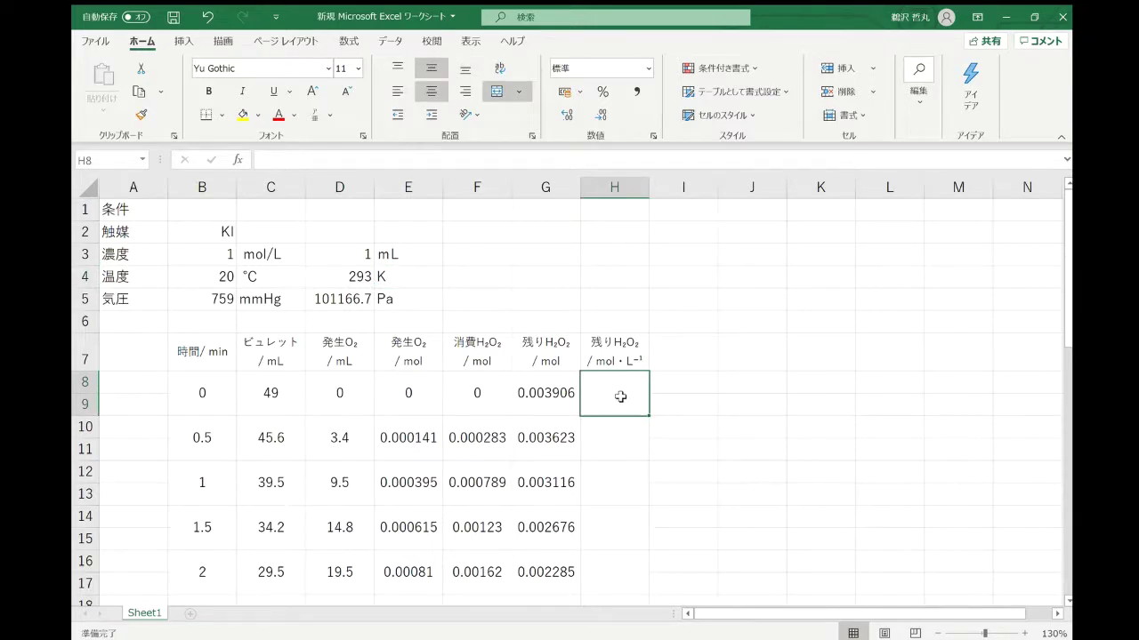
{"action": "type", "text": "="}
{"action": "left_click", "coordinate": [551, 396]}
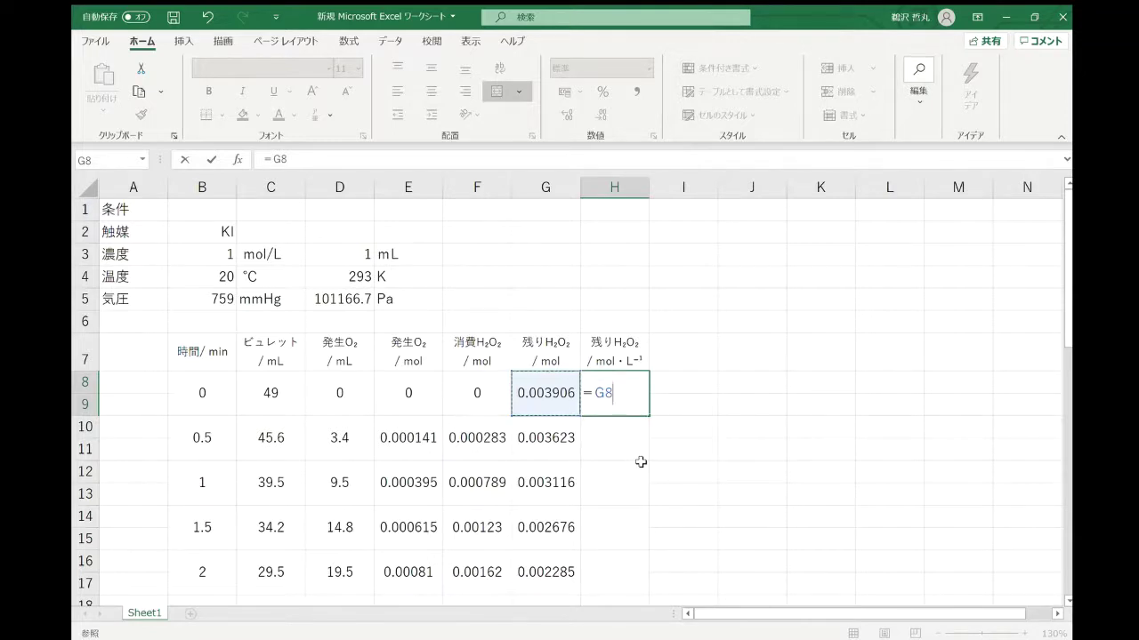
{"action": "type", "text": "/ ("}
{"action": "type", "text": "5+"}
{"action": "left_click", "coordinate": [343, 254]}
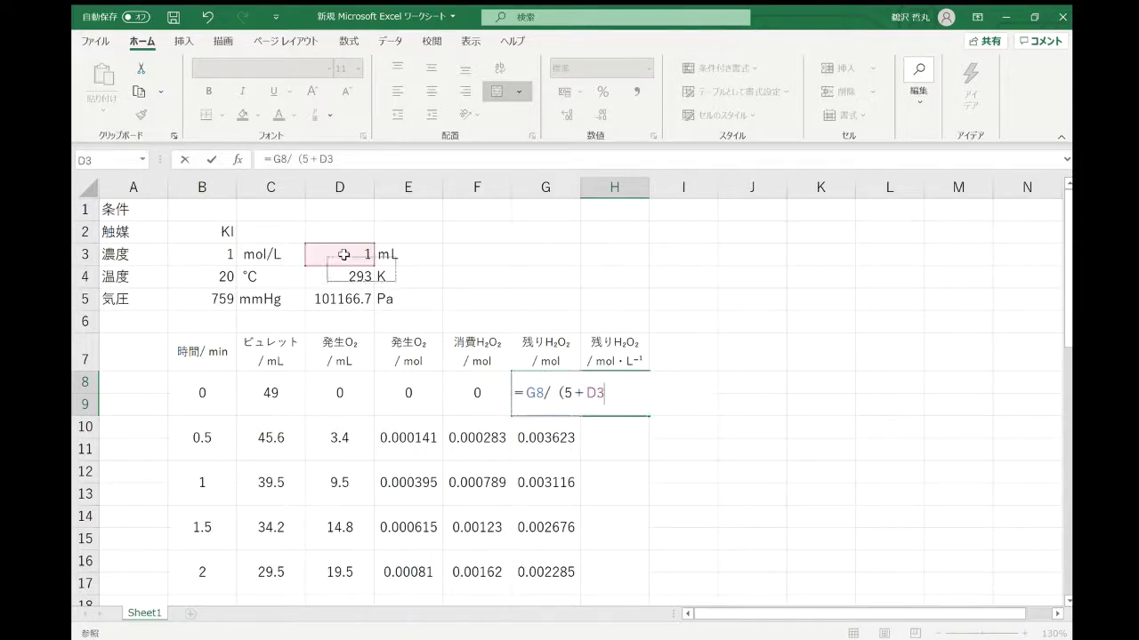
{"action": "type", "text": ")"}
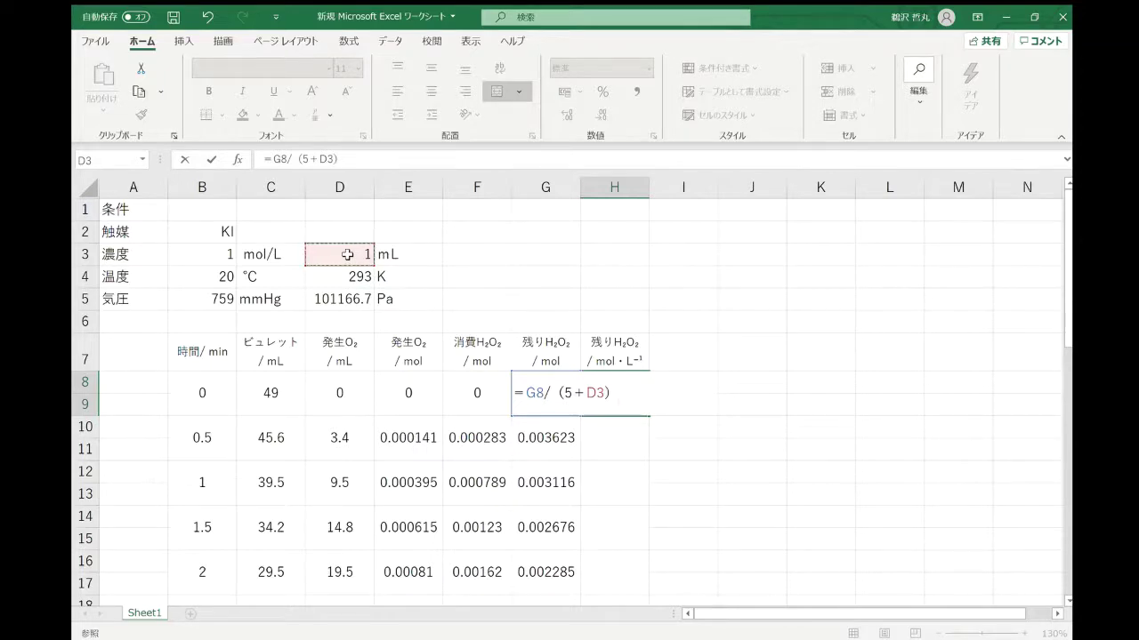
{"action": "type", "text": "/1000"}
{"action": "key", "text": "Return"}
Enclose the divisor of H8's formula in another pair of parentheses so it reads =G8/((5+D3)/1000)
{"action": "left_click", "coordinate": [565, 398]}
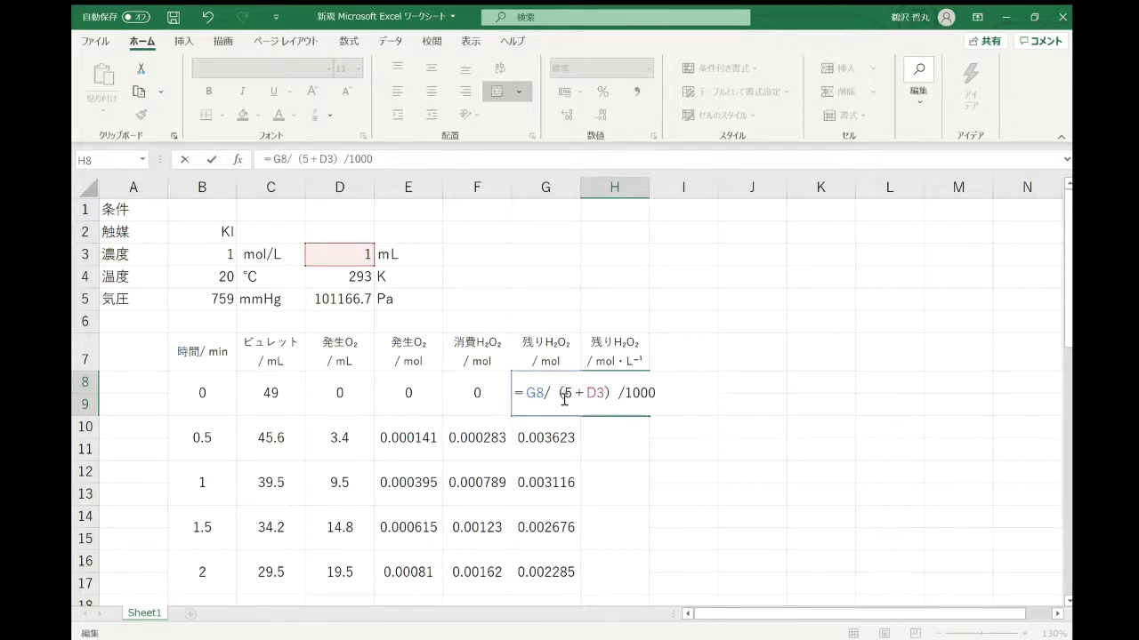
{"action": "type", "text": "("}
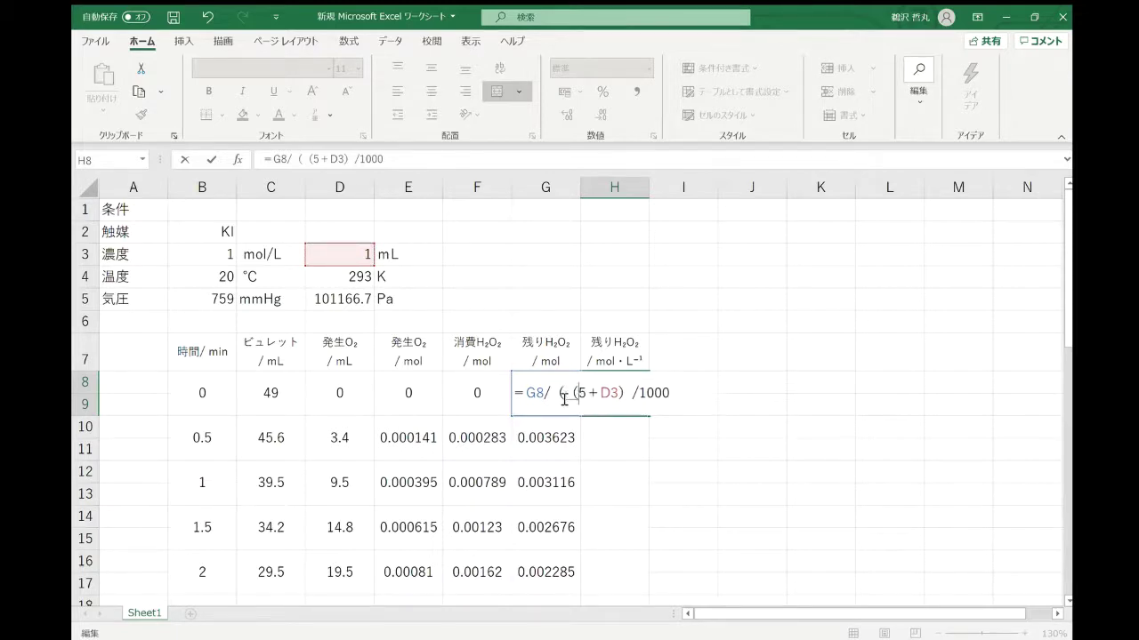
{"action": "left_click", "coordinate": [673, 396]}
{"action": "type", "text": ")"}
{"action": "key", "text": "Return"}
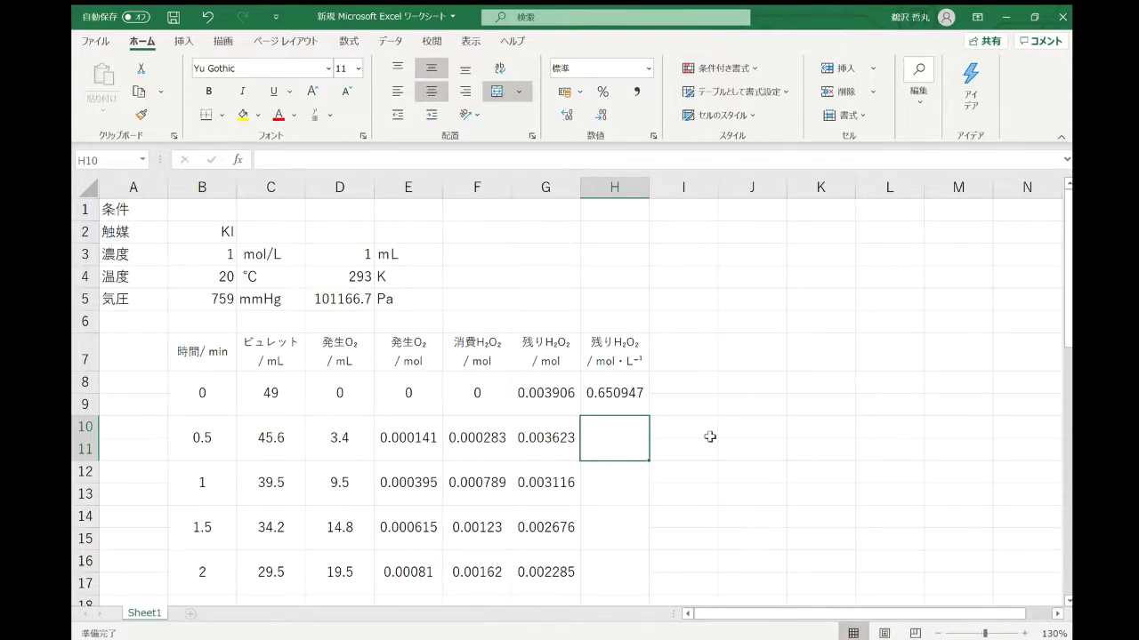
Lock the row of the volume reference in H8's formula so it reads =G8/((5+D$3)/1000)
{"action": "left_click", "coordinate": [633, 400]}
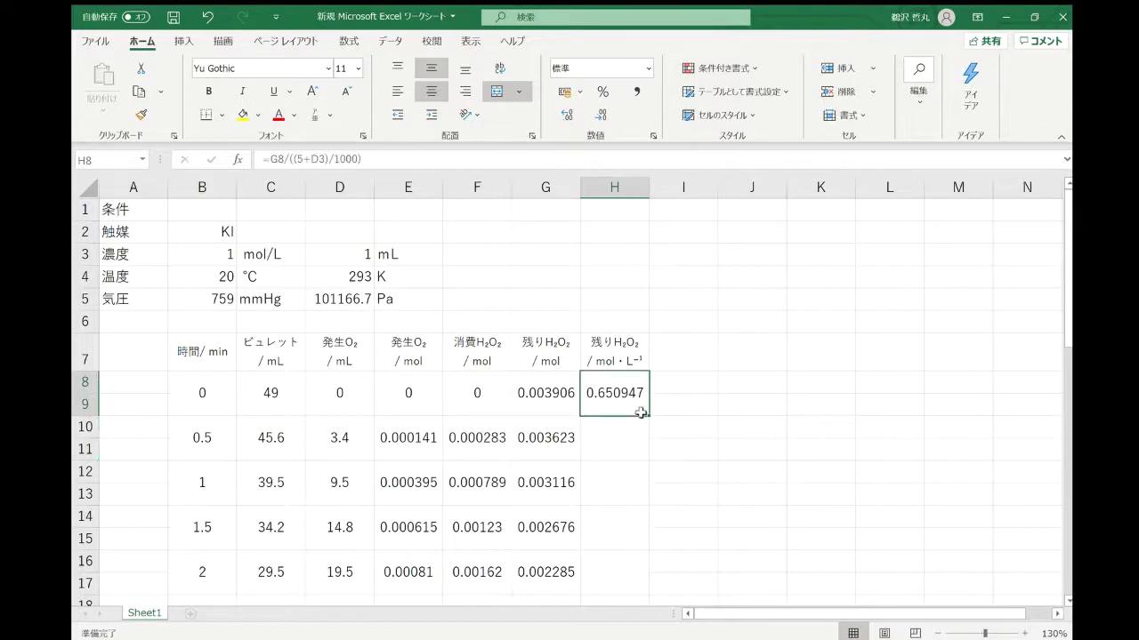
{"action": "double_click", "coordinate": [638, 395]}
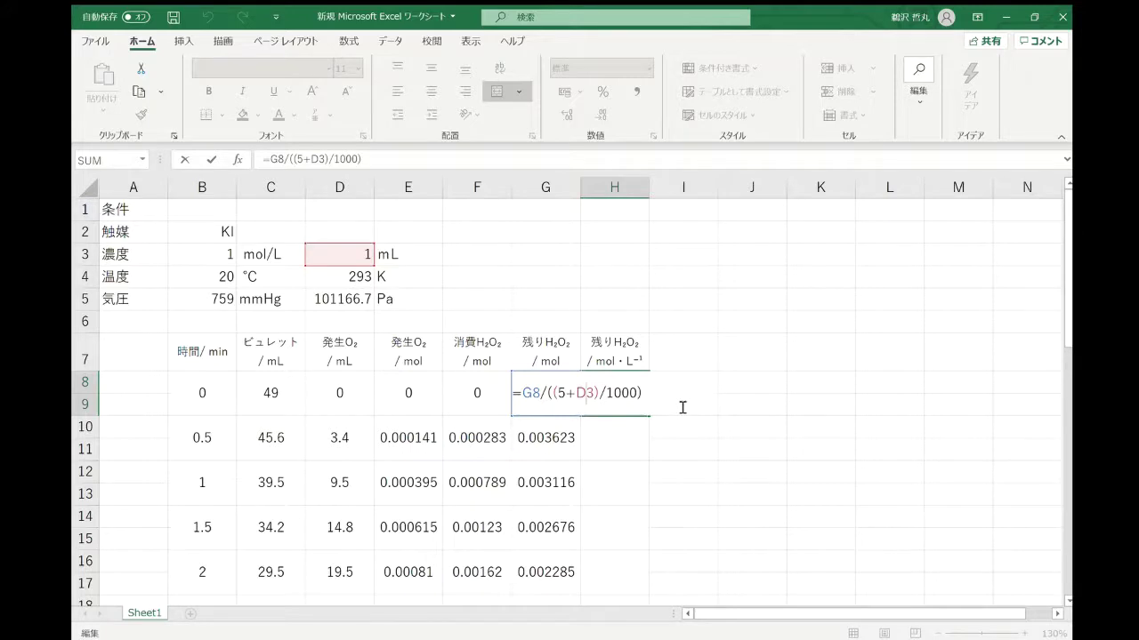
{"action": "type", "text": "$"}
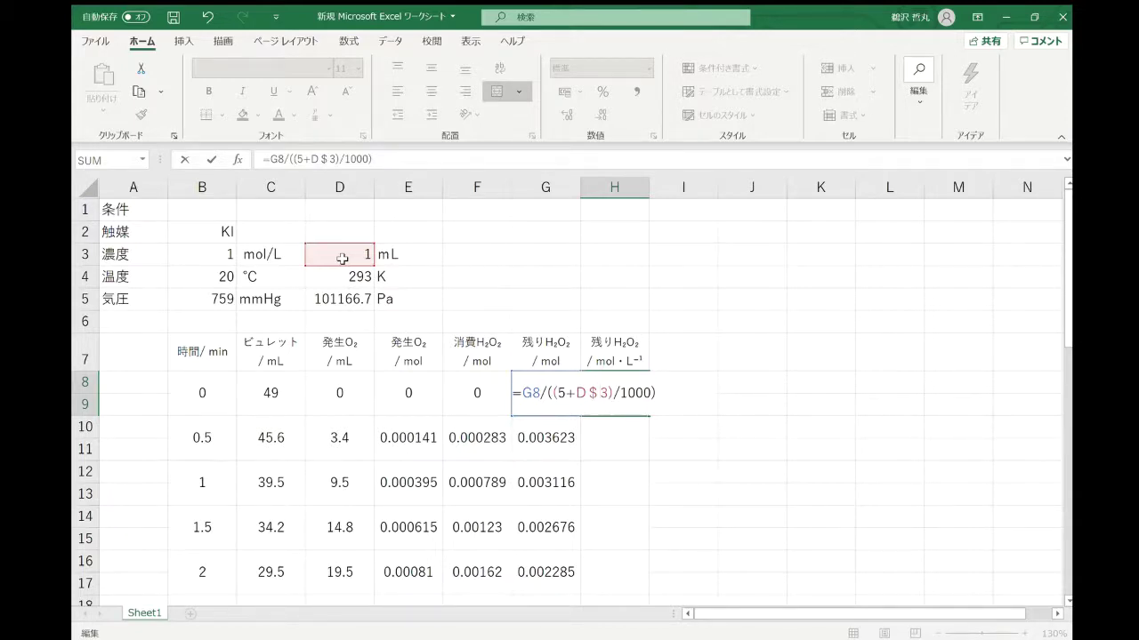
{"action": "key", "text": "Return"}
Fill H8's concentration formula down to H38, and clear it from H24 through H36 where readings are missing
{"action": "left_click", "coordinate": [637, 407]}
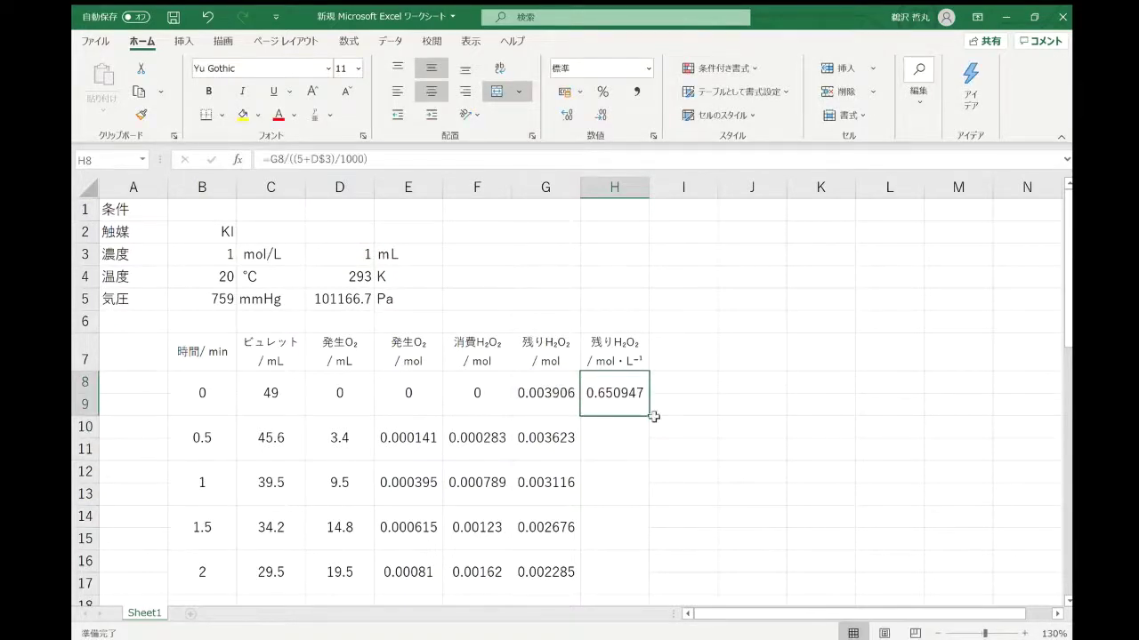
{"action": "left_click_drag", "start_coordinate": [649, 415], "coordinate": [602, 499]}
{"action": "left_click", "coordinate": [628, 458]}
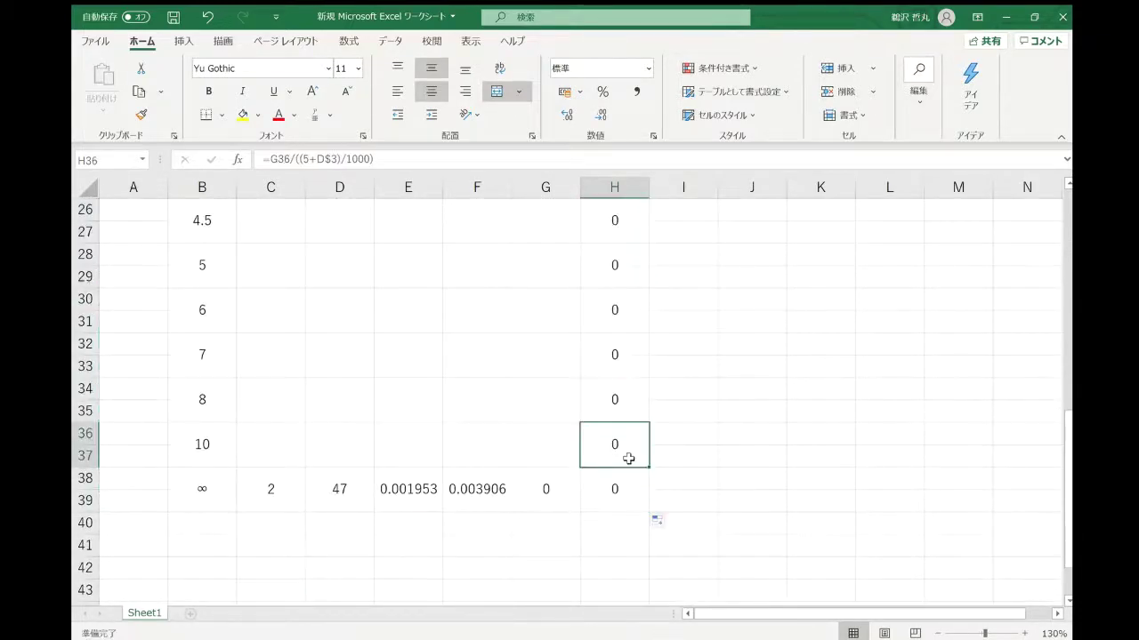
{"action": "left_click_drag", "start_coordinate": [630, 447], "coordinate": [601, 389]}
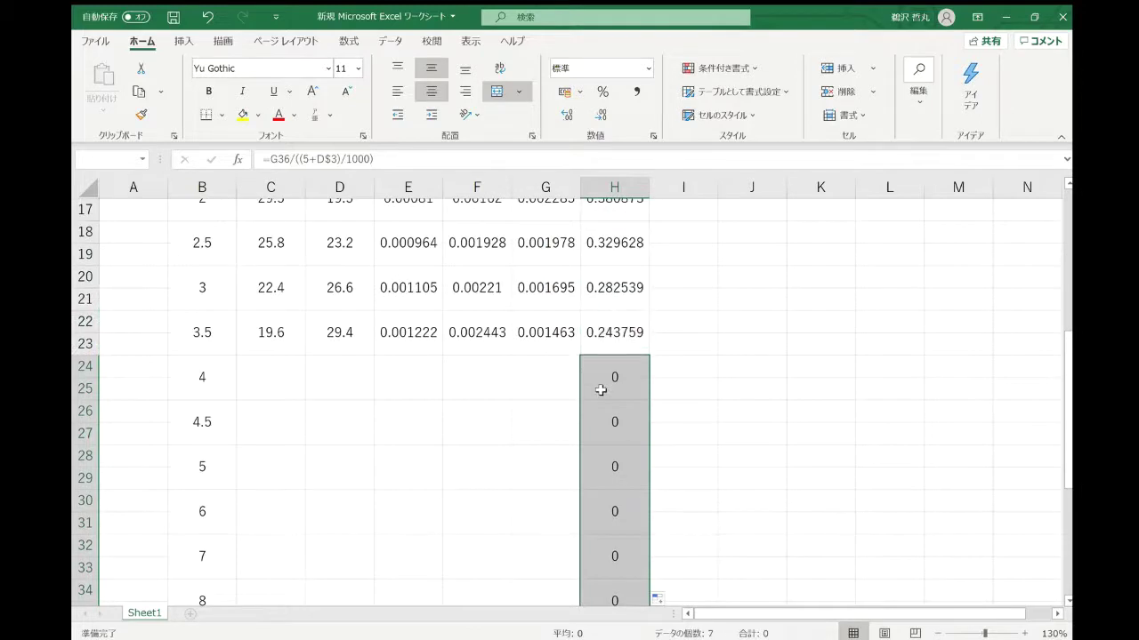
{"action": "key", "text": "Delete"}
{"action": "scroll", "coordinate": [641, 389], "scroll_direction": "down", "scroll_amount": 3}
{"action": "left_click", "coordinate": [641, 389]}
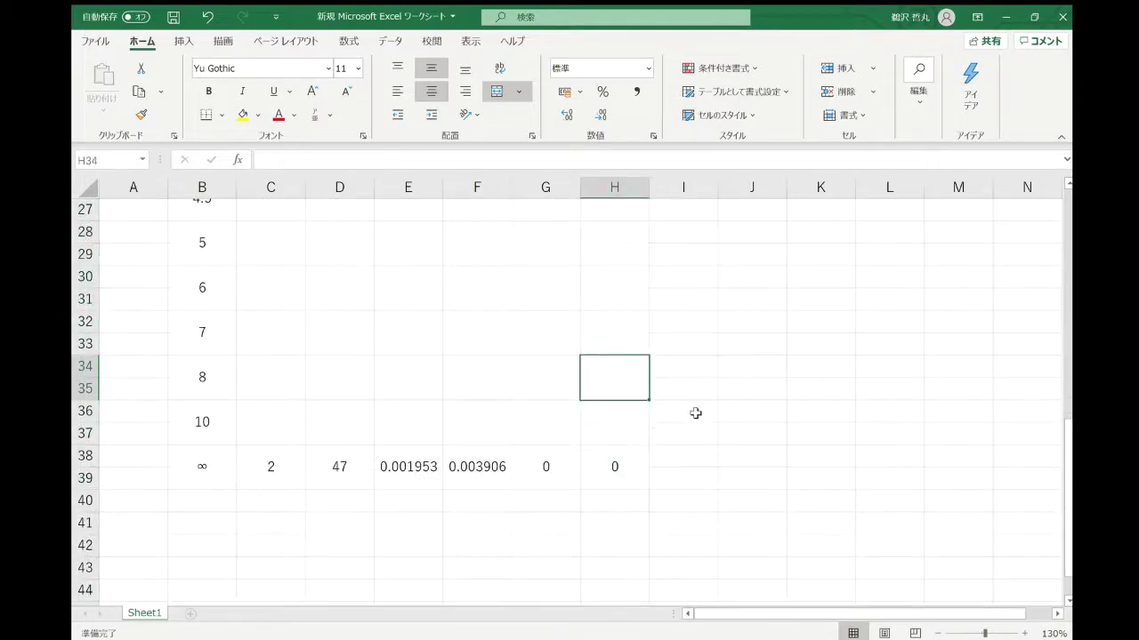
{"action": "left_click", "coordinate": [620, 468]}
{"action": "scroll", "coordinate": [632, 441], "scroll_direction": "up", "scroll_amount": 2}
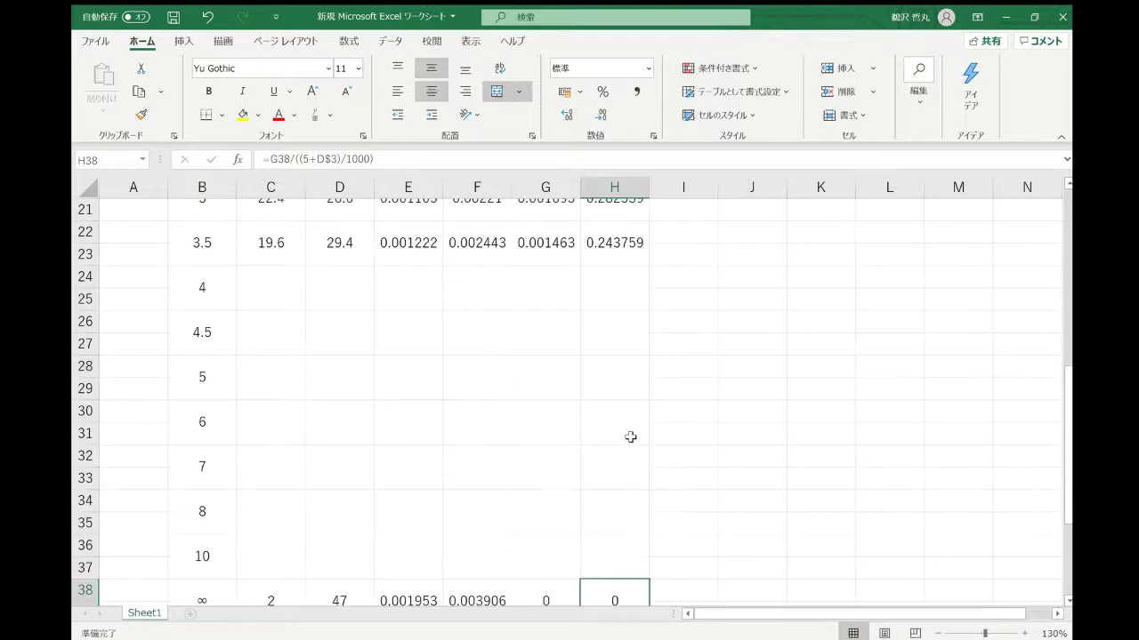
{"action": "scroll", "coordinate": [641, 434], "scroll_direction": "up", "scroll_amount": 7}
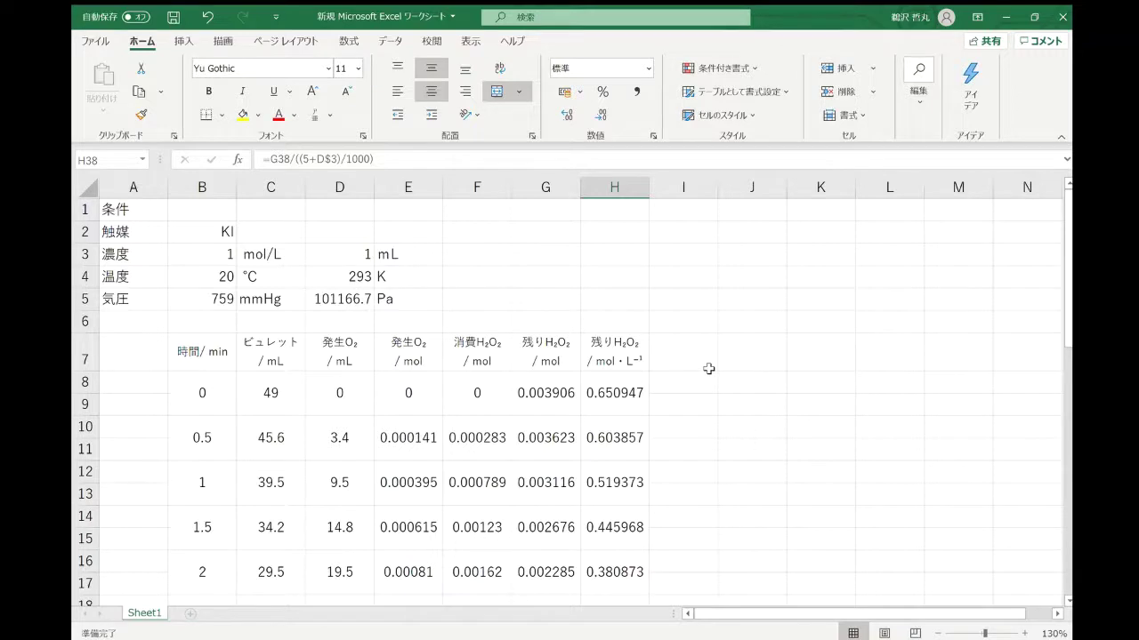
{"action": "left_click", "coordinate": [629, 400]}
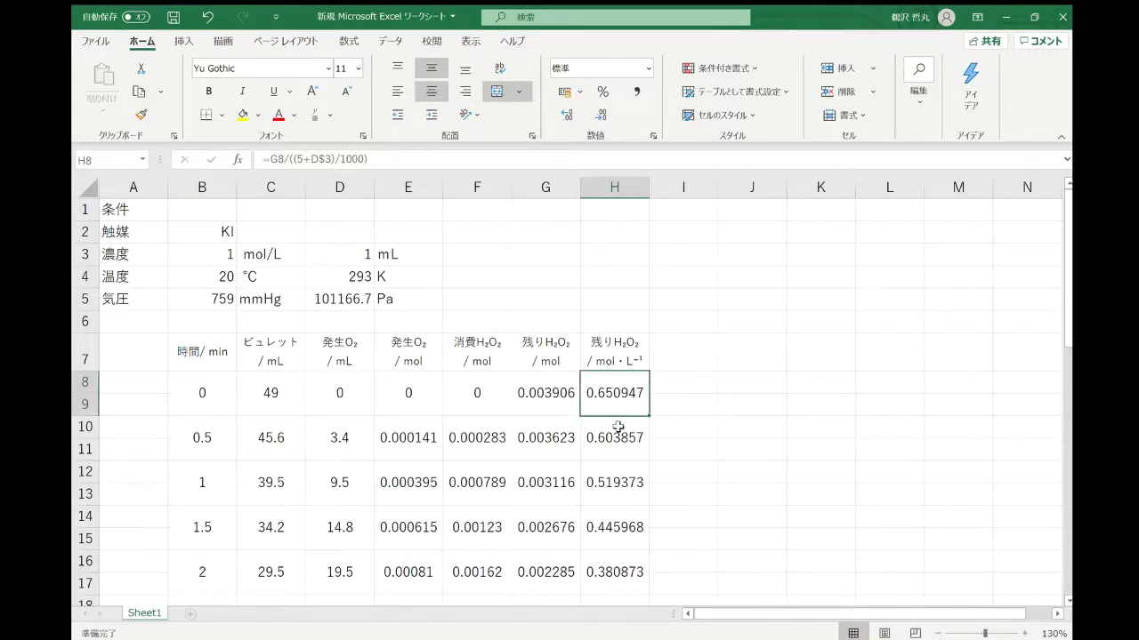
{"action": "left_click", "coordinate": [617, 440]}
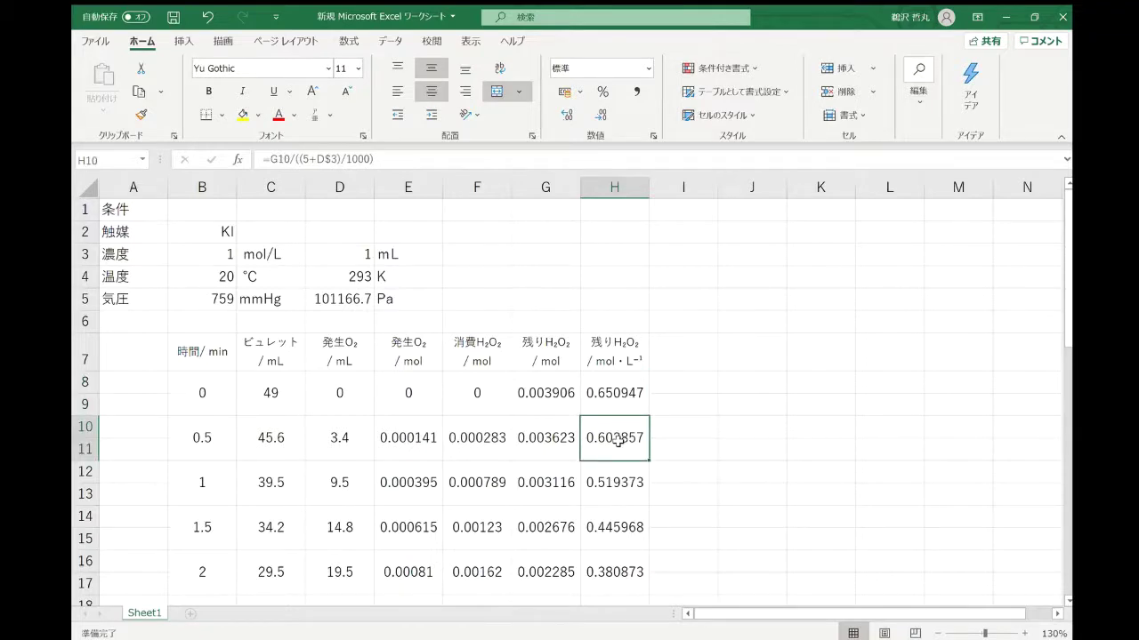
{"action": "left_click", "coordinate": [184, 401]}
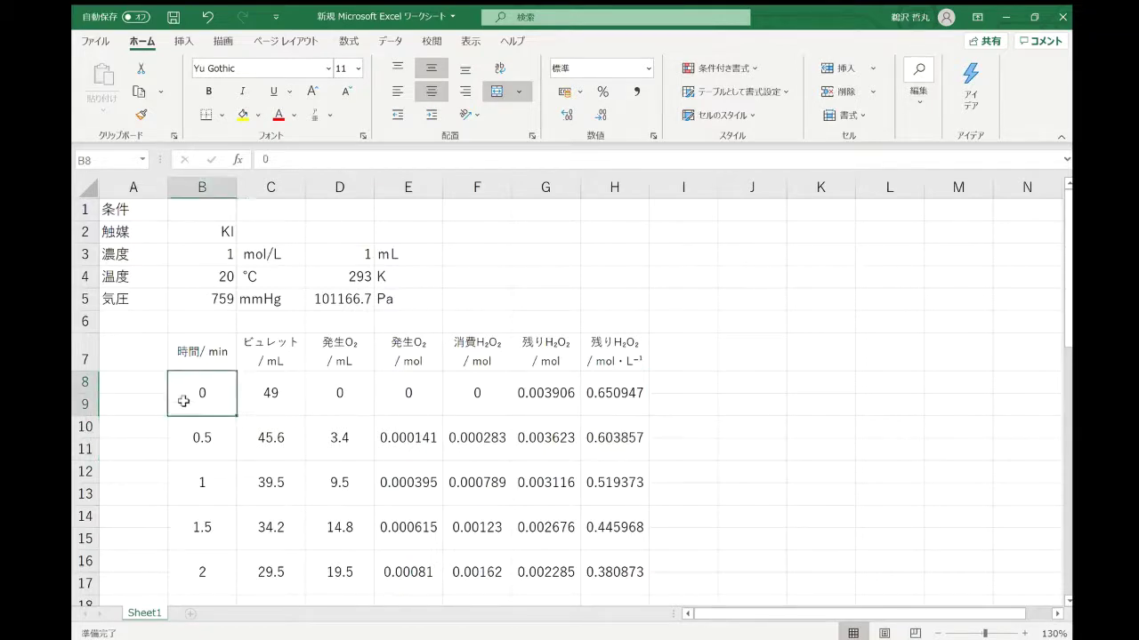
{"action": "left_click", "coordinate": [186, 440]}
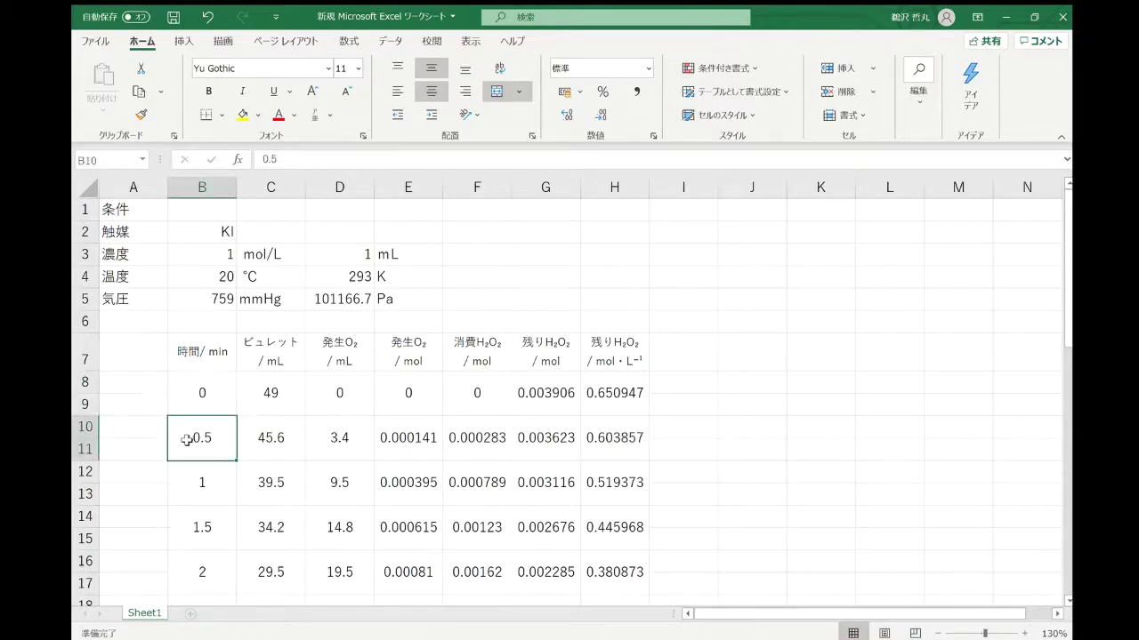
{"action": "left_click", "coordinate": [634, 396]}
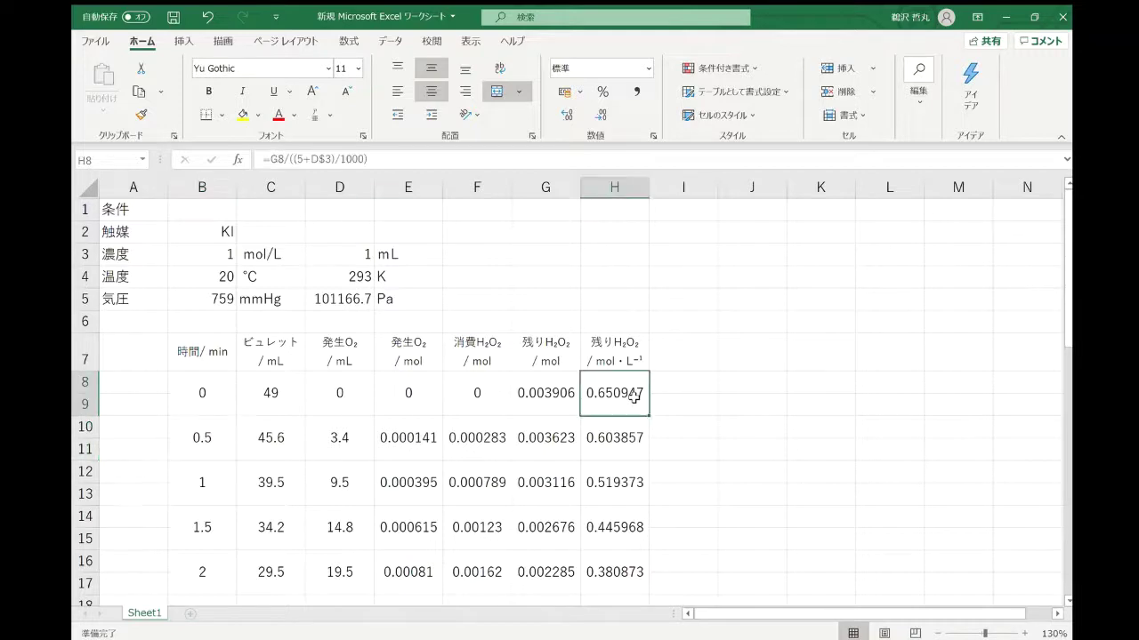
{"action": "left_click", "coordinate": [624, 434]}
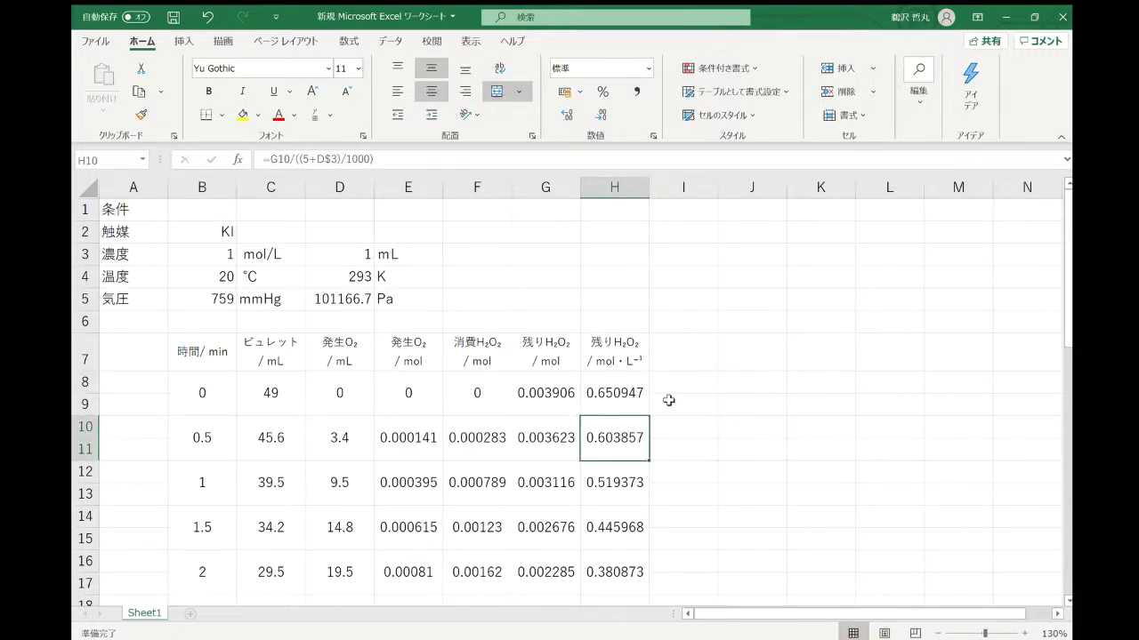
Copy the merged, centred cell format of H8 onto I9:I10 so the cell straddles the first two time rows
{"action": "left_click_drag", "start_coordinate": [669, 399], "coordinate": [668, 424]}
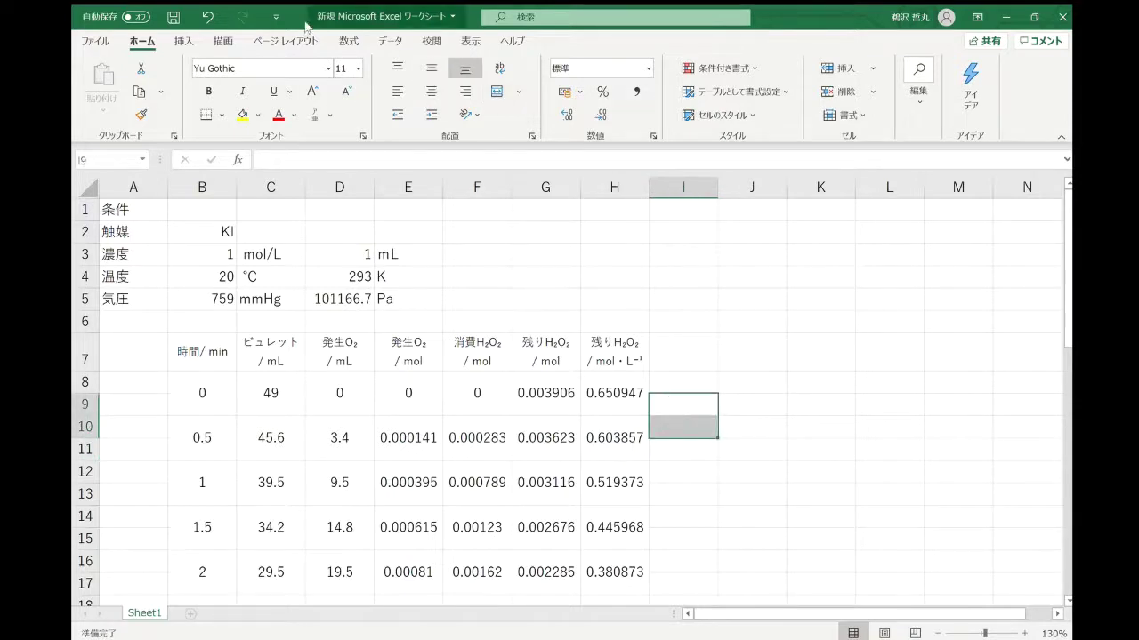
{"action": "left_click", "coordinate": [623, 392]}
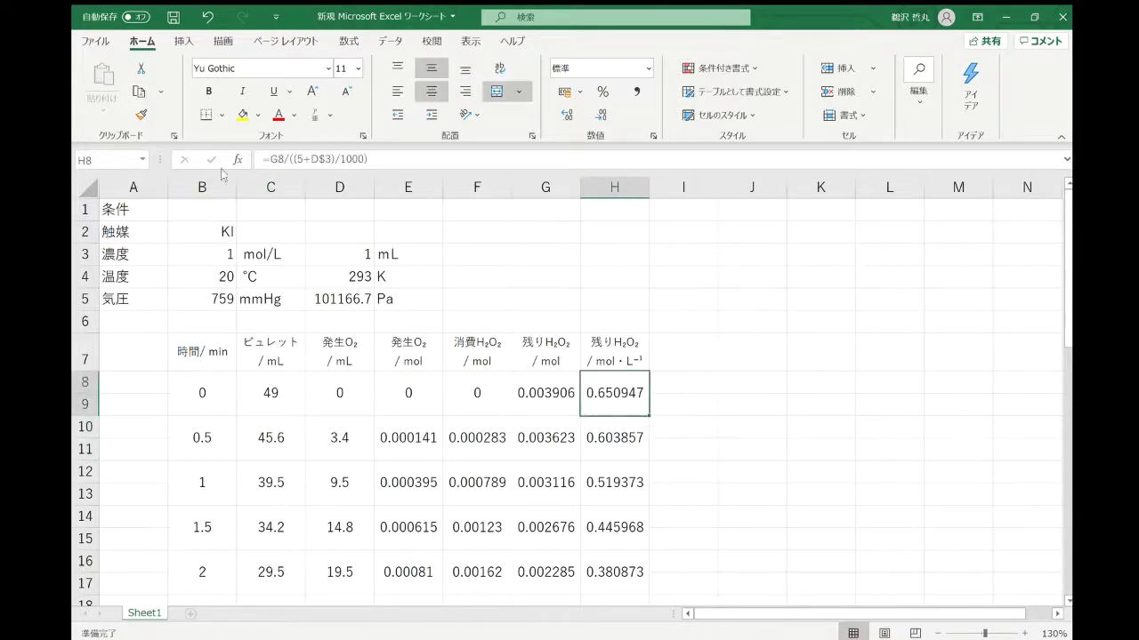
{"action": "left_click", "coordinate": [141, 114]}
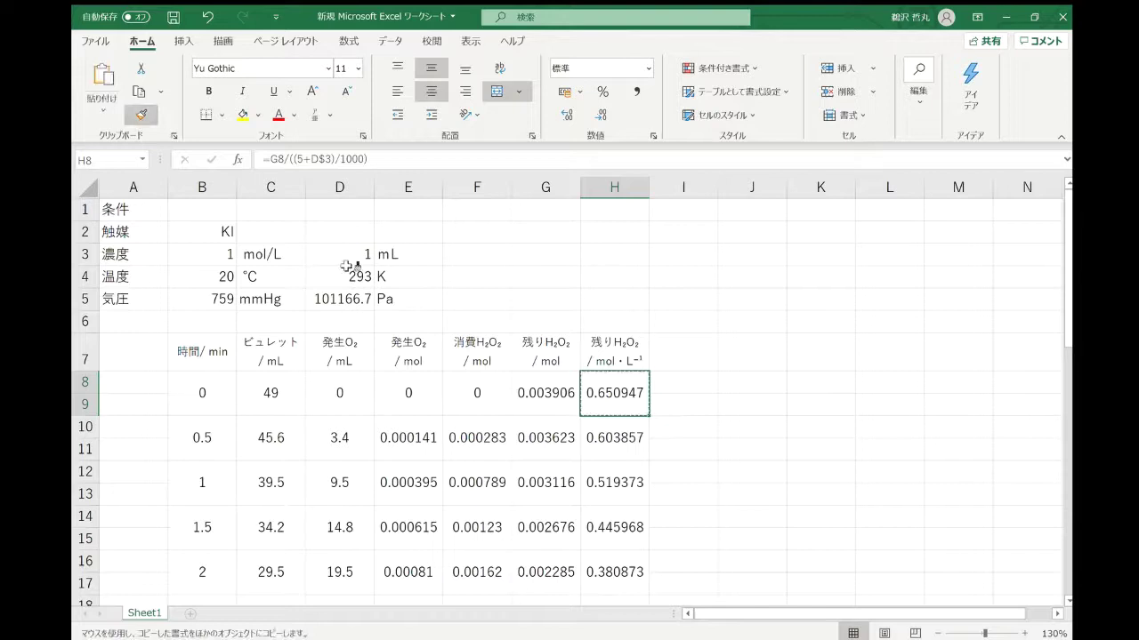
{"action": "left_click", "coordinate": [685, 414]}
{"action": "left_click", "coordinate": [762, 424]}
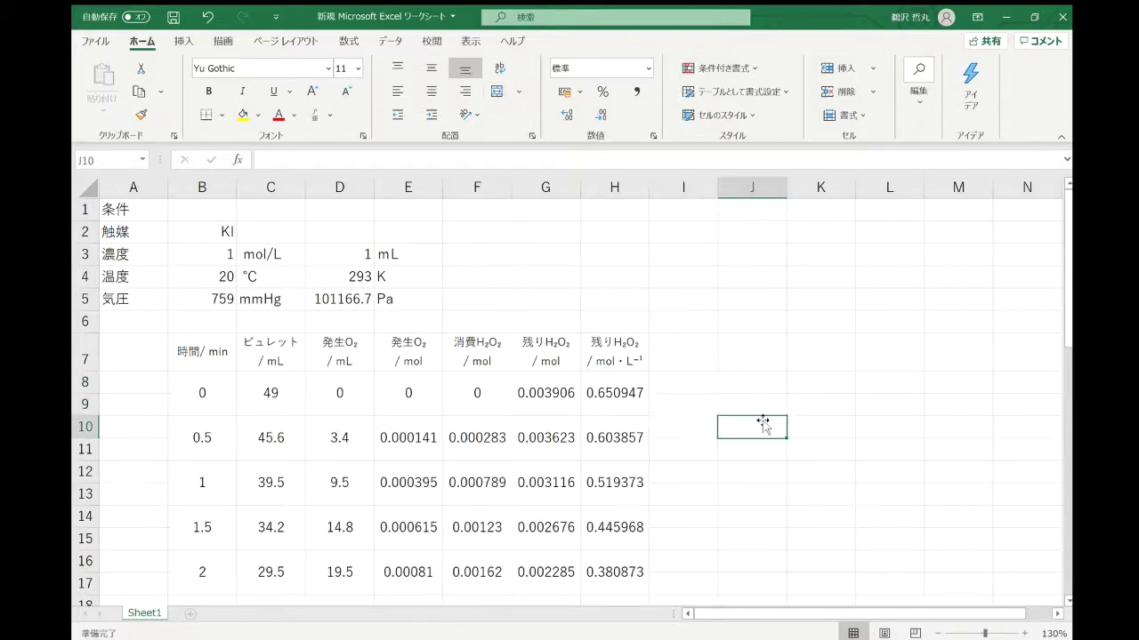
Copy the merged cell format of I9:I10 down column I from I11 through the remaining table rows
{"action": "left_click", "coordinate": [691, 423]}
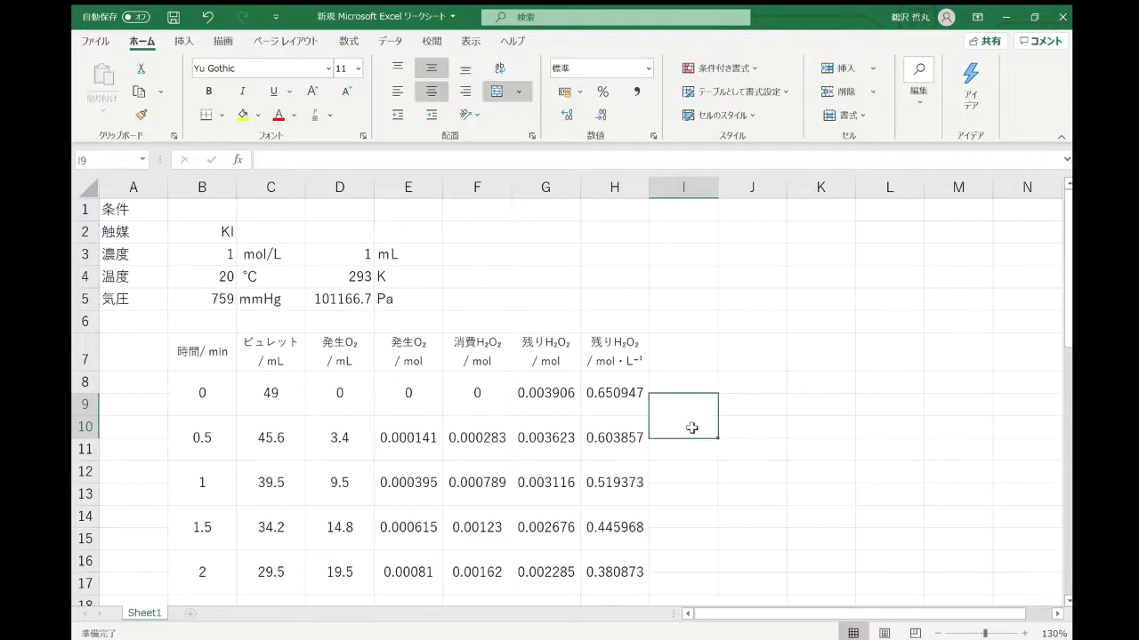
{"action": "left_click", "coordinate": [141, 114]}
{"action": "mouse_move", "coordinate": [667, 455]}
{"action": "left_mouse_down"}
{"action": "mouse_move", "coordinate": [673, 636]}
{"action": "mouse_move", "coordinate": [666, 563]}
{"action": "mouse_move", "coordinate": [683, 521]}
{"action": "left_mouse_up"}
{"action": "scroll", "coordinate": [666, 564], "scroll_direction": "up", "scroll_amount": 7}
{"action": "left_click", "coordinate": [680, 466]}
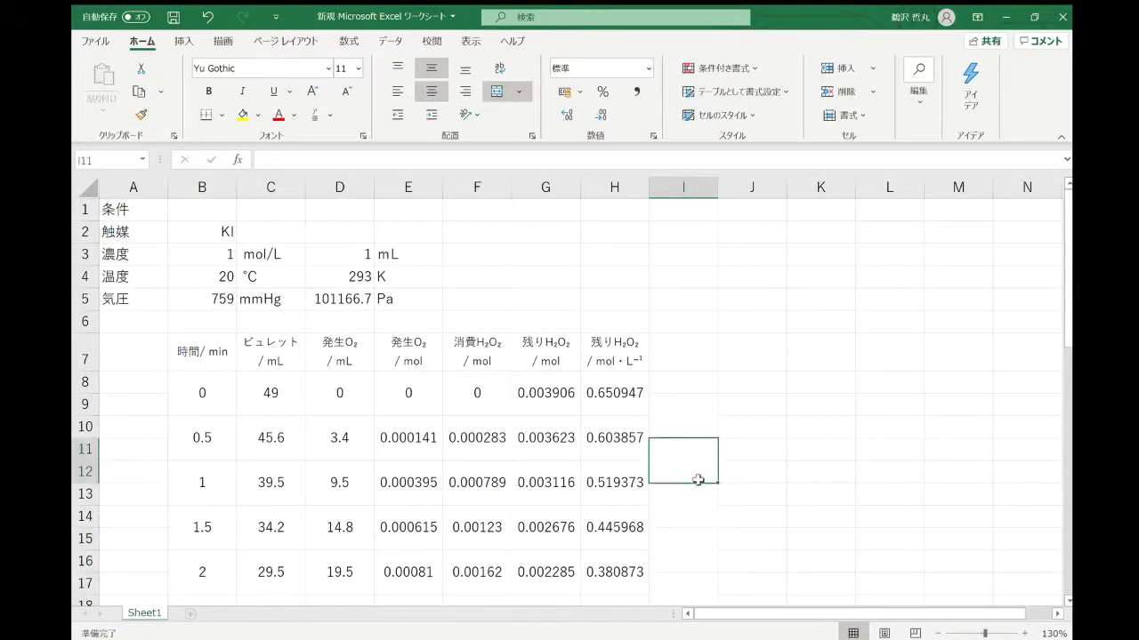
Enter =(H8+H10)/2 in I9 to average the two neighbouring concentrations, and fill it down column I through row 38
{"action": "left_click", "coordinate": [687, 431]}
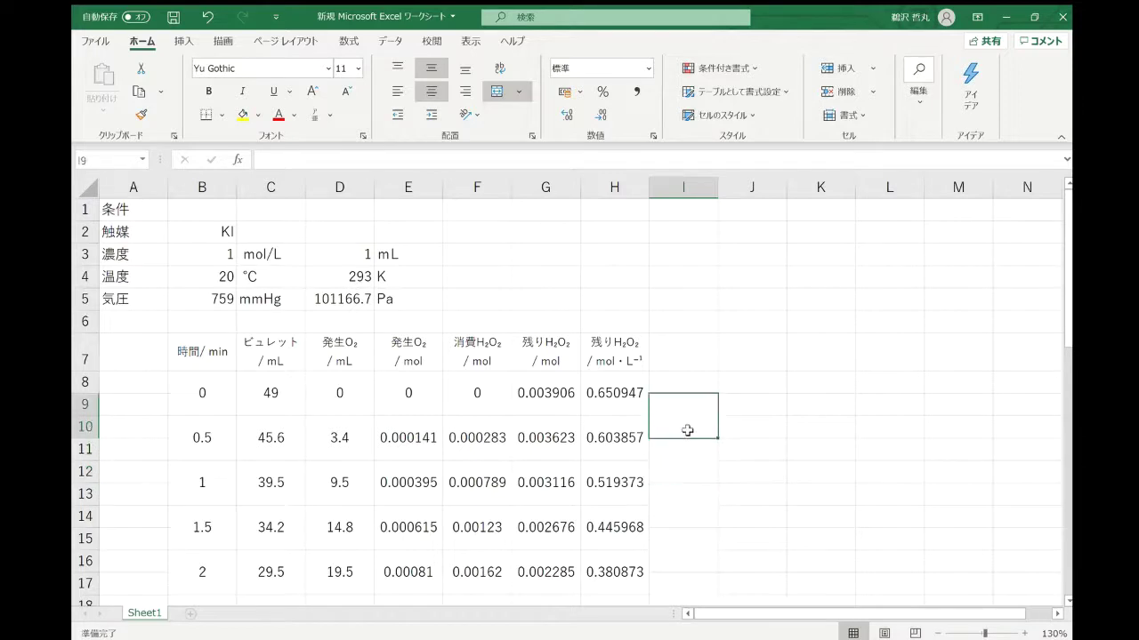
{"action": "type", "text": "= "}
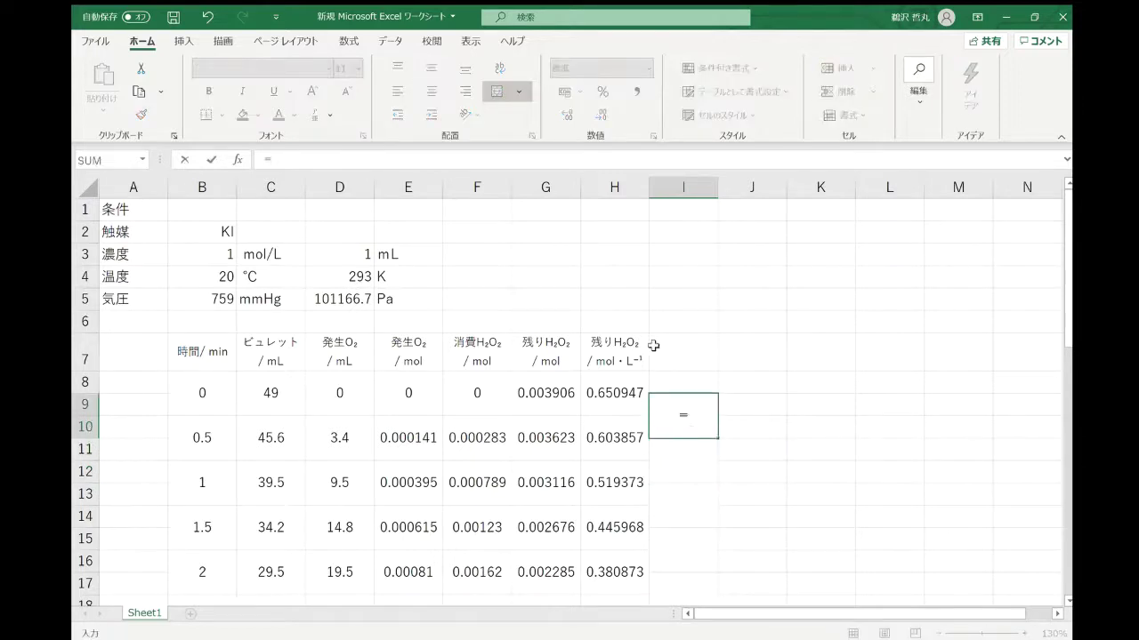
{"action": "type", "text": "("}
{"action": "left_click", "coordinate": [634, 388]}
{"action": "type", "text": "+"}
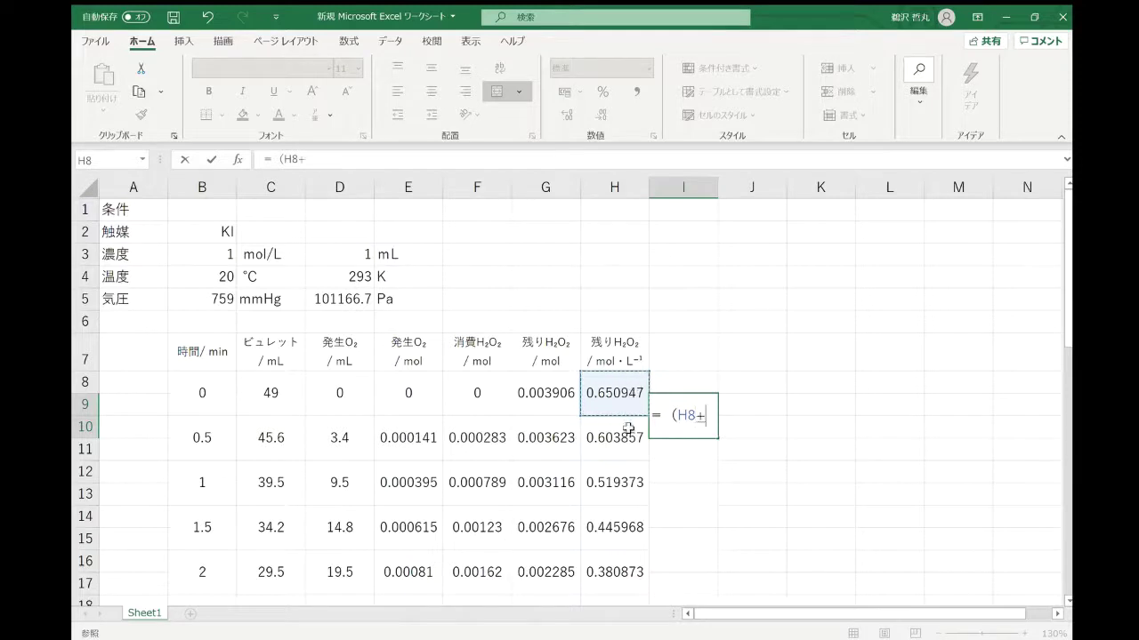
{"action": "left_click", "coordinate": [628, 429]}
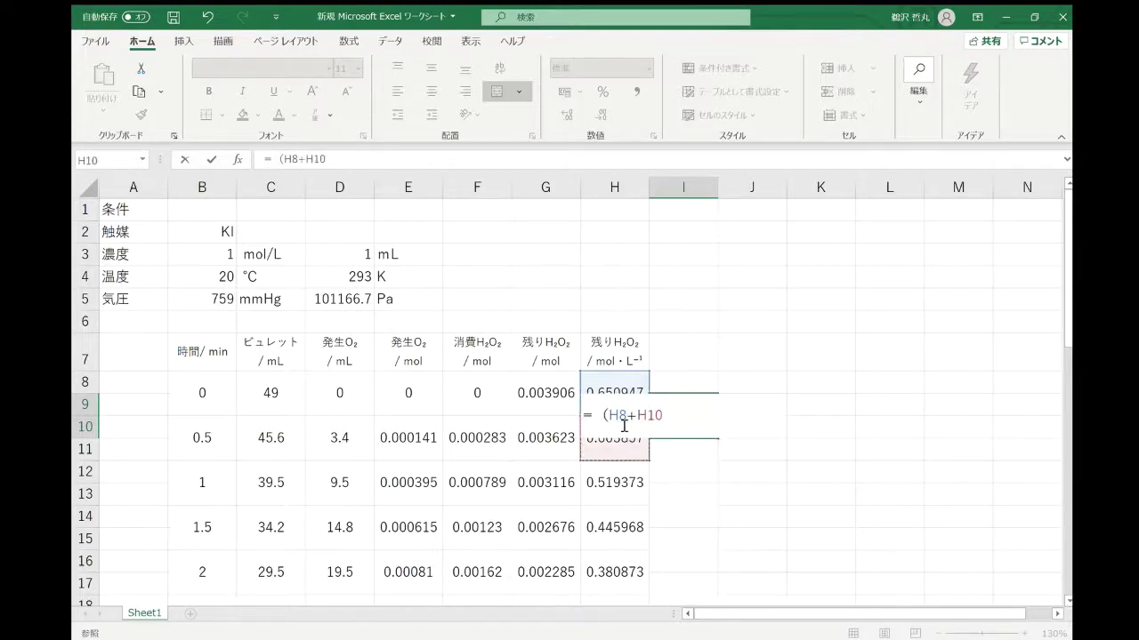
{"action": "type", "text": ") /2"}
{"action": "key", "text": "Return"}
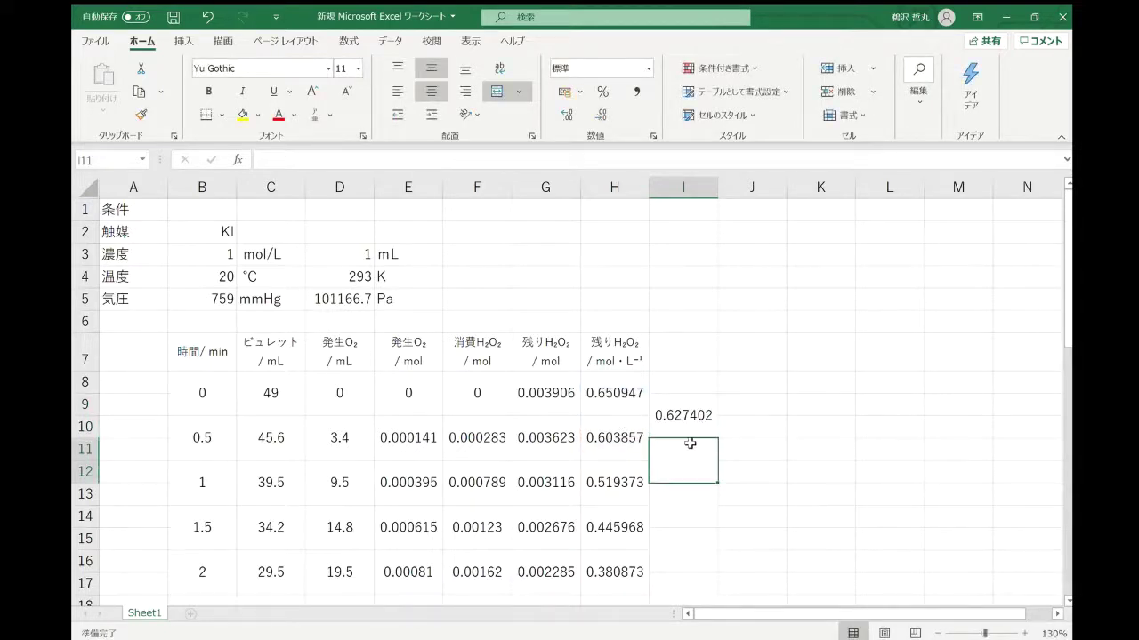
{"action": "left_click", "coordinate": [704, 418]}
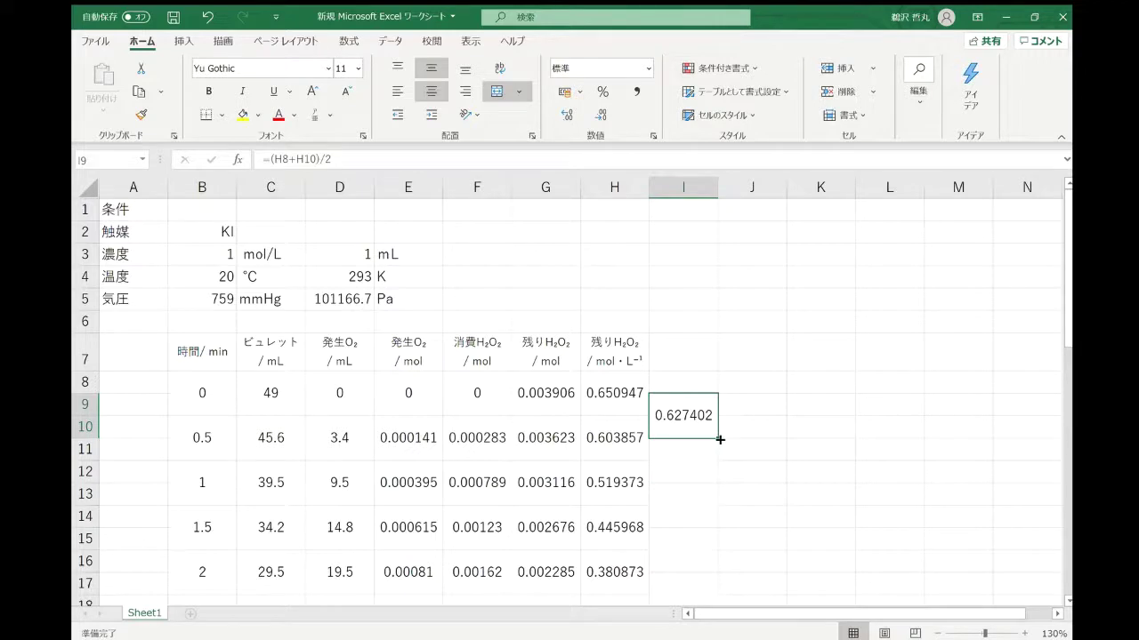
{"action": "left_click_drag", "start_coordinate": [718, 439], "coordinate": [703, 507]}
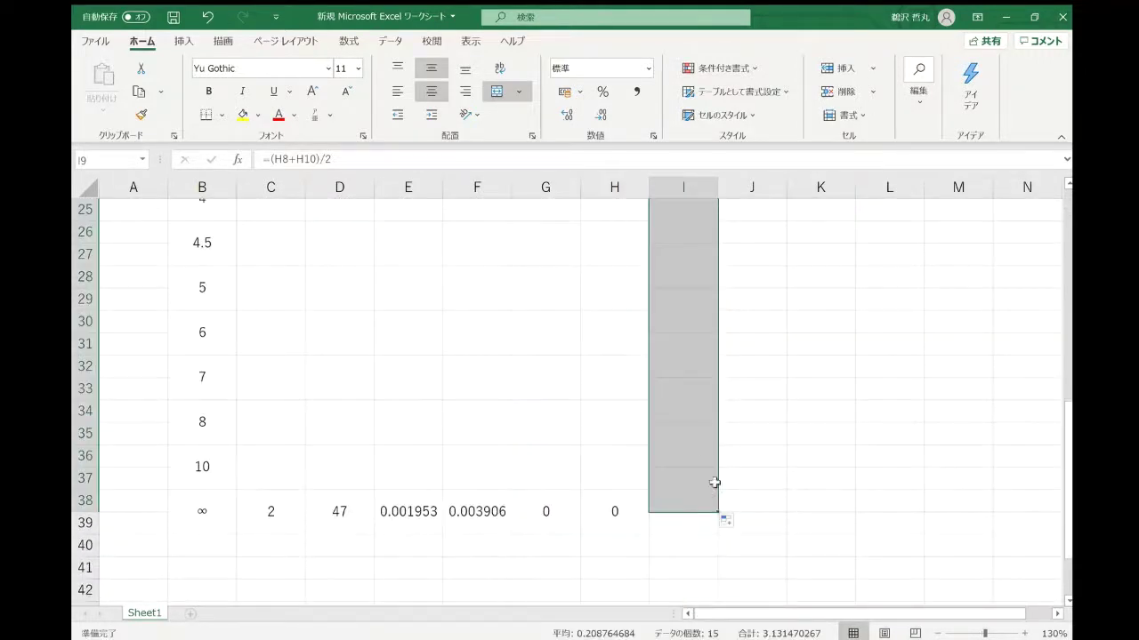
Clear the average concentrations in column I for the time rows whose readings are missing
{"action": "left_click_drag", "start_coordinate": [693, 451], "coordinate": [687, 487]}
{"action": "key", "text": "Delete"}
{"action": "scroll", "coordinate": [685, 465], "scroll_direction": "down", "scroll_amount": 4}
{"action": "left_click", "coordinate": [745, 433]}
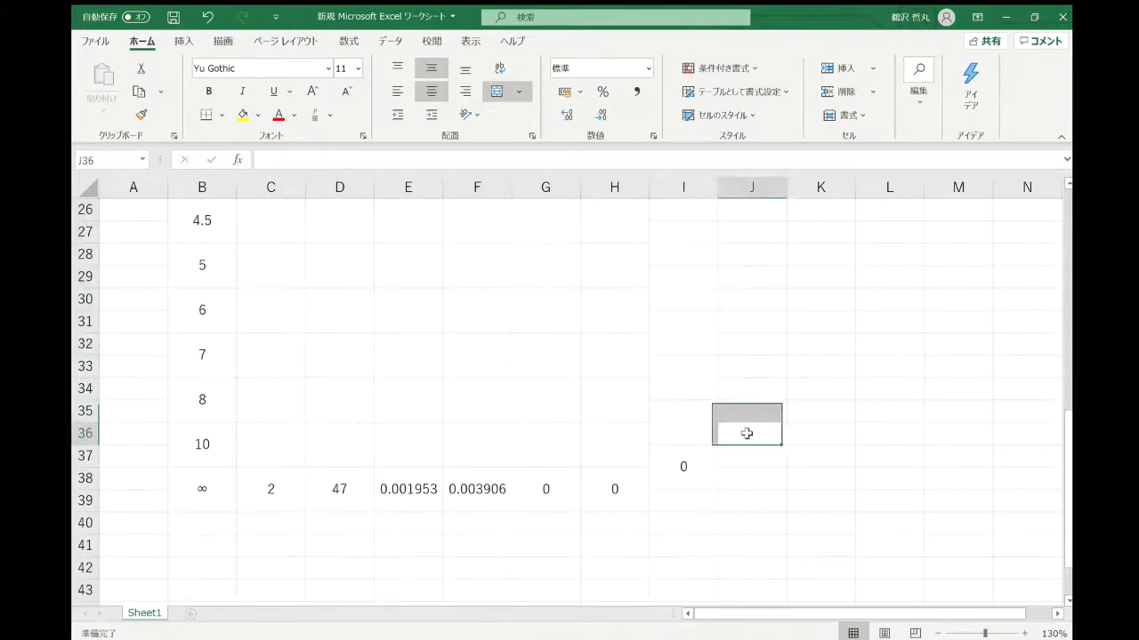
{"action": "scroll", "coordinate": [737, 395], "scroll_direction": "up", "scroll_amount": 4}
{"action": "scroll", "coordinate": [737, 395], "scroll_direction": "up", "scroll_amount": 3}
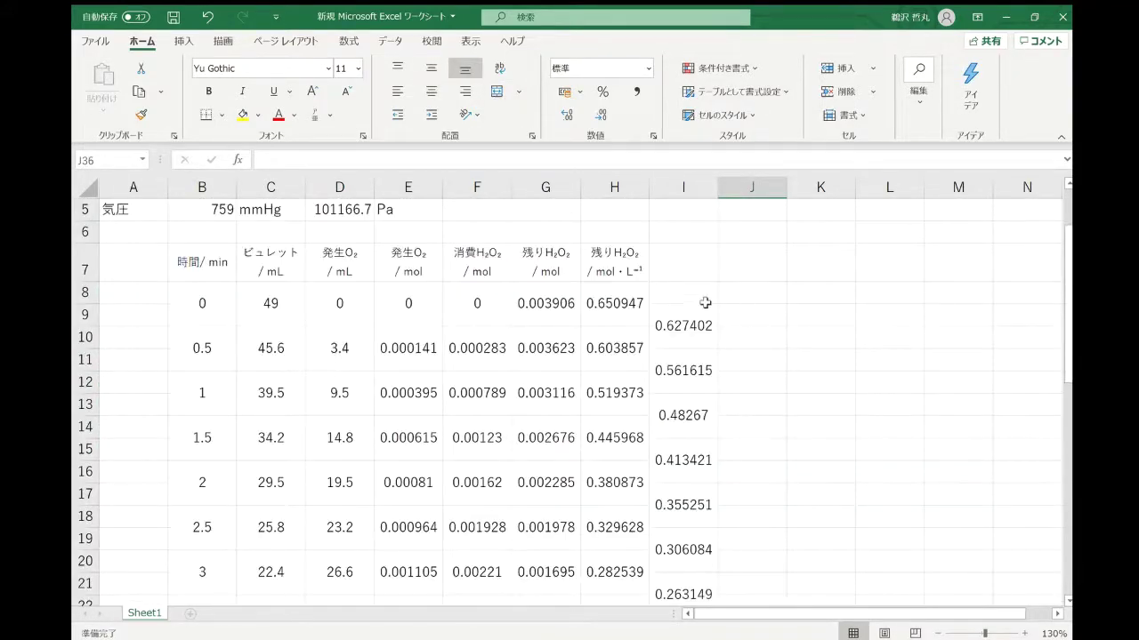
Copy the text H₂O₂ / mol・L⁻¹ out of the H7 header and paste it into I7
{"action": "left_click", "coordinate": [698, 269]}
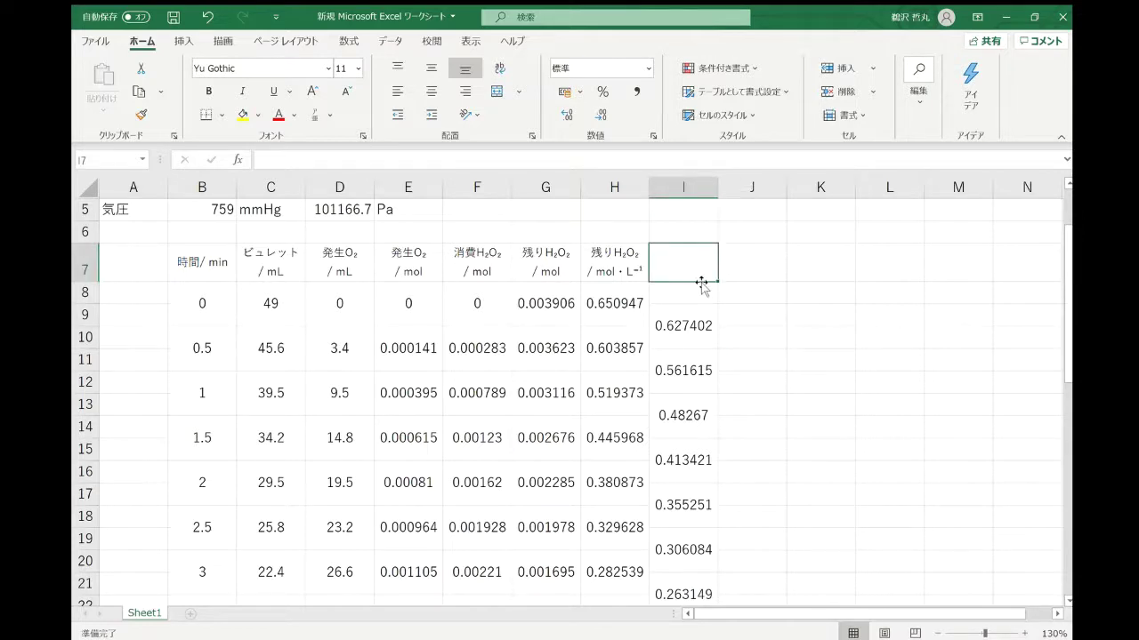
{"action": "left_click", "coordinate": [645, 266]}
{"action": "double_click", "coordinate": [623, 265]}
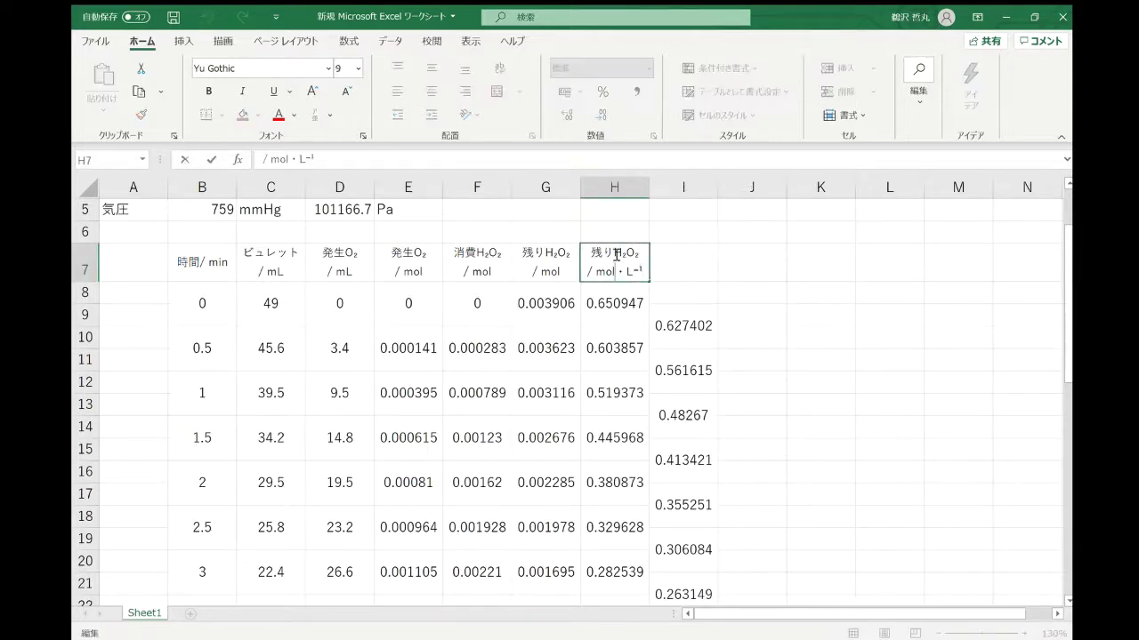
{"action": "left_click_drag", "start_coordinate": [613, 254], "coordinate": [649, 272]}
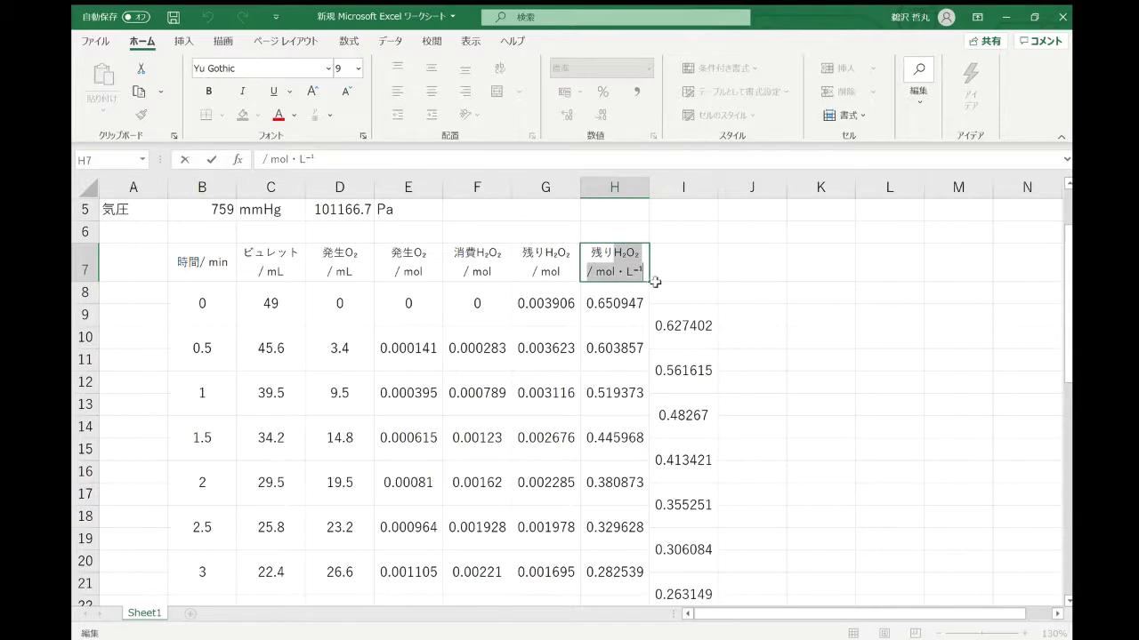
{"action": "double_click", "coordinate": [700, 276]}
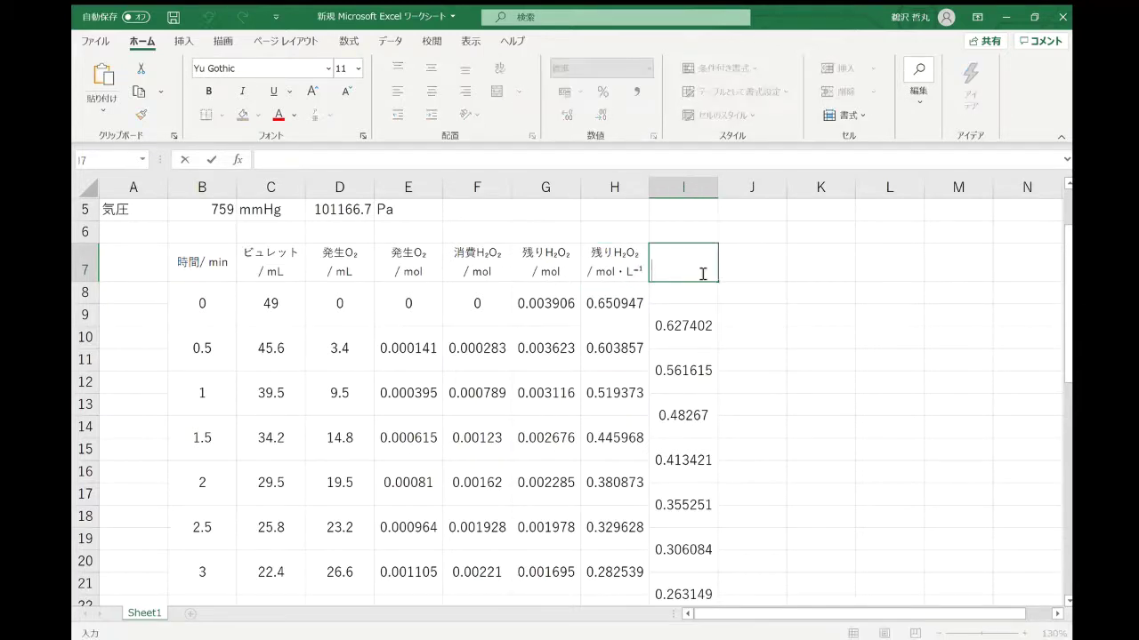
{"action": "key", "text": "ctrl+v"}
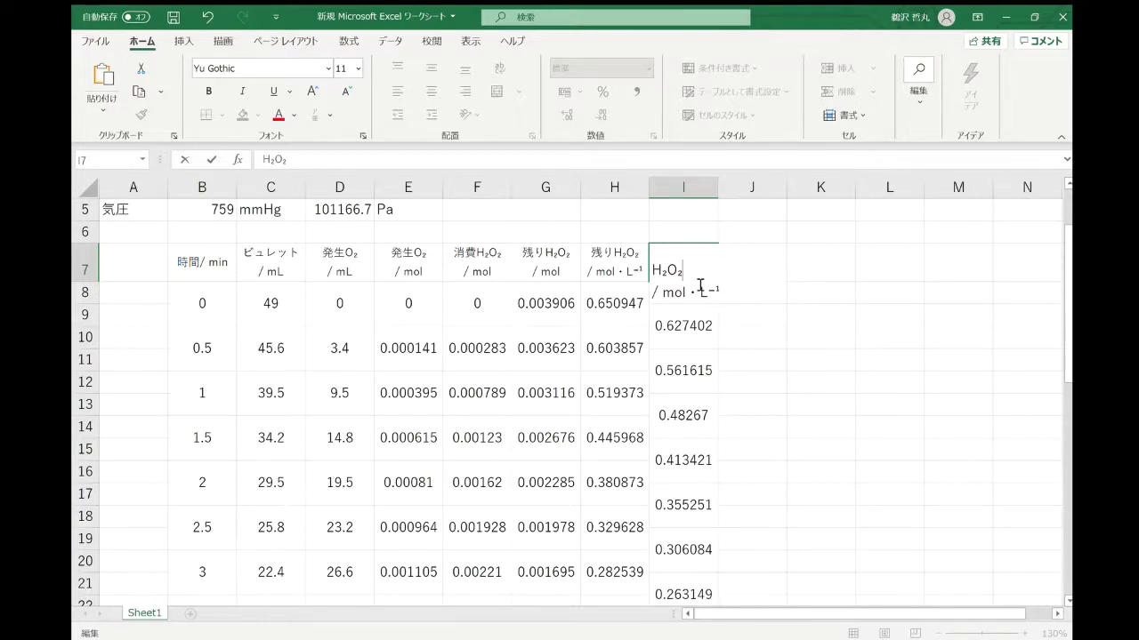
Complete the I7 header as H₂O₂濃度の平均 / mol・L⁻¹, with の平均 on its own line
{"action": "type", "text": "noudono"}
{"action": "key", "text": "space"}
{"action": "type", "text": "heiki"}
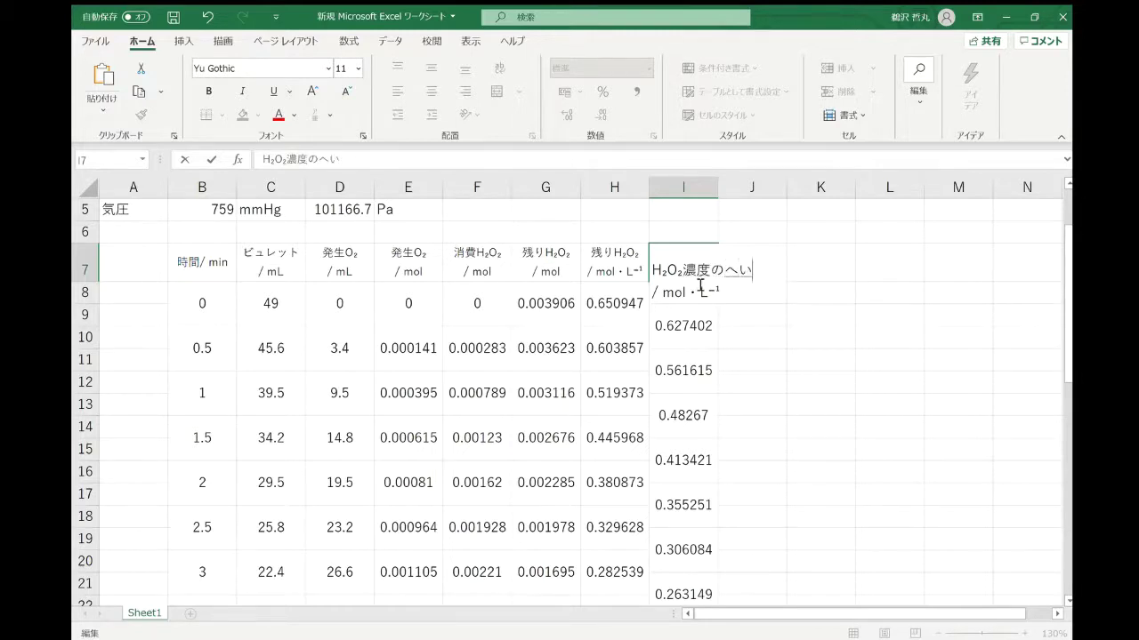
{"action": "key", "text": "space"}
{"action": "key", "text": "Escape"}
{"action": "key", "text": "Escape"}
{"action": "type", "text": "heikin"}
{"action": "key", "text": "space"}
{"action": "key", "text": "Return"}
{"action": "left_click", "coordinate": [713, 268]}
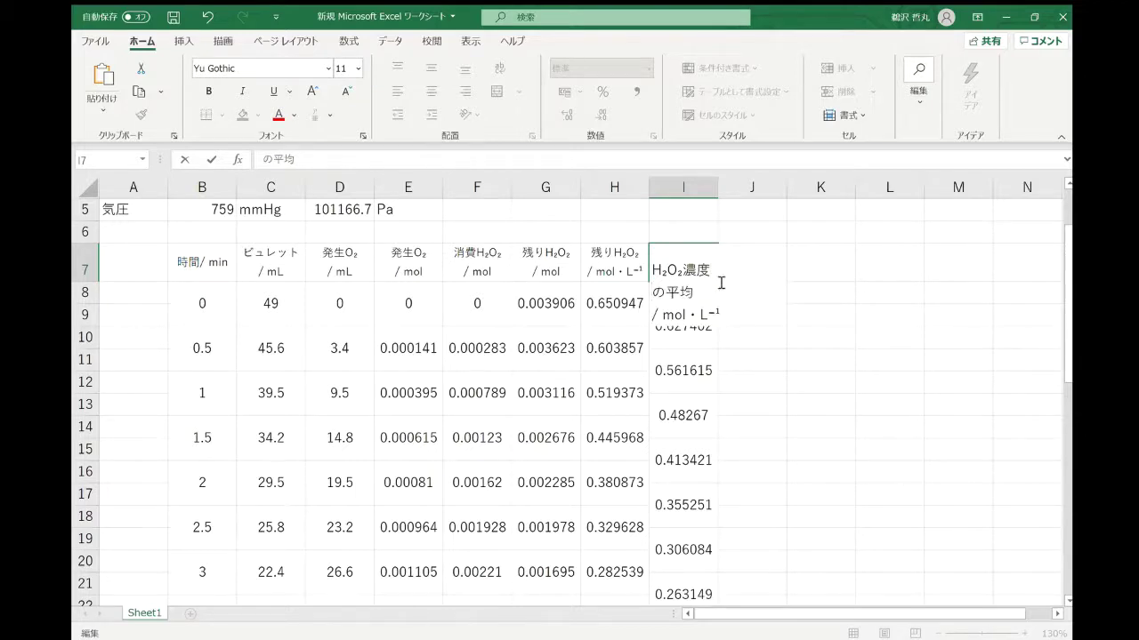
{"action": "left_click", "coordinate": [792, 343]}
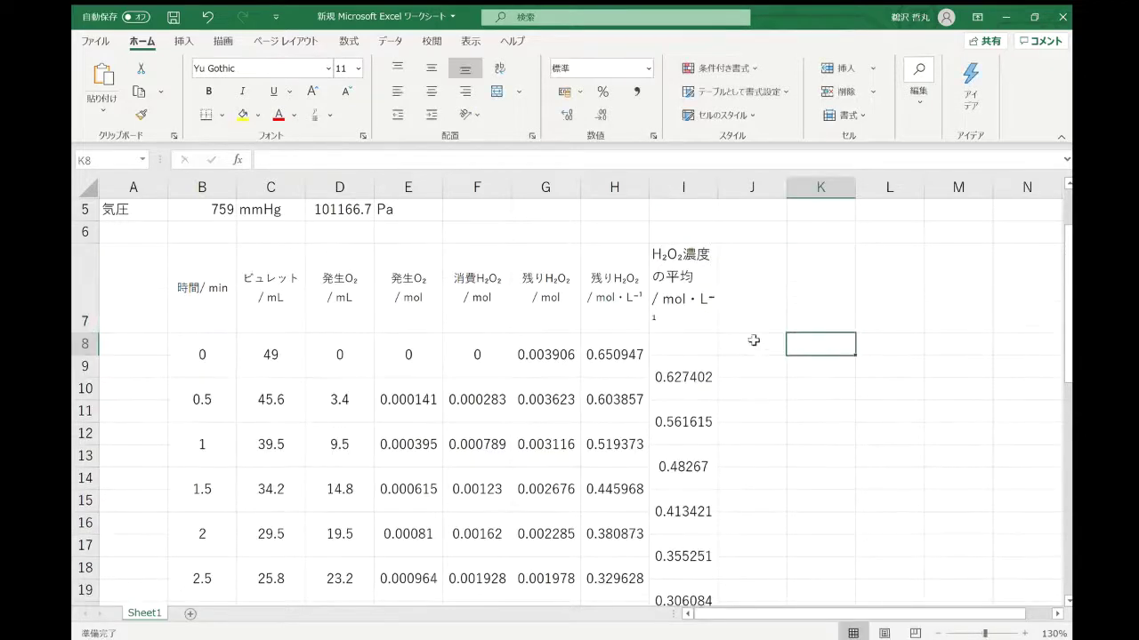
Widen column I slightly and set the font size of row 7 from I7 across the following columns to 9
{"action": "left_click_drag", "start_coordinate": [718, 189], "coordinate": [730, 190]}
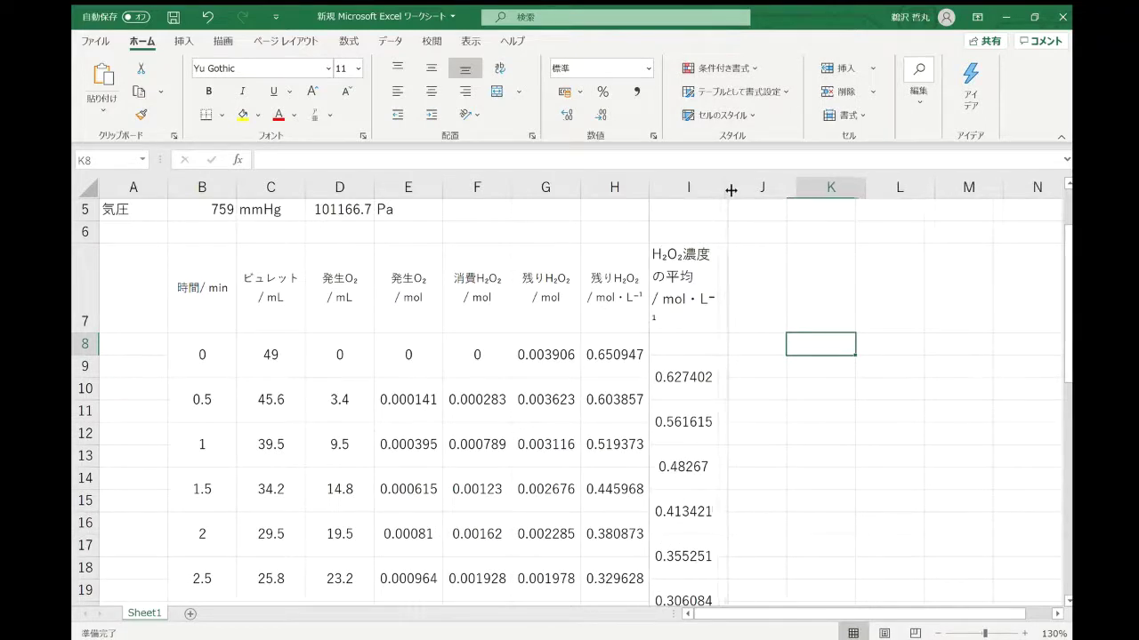
{"action": "left_click", "coordinate": [703, 257]}
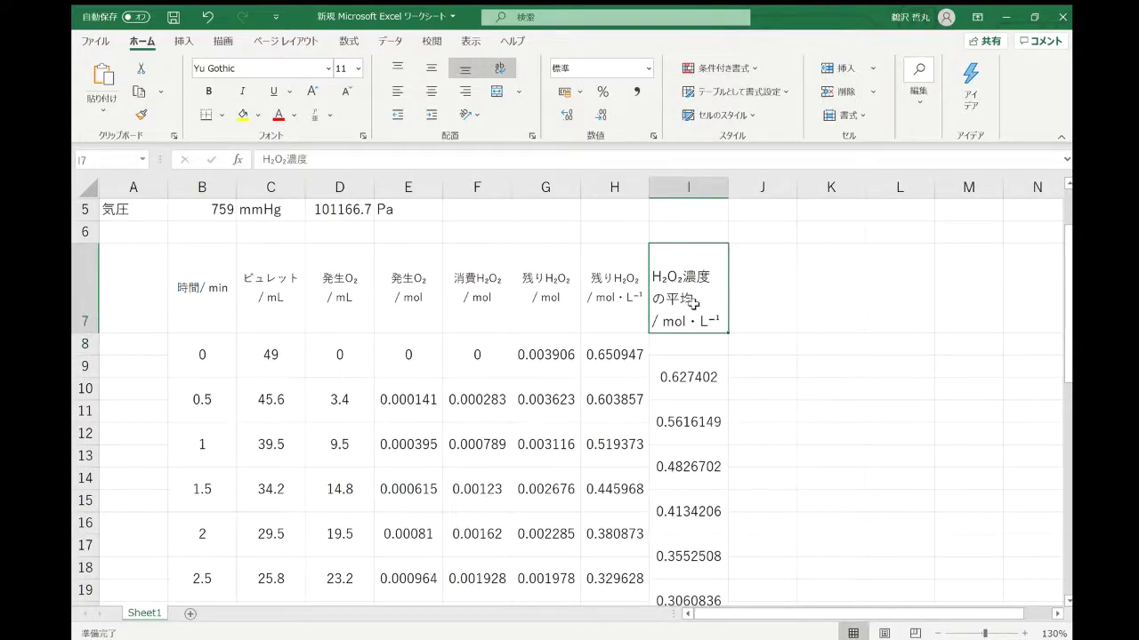
{"action": "left_click_drag", "start_coordinate": [692, 304], "coordinate": [962, 313]}
{"action": "left_click", "coordinate": [893, 285]}
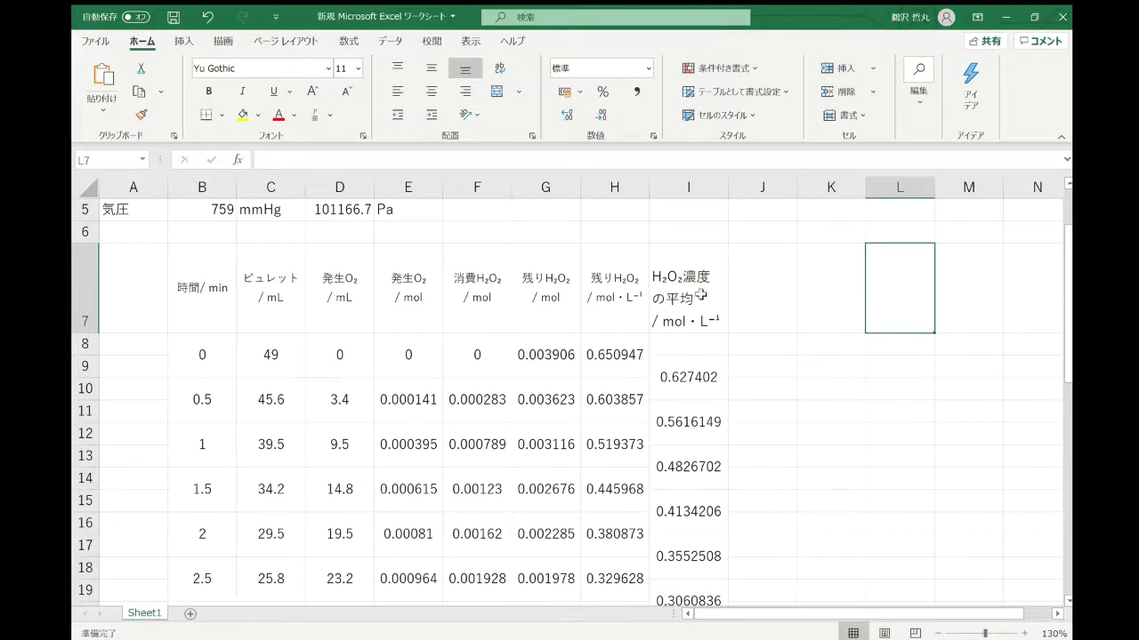
{"action": "left_click_drag", "start_coordinate": [701, 295], "coordinate": [1036, 302]}
{"action": "left_click", "coordinate": [341, 69]}
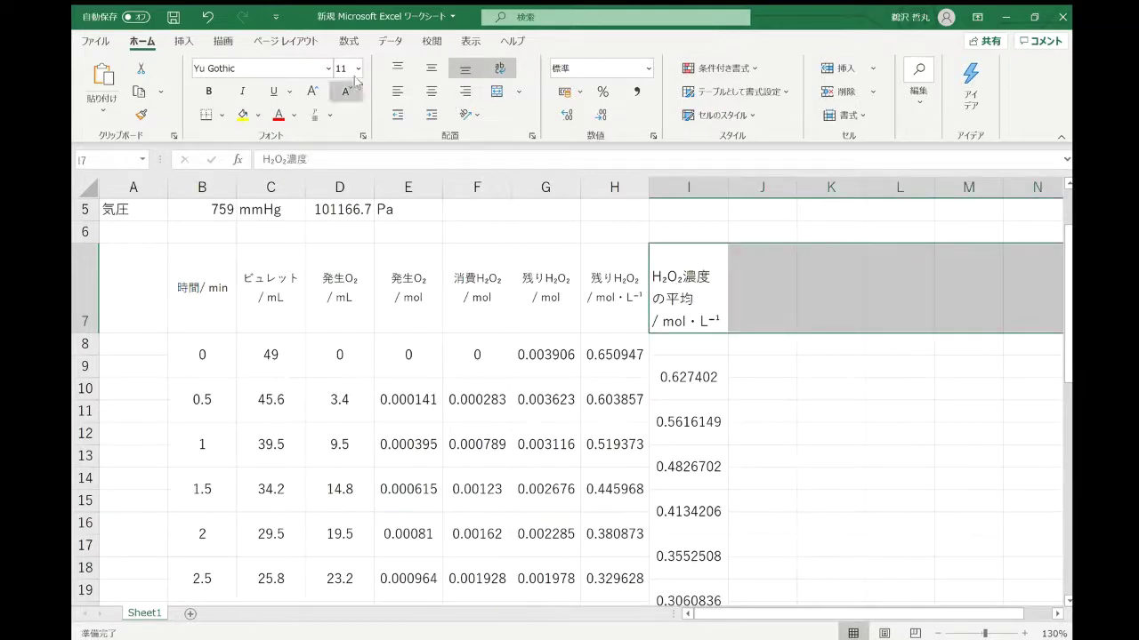
{"action": "type", "text": "9"}
{"action": "key", "text": "Return"}
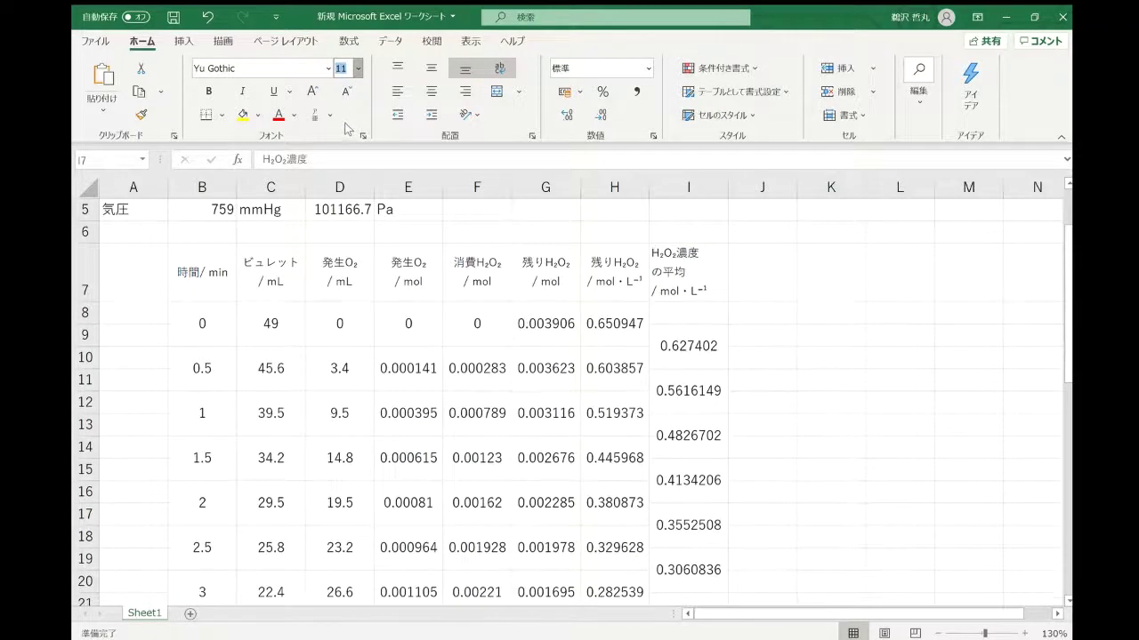
Fit the width of column I to its contents
{"action": "left_click", "coordinate": [500, 275]}
{"action": "scroll", "coordinate": [699, 436], "scroll_direction": "up", "scroll_amount": 2}
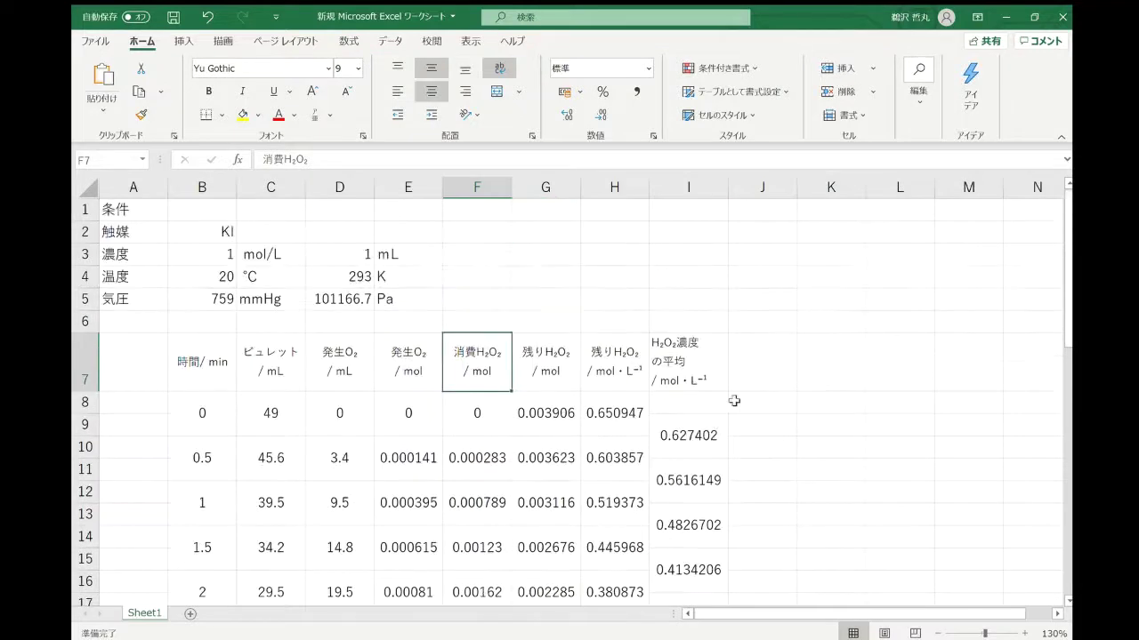
{"action": "left_click_drag", "start_coordinate": [727, 185], "coordinate": [744, 188]}
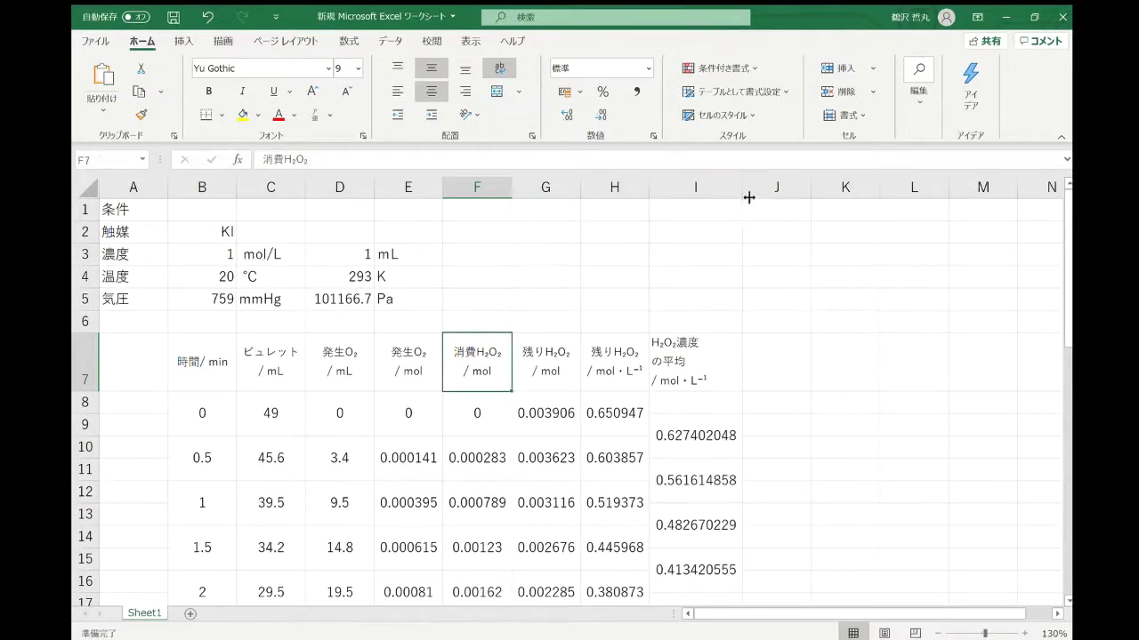
{"action": "double_click", "coordinate": [743, 190]}
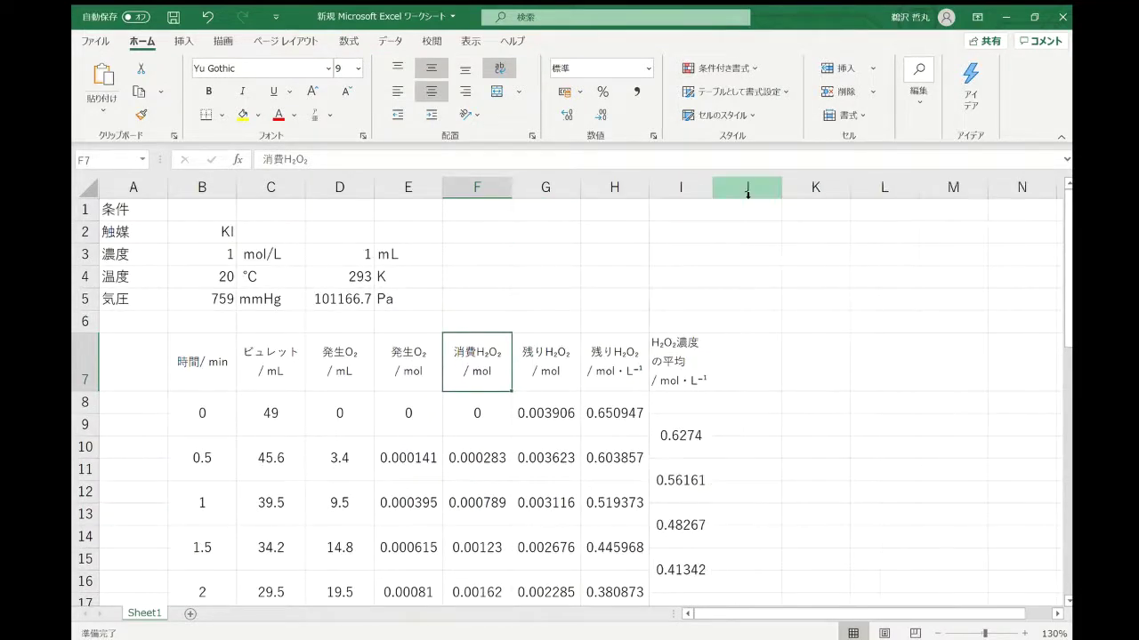
{"action": "left_click", "coordinate": [756, 369]}
{"action": "left_click", "coordinate": [741, 425]}
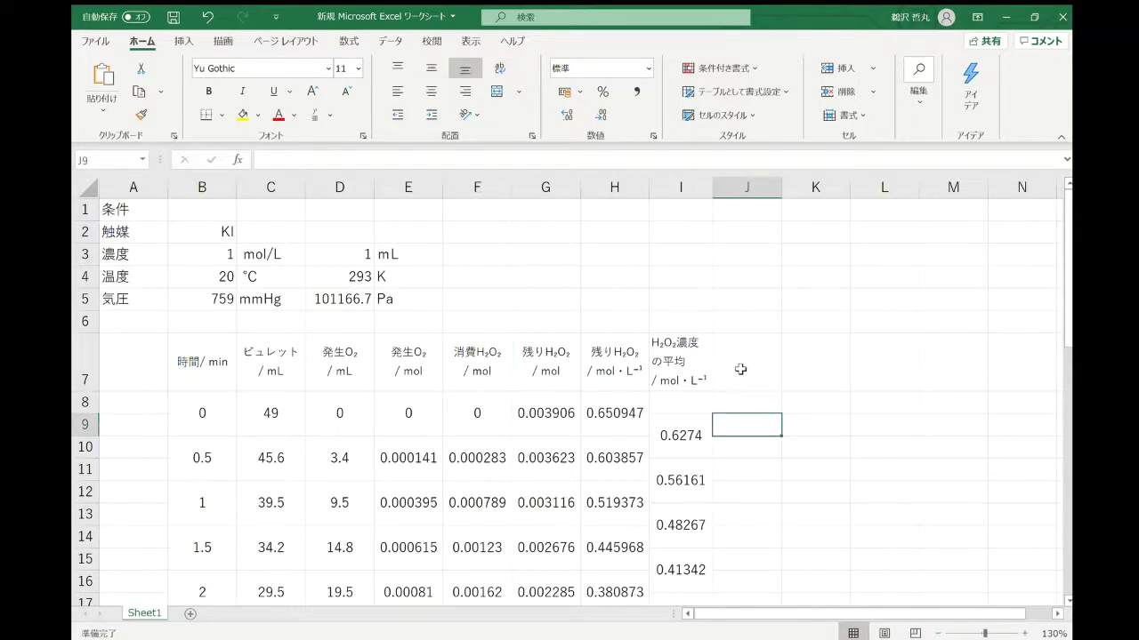
Enter the header 反応速度 in J7 and start a second line in the cell
{"action": "left_click", "coordinate": [746, 379]}
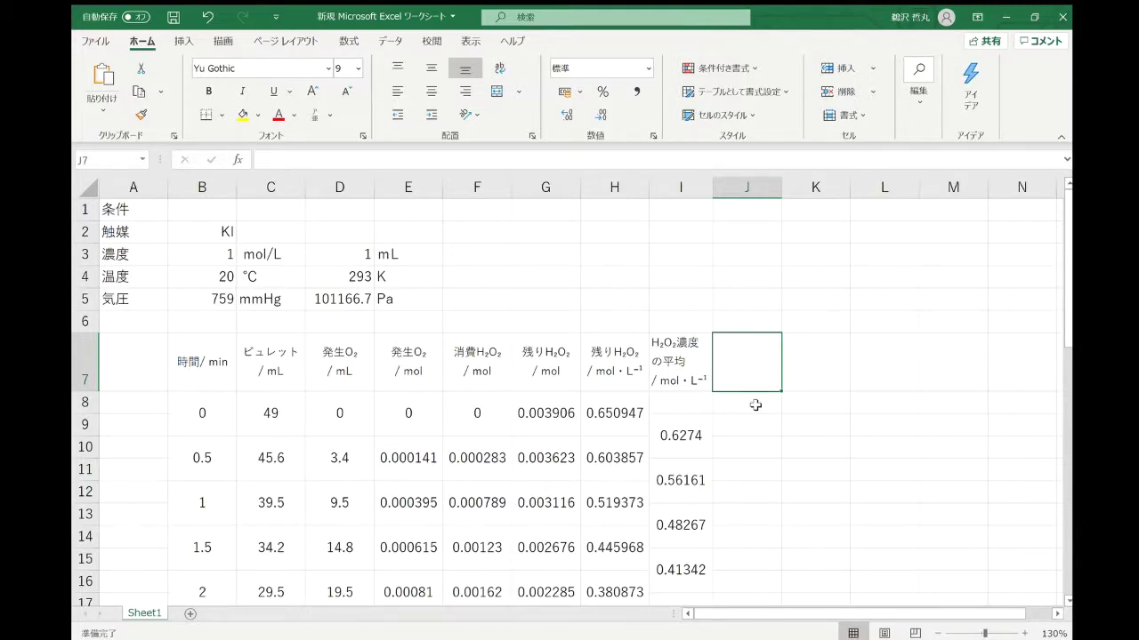
{"action": "type", "text": "hannousokudo"}
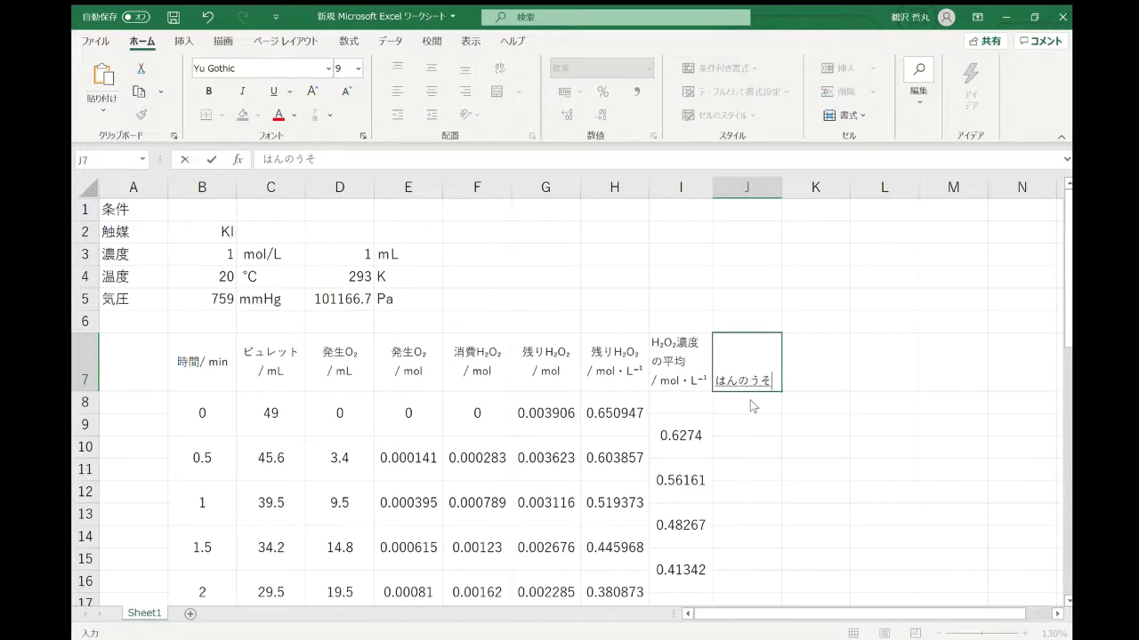
{"action": "key", "text": "space"}
{"action": "key", "text": "Return"}
{"action": "key", "text": "alt+Return"}
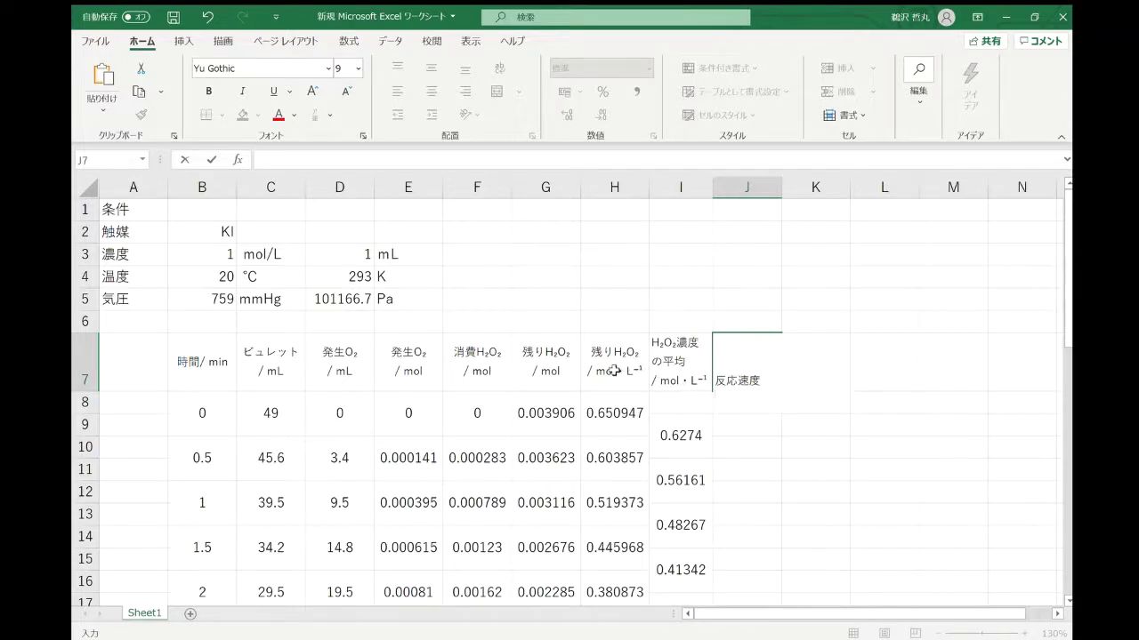
Copy the unit / mol・L⁻¹ from the H7 header and paste it below 反応速度 in J7
{"action": "double_click", "coordinate": [599, 374]}
{"action": "left_click_drag", "start_coordinate": [590, 376], "coordinate": [655, 378]}
{"action": "key", "text": "ctrl+c"}
{"action": "double_click", "coordinate": [735, 378]}
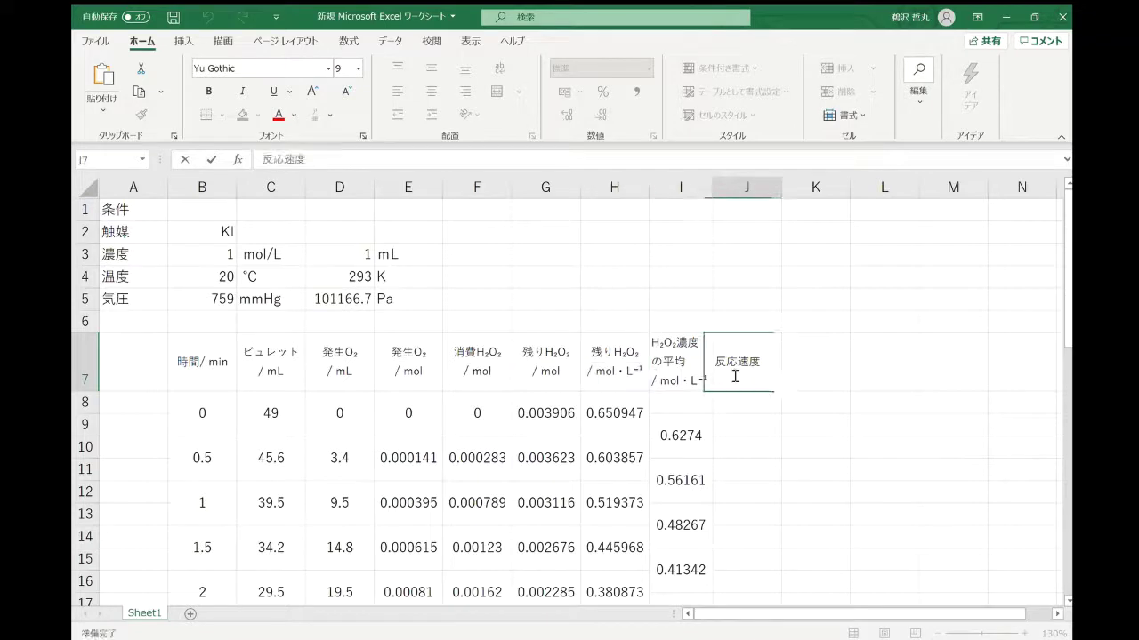
{"action": "key", "text": "ctrl+v"}
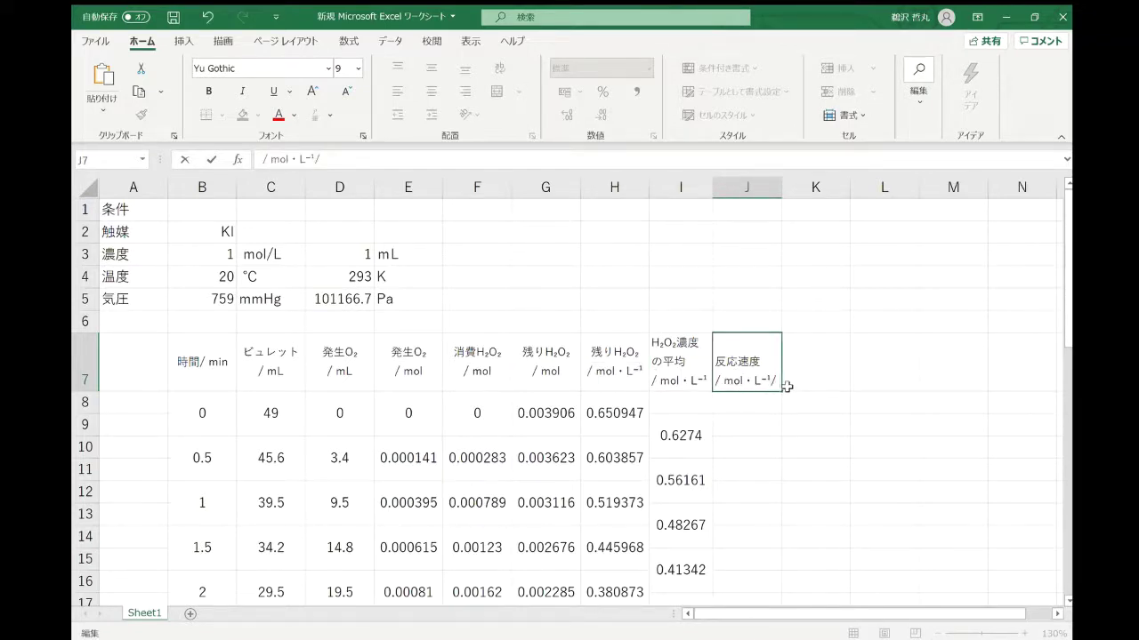
Append ・min⁻¹ to the unit in J7 so it reads / mol・L⁻¹・min⁻¹
{"action": "type", "text": "/・"}
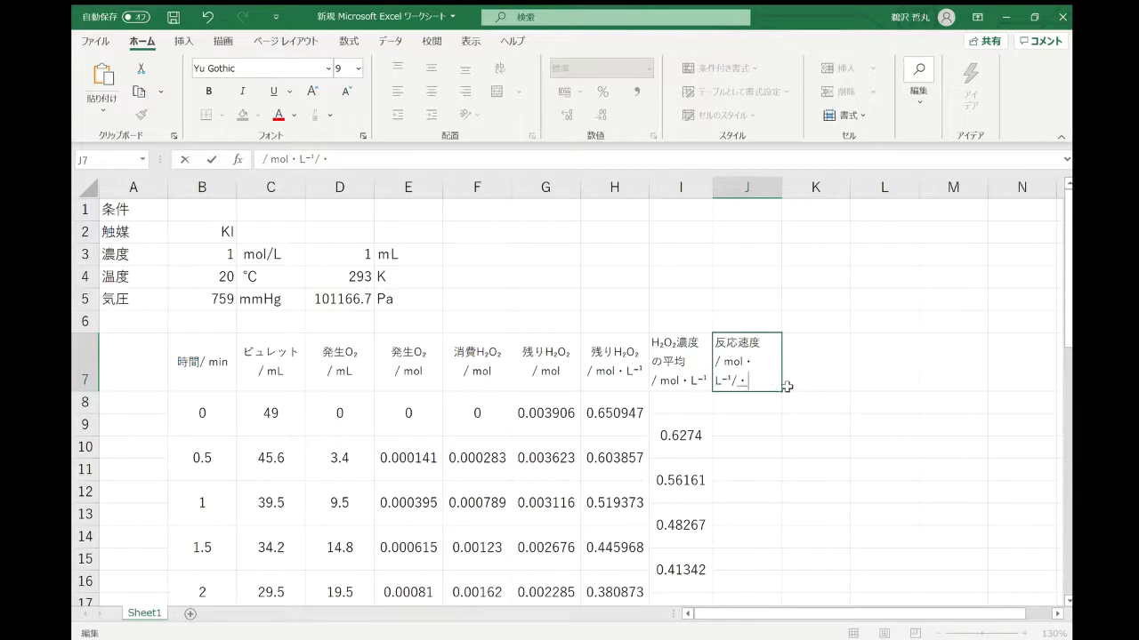
{"action": "key", "text": "BackSpace"}
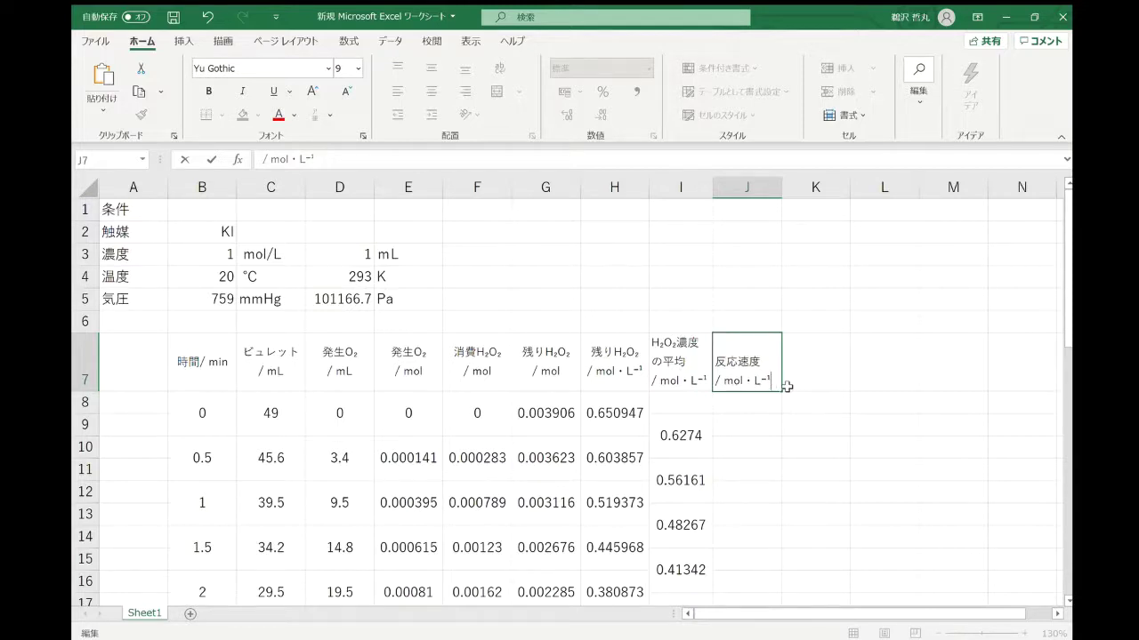
{"action": "type", "text": "・"}
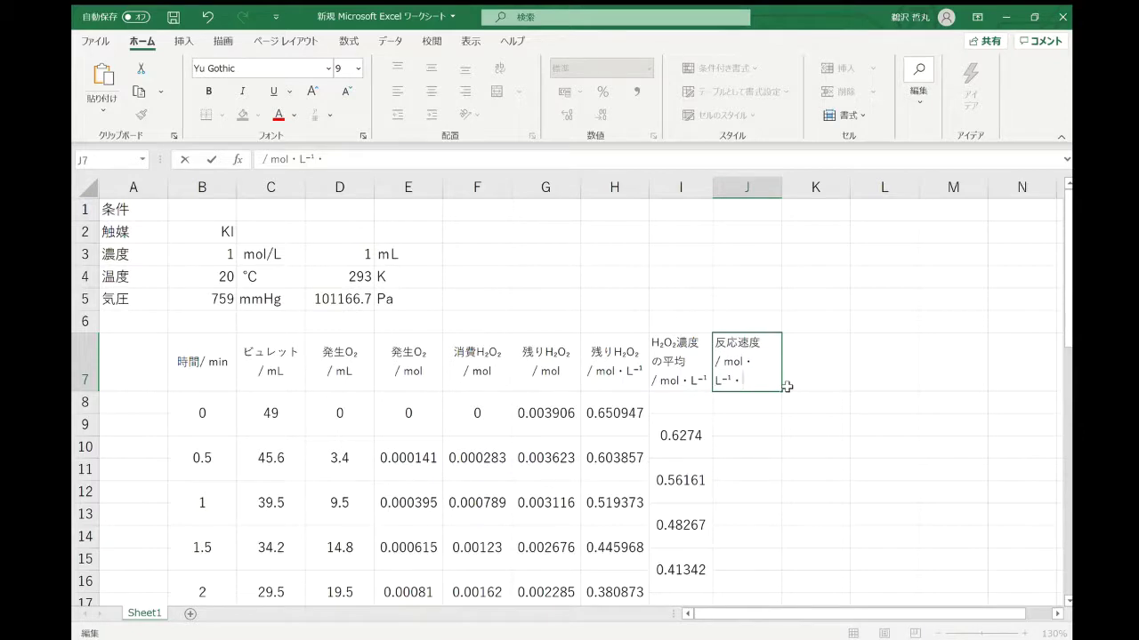
{"action": "type", "text": "min-"}
{"action": "key", "text": "space"}
{"action": "type", "text": "1"}
{"action": "key", "text": "space"}
{"action": "left_click", "coordinate": [788, 418]}
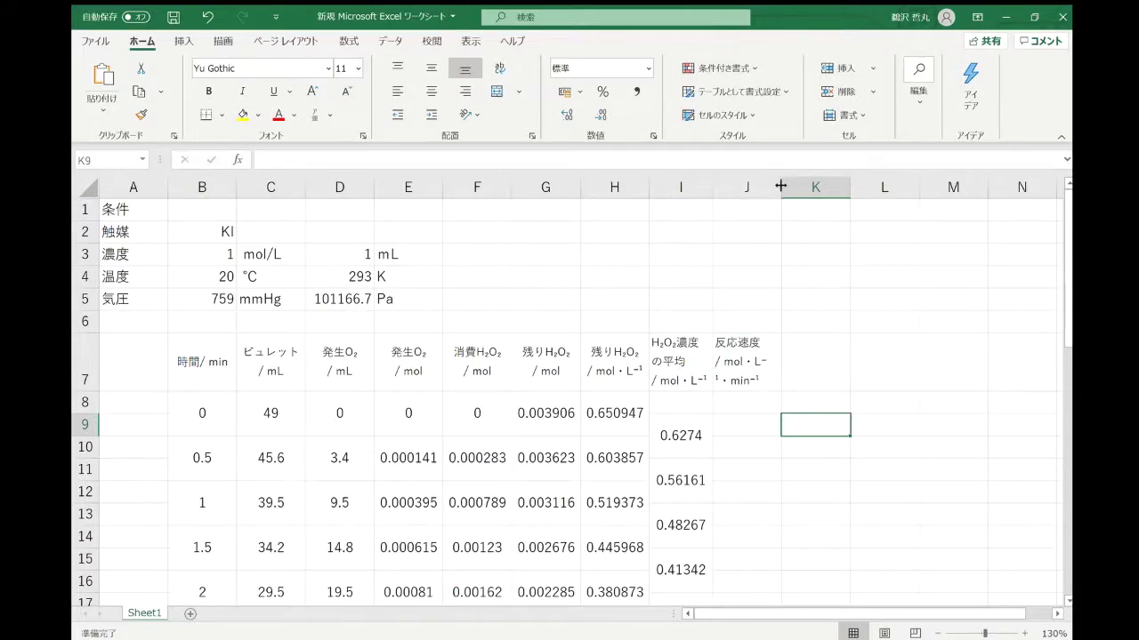
Widen column J just enough for the reaction rate unit to fit on a single line
{"action": "left_click_drag", "start_coordinate": [781, 185], "coordinate": [839, 199]}
{"action": "left_click", "coordinate": [792, 302]}
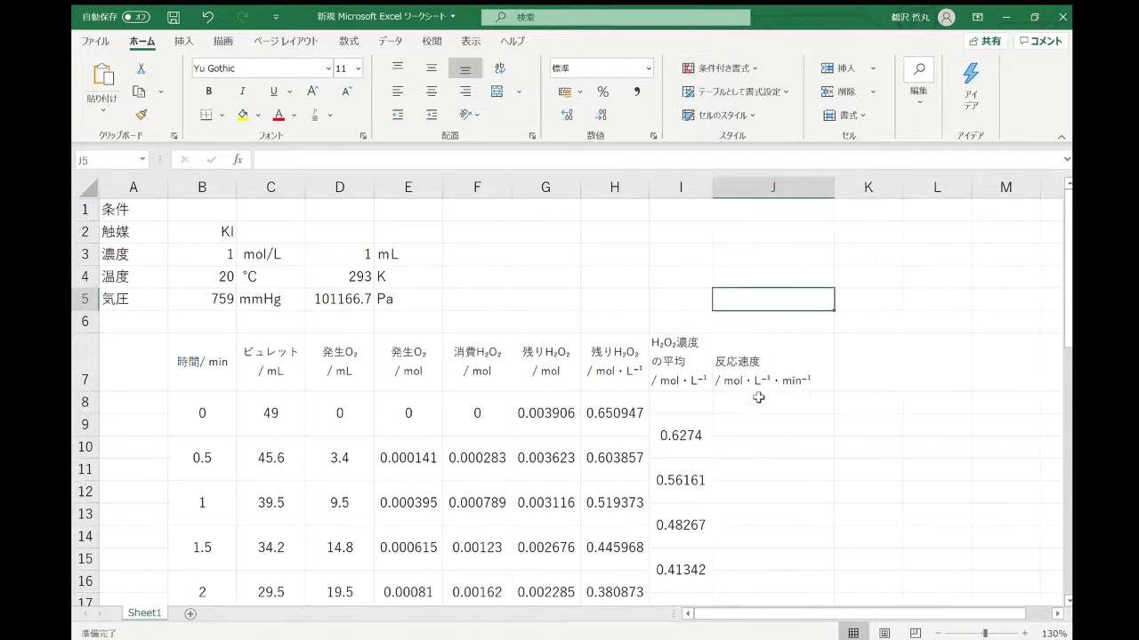
{"action": "left_click", "coordinate": [781, 423]}
{"action": "left_click_drag", "start_coordinate": [831, 191], "coordinate": [819, 190]}
{"action": "left_click", "coordinate": [820, 307]}
{"action": "left_click", "coordinate": [767, 438]}
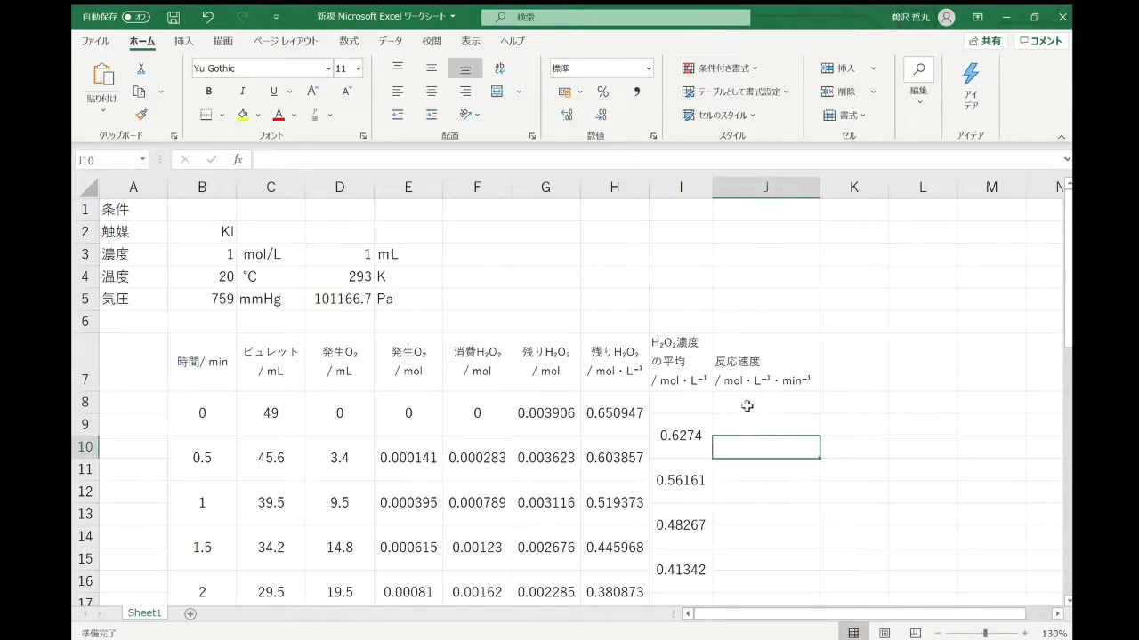
{"action": "left_click_drag", "start_coordinate": [748, 430], "coordinate": [744, 448]}
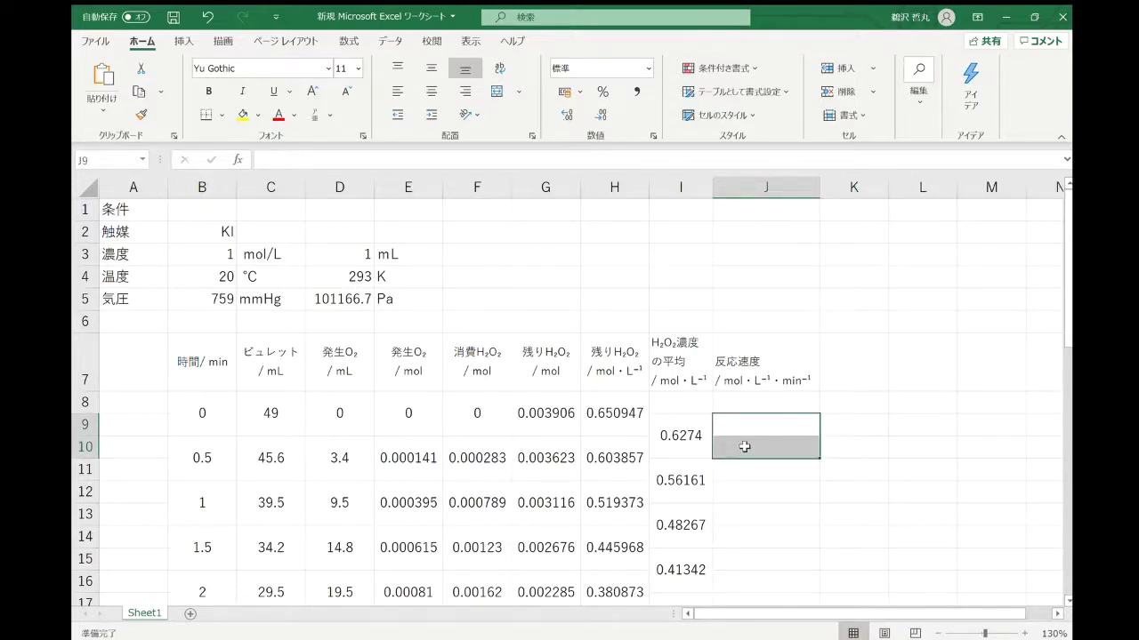
{"action": "left_click", "coordinate": [141, 114]}
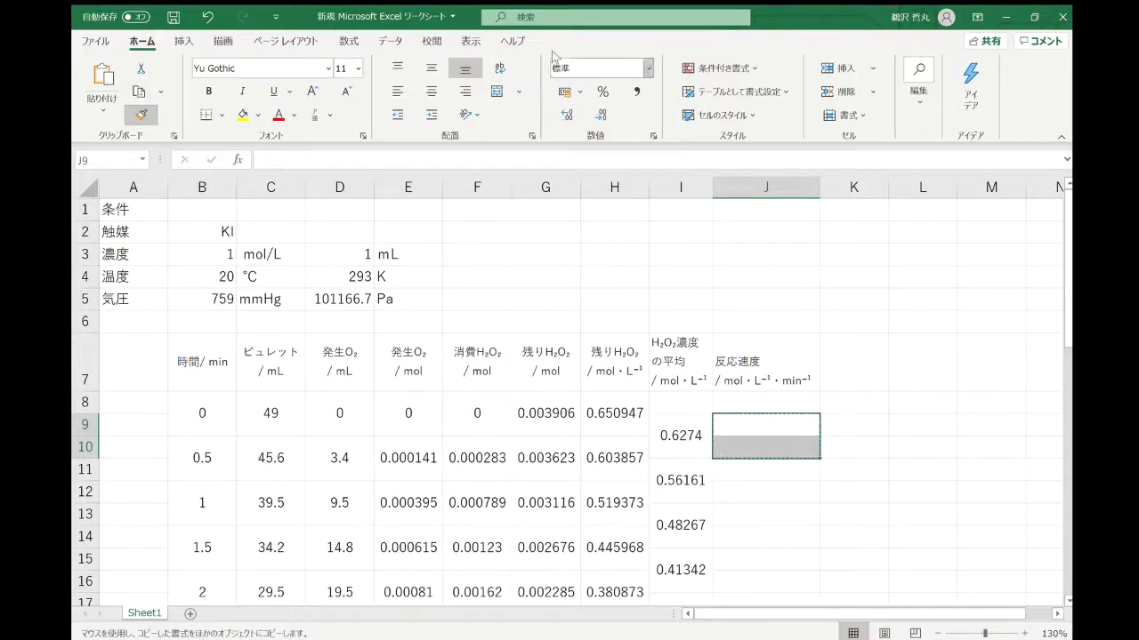
{"action": "left_click", "coordinate": [858, 436]}
Copy the merged, centred cell format of I9:I10 onto columns J through M from row 9 down the table
{"action": "left_click", "coordinate": [692, 433]}
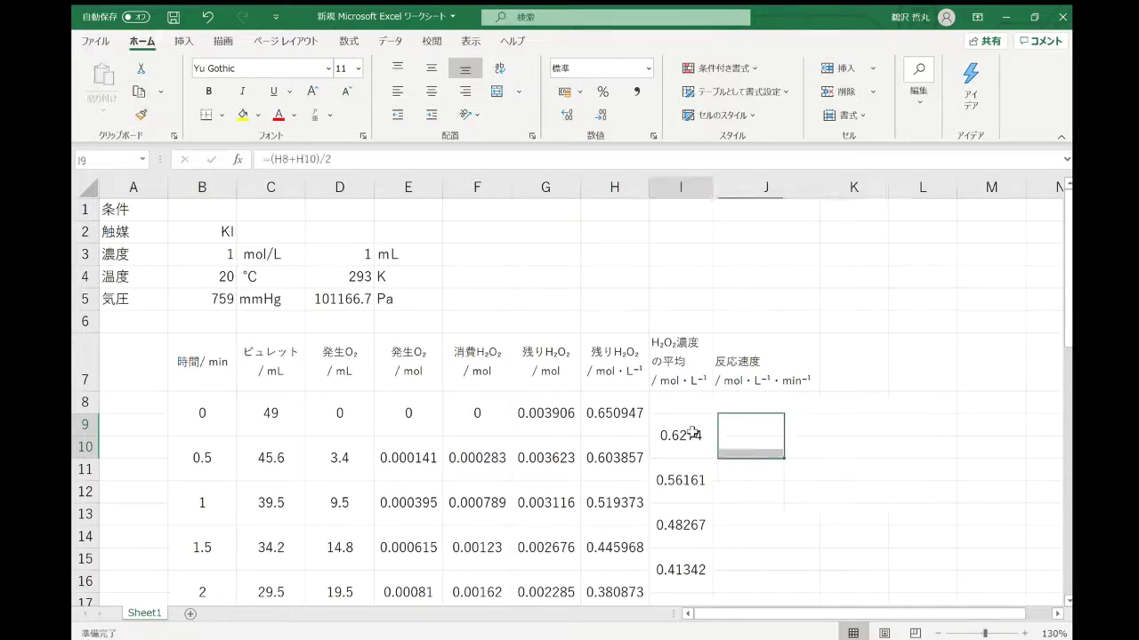
{"action": "left_click", "coordinate": [140, 115]}
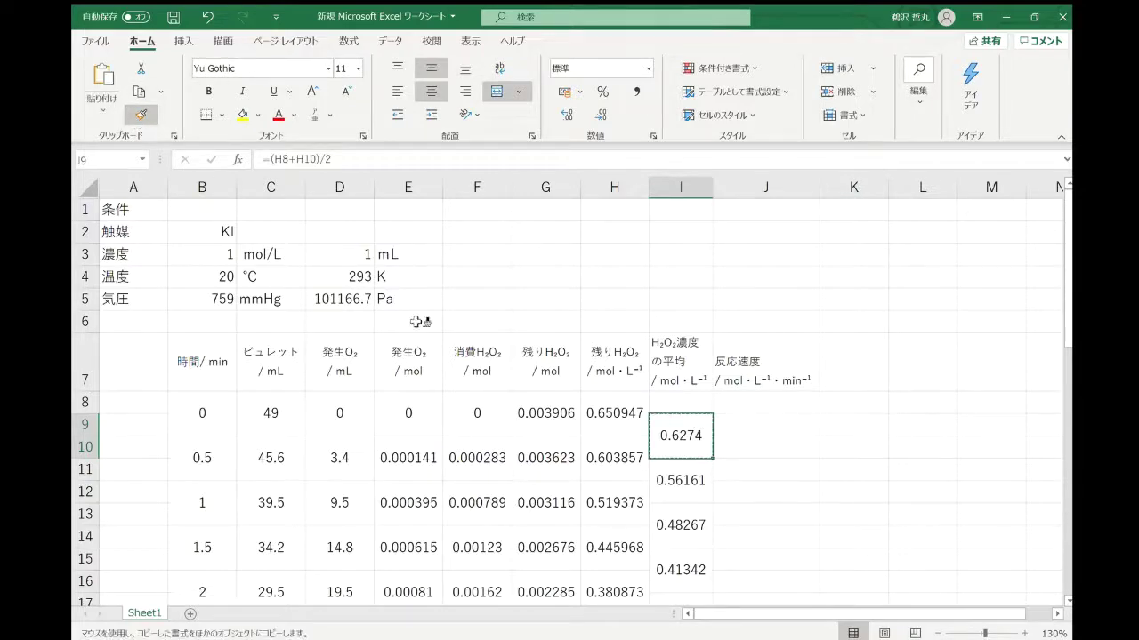
{"action": "mouse_move", "coordinate": [783, 429]}
{"action": "left_mouse_down"}
{"action": "mouse_move", "coordinate": [783, 522]}
{"action": "mouse_move", "coordinate": [943, 569]}
{"action": "mouse_move", "coordinate": [956, 604]}
{"action": "mouse_move", "coordinate": [974, 432]}
{"action": "mouse_move", "coordinate": [966, 300]}
{"action": "mouse_move", "coordinate": [946, 383]}
{"action": "mouse_move", "coordinate": [960, 579]}
{"action": "mouse_move", "coordinate": [890, 601]}
{"action": "mouse_move", "coordinate": [989, 547]}
{"action": "left_mouse_up"}
{"action": "scroll", "coordinate": [724, 508], "scroll_direction": "up", "scroll_amount": 1}
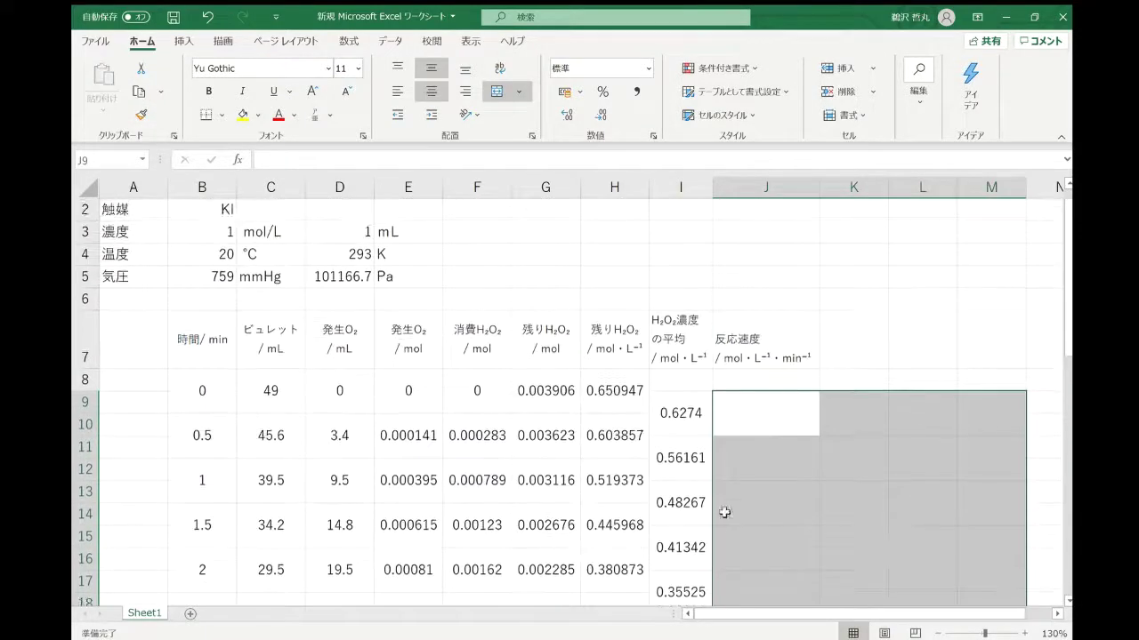
Enter the H₂O₂ concentration change for the first interval in J9 with the formula =(H10-H8)
{"action": "left_click", "coordinate": [732, 435]}
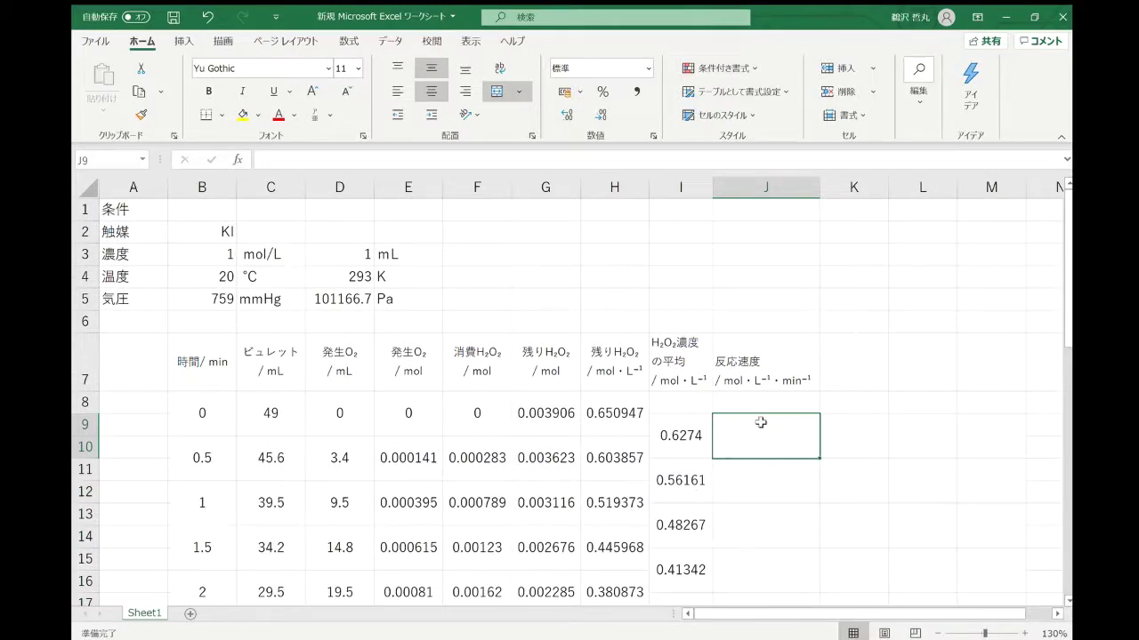
{"action": "type", "text": "="}
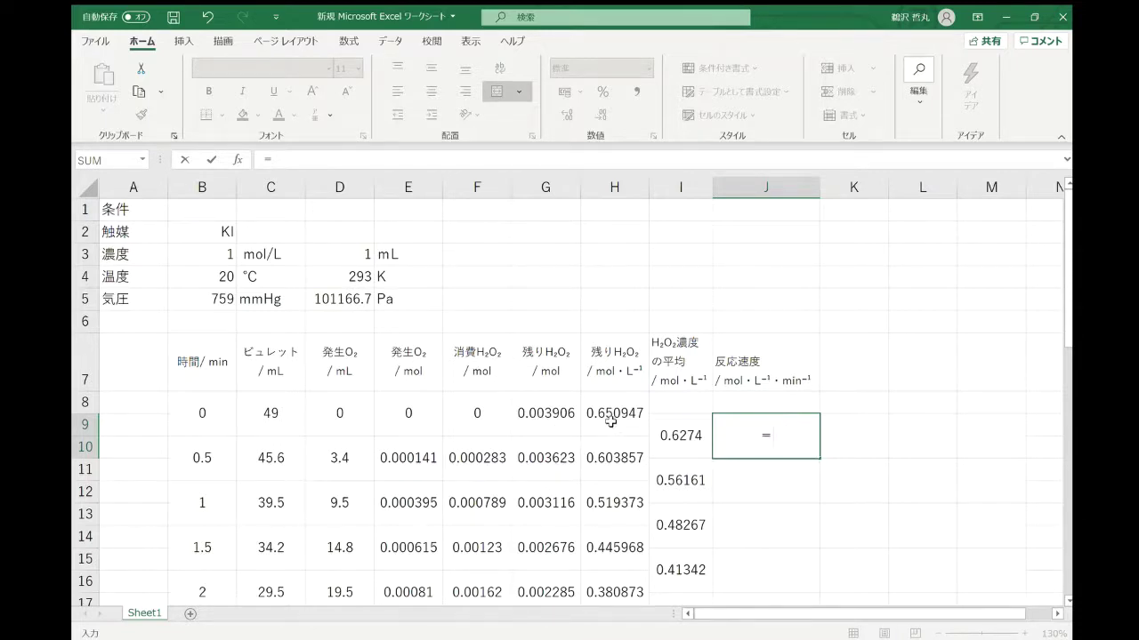
{"action": "type", "text": "("}
{"action": "left_click", "coordinate": [619, 458]}
{"action": "type", "text": "-"}
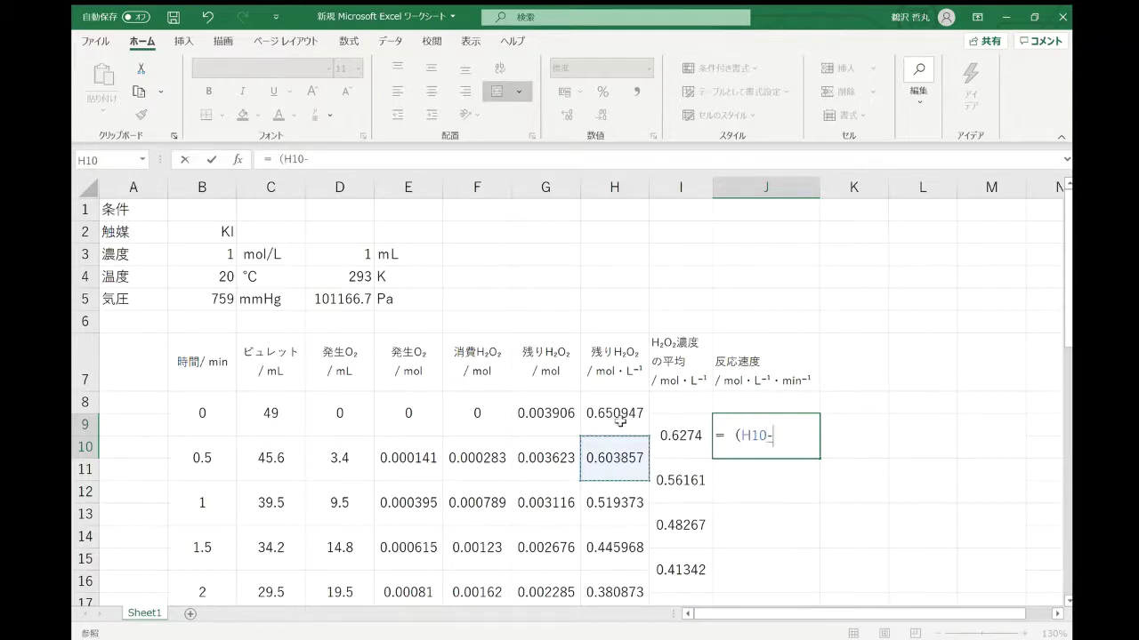
{"action": "left_click", "coordinate": [621, 423]}
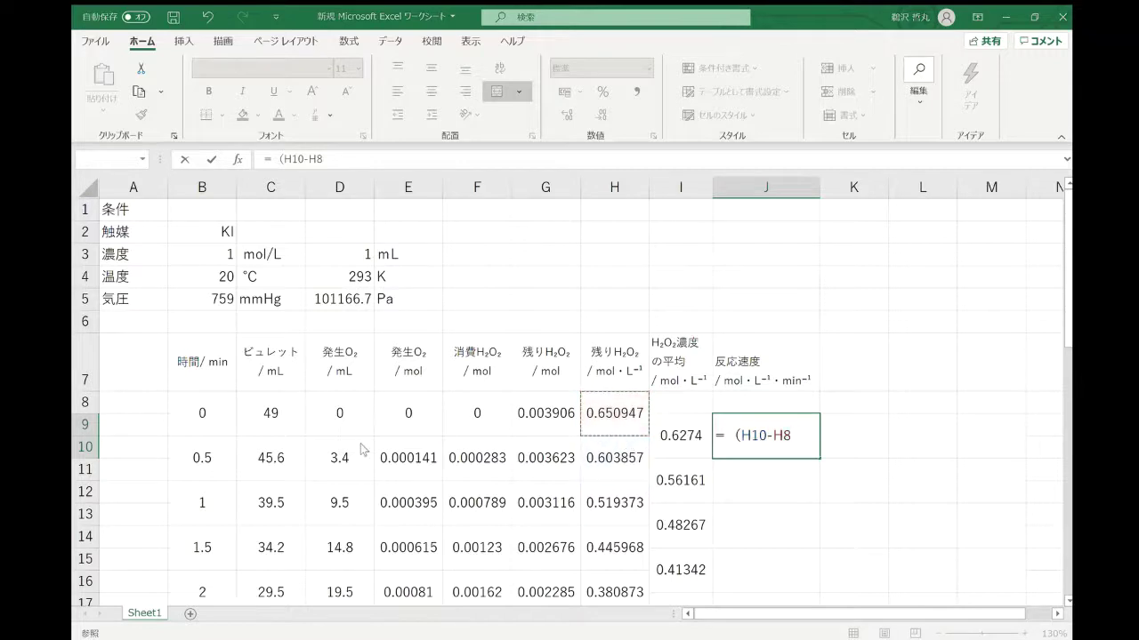
{"action": "key", "text": "Return"}
Reopen the formula in J9 and append a division sign and an opening bracket after (H10-H8)
{"action": "left_click", "coordinate": [759, 456]}
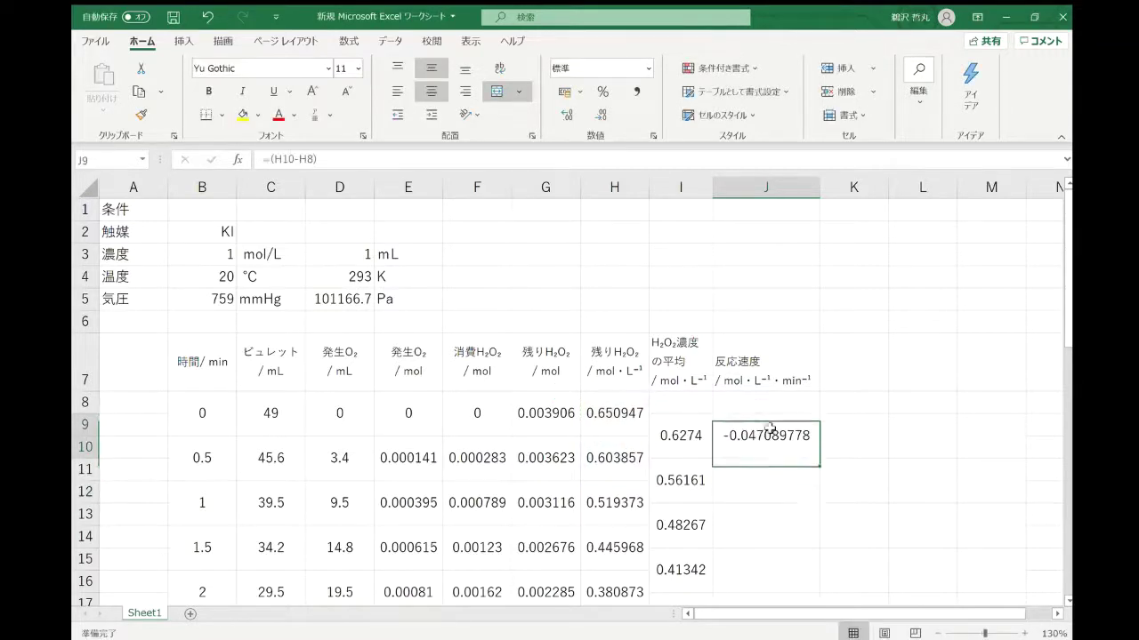
{"action": "left_click", "coordinate": [381, 164]}
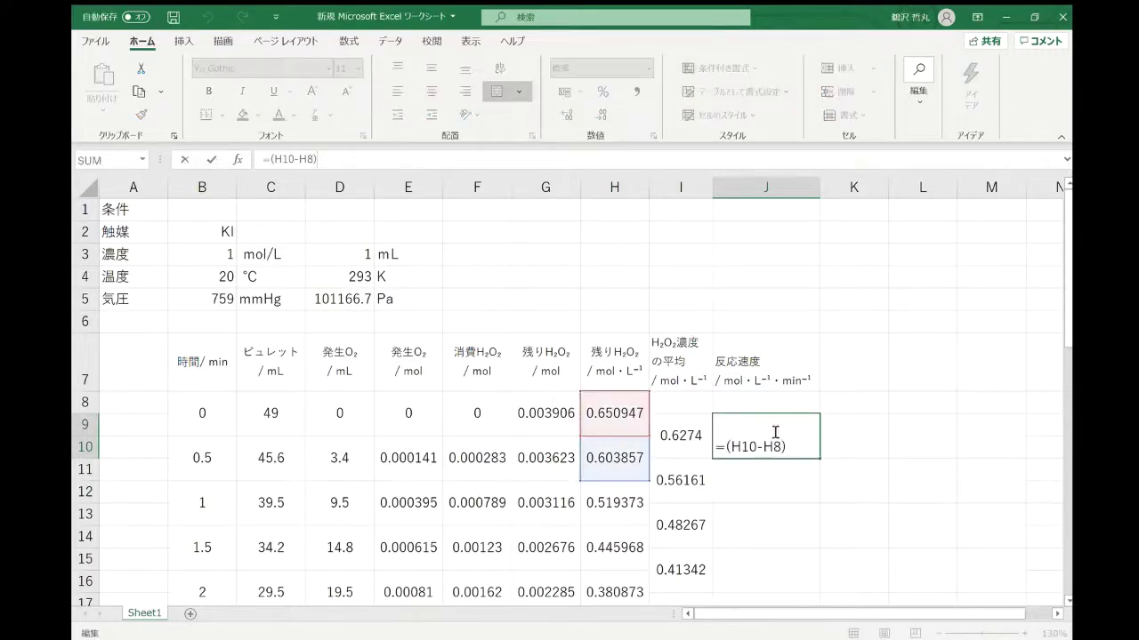
{"action": "double_click", "coordinate": [804, 451]}
{"action": "type", "text": "/ "}
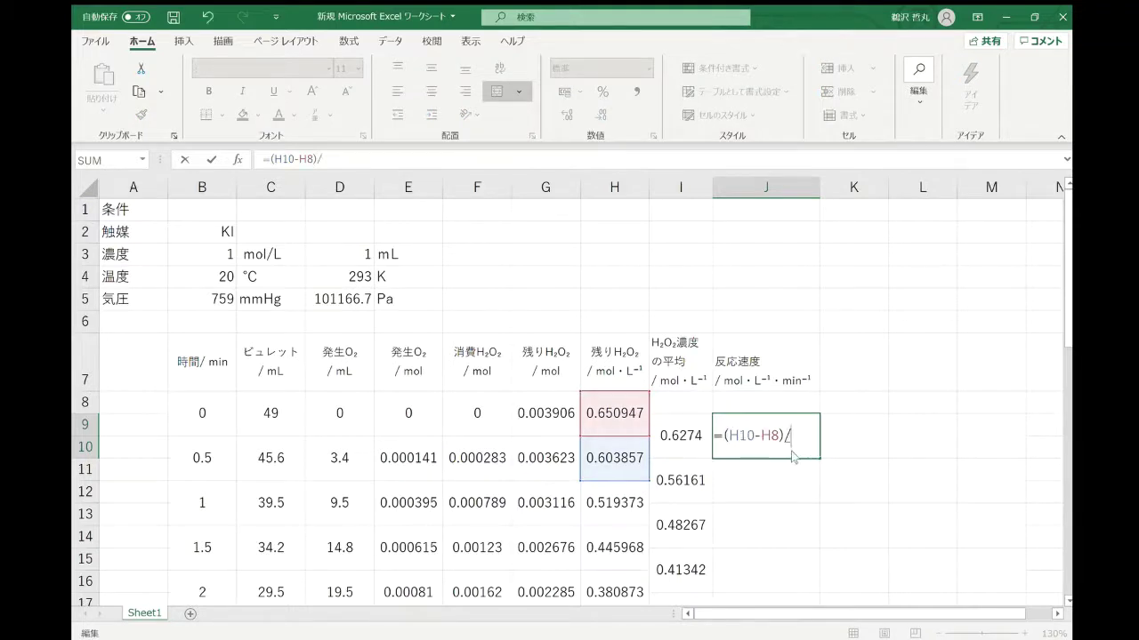
{"action": "type", "text": "("}
{"action": "left_click", "coordinate": [291, 463]}
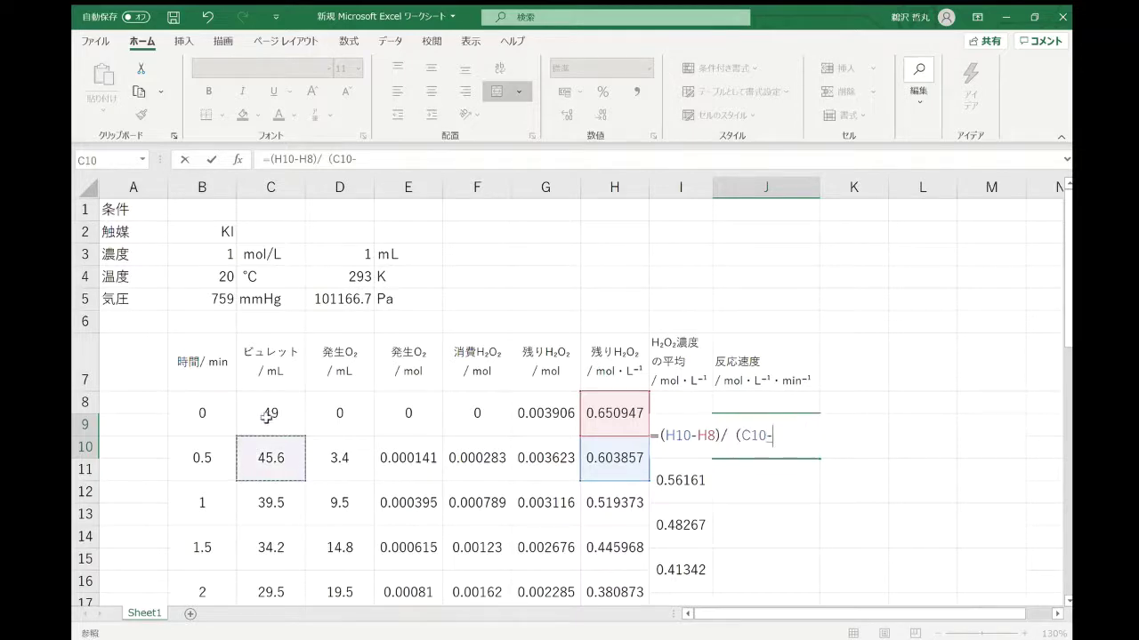
{"action": "type", "text": "-"}
{"action": "key", "text": "BackSpace"}
{"action": "key", "text": "BackSpace"}
{"action": "key", "text": "BackSpace"}
{"action": "key", "text": "BackSpace"}
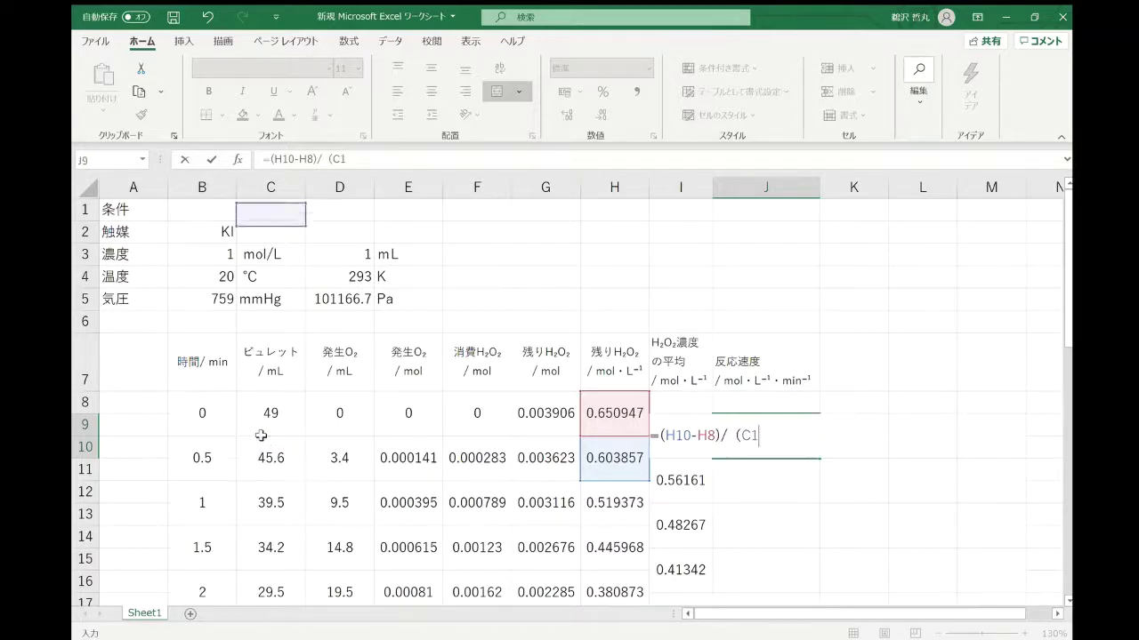
Complete the divisor in J9 with the time difference so the formula reads =(H10-H8)/(B10-B8)
{"action": "left_click", "coordinate": [216, 459]}
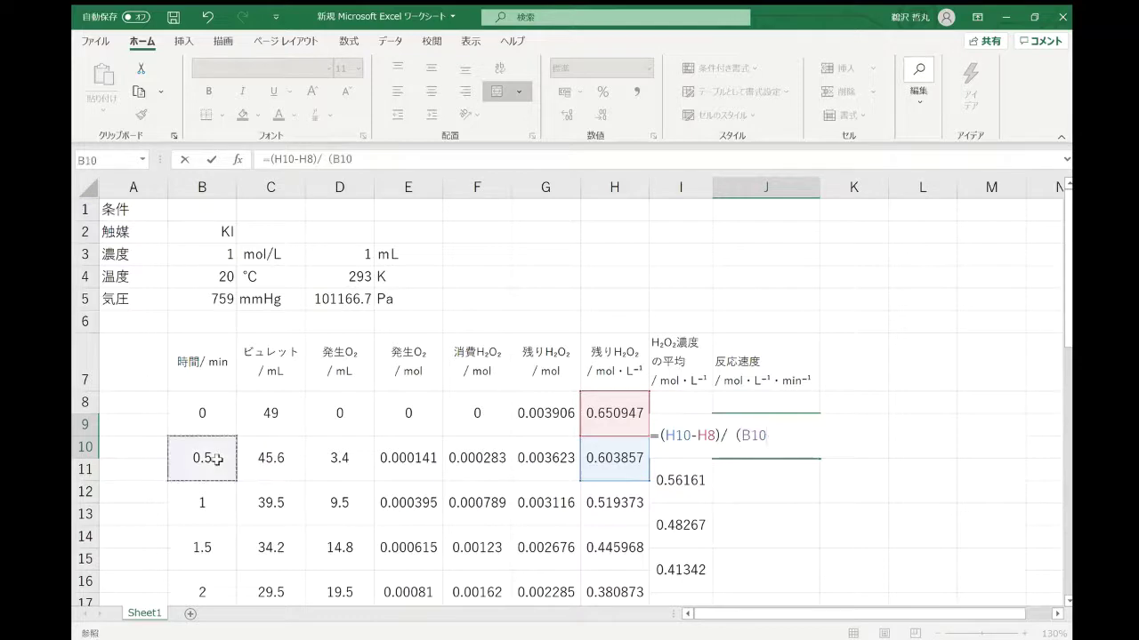
{"action": "type", "text": "-"}
{"action": "left_click", "coordinate": [209, 424]}
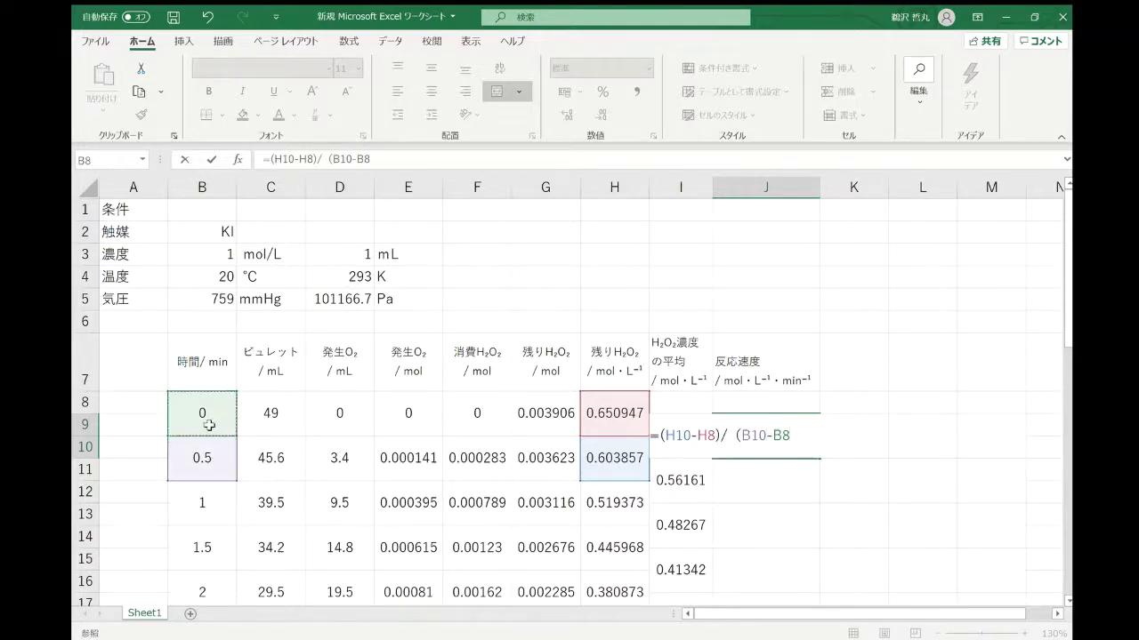
{"action": "type", "text": ")"}
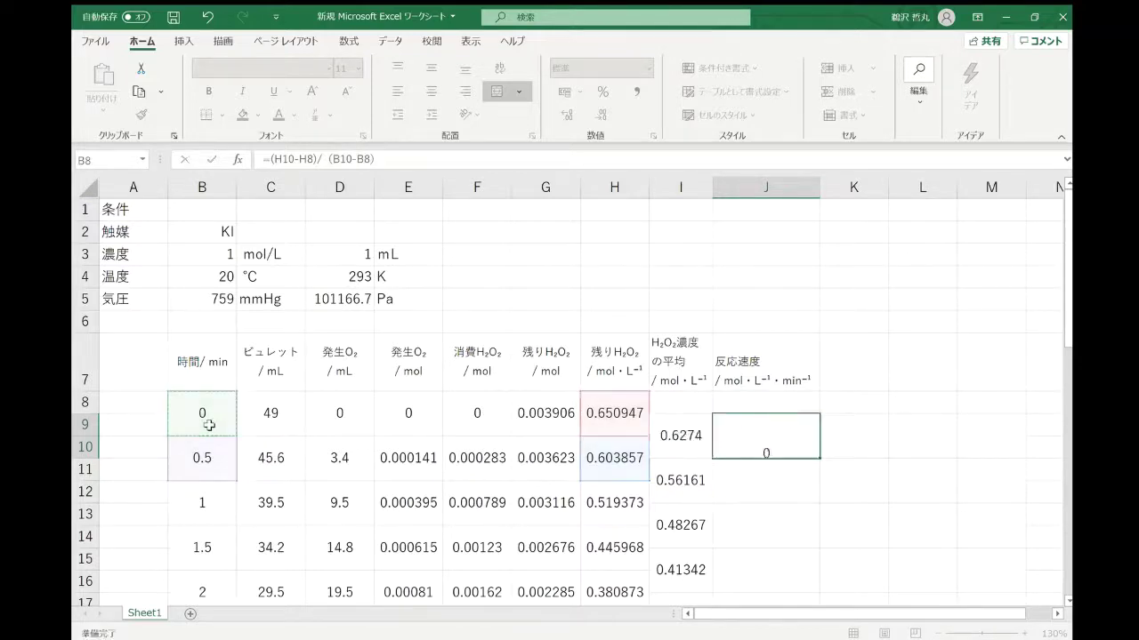
{"action": "key", "text": "Return"}
Put a minus sign in front of the J9 formula so it reads =-(H10-H8)/(B10-B8)
{"action": "left_click", "coordinate": [781, 427]}
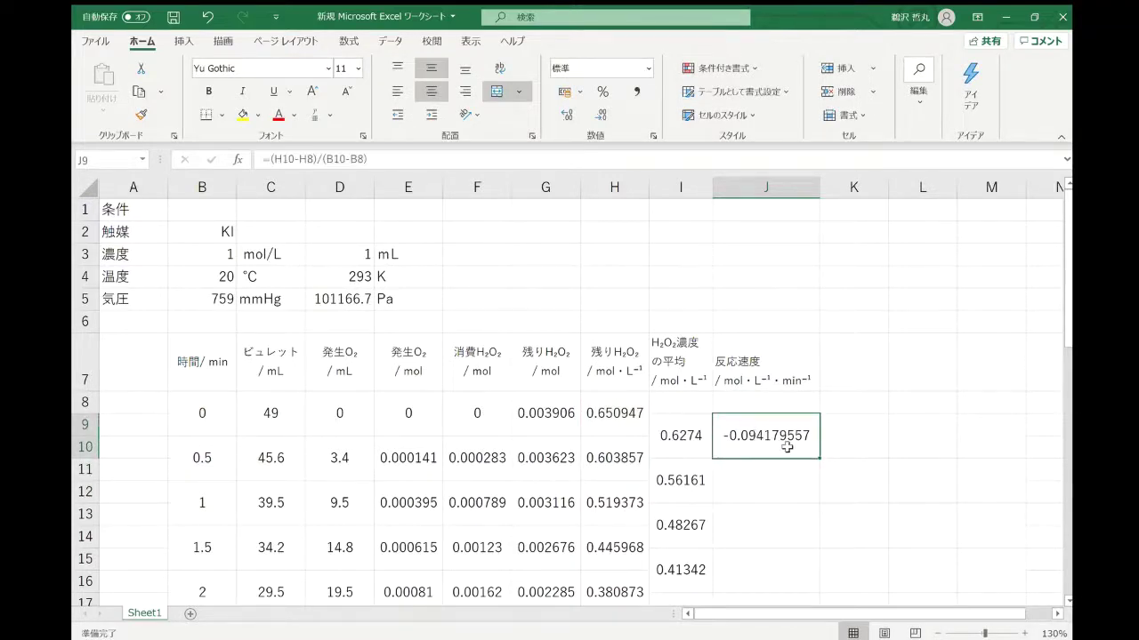
{"action": "double_click", "coordinate": [786, 447]}
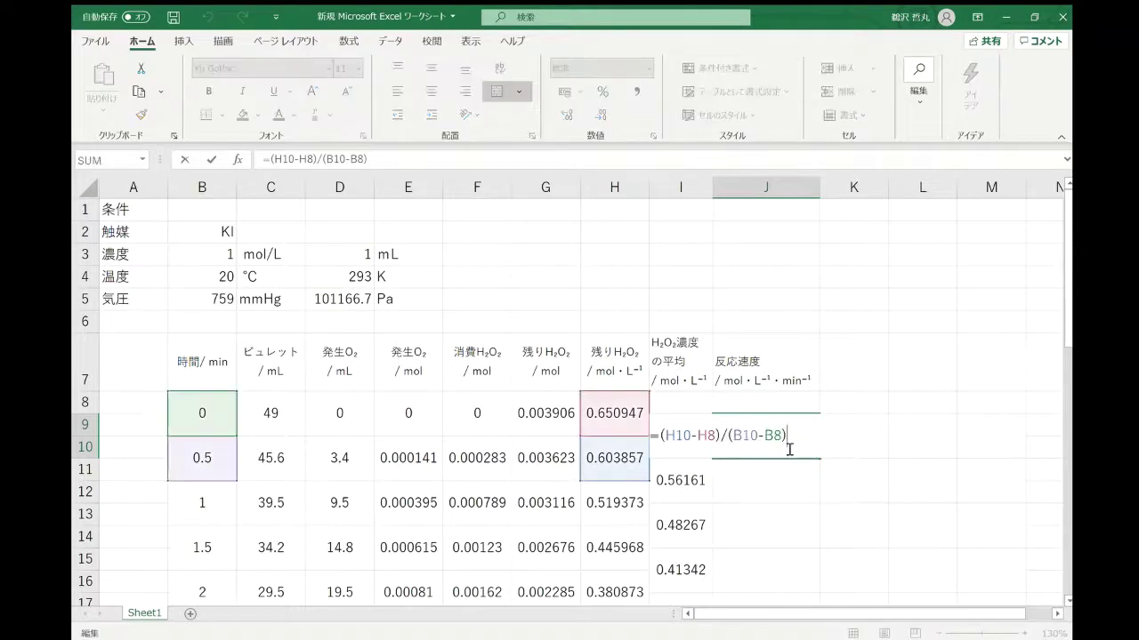
{"action": "left_click", "coordinate": [660, 436]}
{"action": "type", "text": "-"}
{"action": "key", "text": "Return"}
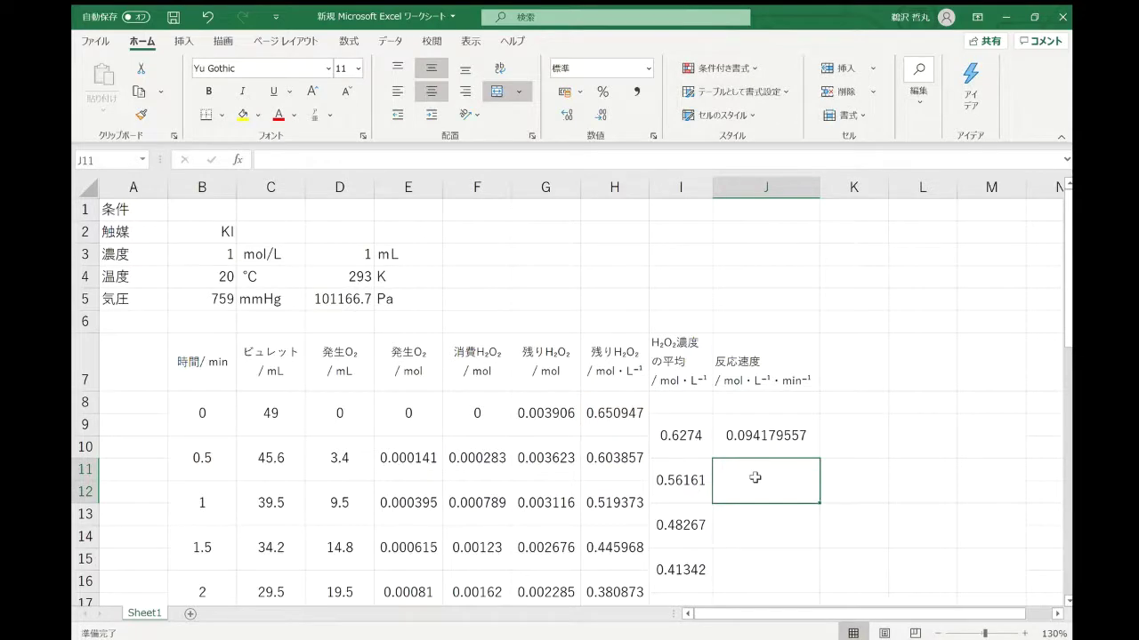
Fill the J9 rate formula down column J through row 38, and clear it from J25:J36, the rows without measurements
{"action": "left_click", "coordinate": [783, 438]}
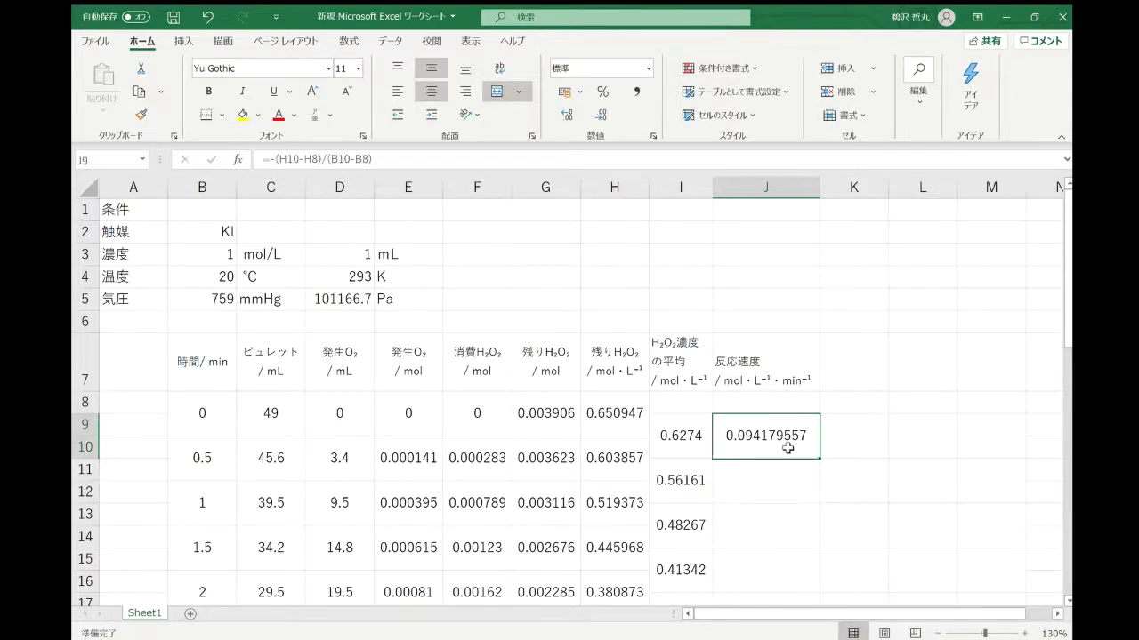
{"action": "mouse_move", "coordinate": [818, 457]}
{"action": "left_mouse_down"}
{"action": "mouse_move", "coordinate": [814, 605]}
{"action": "mouse_move", "coordinate": [809, 545]}
{"action": "left_mouse_up"}
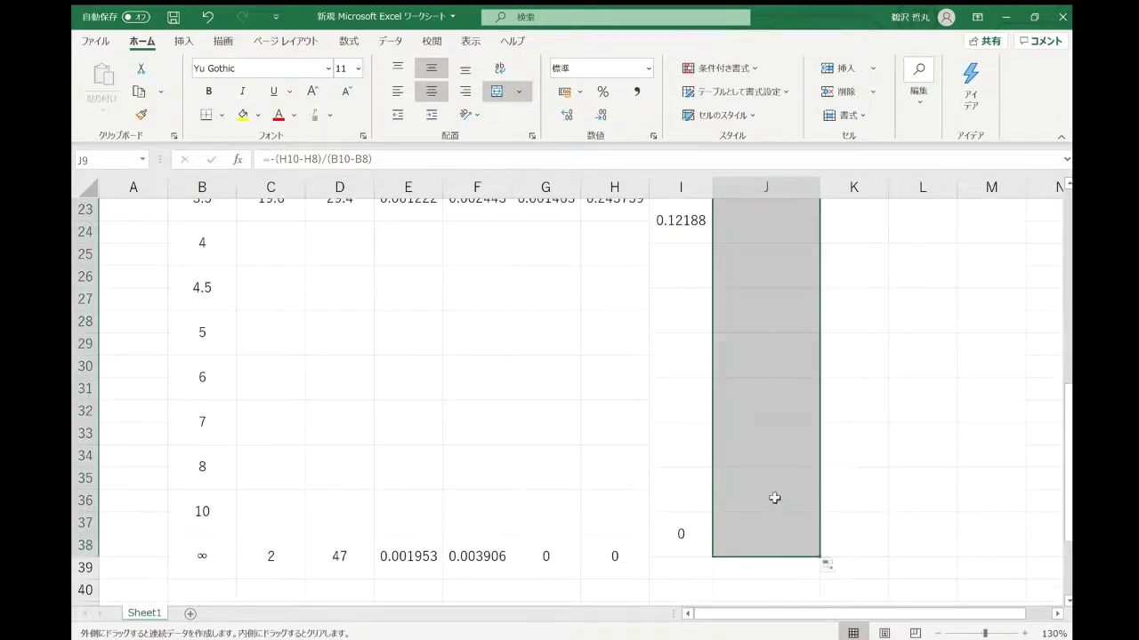
{"action": "left_click", "coordinate": [774, 497]}
{"action": "left_click_drag", "start_coordinate": [774, 497], "coordinate": [766, 267]}
{"action": "key", "text": "Delete"}
{"action": "left_click", "coordinate": [826, 396]}
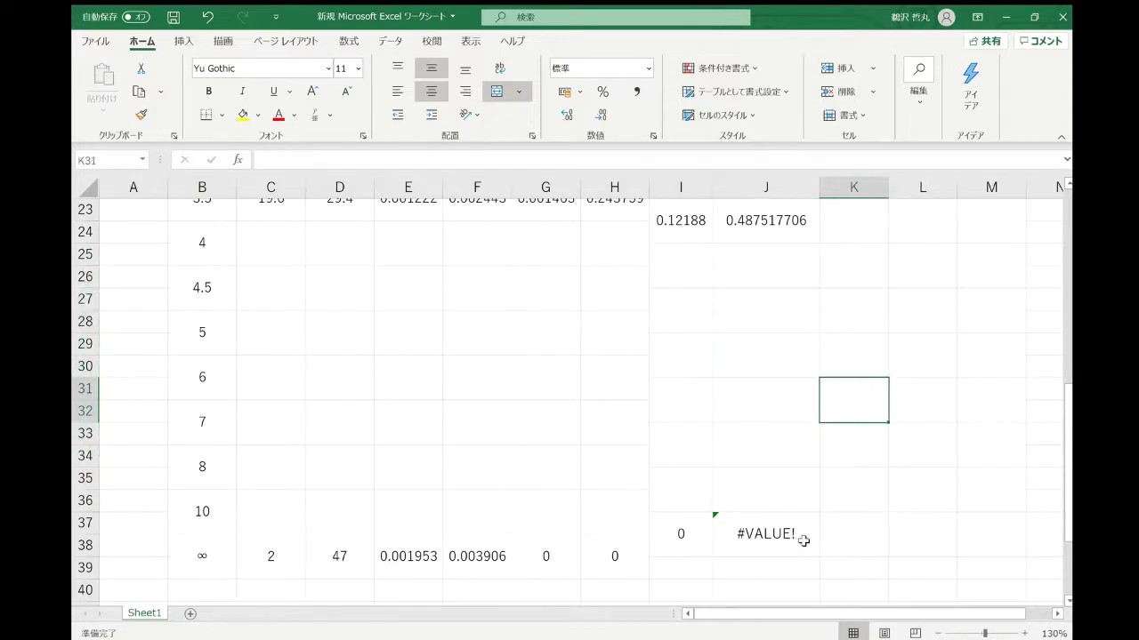
Plot the average concentrations and reaction rates in I9:J22 as a markers-only scatter chart and move it off columns I and J
{"action": "scroll", "coordinate": [765, 539], "scroll_direction": "up", "scroll_amount": 7}
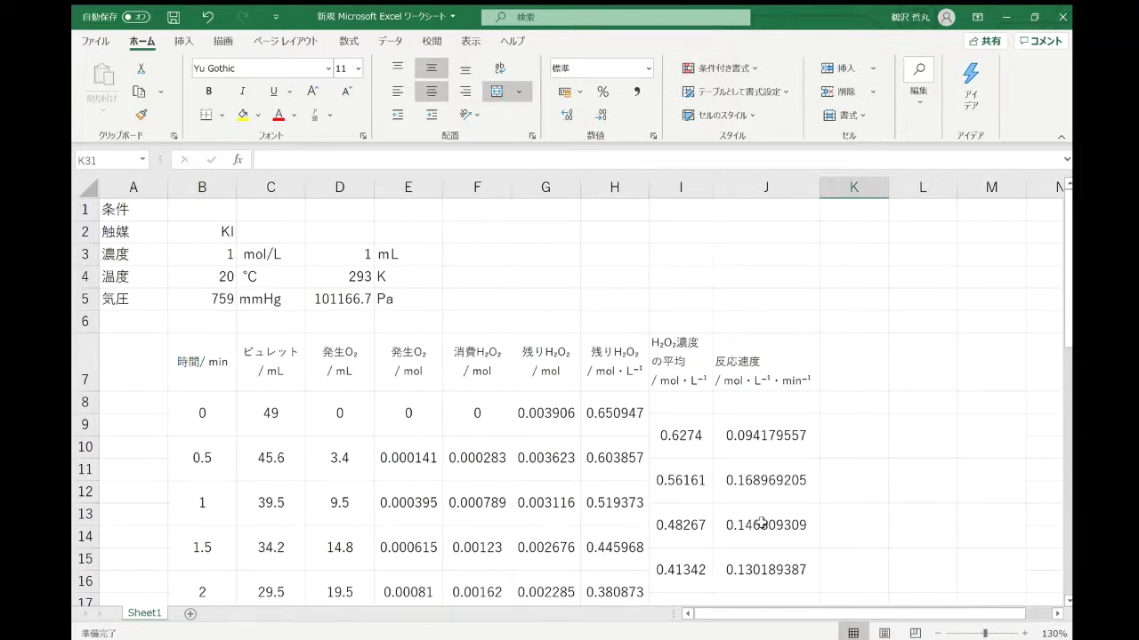
{"action": "scroll", "coordinate": [760, 524], "scroll_direction": "down", "scroll_amount": 1}
{"action": "scroll", "coordinate": [777, 505], "scroll_direction": "up", "scroll_amount": 1}
{"action": "scroll", "coordinate": [776, 490], "scroll_direction": "down", "scroll_amount": 2}
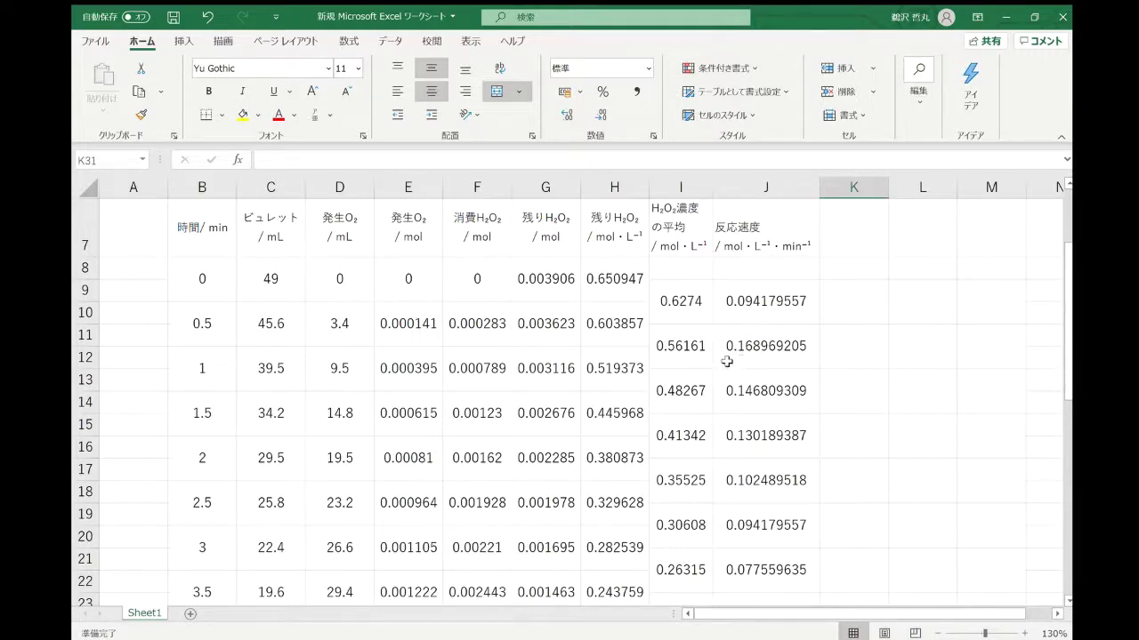
{"action": "left_click_drag", "start_coordinate": [692, 301], "coordinate": [762, 566]}
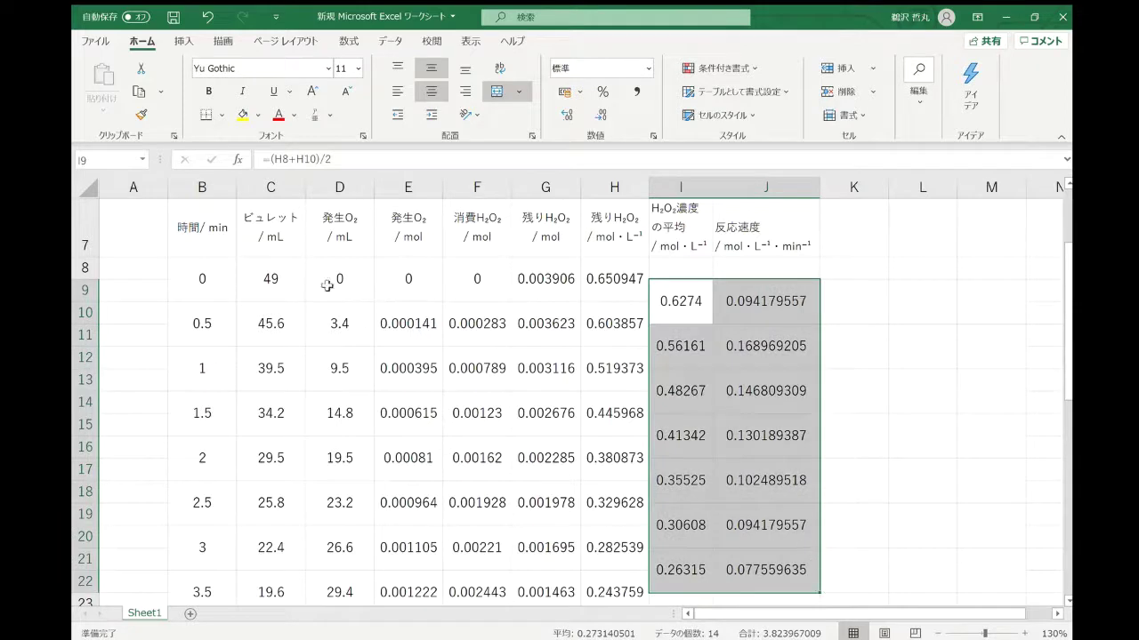
{"action": "left_click", "coordinate": [183, 41]}
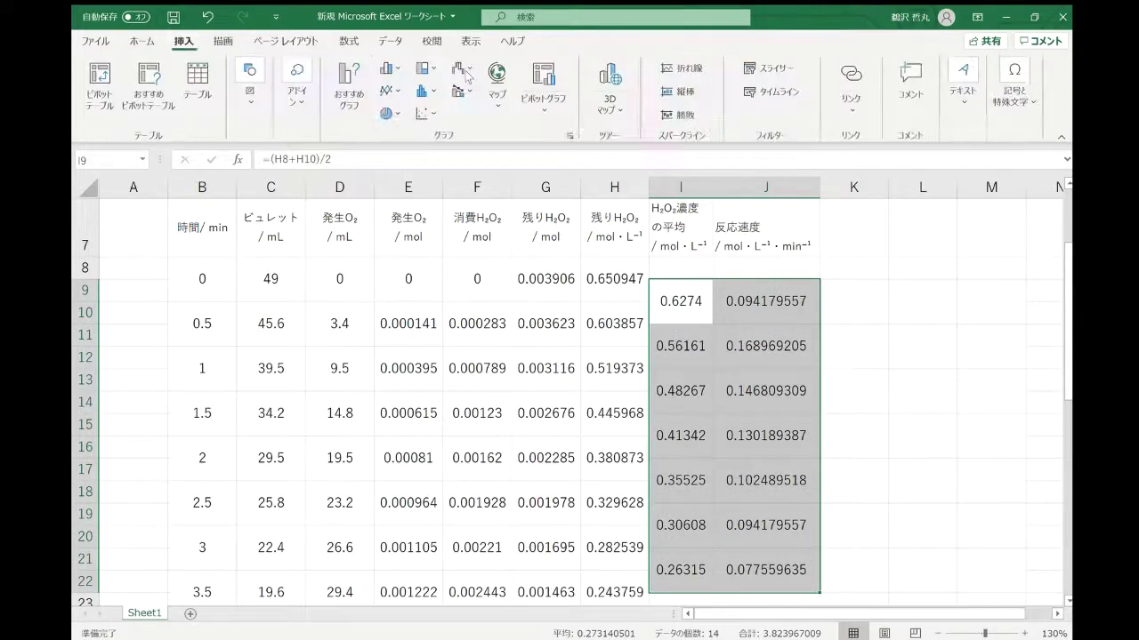
{"action": "left_click", "coordinate": [423, 113]}
{"action": "left_click", "coordinate": [428, 162]}
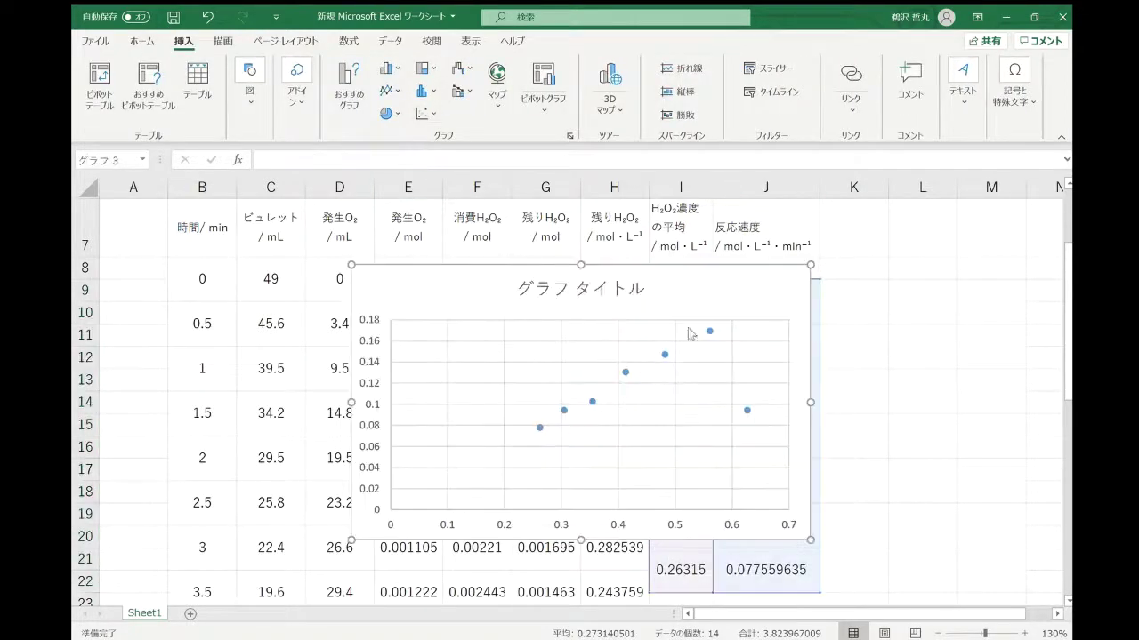
{"action": "left_click_drag", "start_coordinate": [690, 334], "coordinate": [511, 282]}
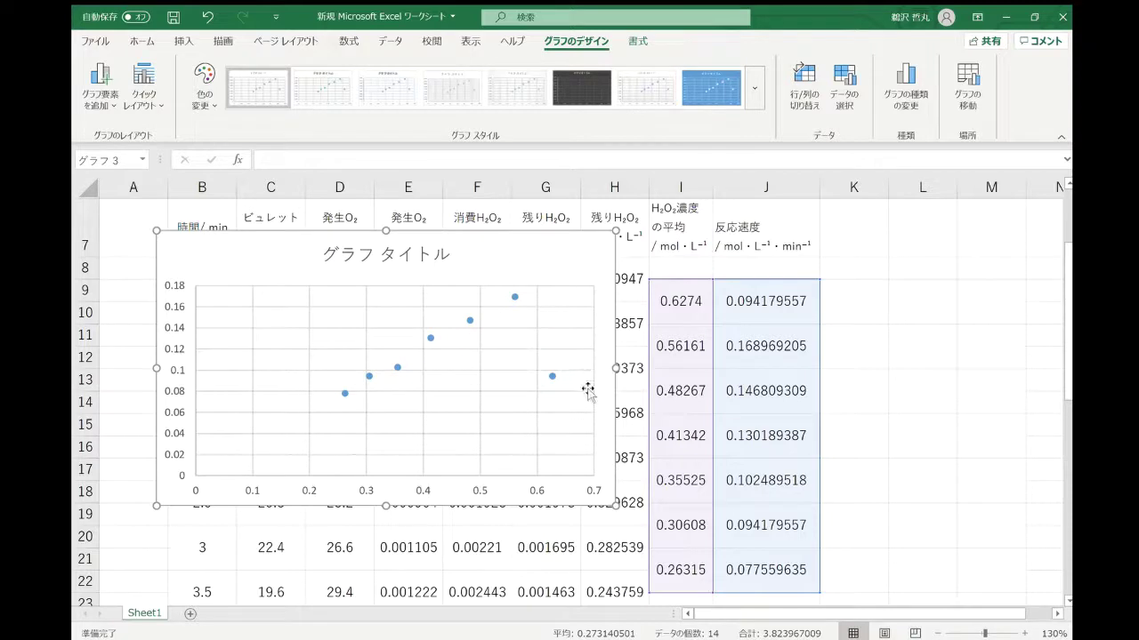
Shrink the chart's data range to start at row 11, leaving out the first interval, and add a horizontal axis title
{"action": "left_click", "coordinate": [546, 414]}
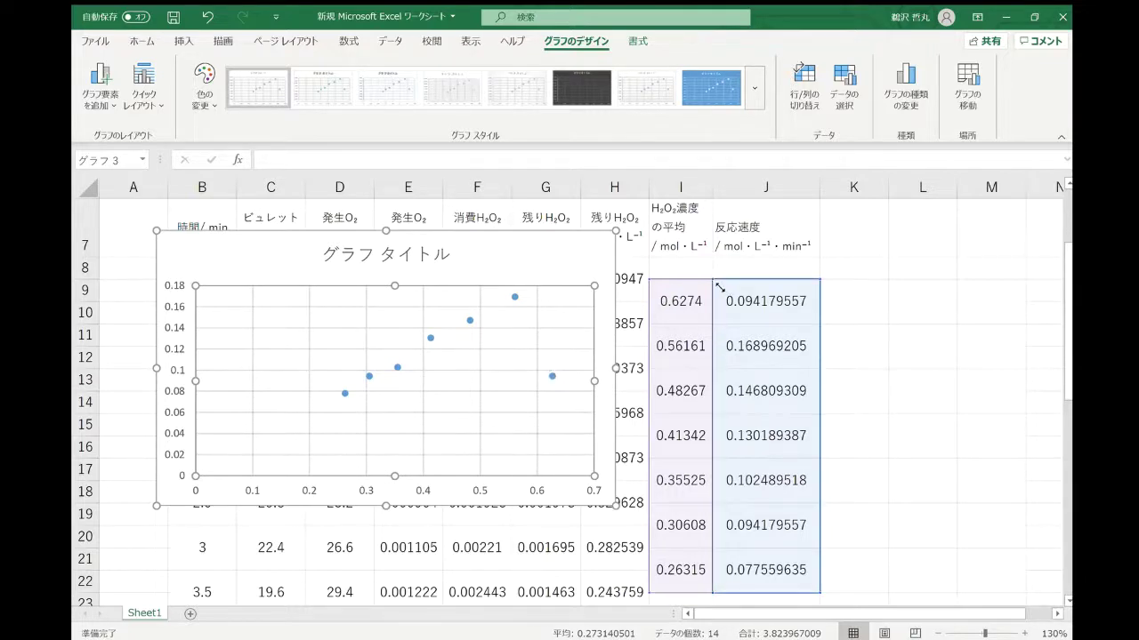
{"action": "left_click_drag", "start_coordinate": [718, 286], "coordinate": [715, 321]}
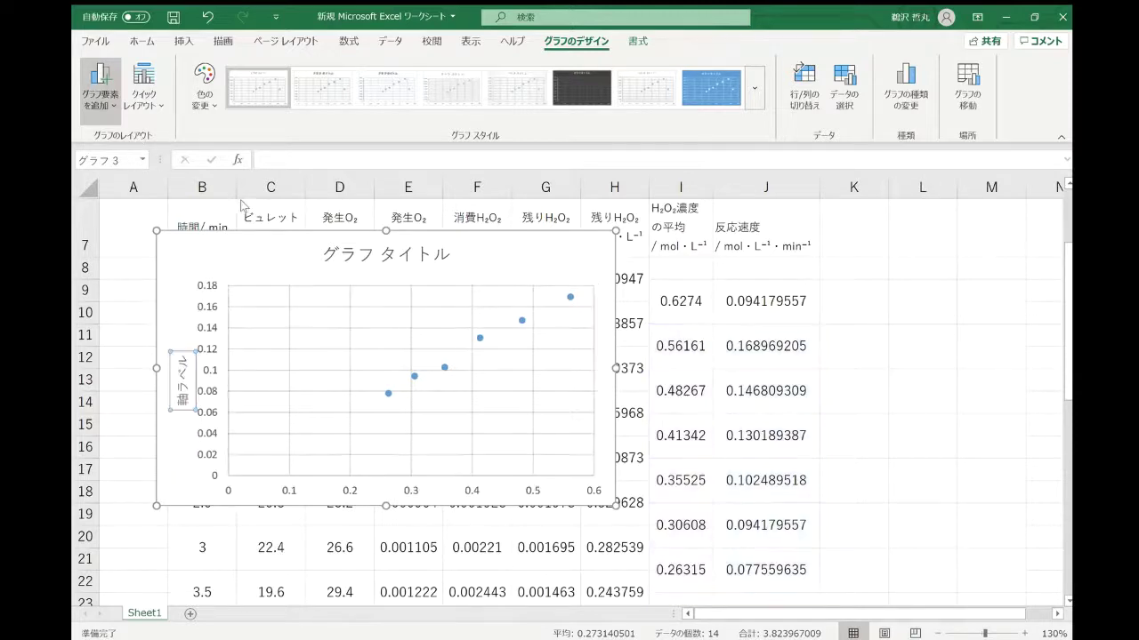
{"action": "left_click", "coordinate": [273, 202]}
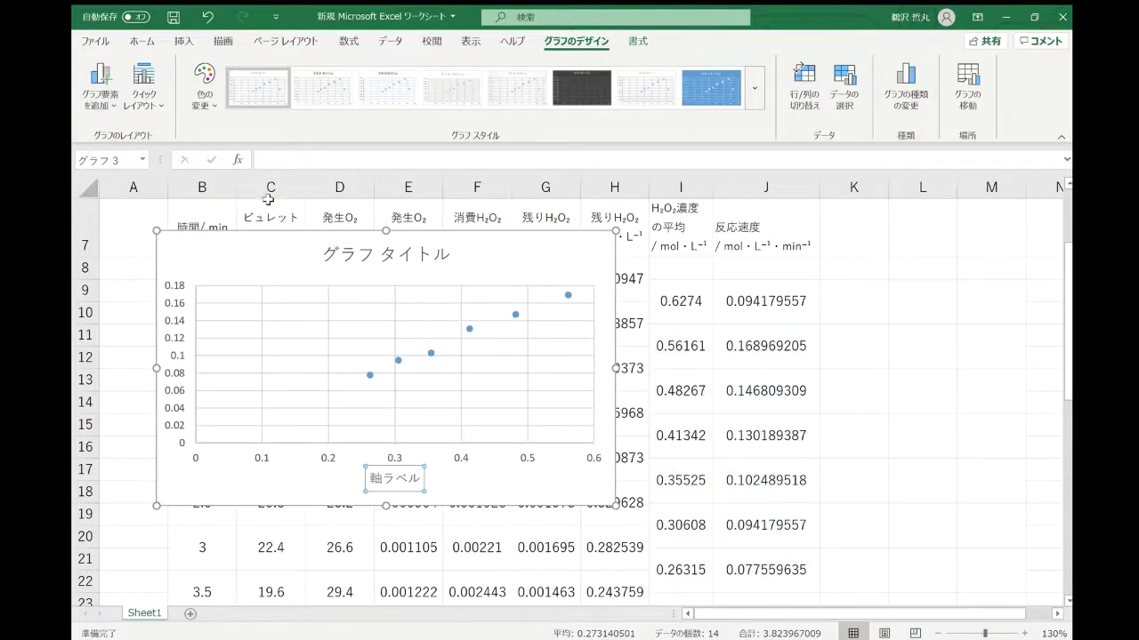
{"action": "key", "text": "BackSpace"}
{"action": "key", "text": "BackSpace"}
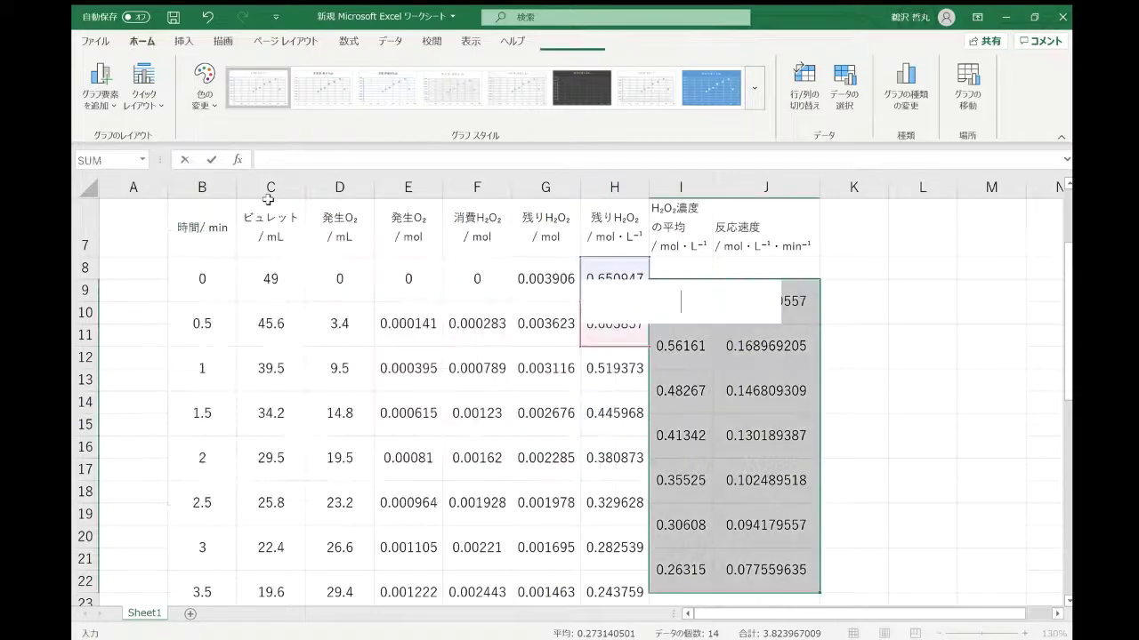
{"action": "key", "text": "Escape"}
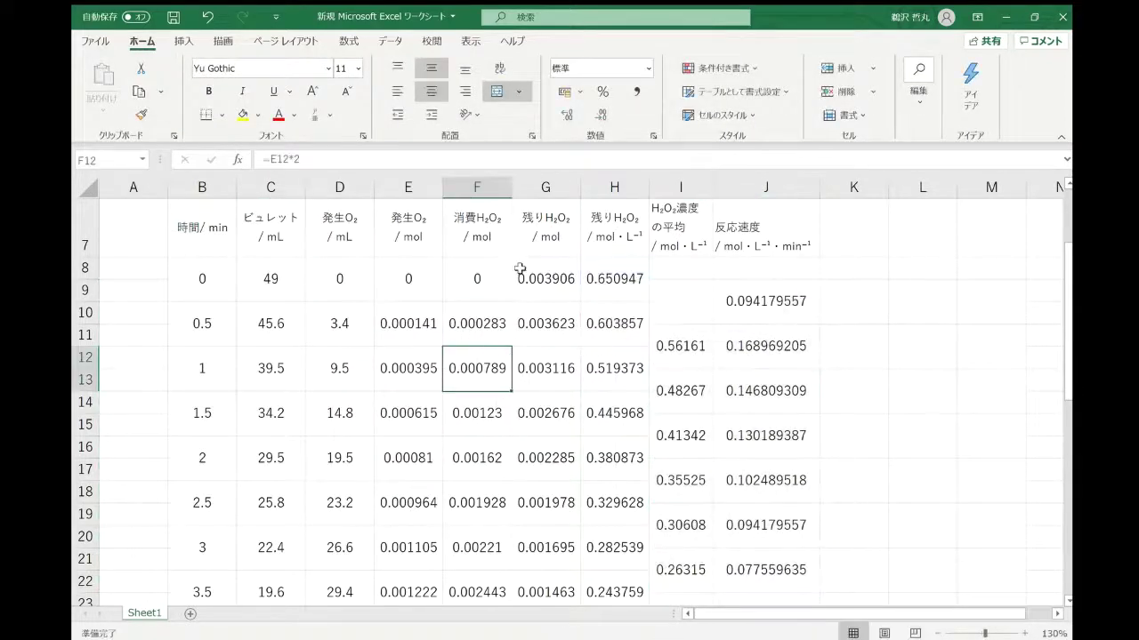
{"action": "key", "text": "ctrl+z"}
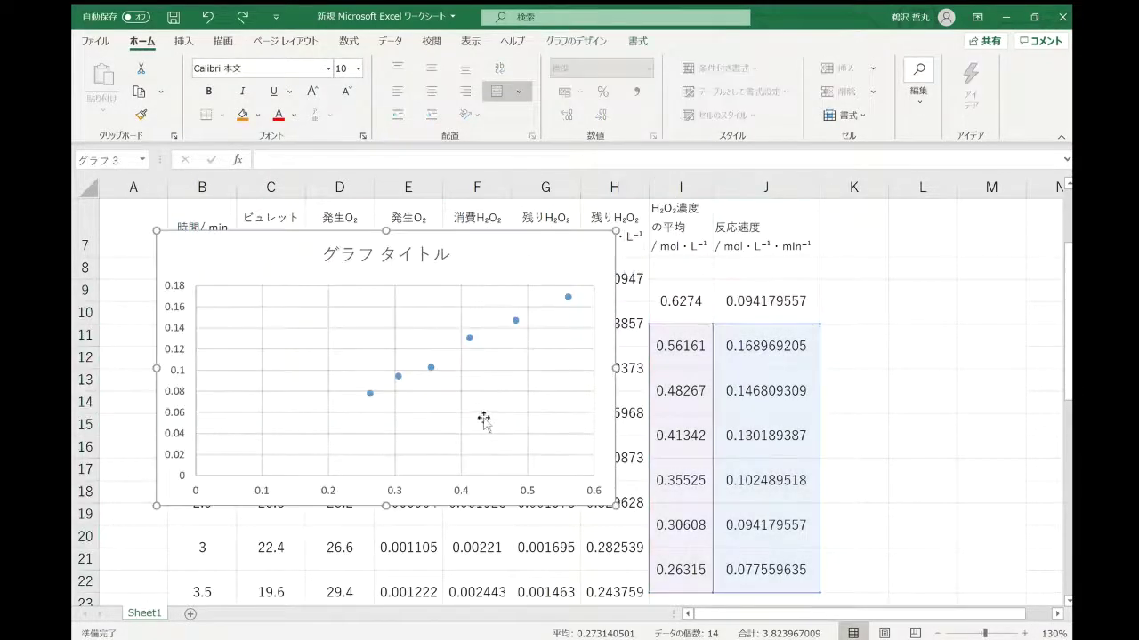
{"action": "key", "text": "ctrl+z"}
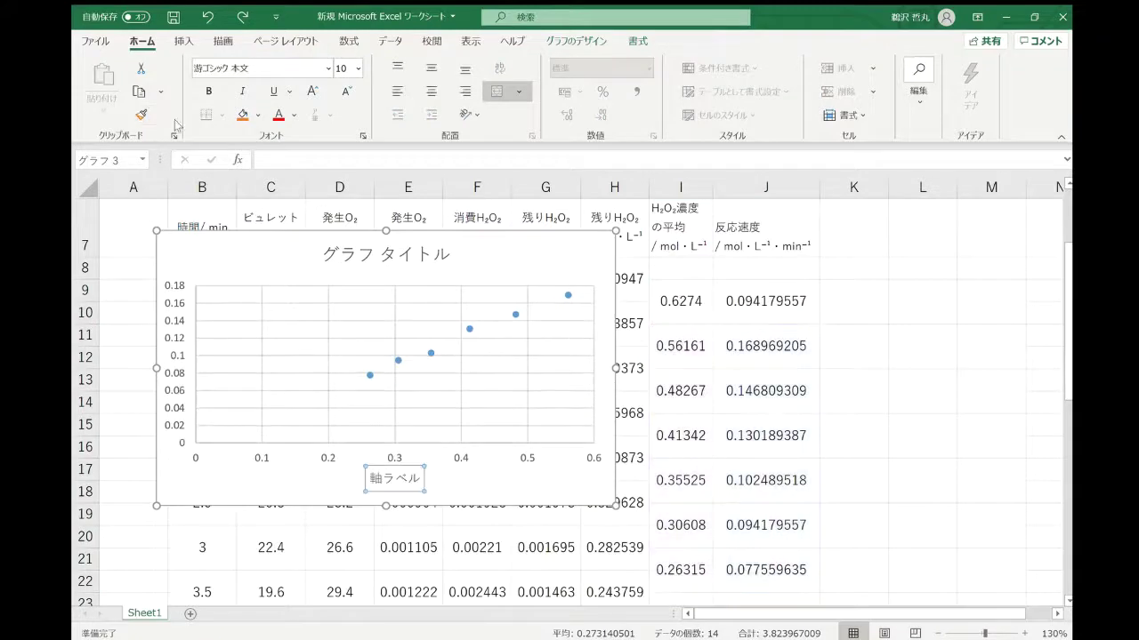
Replace the placeholder text of the chart's horizontal axis title with 濃度
{"action": "left_click", "coordinate": [386, 478]}
{"action": "left_click_drag", "start_coordinate": [374, 479], "coordinate": [452, 478]}
{"action": "key", "text": "BackSpace"}
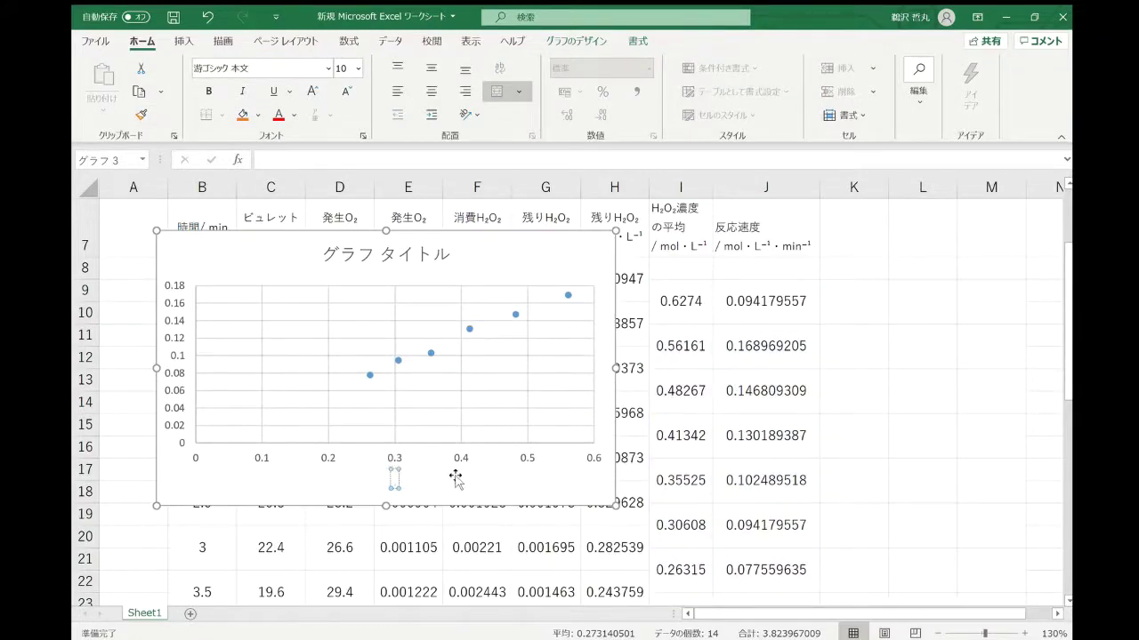
{"action": "type", "text": "濃度"}
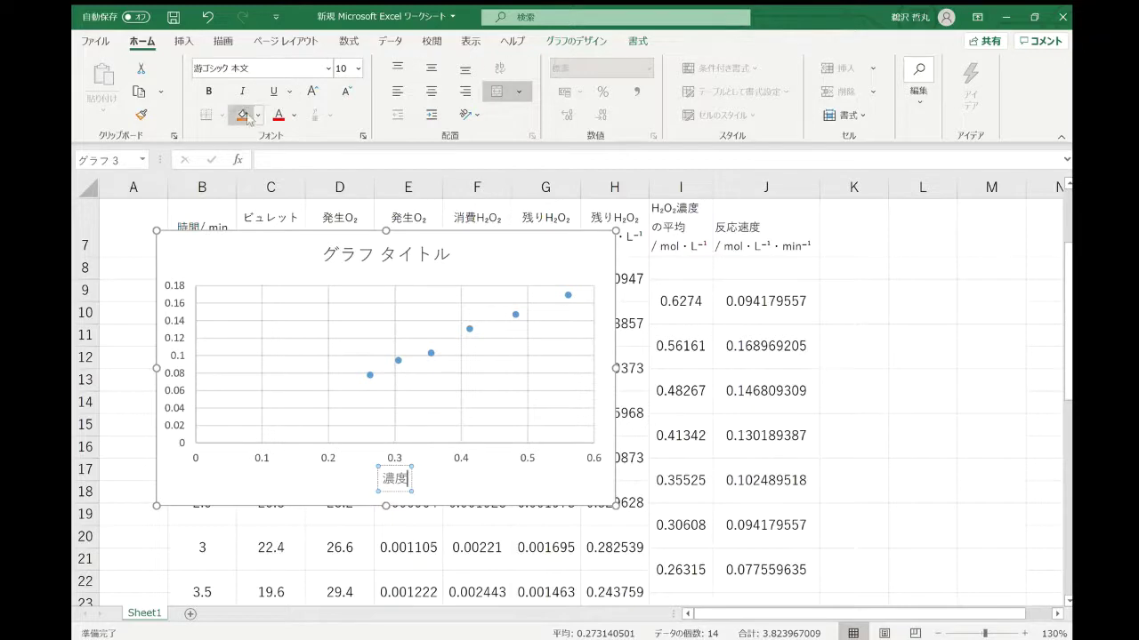
Add a vertical axis title to the scatter chart
{"action": "left_click", "coordinate": [246, 303]}
{"action": "left_click", "coordinate": [577, 41]}
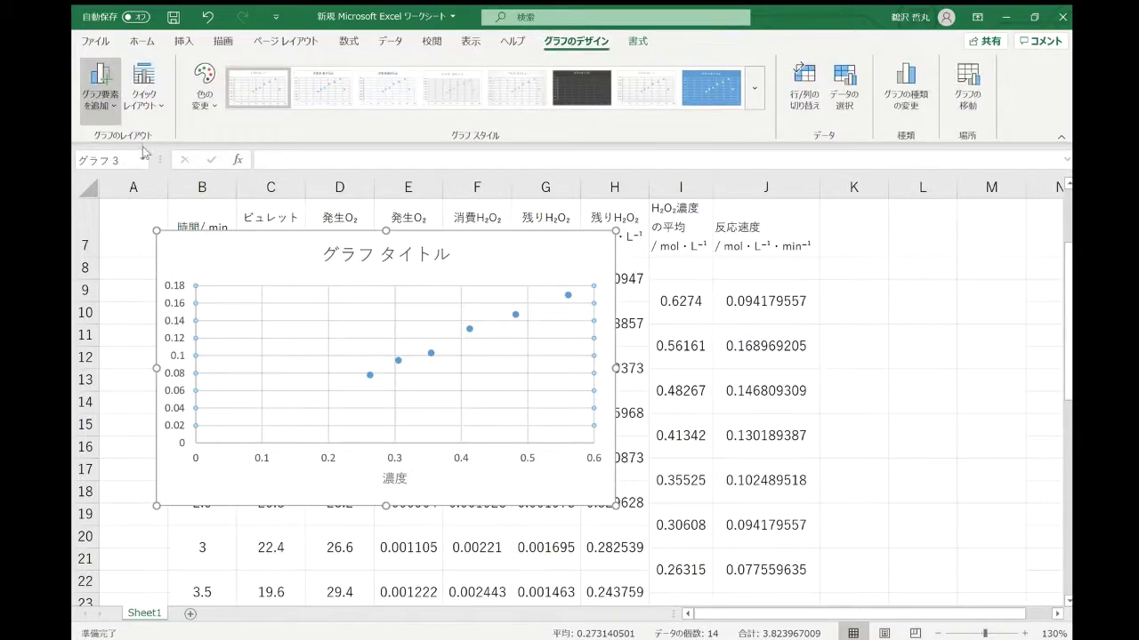
{"action": "left_click", "coordinate": [232, 193]}
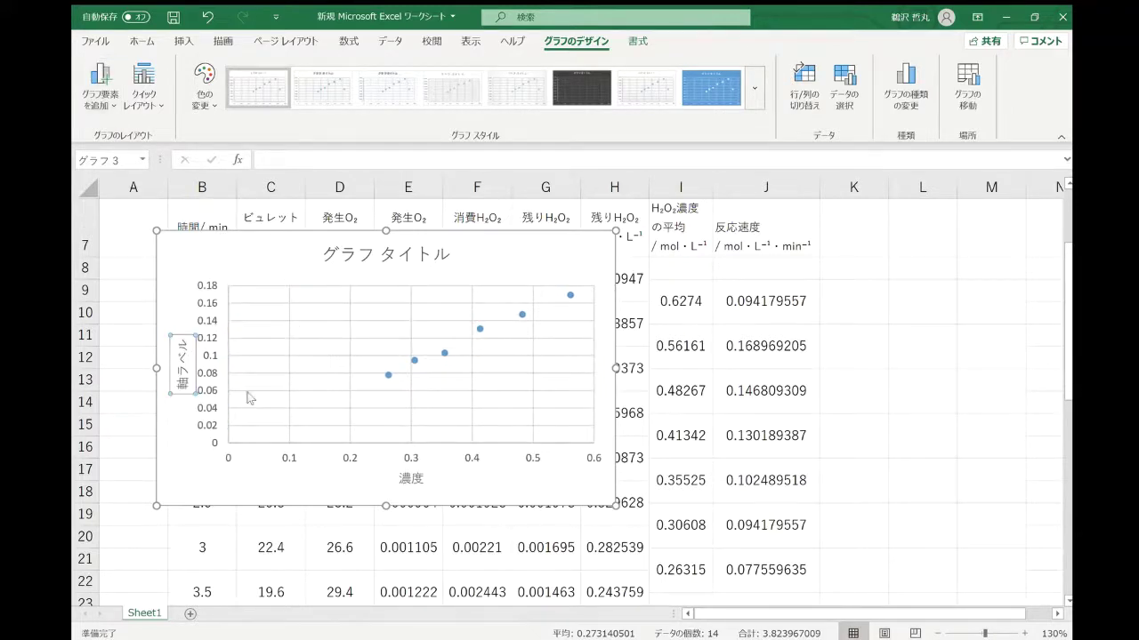
Replace the placeholder text of the chart's vertical axis title with 反応速度
{"action": "left_click", "coordinate": [185, 349]}
{"action": "key", "text": "BackSpace"}
{"action": "key", "text": "BackSpace"}
{"action": "key", "text": "BackSpace"}
{"action": "key", "text": "BackSpace"}
{"action": "type", "text": "はんのう"}
{"action": "type", "text": "そくど"}
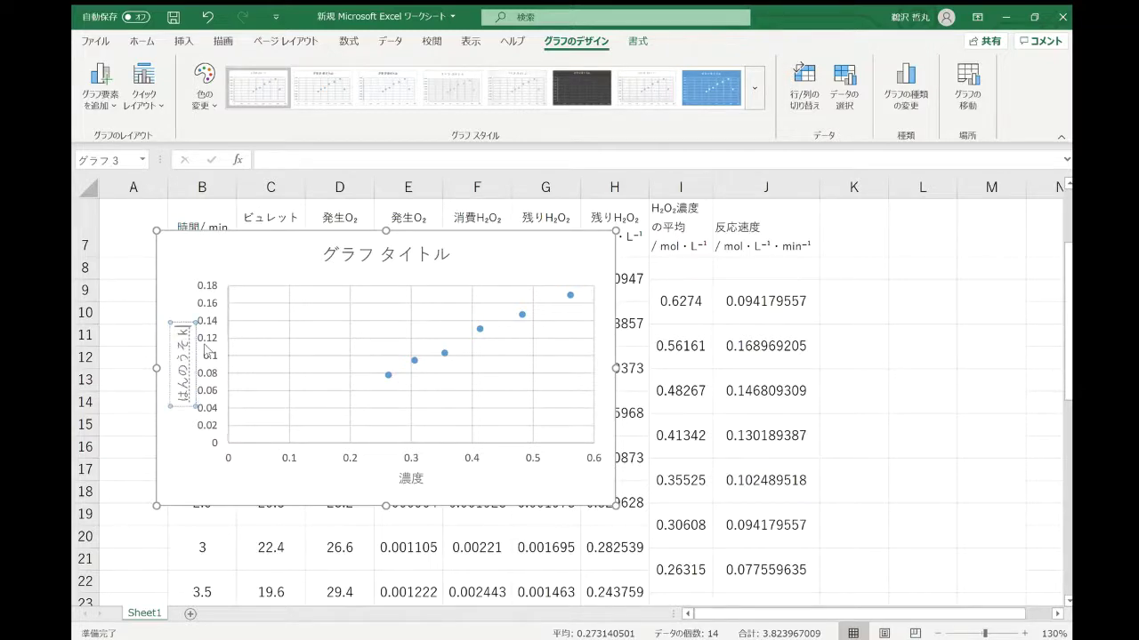
{"action": "key", "text": "space"}
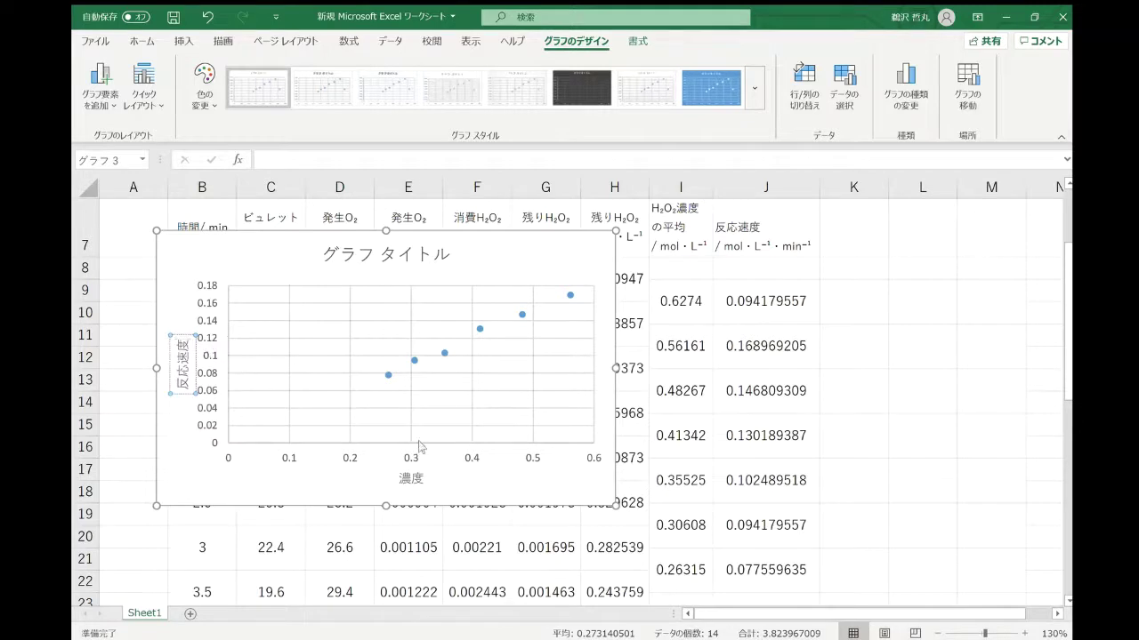
{"action": "left_click", "coordinate": [491, 483]}
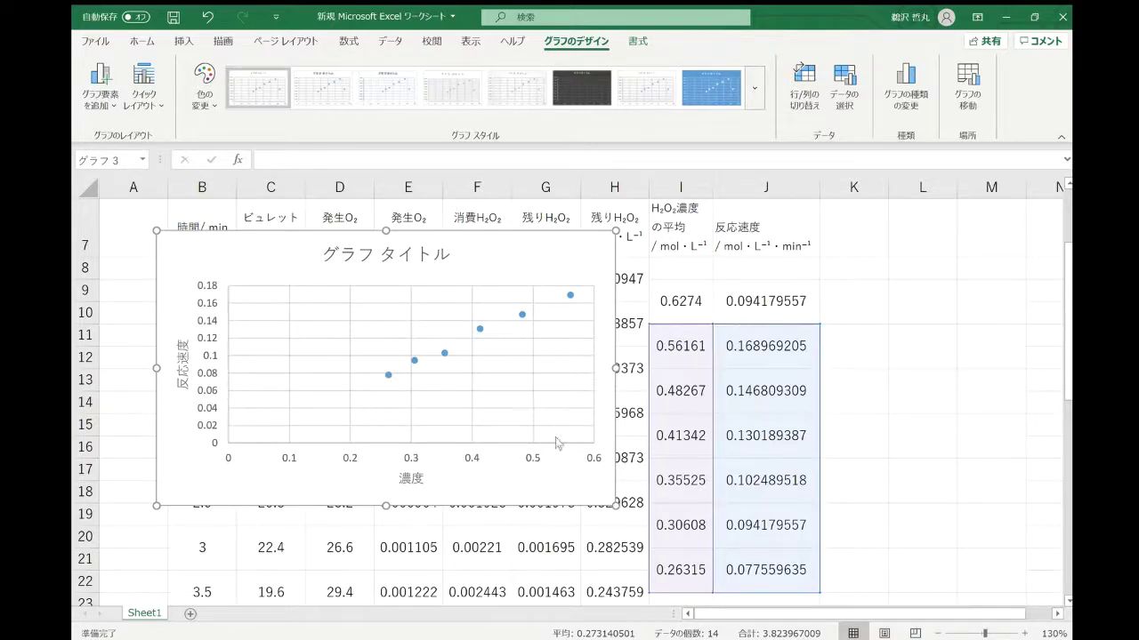
Copy the average concentration header from I7 into K7 and change it to H₂O₂濃度の対数
{"action": "left_click", "coordinate": [850, 246]}
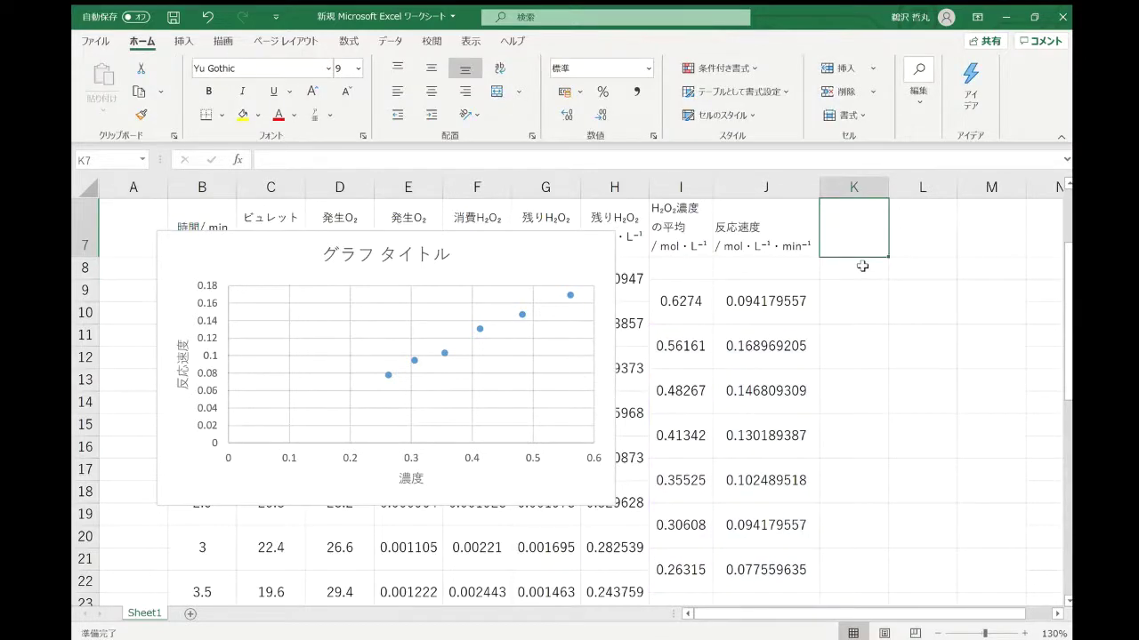
{"action": "left_click", "coordinate": [681, 231]}
{"action": "key", "text": "ctrl+c"}
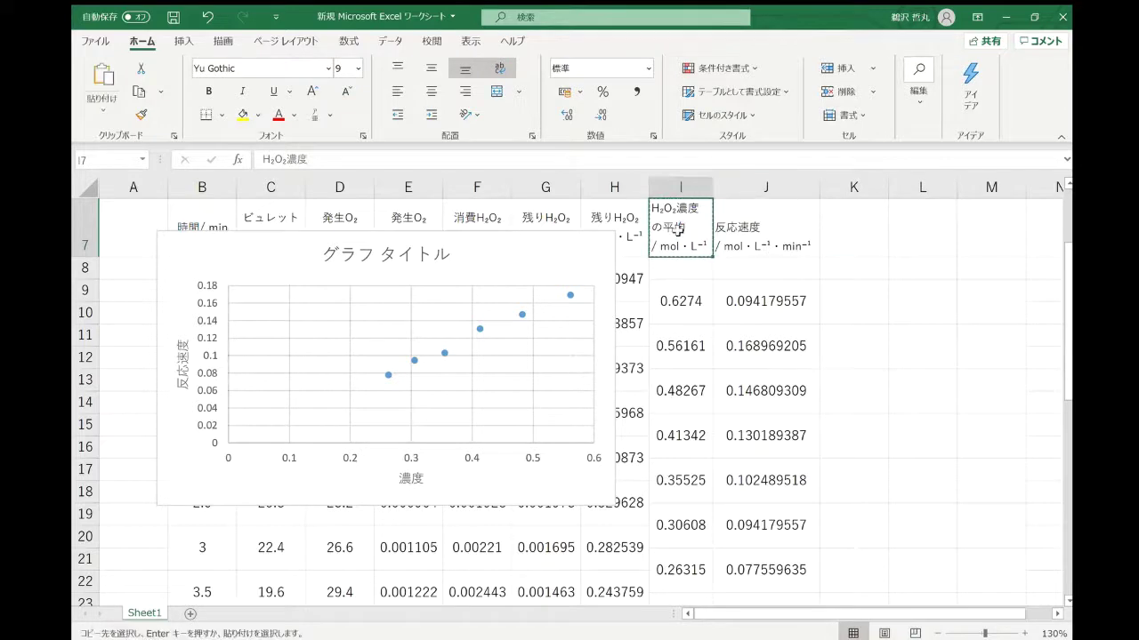
{"action": "left_click_drag", "start_coordinate": [678, 232], "coordinate": [762, 231]}
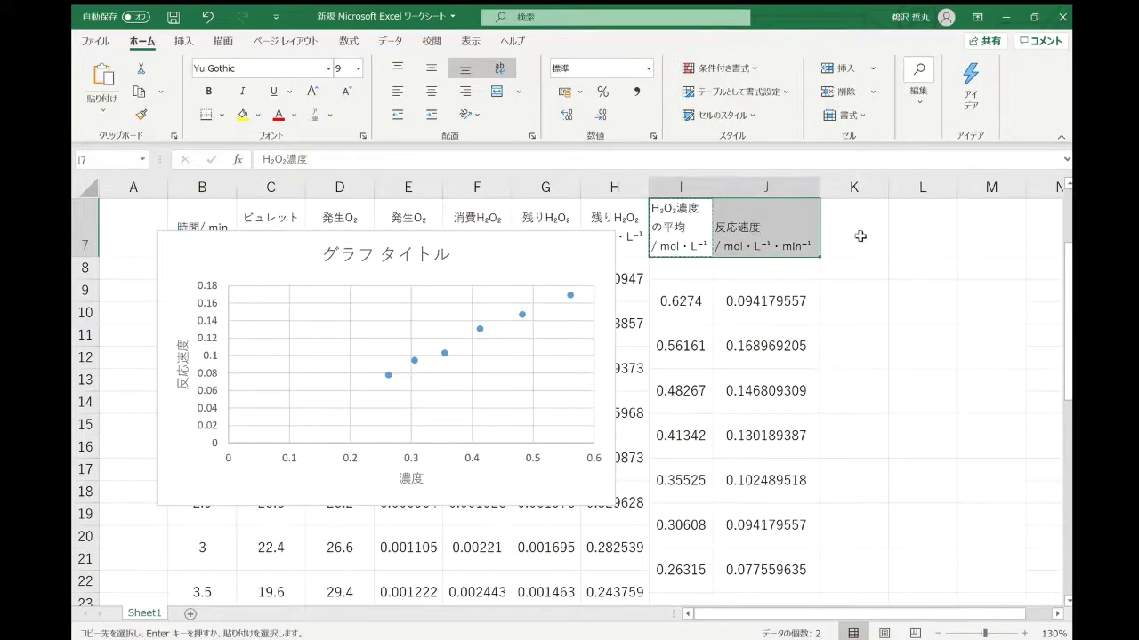
{"action": "left_click", "coordinate": [868, 235]}
{"action": "key", "text": "ctrl+v"}
{"action": "double_click", "coordinate": [886, 239]}
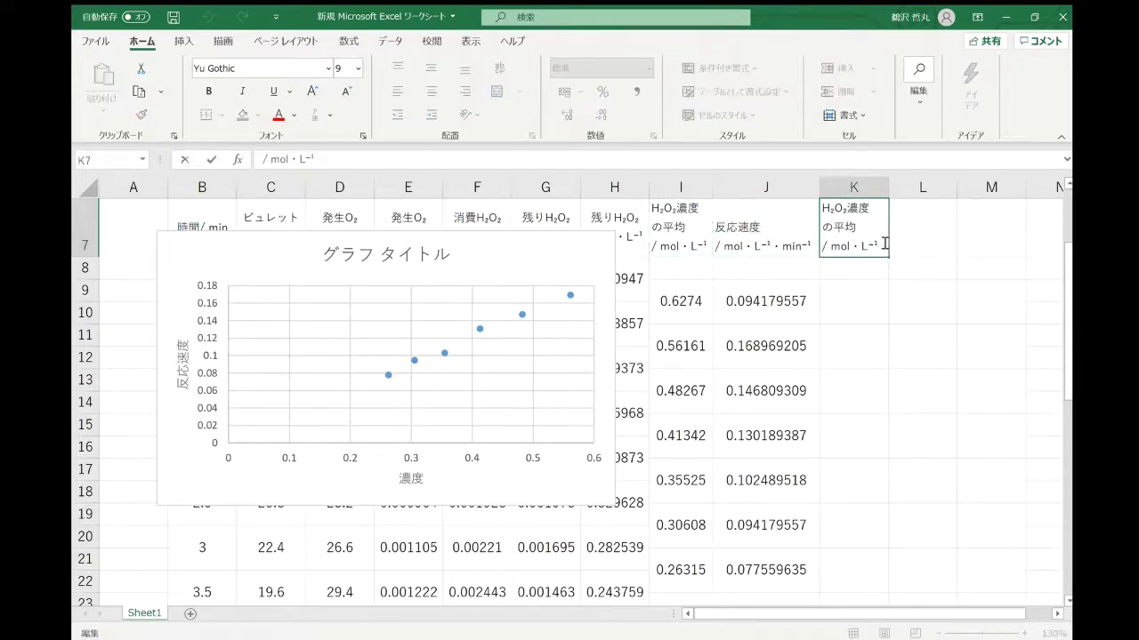
{"action": "left_click_drag", "start_coordinate": [881, 242], "coordinate": [815, 227]}
{"action": "key", "text": "BackSpace"}
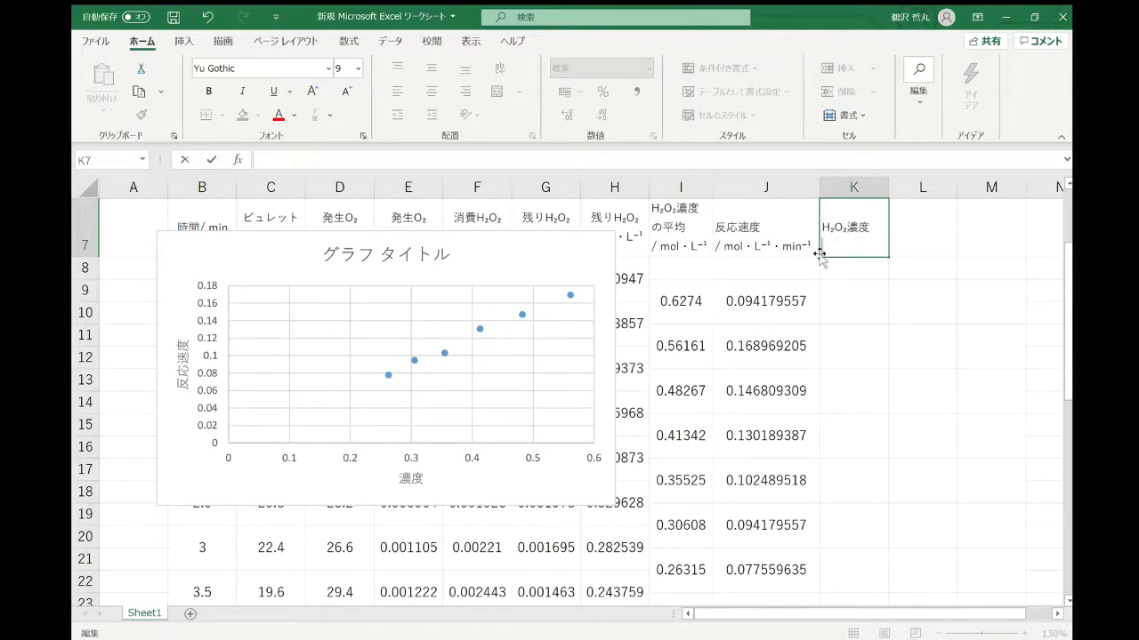
{"action": "type", "text": "の対数"}
{"action": "left_click", "coordinate": [770, 219]}
Enter the header 反応速度の対数 in L7, with a line break before 対数
{"action": "left_click", "coordinate": [914, 223]}
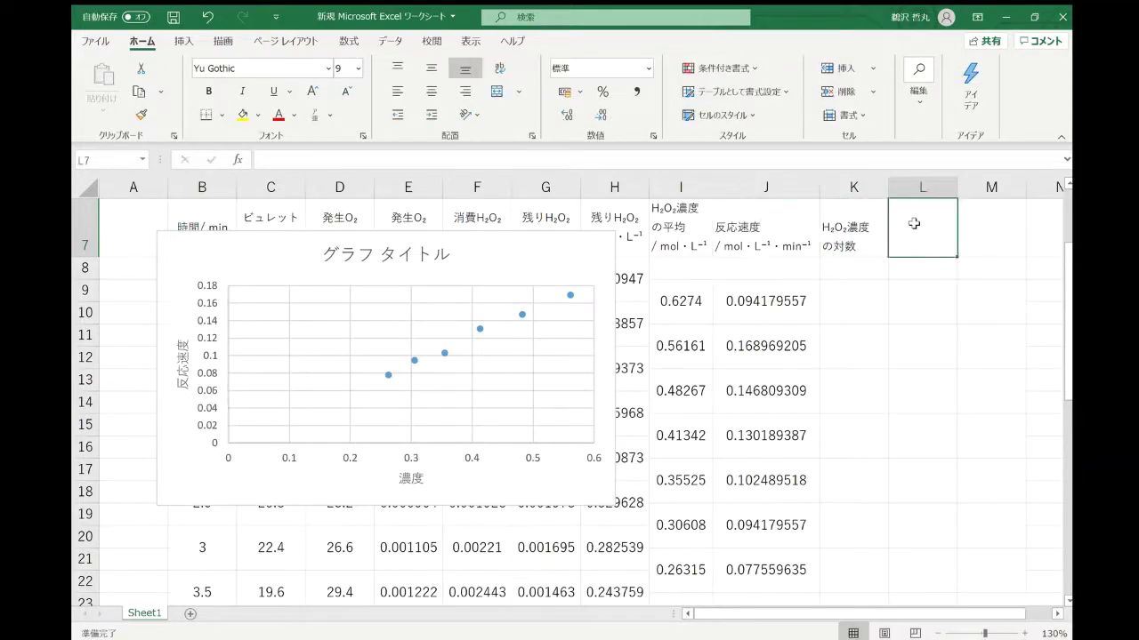
{"action": "type", "text": "はんおうそ"}
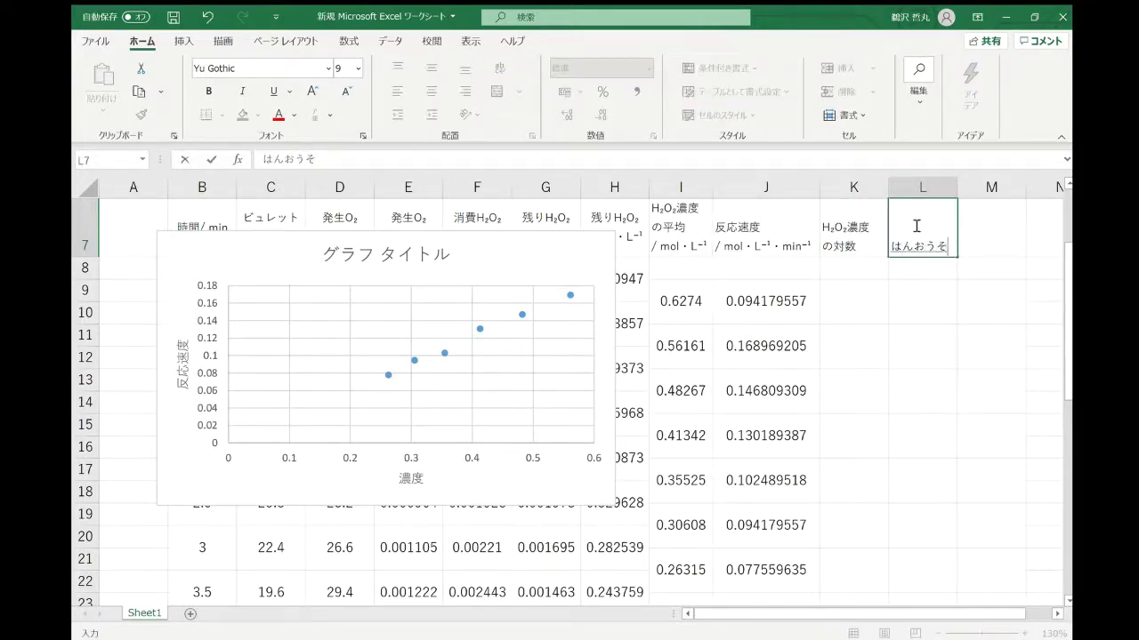
{"action": "type", "text": "くど"}
{"action": "key", "text": "space"}
{"action": "type", "text": "の"}
{"action": "key", "text": "alt+Return"}
{"action": "type", "text": "たいすう"}
{"action": "key", "text": "space"}
{"action": "key", "text": "Return"}
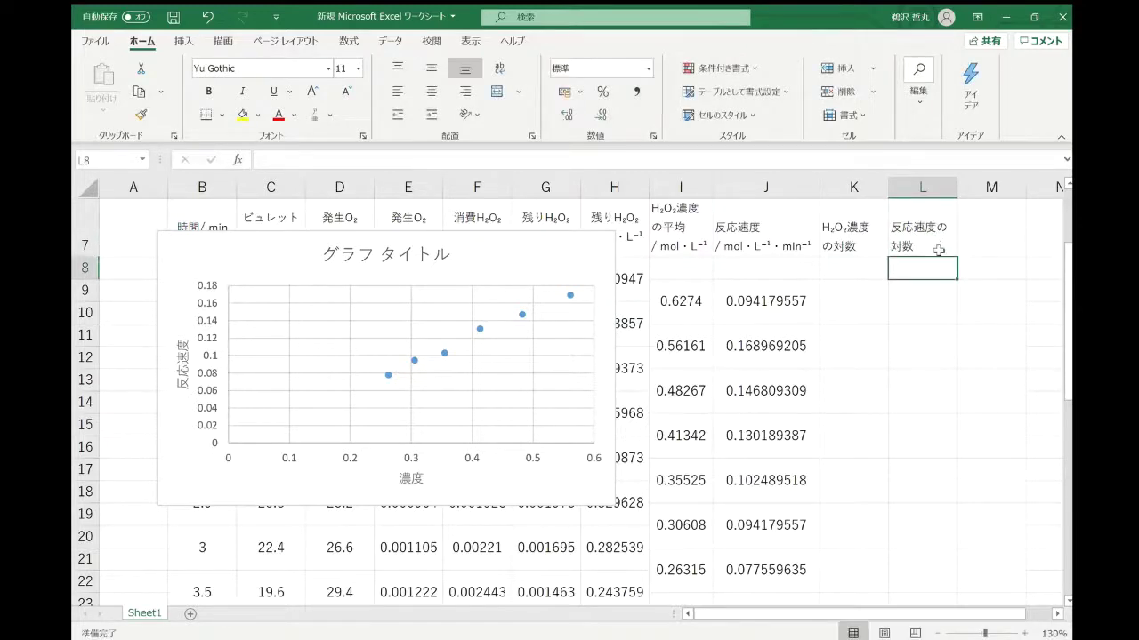
Move the chart off column H and enter =LOG(I9) in K9 for the logarithm of the average concentration
{"action": "left_click_drag", "start_coordinate": [539, 276], "coordinate": [508, 291]}
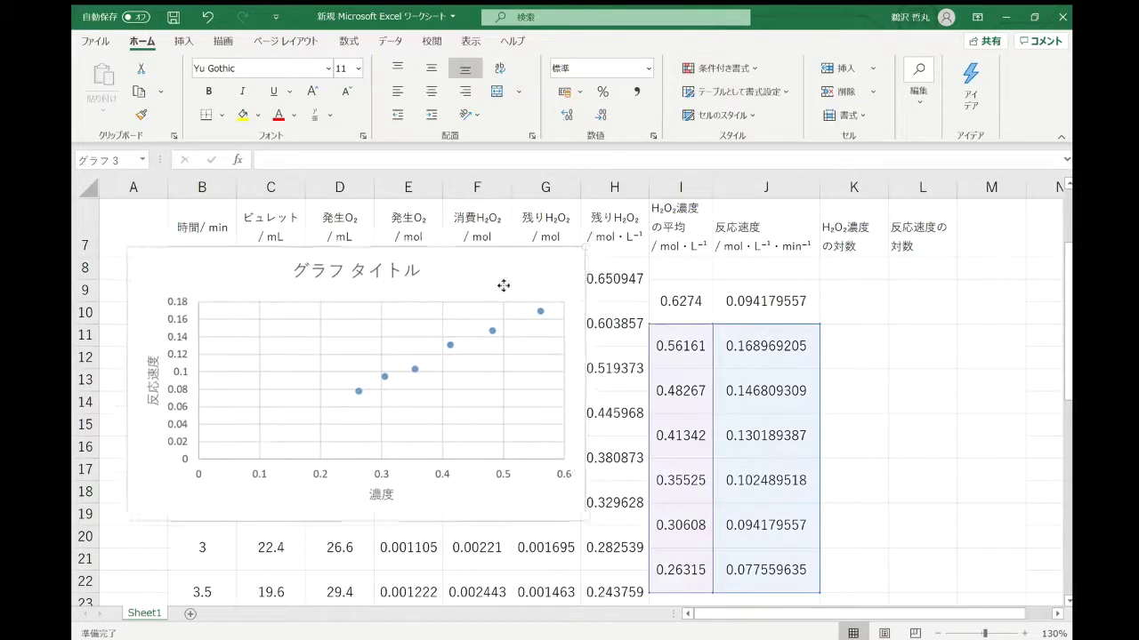
{"action": "left_click", "coordinate": [839, 299]}
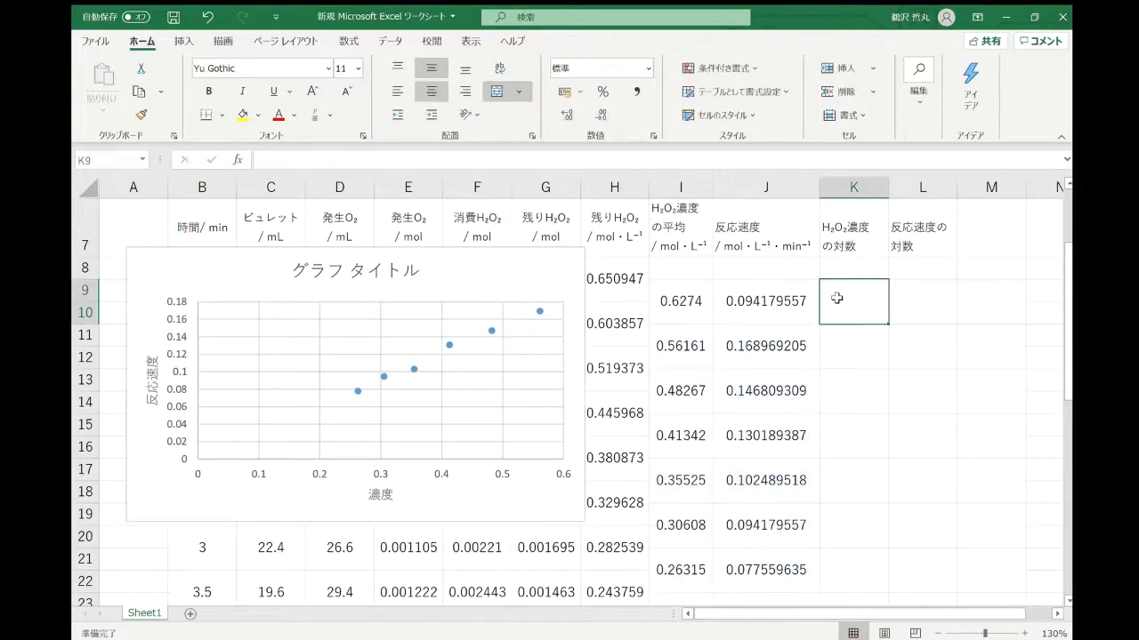
{"action": "type", "text": "="}
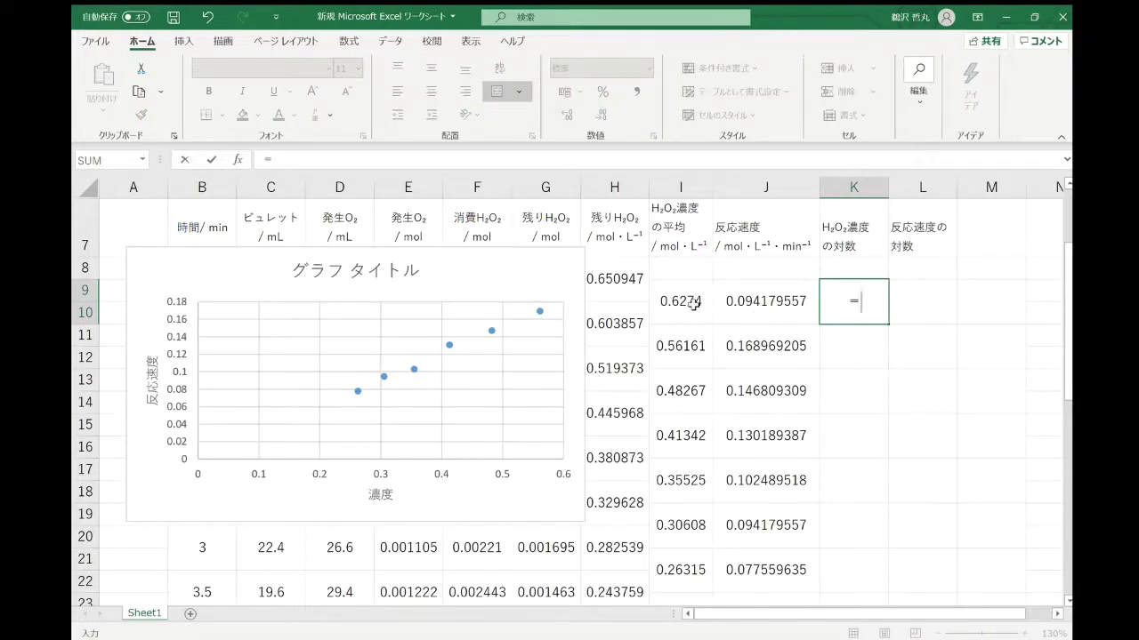
{"action": "type", "text": "log("}
{"action": "left_click", "coordinate": [700, 300]}
{"action": "type", "text": ")"}
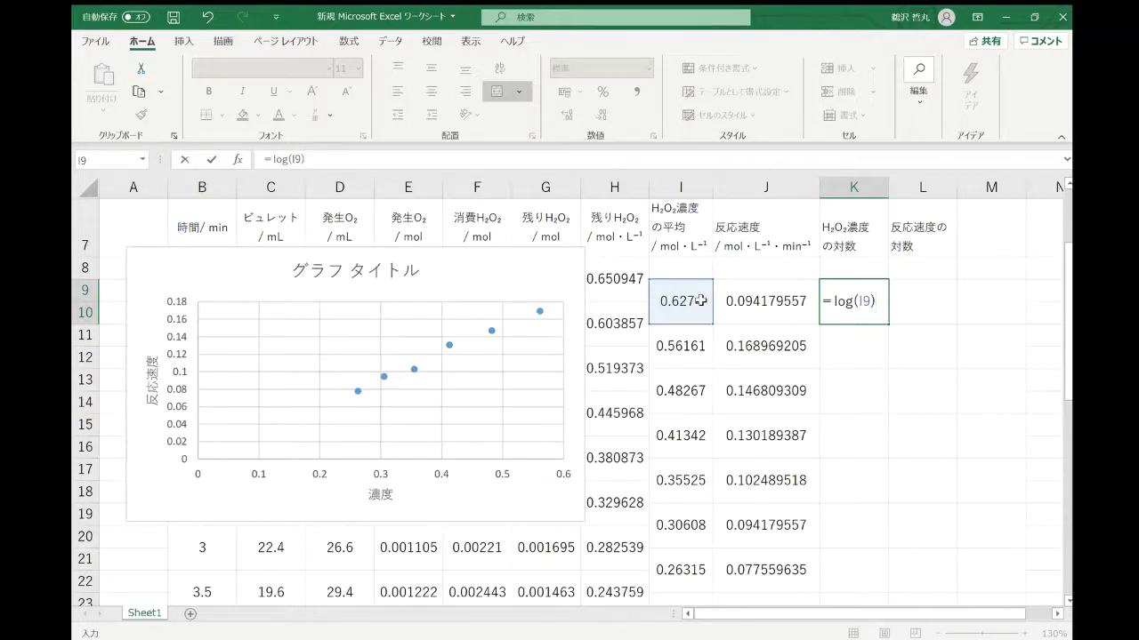
{"action": "key", "text": "Return"}
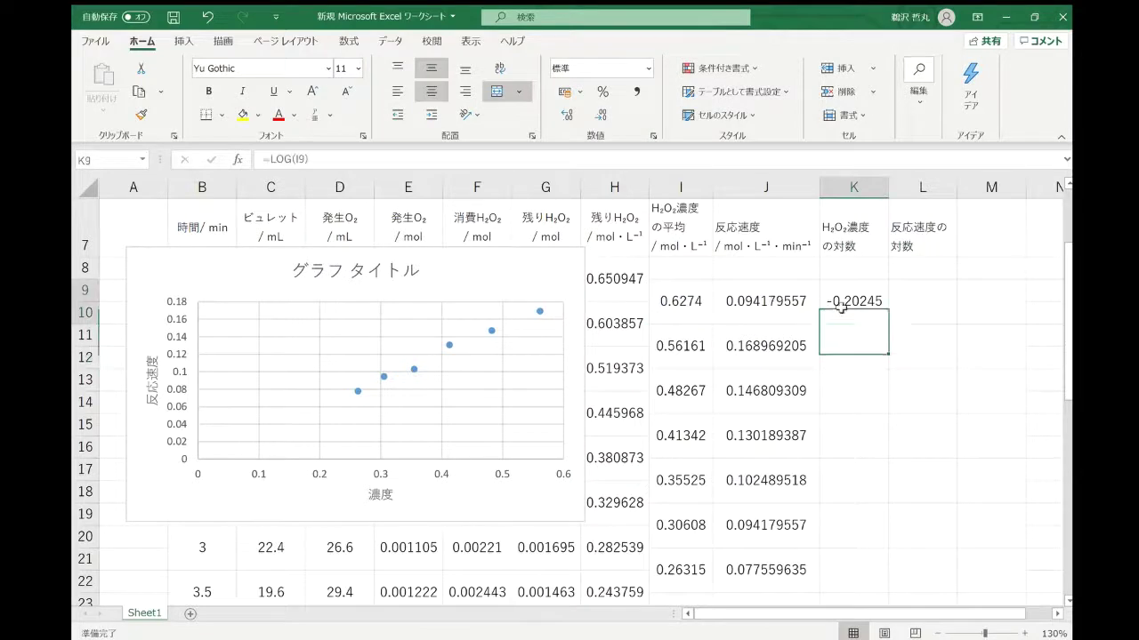
Fill the K9 logarithm formula across to column L and down to row 24, checking the filled range
{"action": "left_click", "coordinate": [840, 307]}
{"action": "mouse_move", "coordinate": [888, 323]}
{"action": "left_mouse_down"}
{"action": "mouse_move", "coordinate": [937, 322]}
{"action": "mouse_move", "coordinate": [950, 637]}
{"action": "mouse_move", "coordinate": [940, 386]}
{"action": "mouse_move", "coordinate": [925, 425]}
{"action": "left_mouse_up"}
{"action": "scroll", "coordinate": [887, 516], "scroll_direction": "up", "scroll_amount": 2}
{"action": "scroll", "coordinate": [888, 516], "scroll_direction": "up", "scroll_amount": 3}
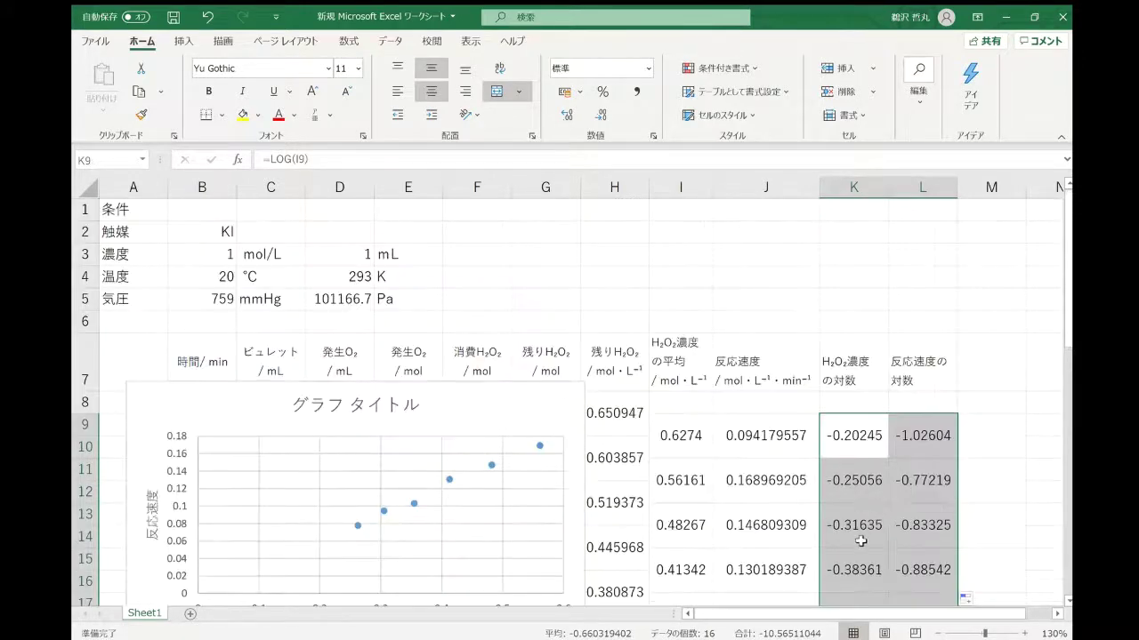
{"action": "scroll", "coordinate": [867, 516], "scroll_direction": "down", "scroll_amount": 2}
{"action": "scroll", "coordinate": [867, 516], "scroll_direction": "down", "scroll_amount": 2}
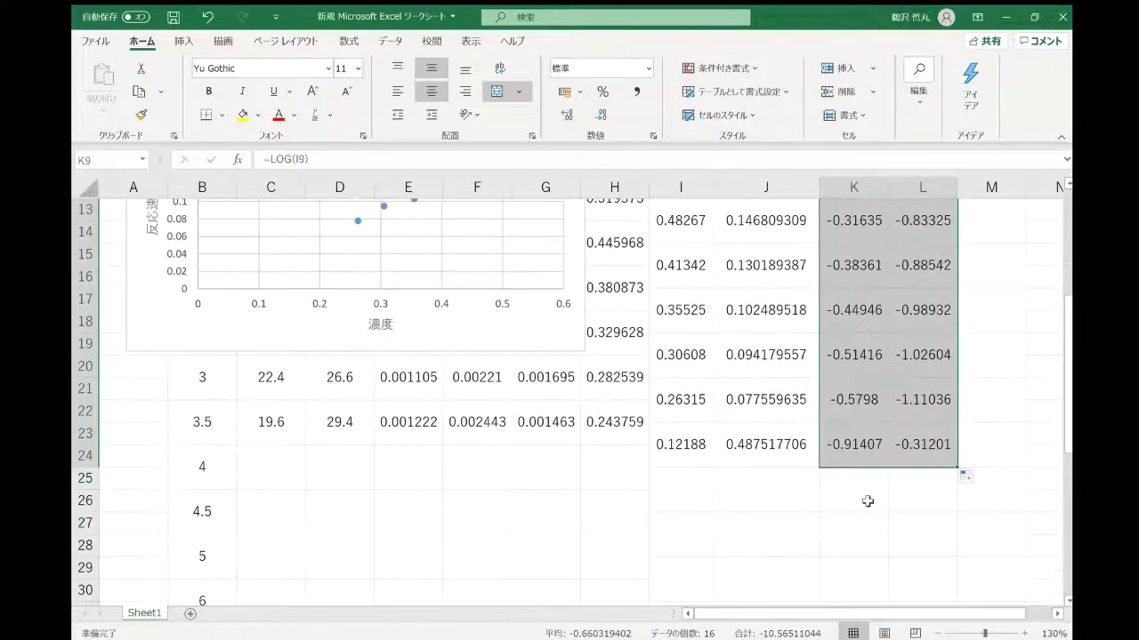
{"action": "scroll", "coordinate": [864, 472], "scroll_direction": "up", "scroll_amount": 1}
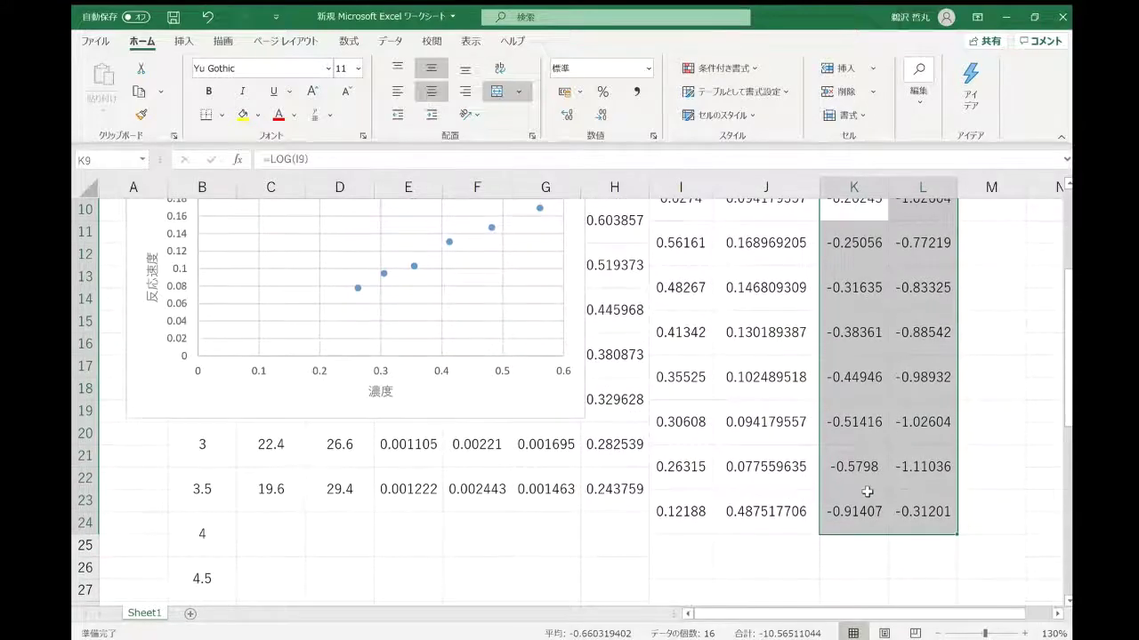
Plot the logarithms in K9:L24 as a markers-only scatter chart and shrink its data range to start at row 11
{"action": "left_click", "coordinate": [184, 40]}
{"action": "left_click", "coordinate": [418, 113]}
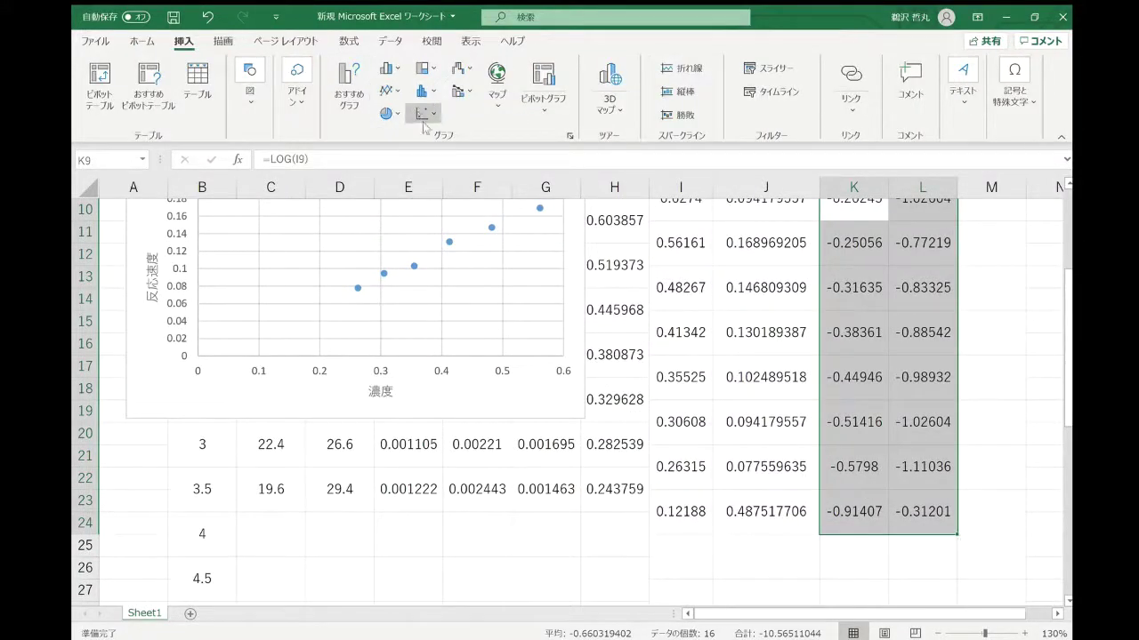
{"action": "left_click", "coordinate": [435, 153]}
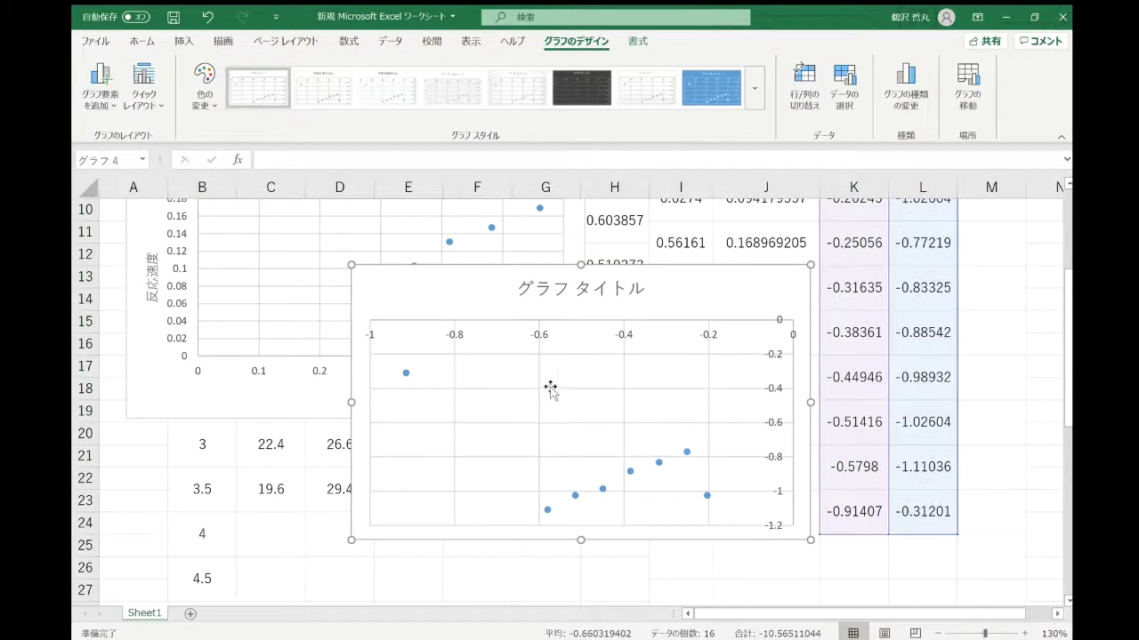
{"action": "scroll", "coordinate": [758, 431], "scroll_direction": "up", "scroll_amount": 1}
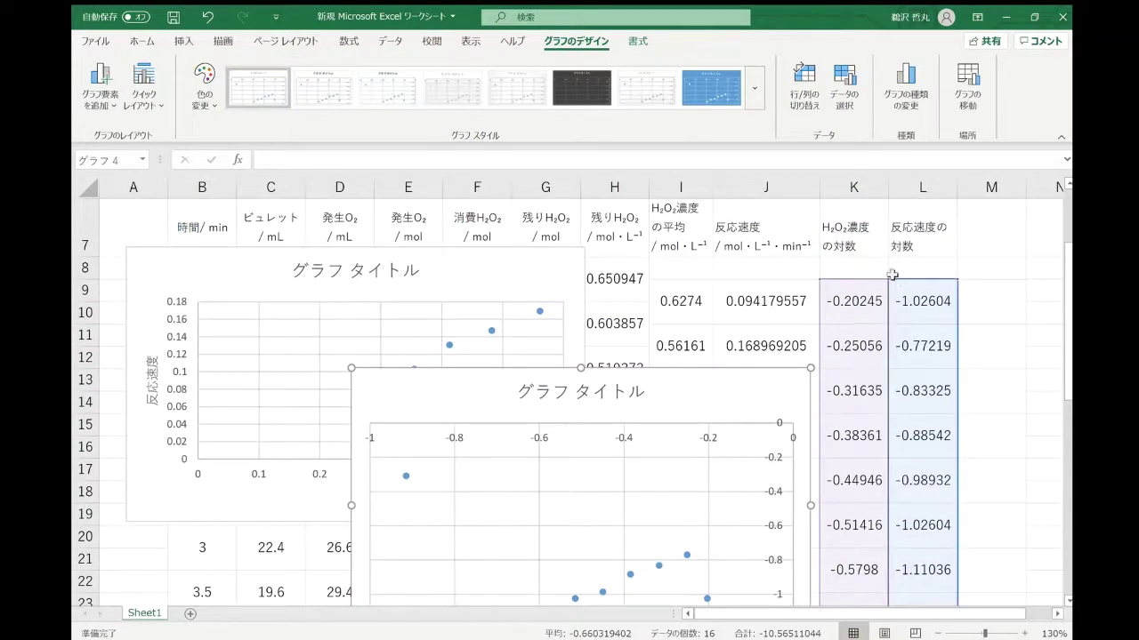
{"action": "left_click_drag", "start_coordinate": [896, 287], "coordinate": [896, 325]}
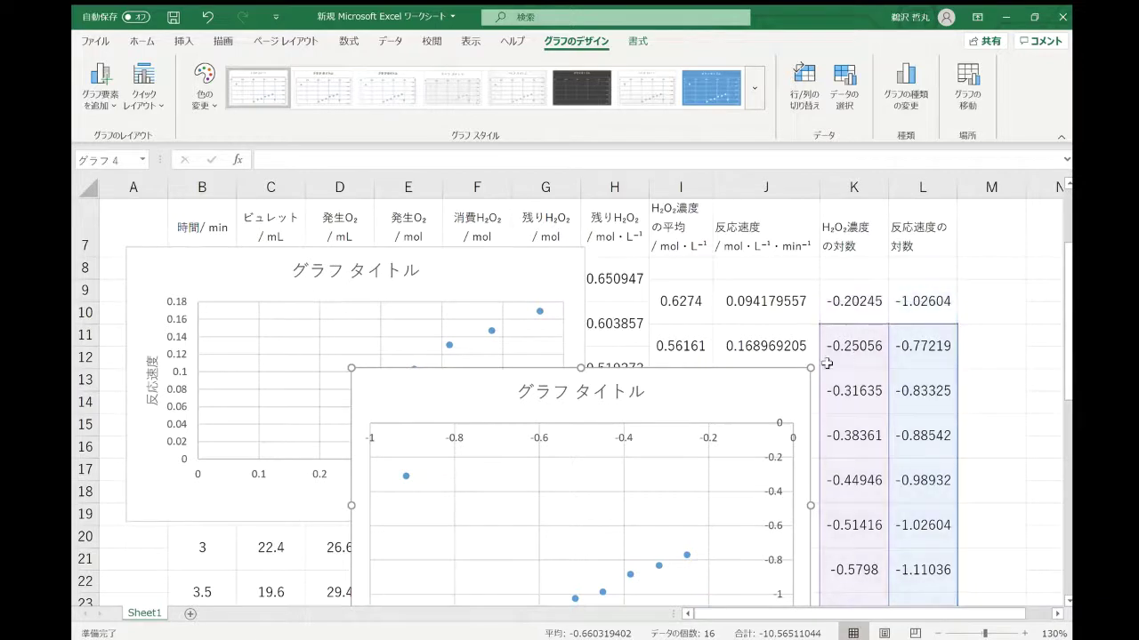
Move the logarithm chart up off the last calculated row and clear the surplus values in I23:L24
{"action": "left_click_drag", "start_coordinate": [745, 386], "coordinate": [704, 310]}
{"action": "scroll", "coordinate": [1011, 457], "scroll_direction": "down", "scroll_amount": 1}
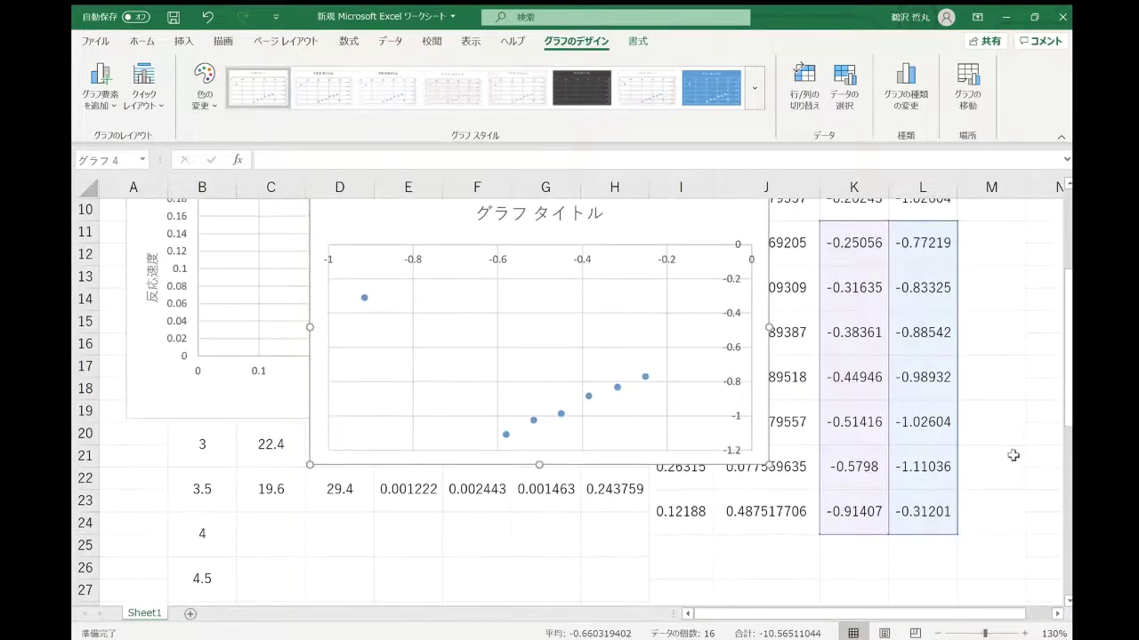
{"action": "left_click_drag", "start_coordinate": [685, 518], "coordinate": [941, 512]}
{"action": "key", "text": "Delete"}
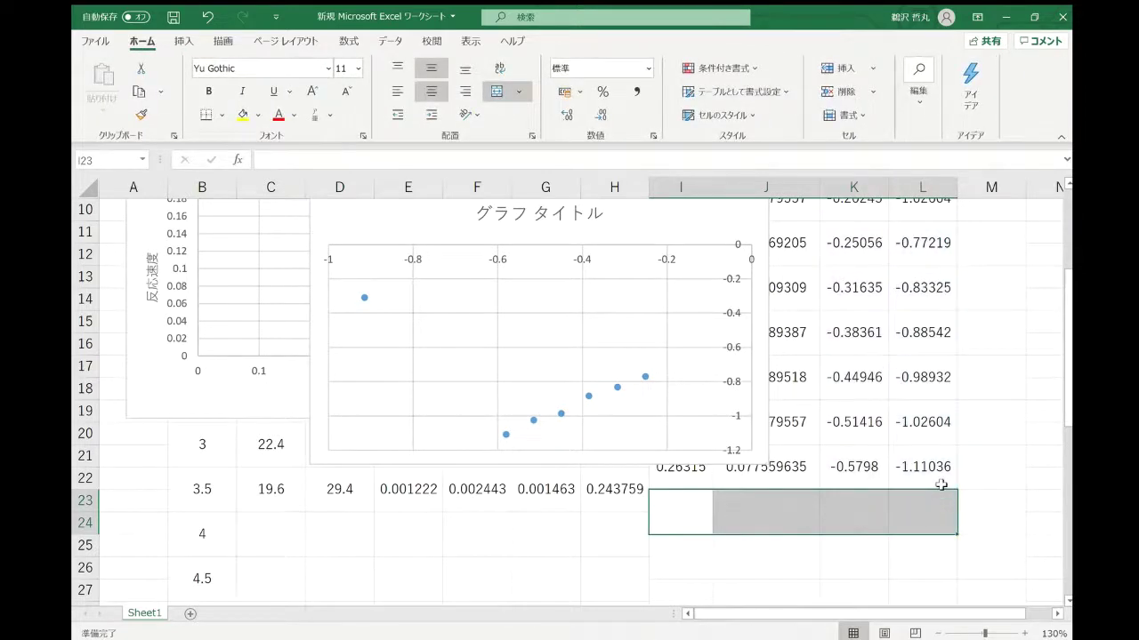
{"action": "left_click", "coordinate": [941, 433]}
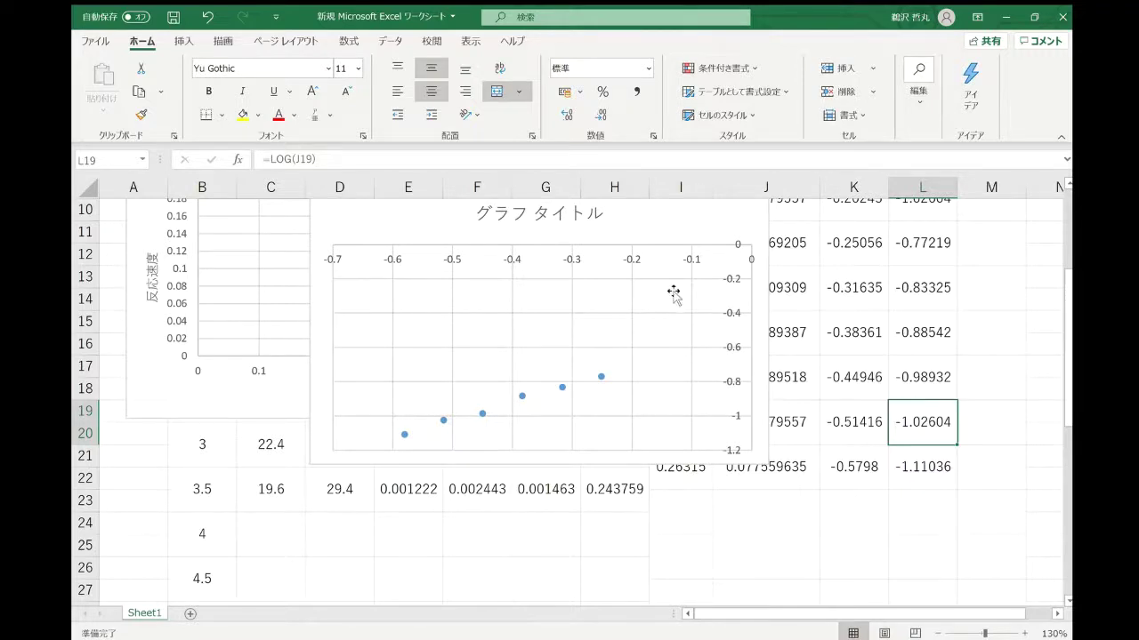
Set the major unit of the logarithm chart's vertical axis to 0.1
{"action": "left_click", "coordinate": [727, 280]}
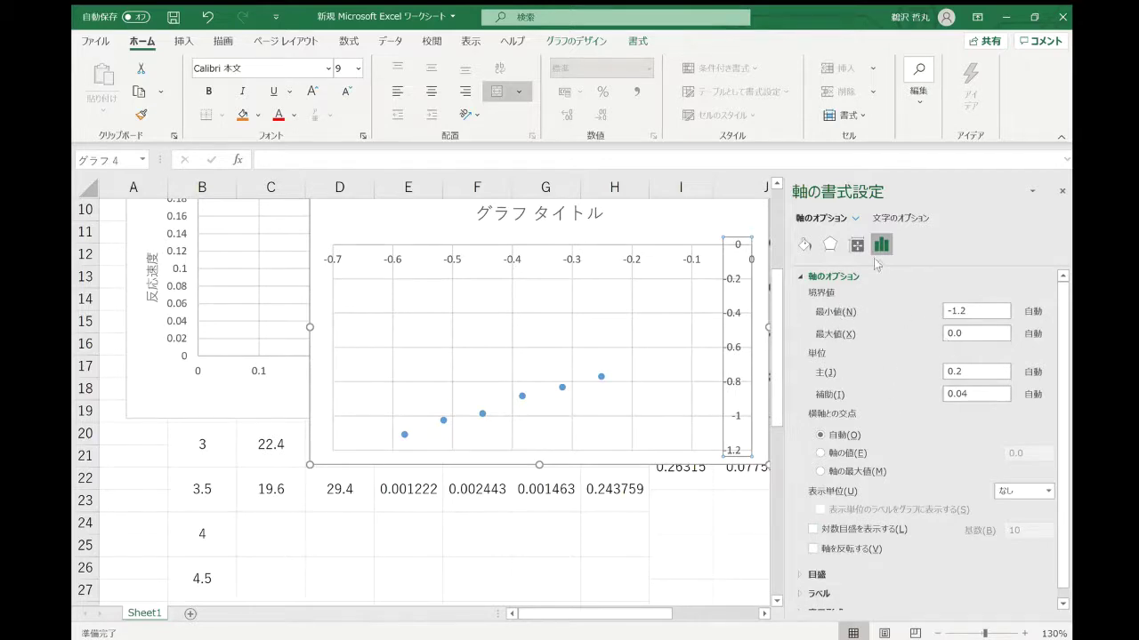
{"action": "left_click", "coordinate": [958, 375]}
{"action": "key", "text": "Return"}
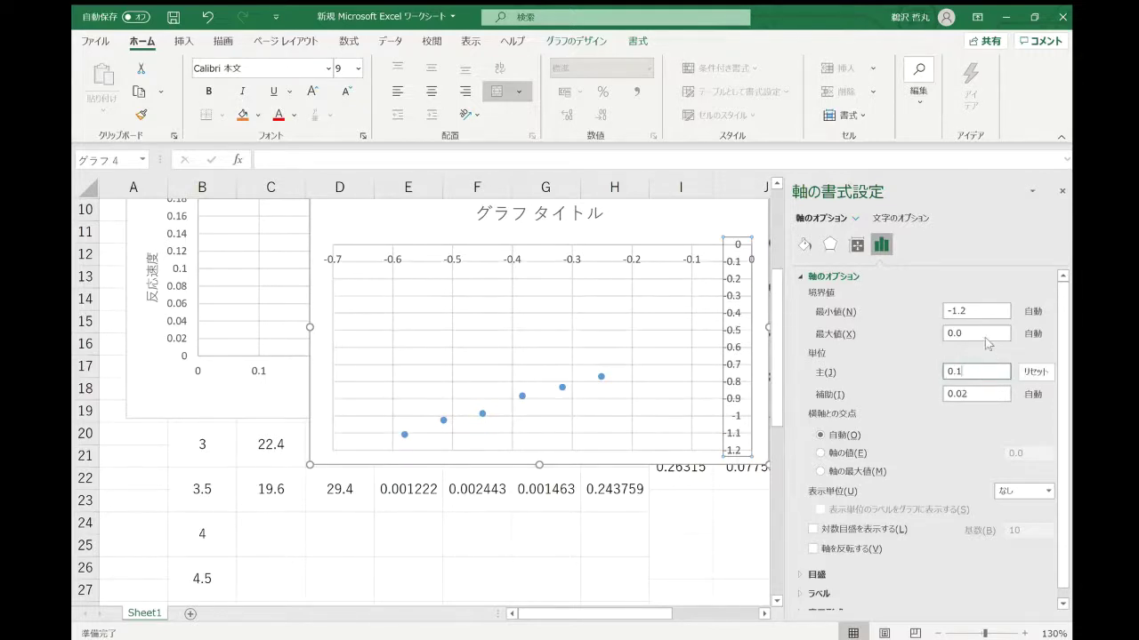
Move the logarithm chart away from column J, close the formatting pane and narrow the chart to span columns B to F
{"action": "left_click", "coordinate": [647, 329]}
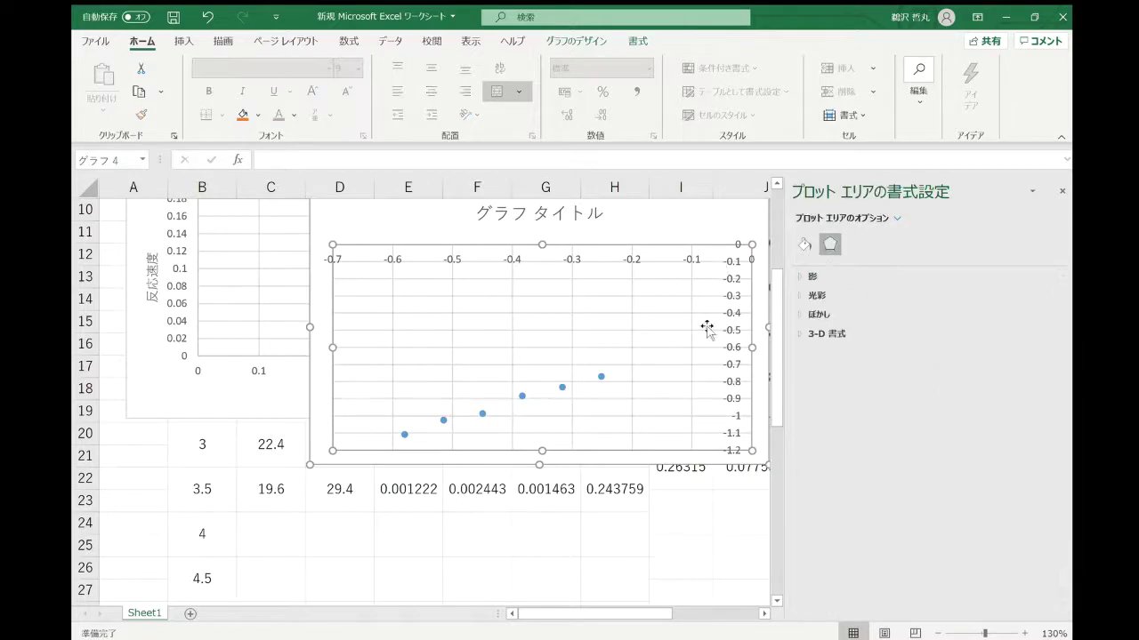
{"action": "left_click_drag", "start_coordinate": [708, 234], "coordinate": [618, 233]}
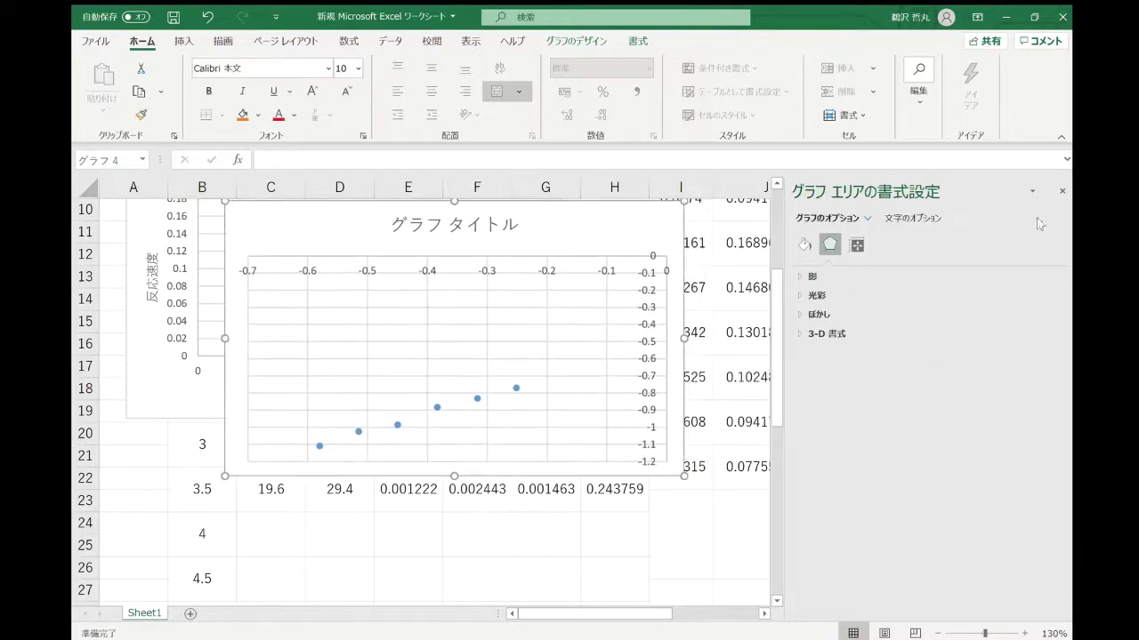
{"action": "left_click", "coordinate": [1063, 192]}
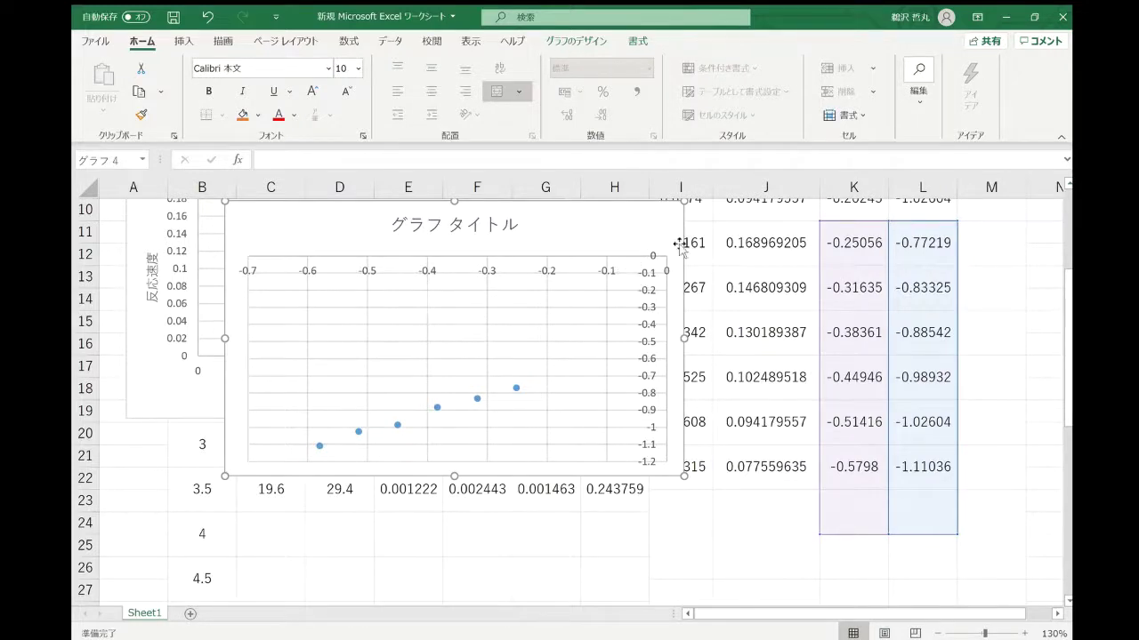
{"action": "left_click_drag", "start_coordinate": [684, 340], "coordinate": [481, 338]}
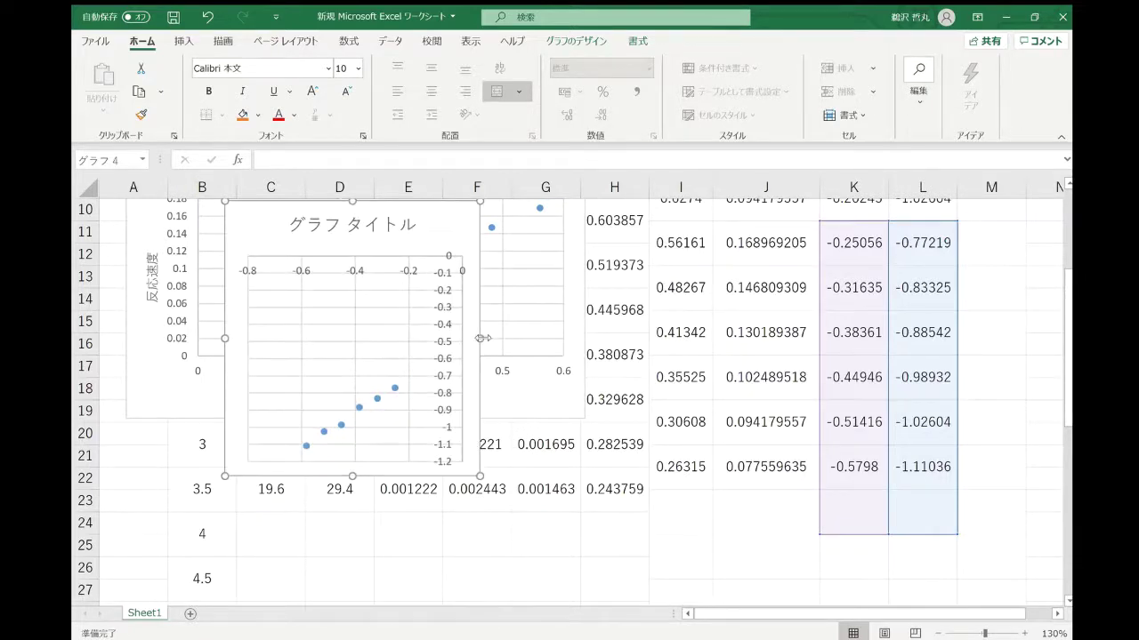
Set the major unit of the logarithm chart's horizontal axis to 0.1
{"action": "left_click", "coordinate": [408, 269]}
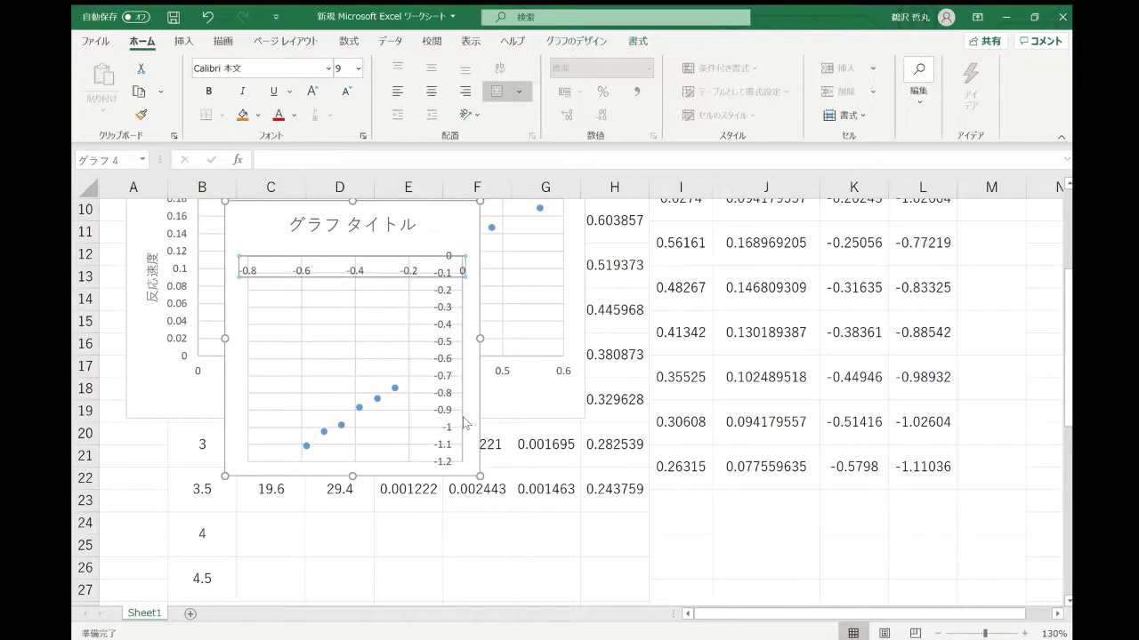
{"action": "key", "text": "ctrl+1"}
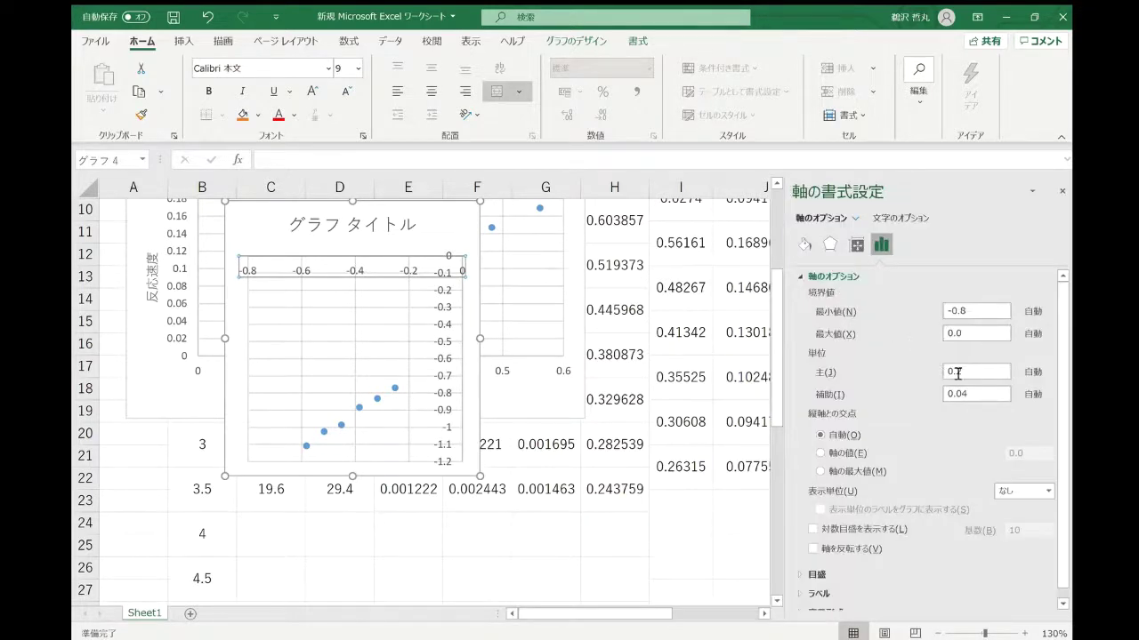
{"action": "left_click", "coordinate": [958, 374]}
{"action": "key", "text": "BackSpace"}
{"action": "type", "text": "1"}
{"action": "key", "text": "Return"}
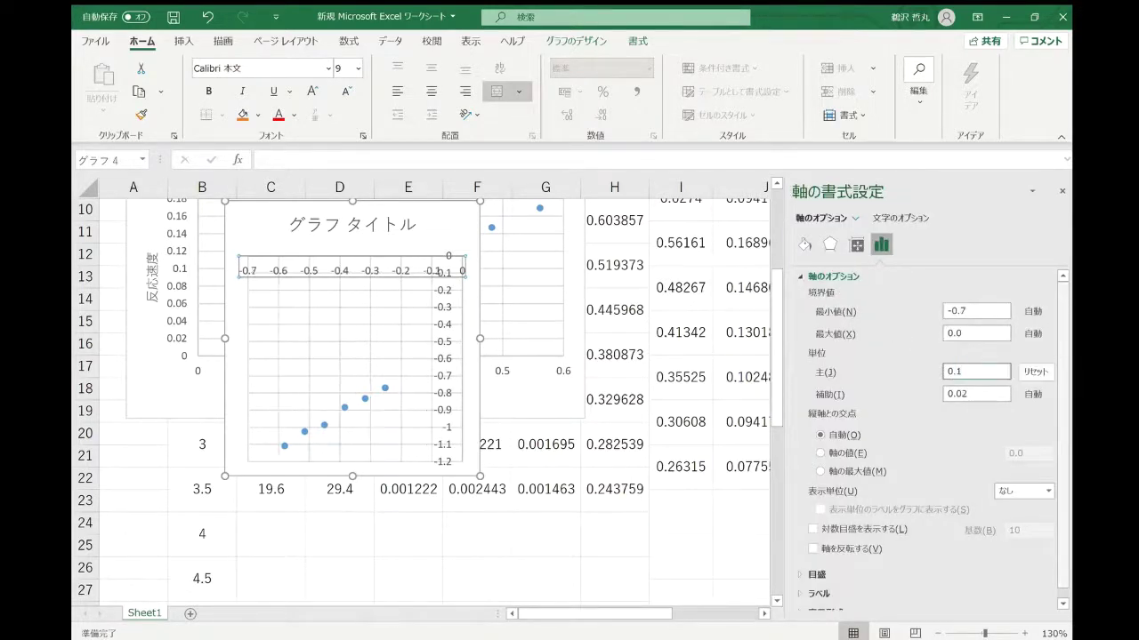
Make the logarithm chart taller, down to row 24, and narrow it to span columns B to E
{"action": "left_click", "coordinate": [425, 312]}
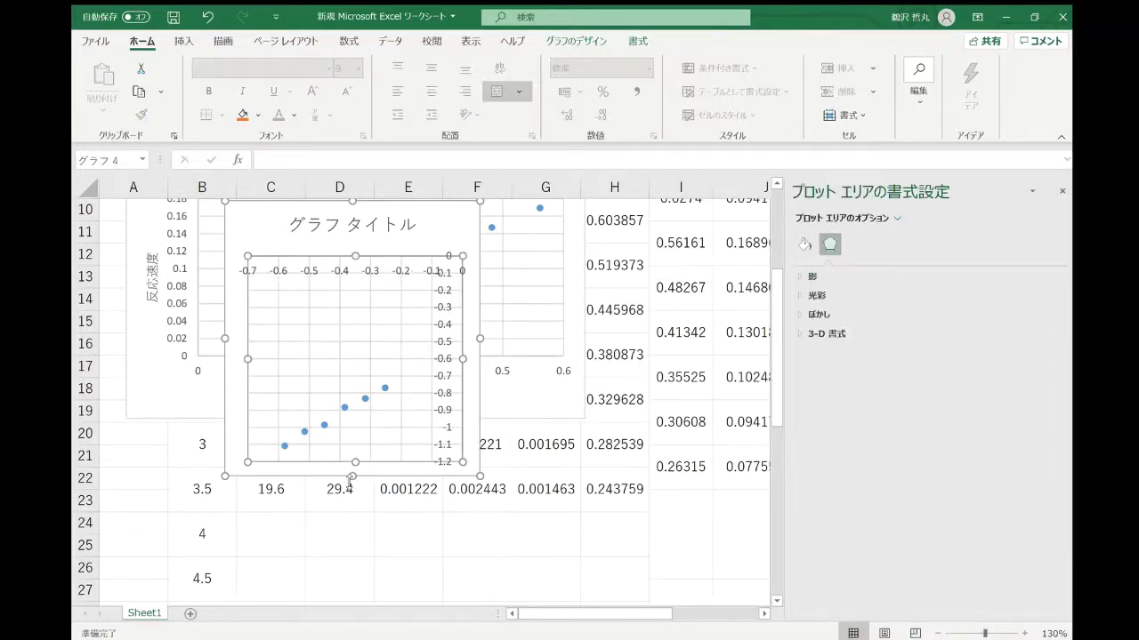
{"action": "left_click_drag", "start_coordinate": [351, 477], "coordinate": [366, 529]}
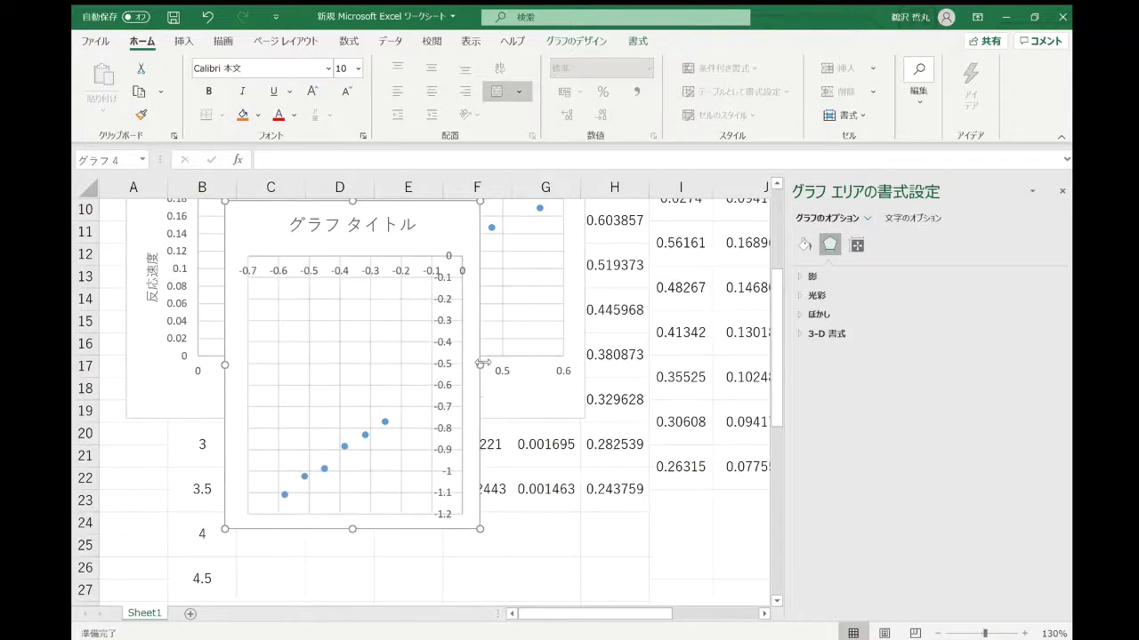
{"action": "left_click_drag", "start_coordinate": [480, 364], "coordinate": [426, 364]}
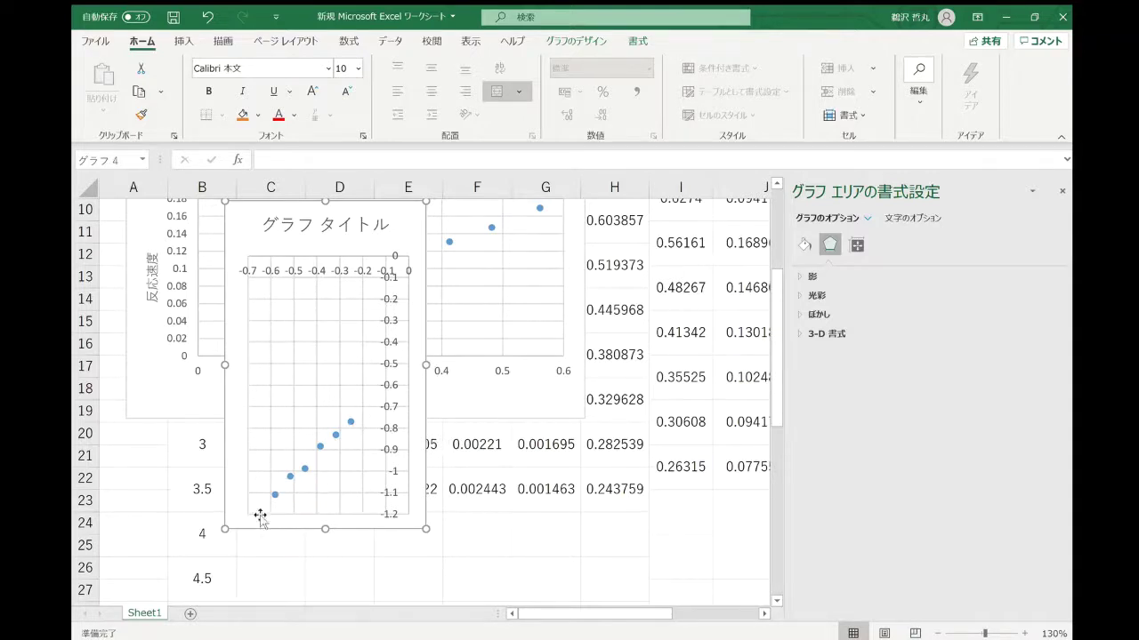
Add a linear trendline to the logarithm chart's data points and display its equation on the chart
{"action": "left_click", "coordinate": [335, 437]}
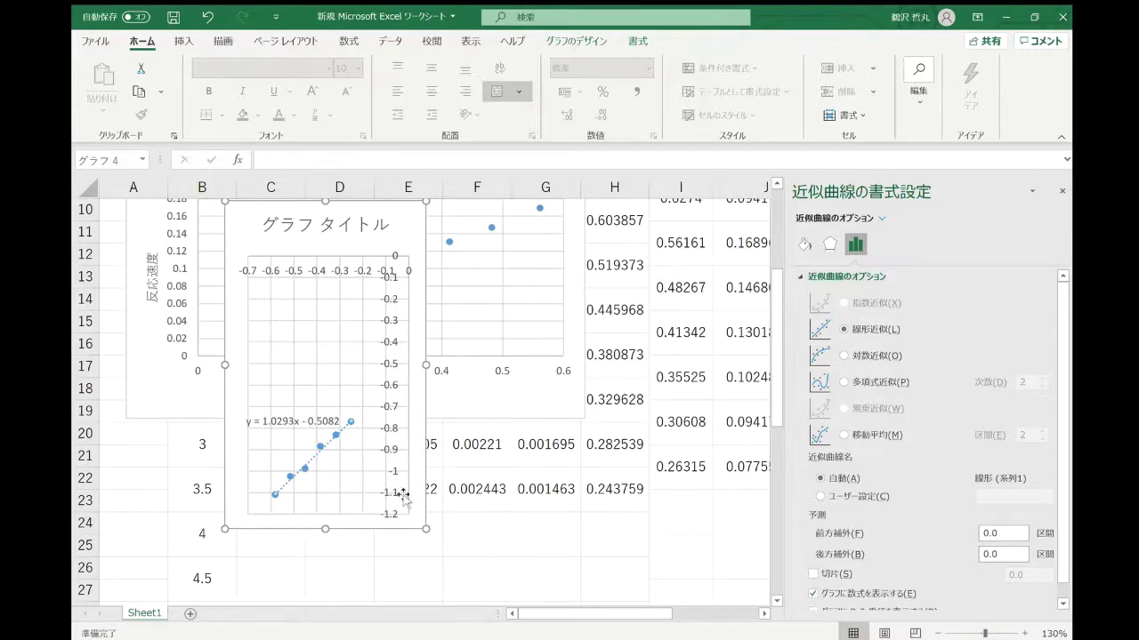
{"action": "left_click", "coordinate": [359, 479]}
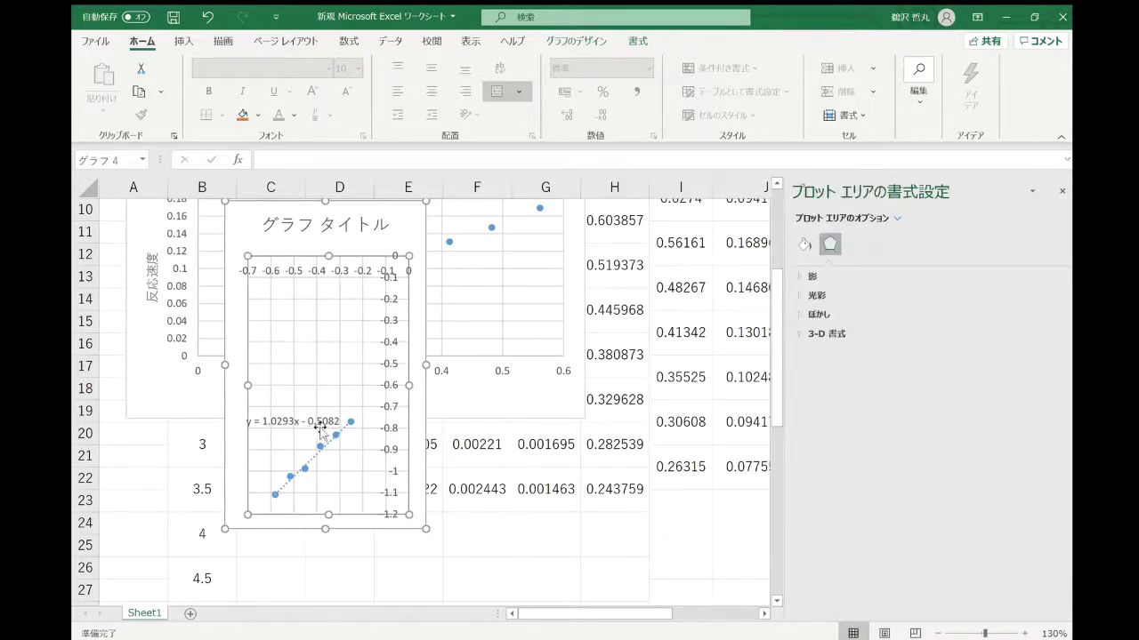
Enlarge the trendline equation to 12 pt and move it above the data points
{"action": "left_click", "coordinate": [322, 424]}
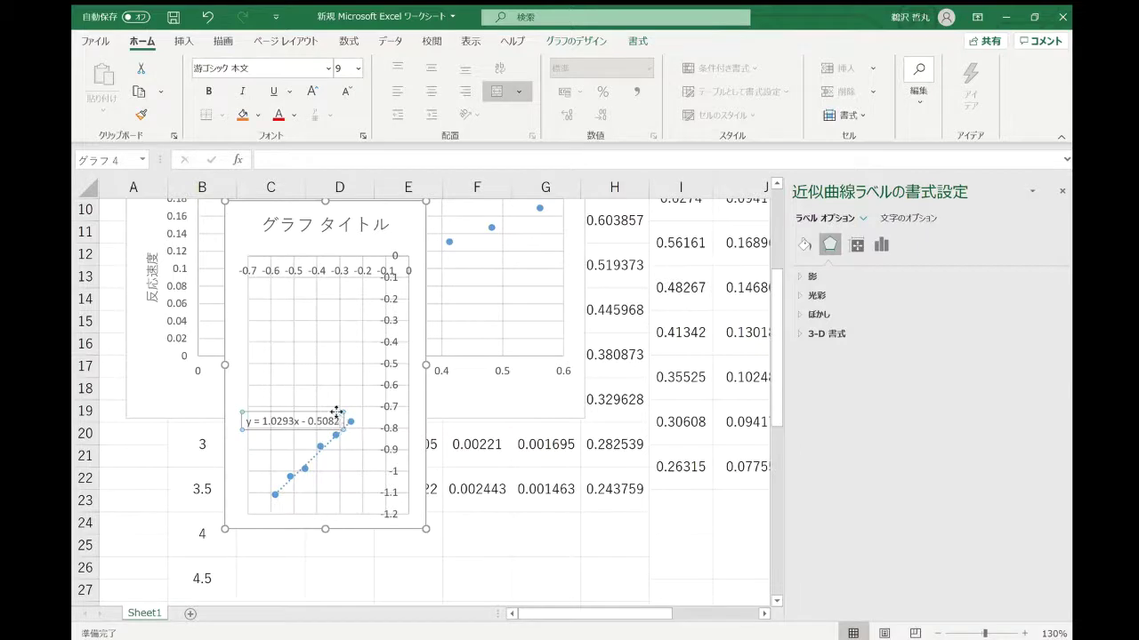
{"action": "triple_click", "coordinate": [333, 418]}
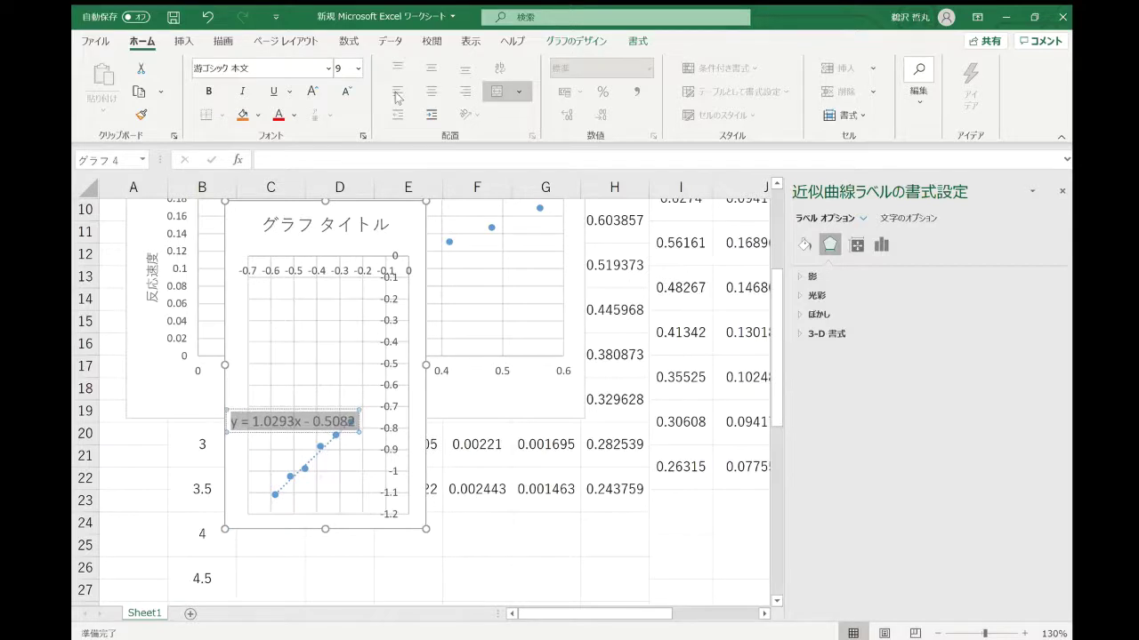
{"action": "left_click", "coordinate": [313, 411]}
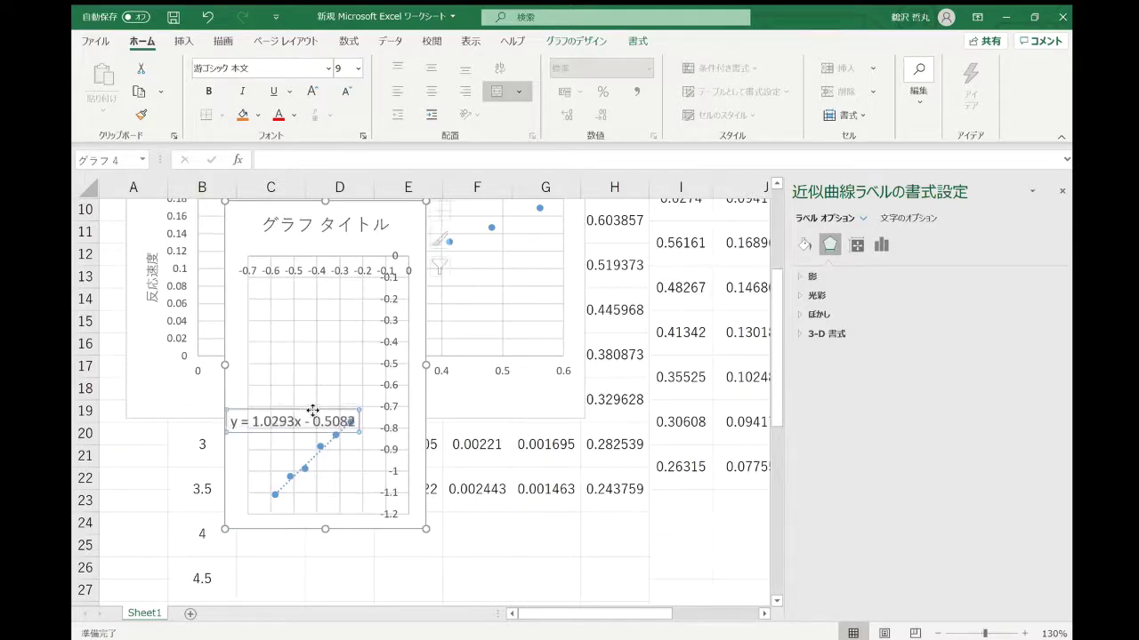
{"action": "left_click_drag", "start_coordinate": [312, 410], "coordinate": [317, 380]}
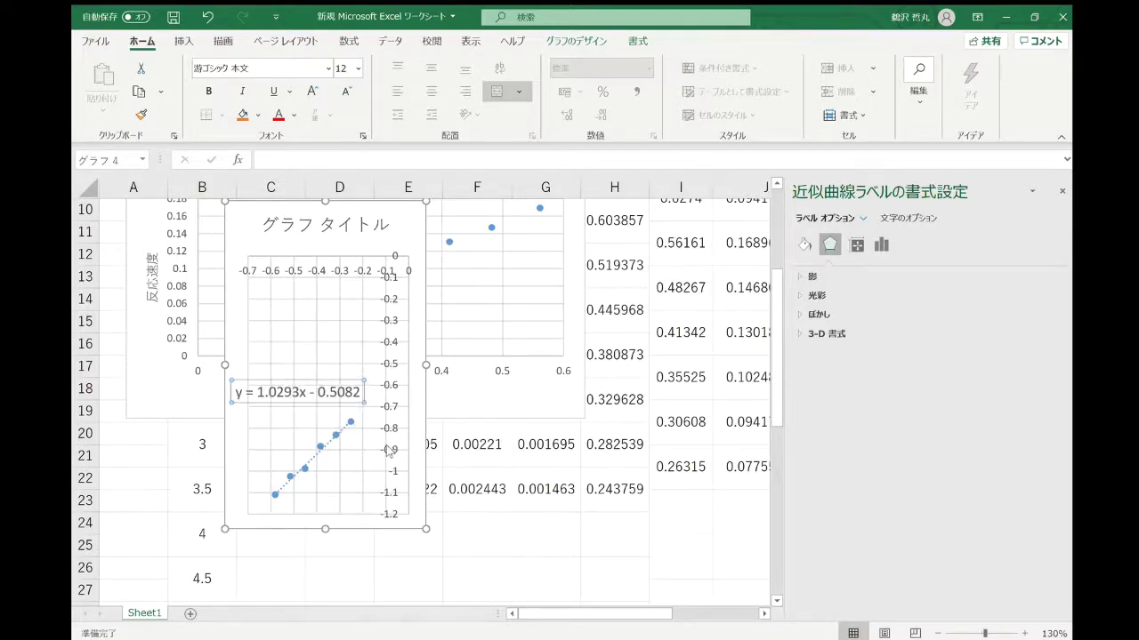
{"action": "left_click", "coordinate": [363, 512]}
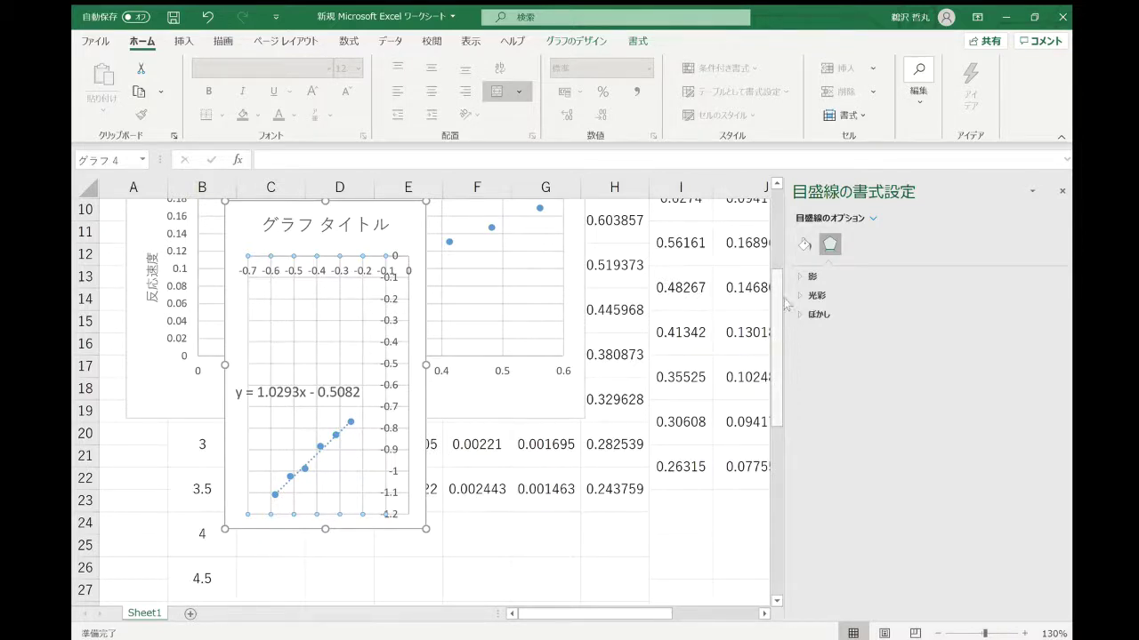
Enter the two-line header 反応速度 / 定数 in cell M7
{"action": "left_click", "coordinate": [709, 287]}
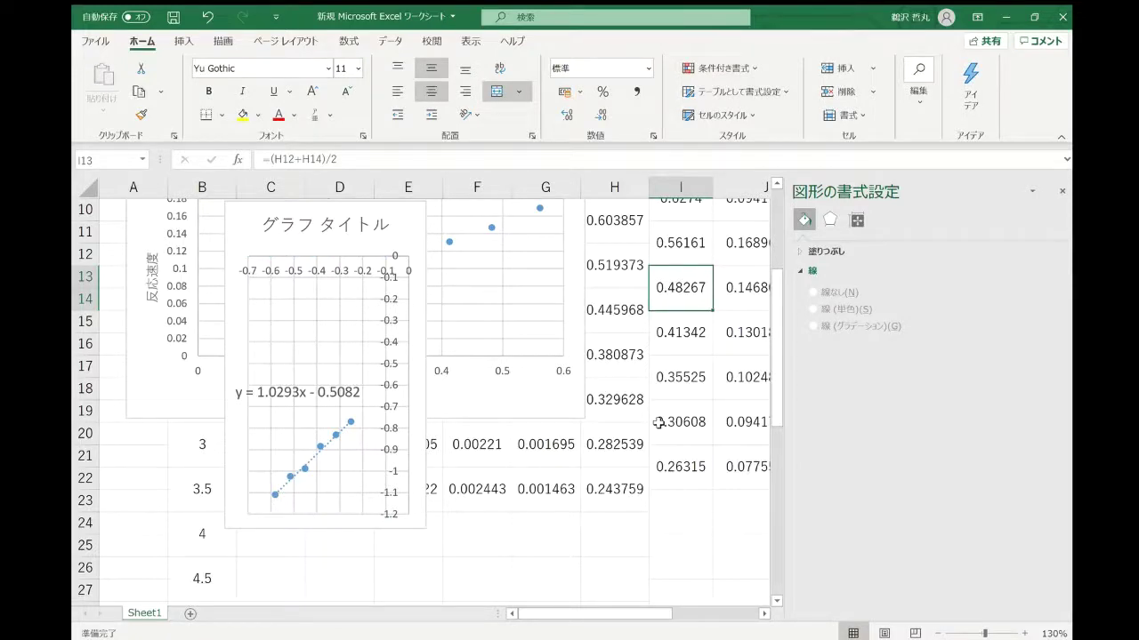
{"action": "left_click_drag", "start_coordinate": [635, 613], "coordinate": [737, 622]}
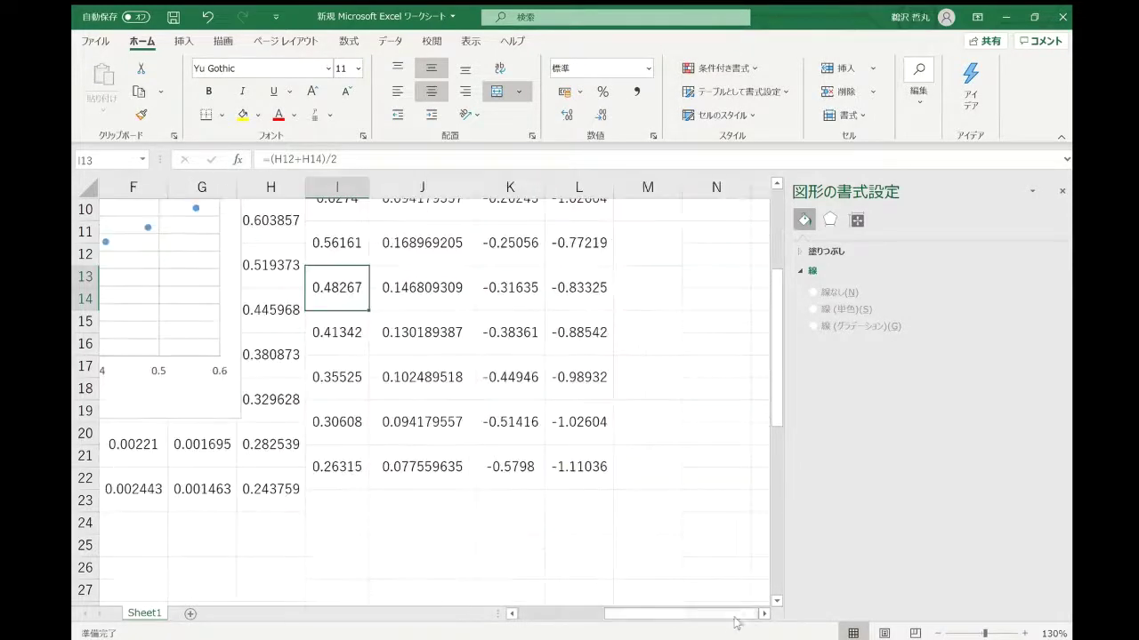
{"action": "scroll", "coordinate": [466, 528], "scroll_direction": "up", "scroll_amount": 2}
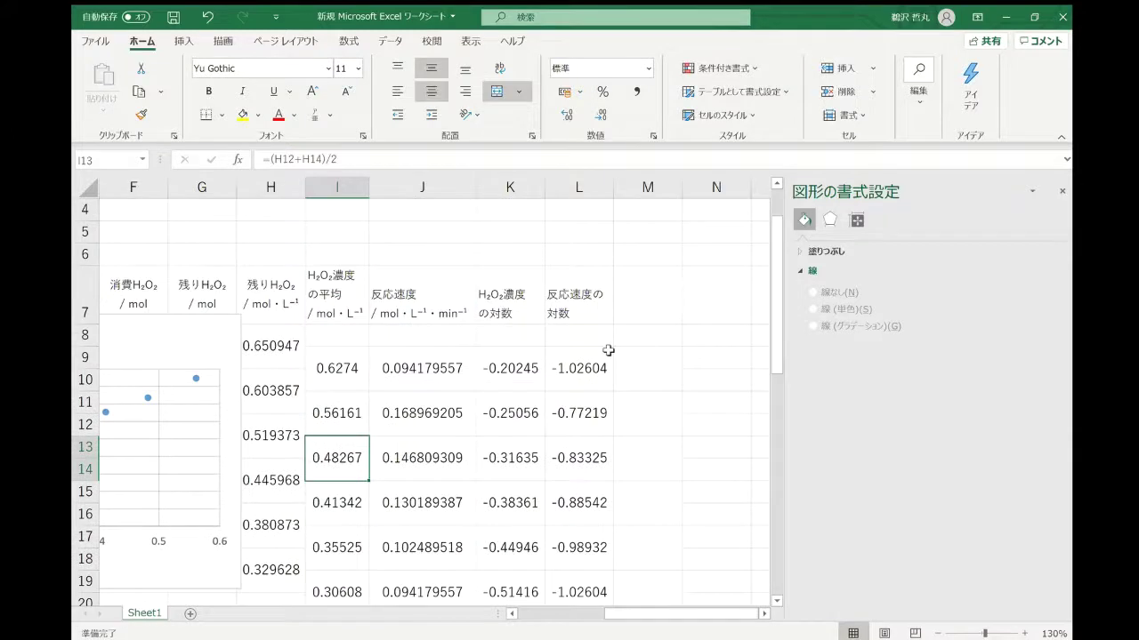
{"action": "left_click", "coordinate": [635, 314]}
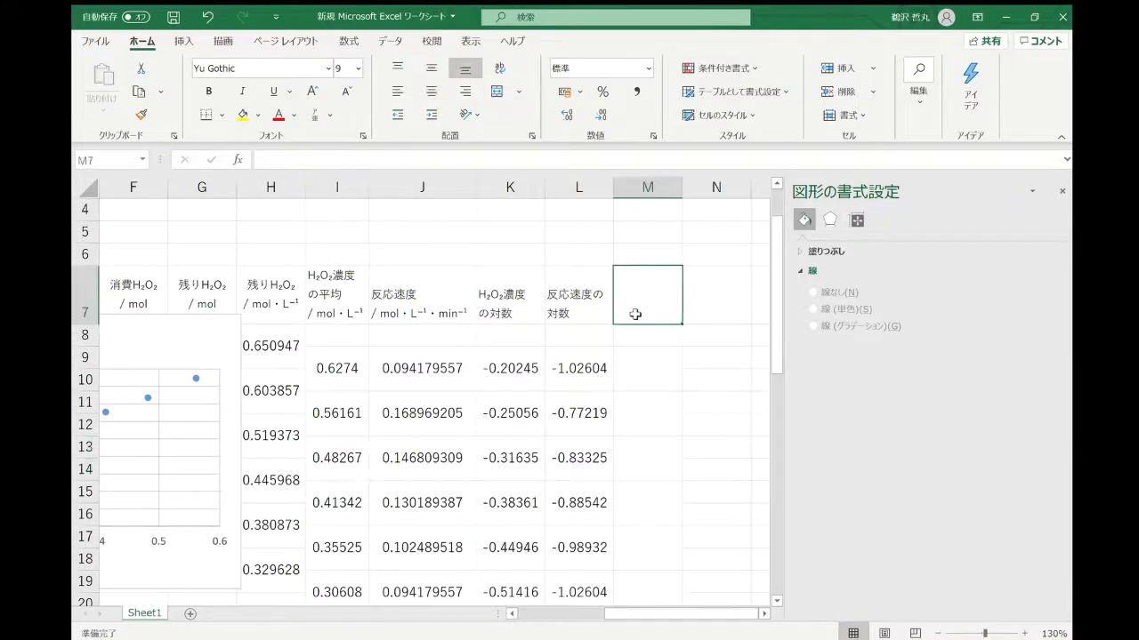
{"action": "type", "text": "はんおうそ"}
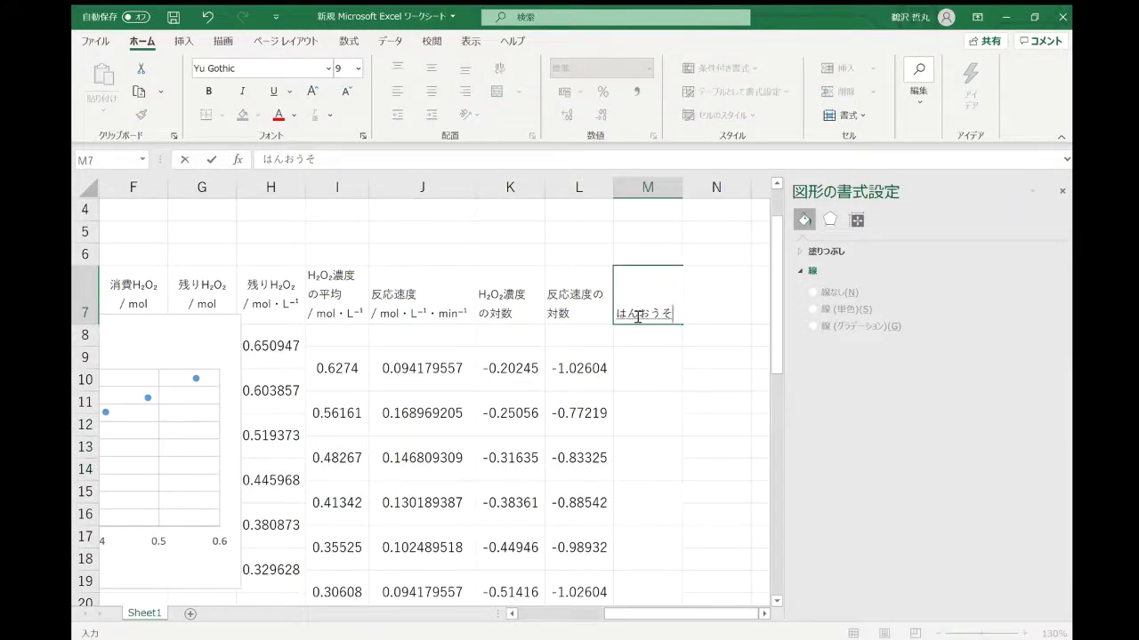
{"action": "type", "text": "くど"}
{"action": "key", "text": "space"}
{"action": "key", "text": "Return"}
{"action": "key", "text": "alt+Return"}
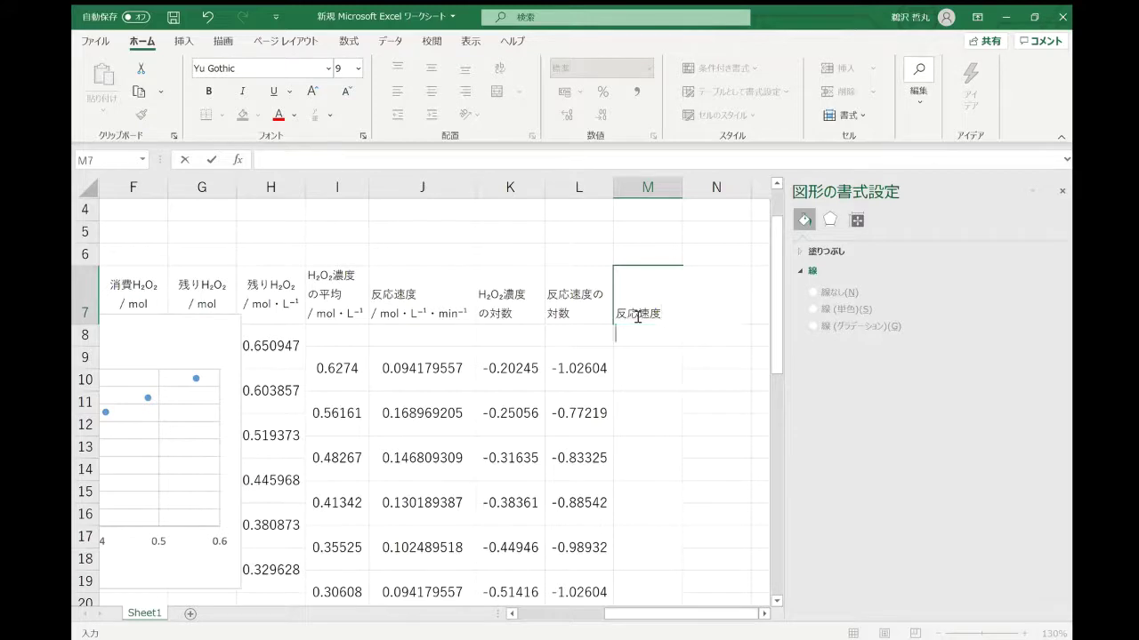
{"action": "type", "text": "teisuu"}
{"action": "key", "text": "space"}
{"action": "key", "text": "Return"}
{"action": "key", "text": "Return"}
Calculate the rate constant in M9 by dividing reaction rate by average concentration with =J9/I9
{"action": "left_click", "coordinate": [664, 364]}
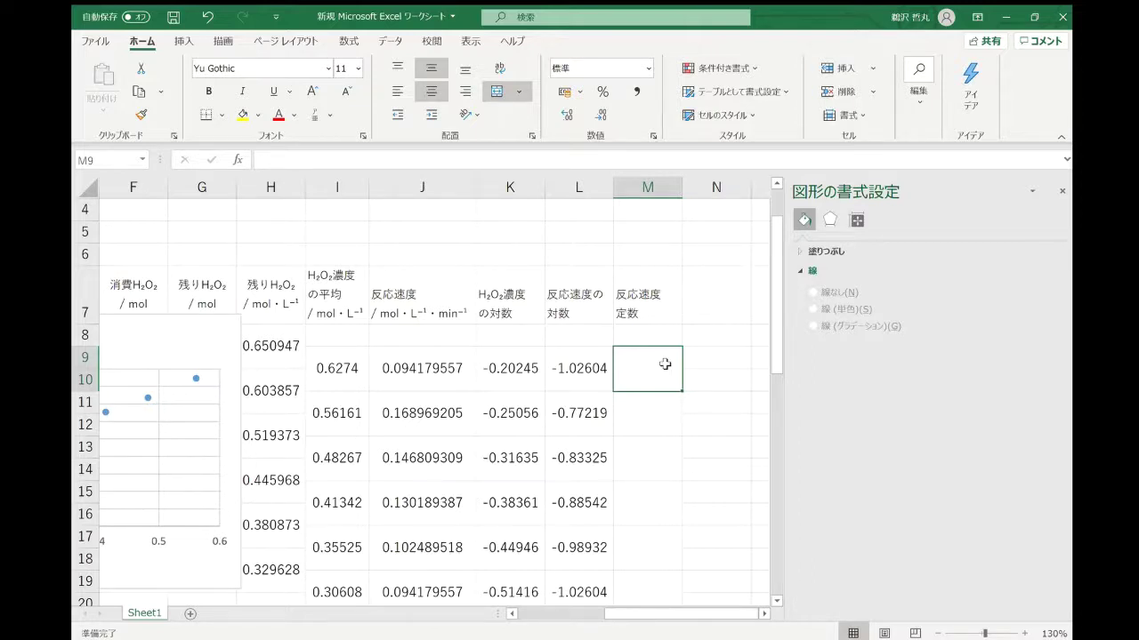
{"action": "type", "text": "="}
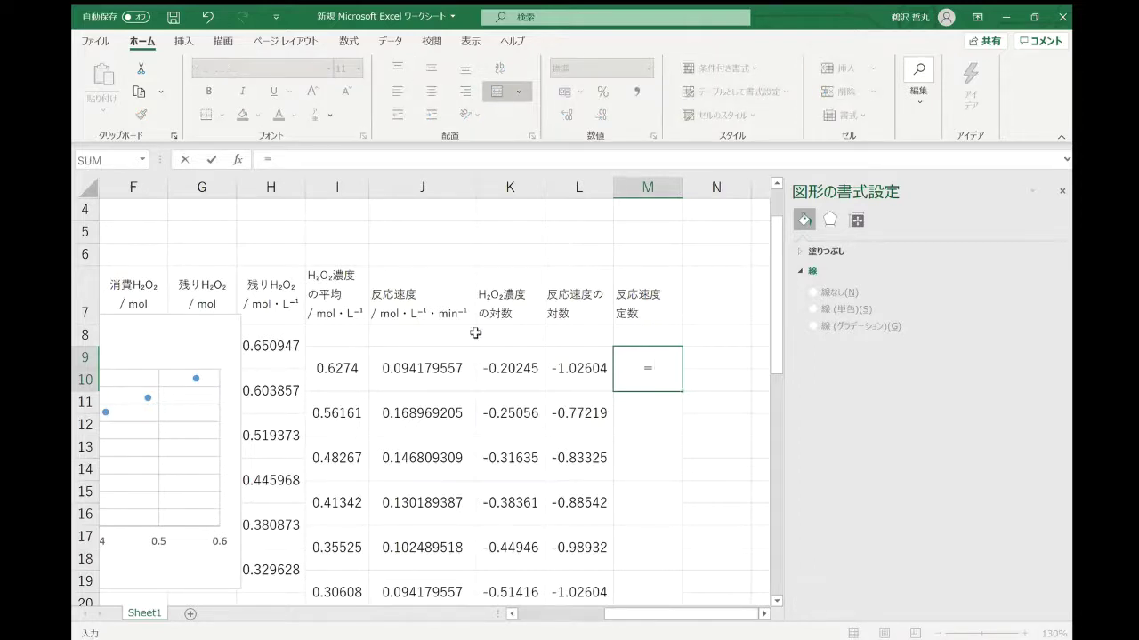
{"action": "left_click", "coordinate": [443, 377]}
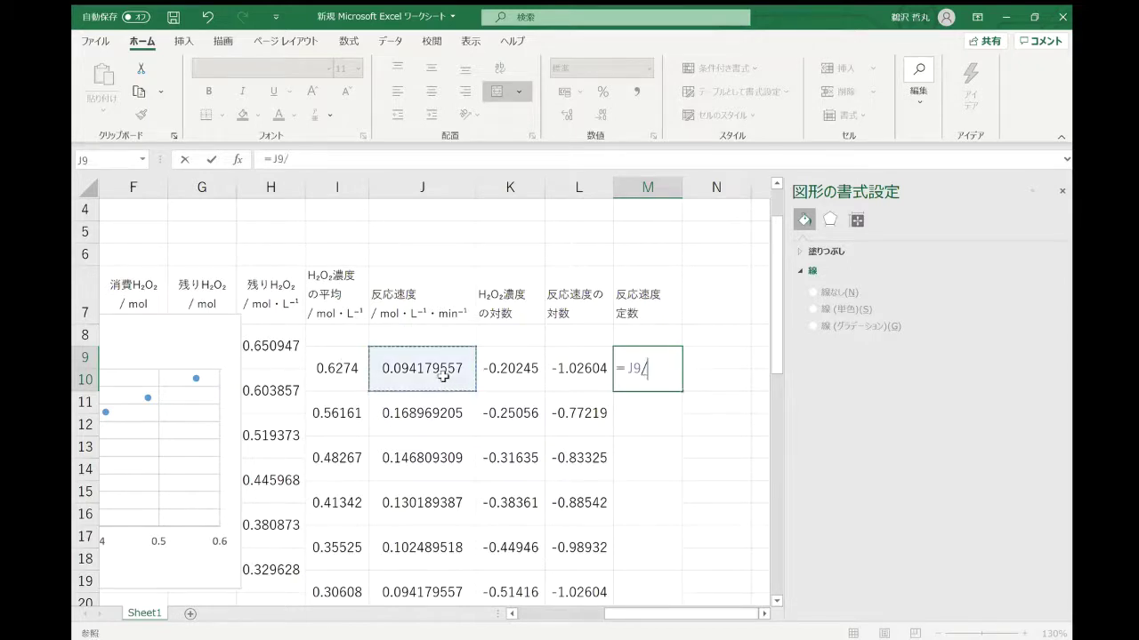
{"action": "left_click", "coordinate": [315, 379]}
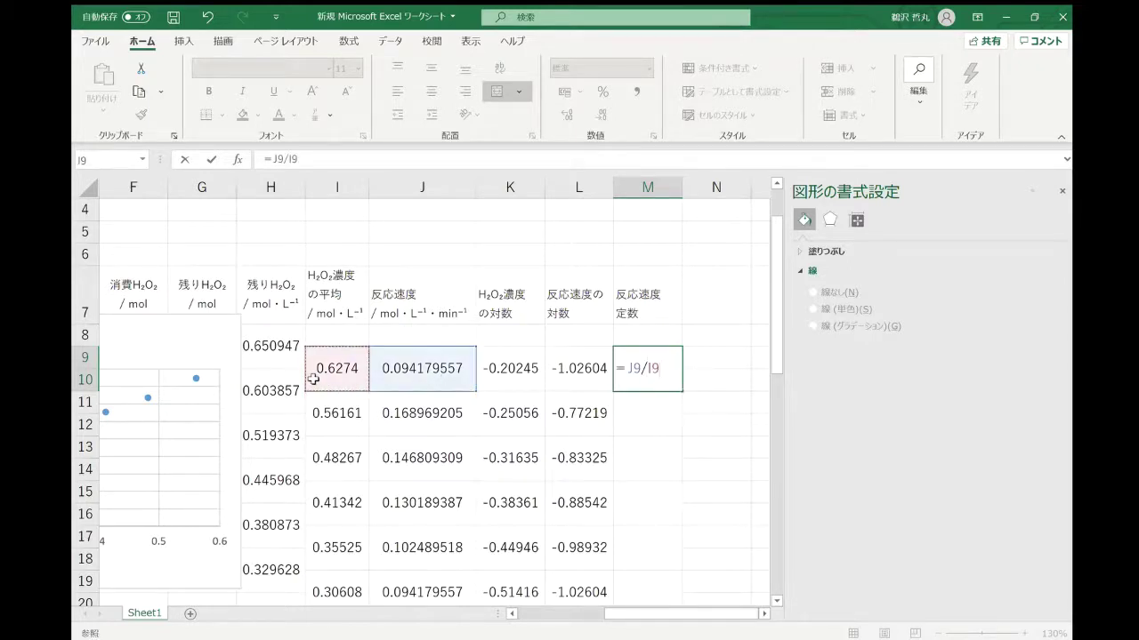
{"action": "key", "text": "Return"}
Fill the rate constant formula from M9 down to M21
{"action": "left_click", "coordinate": [651, 384]}
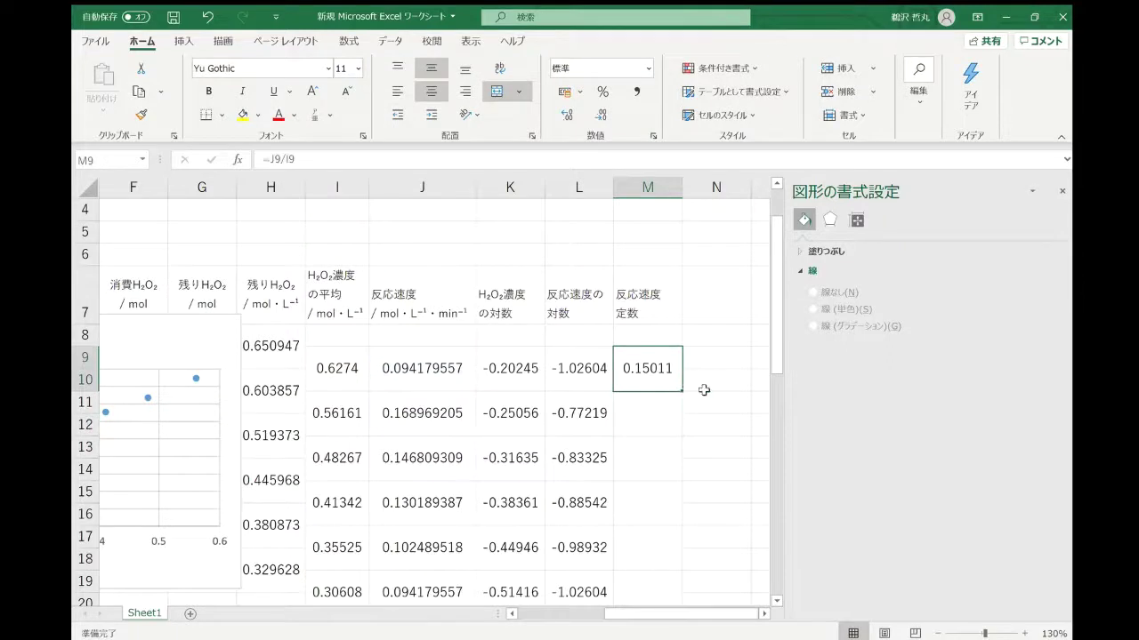
{"action": "left_click_drag", "start_coordinate": [684, 393], "coordinate": [655, 480]}
{"action": "left_click", "coordinate": [656, 481]}
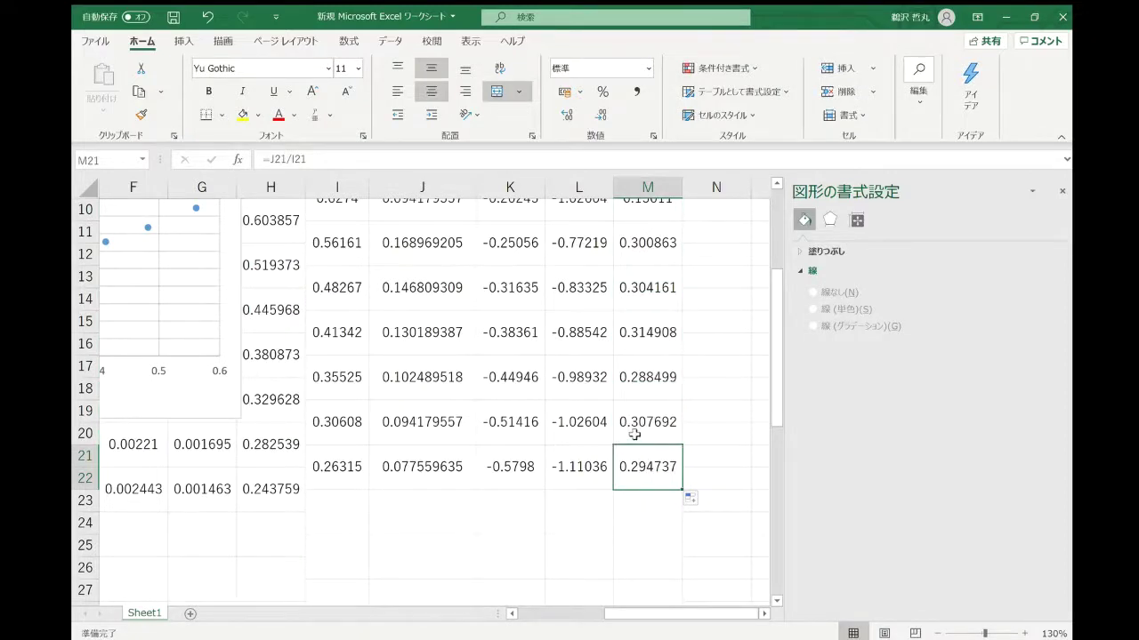
Highlight the first rate constant, cell M9, with a yellow fill
{"action": "scroll", "coordinate": [614, 418], "scroll_direction": "up", "scroll_amount": 1}
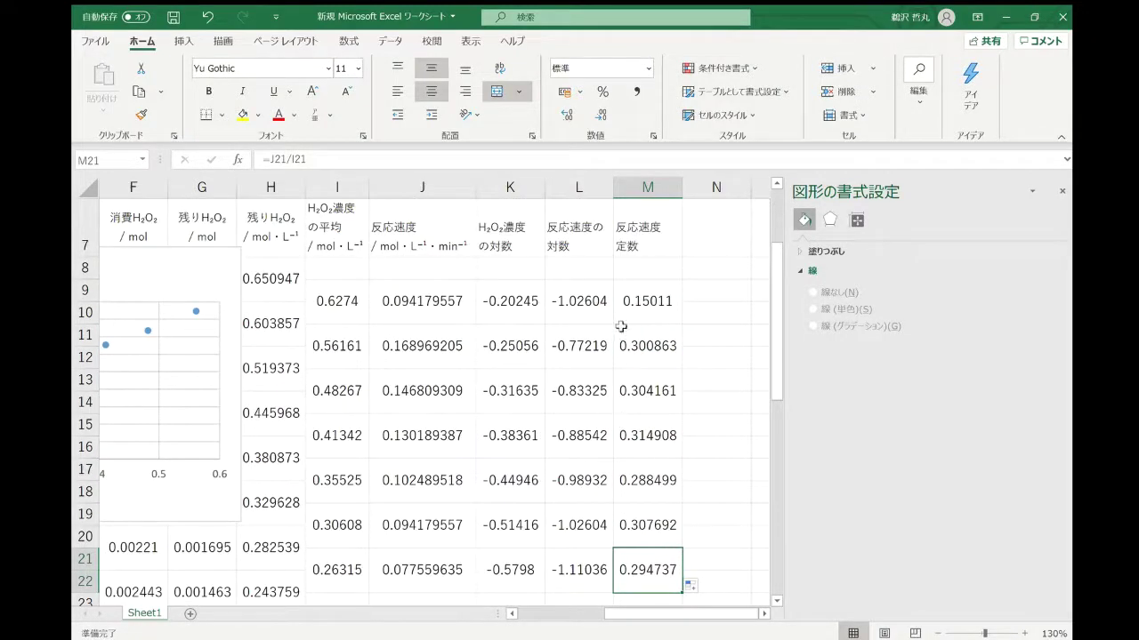
{"action": "left_click", "coordinate": [642, 311]}
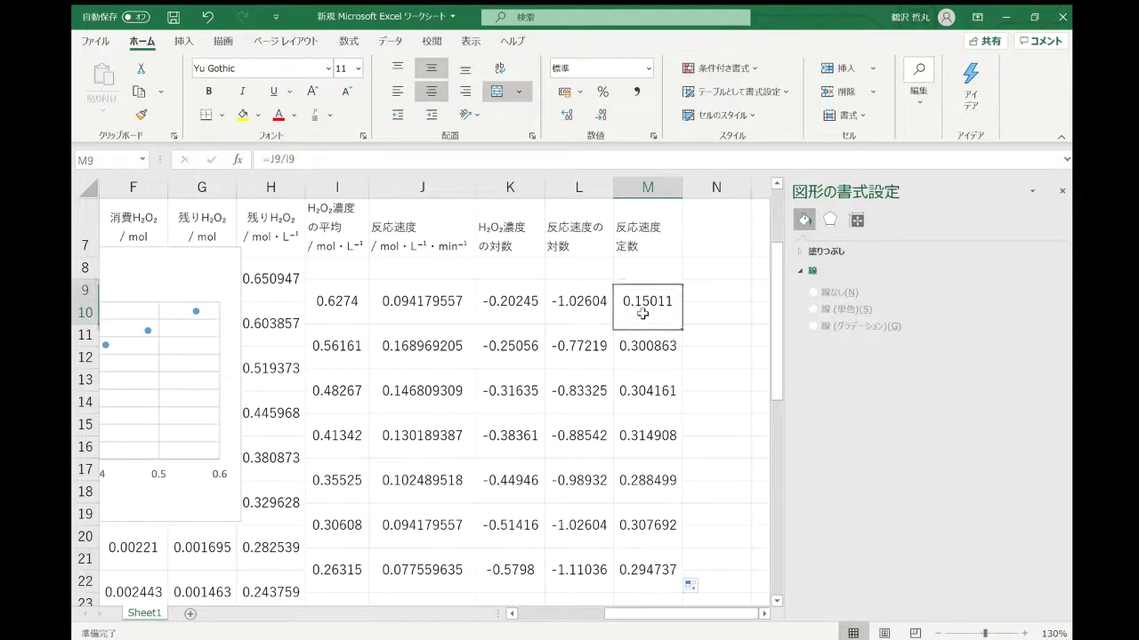
{"action": "left_click", "coordinate": [242, 114]}
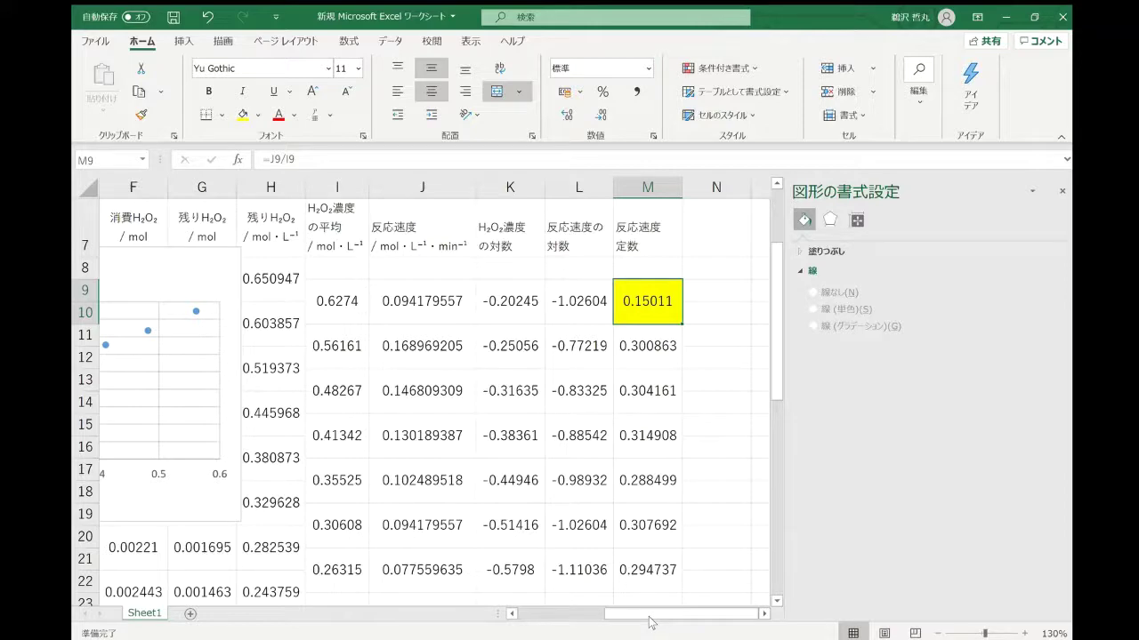
Move the logarithm chart to start at column E and row 7, over the right part of the rate chart
{"action": "left_click_drag", "start_coordinate": [649, 617], "coordinate": [436, 616]}
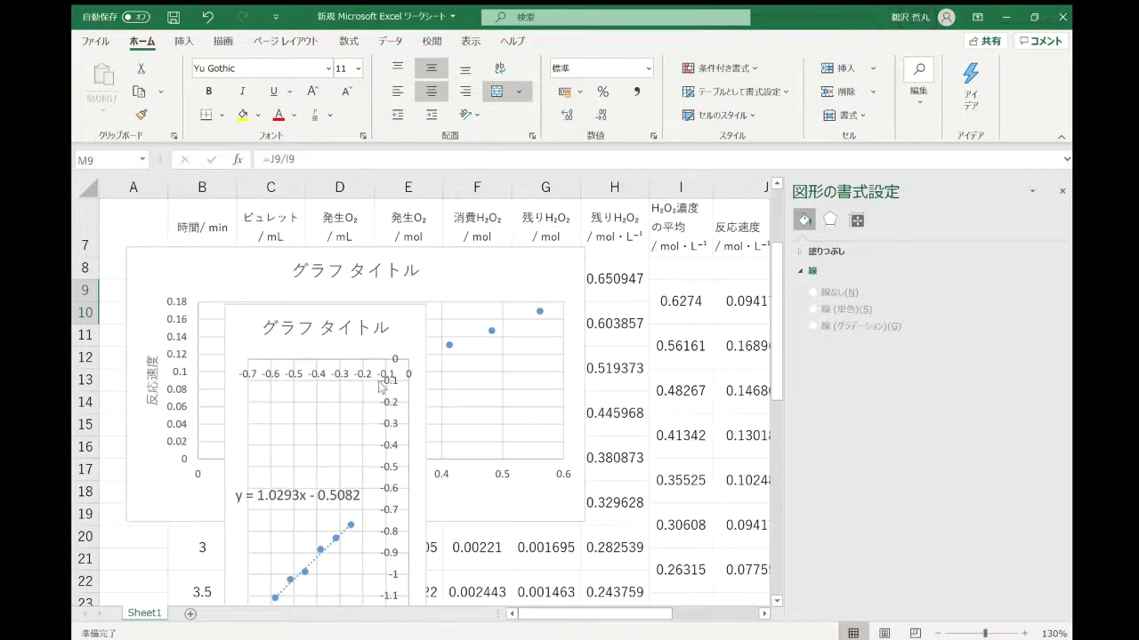
{"action": "left_click", "coordinate": [390, 327]}
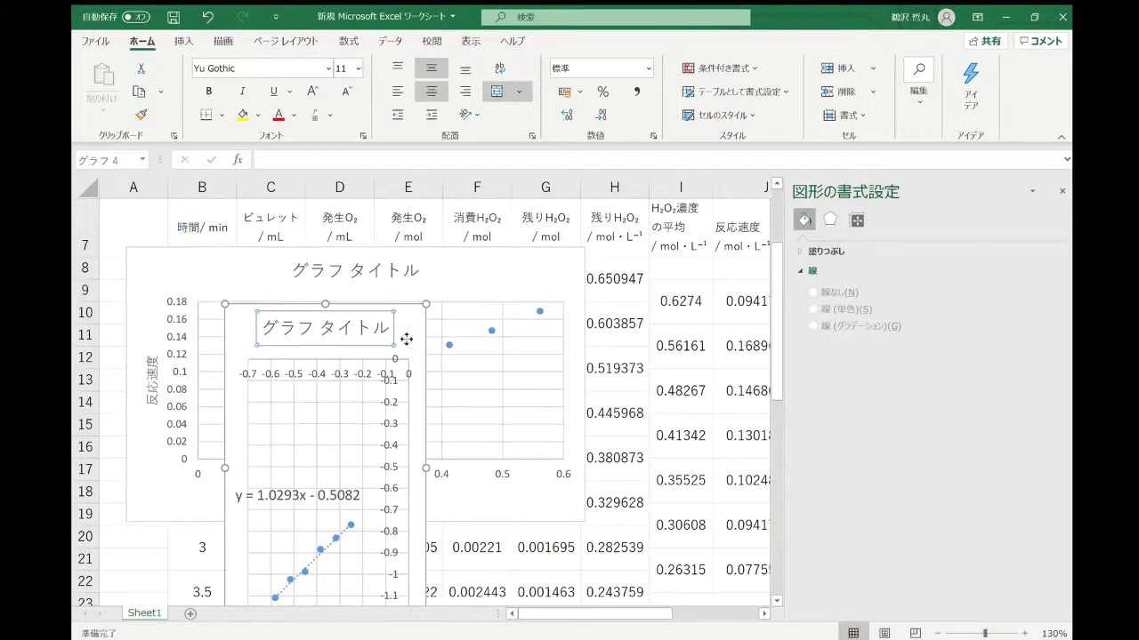
{"action": "left_click_drag", "start_coordinate": [407, 339], "coordinate": [704, 336]}
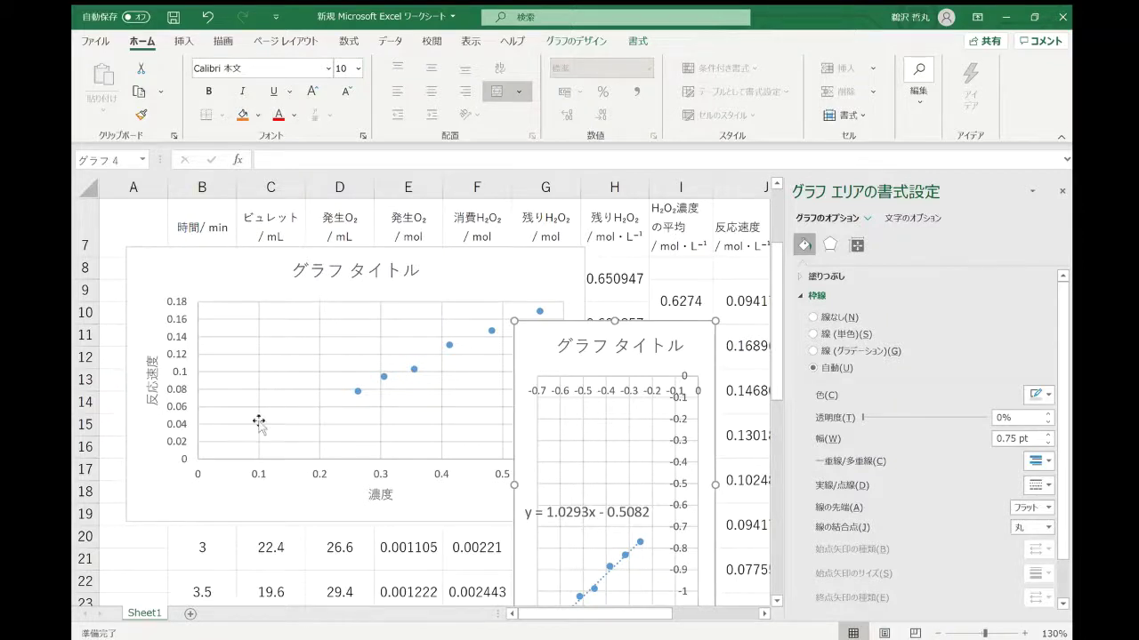
{"action": "left_click_drag", "start_coordinate": [528, 359], "coordinate": [406, 239]}
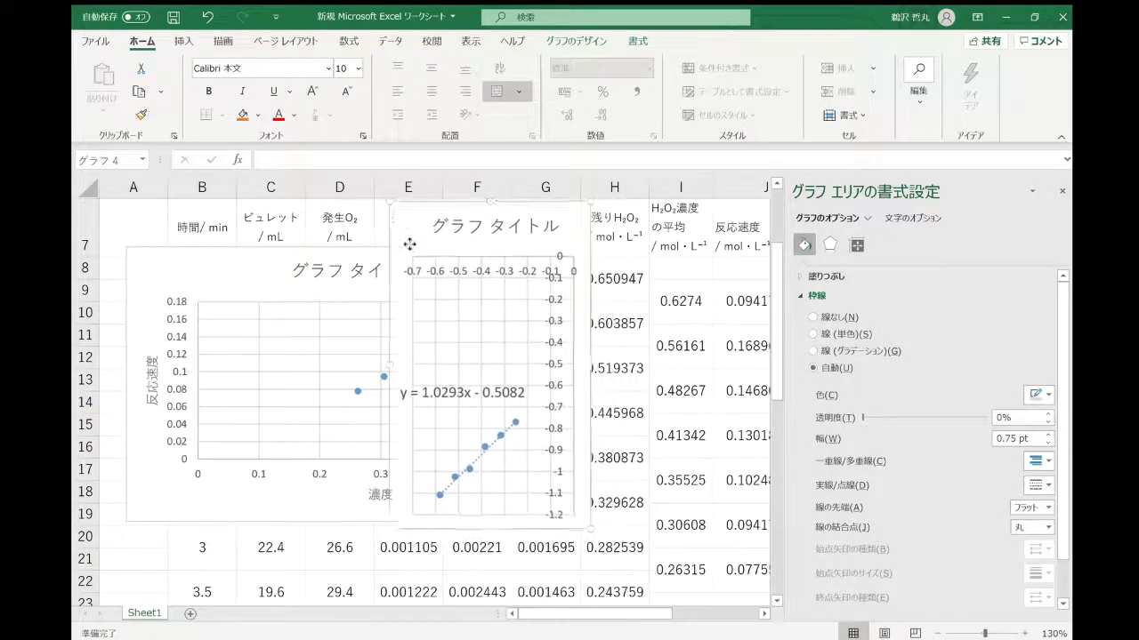